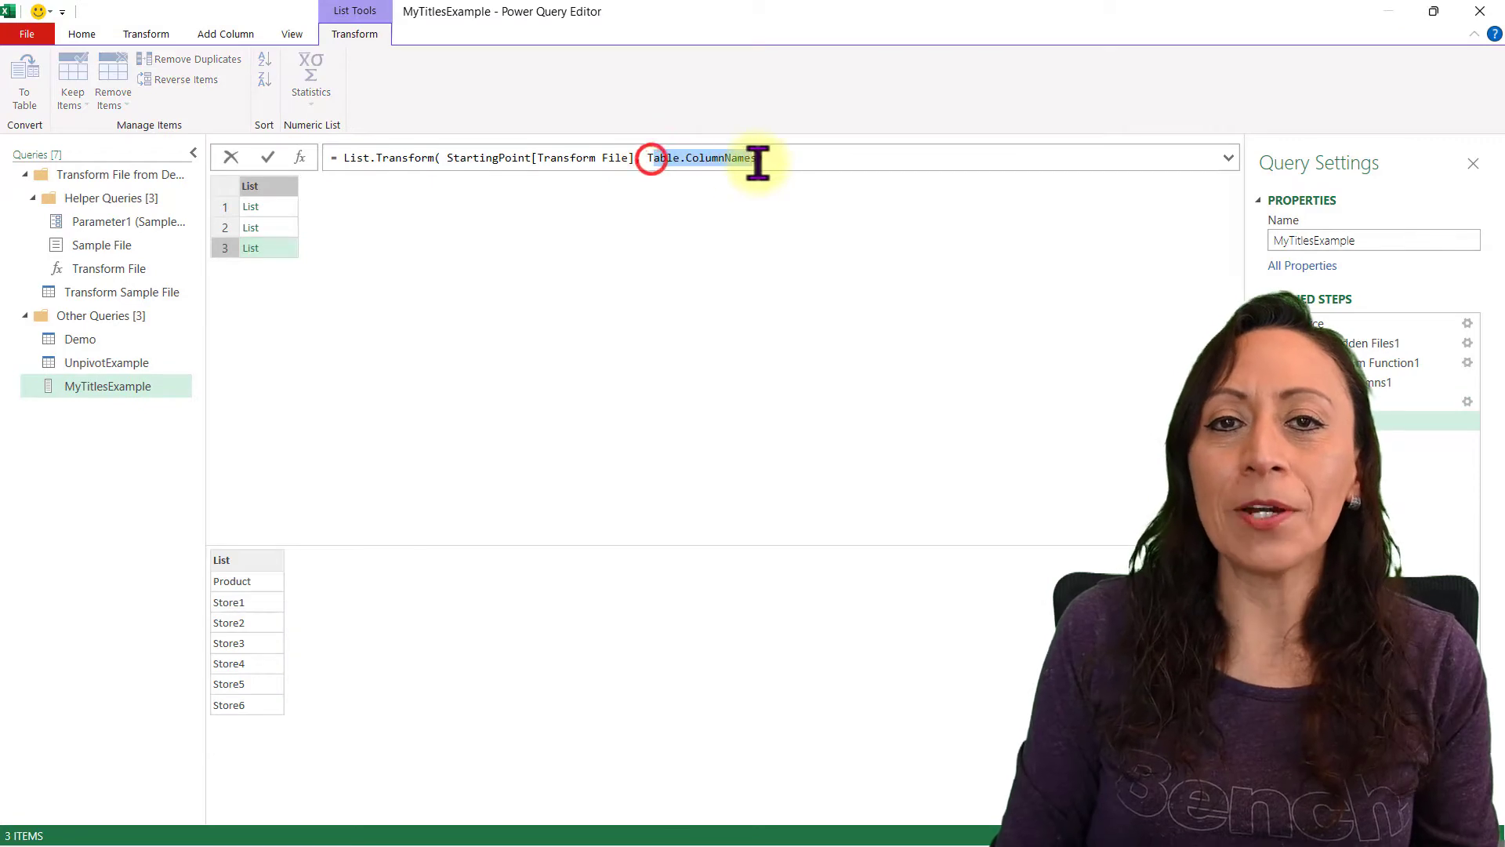
Step: Preview each nested list of column names in the MyTitlesExample query
left_click(292, 246)
left_click(293, 227)
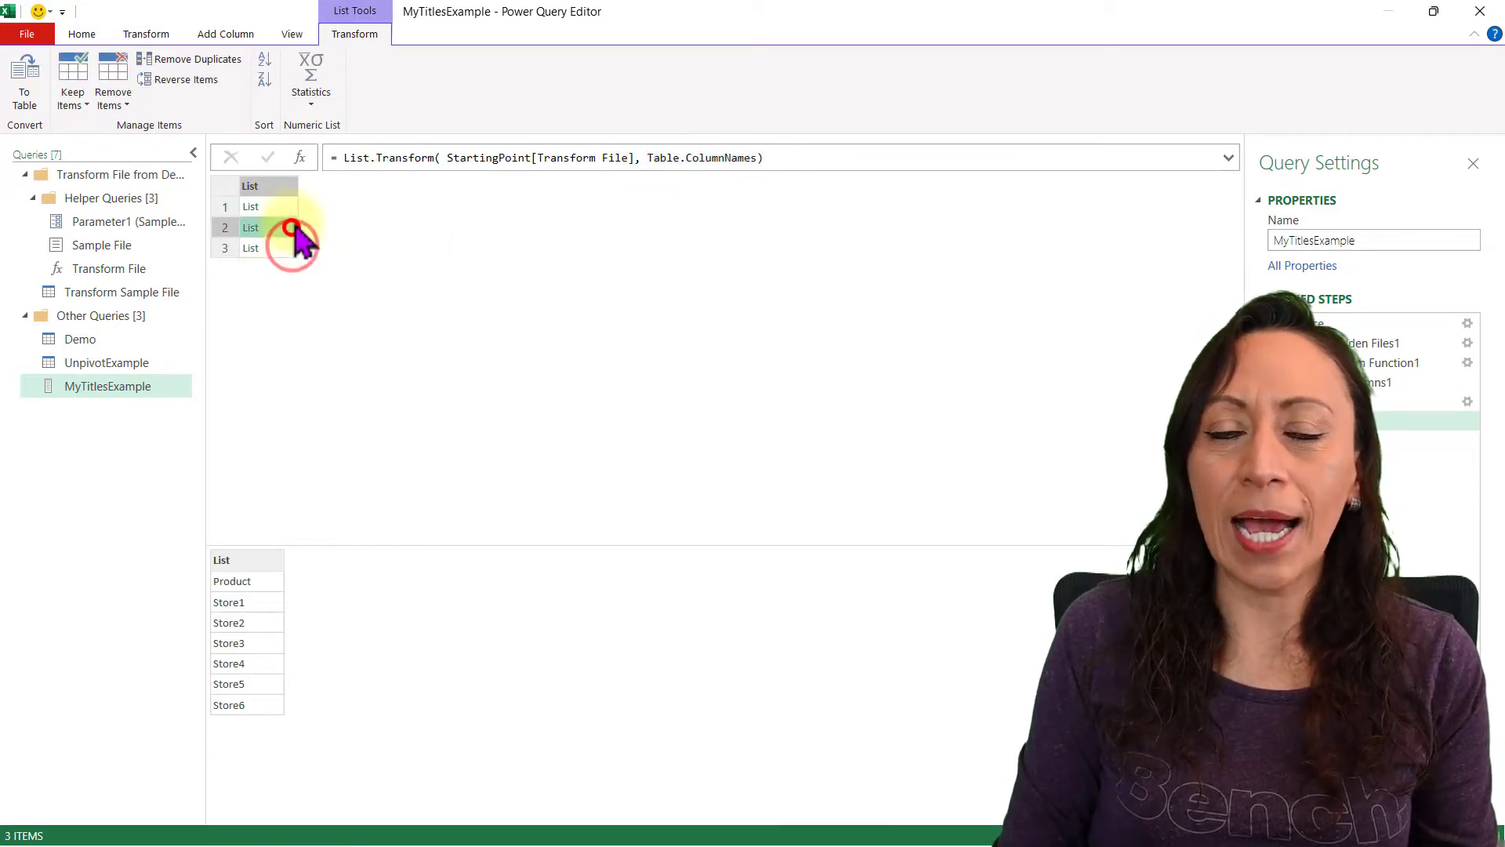
left_click(291, 206)
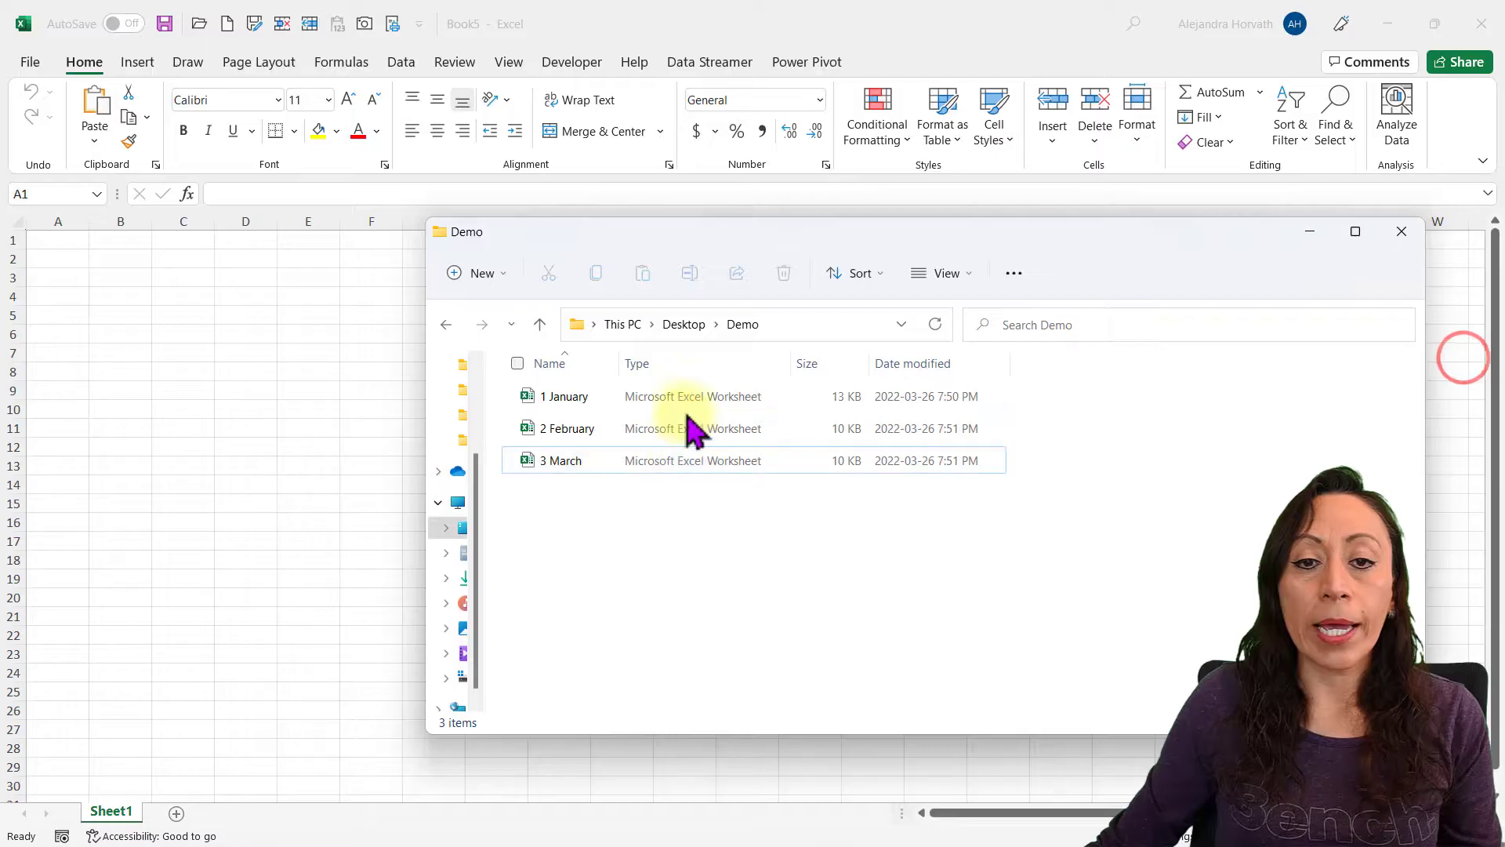
Step: Open the 1 January, 2 February and 3 March workbooks together from the Demo folder on the desktop
left_click(679, 394)
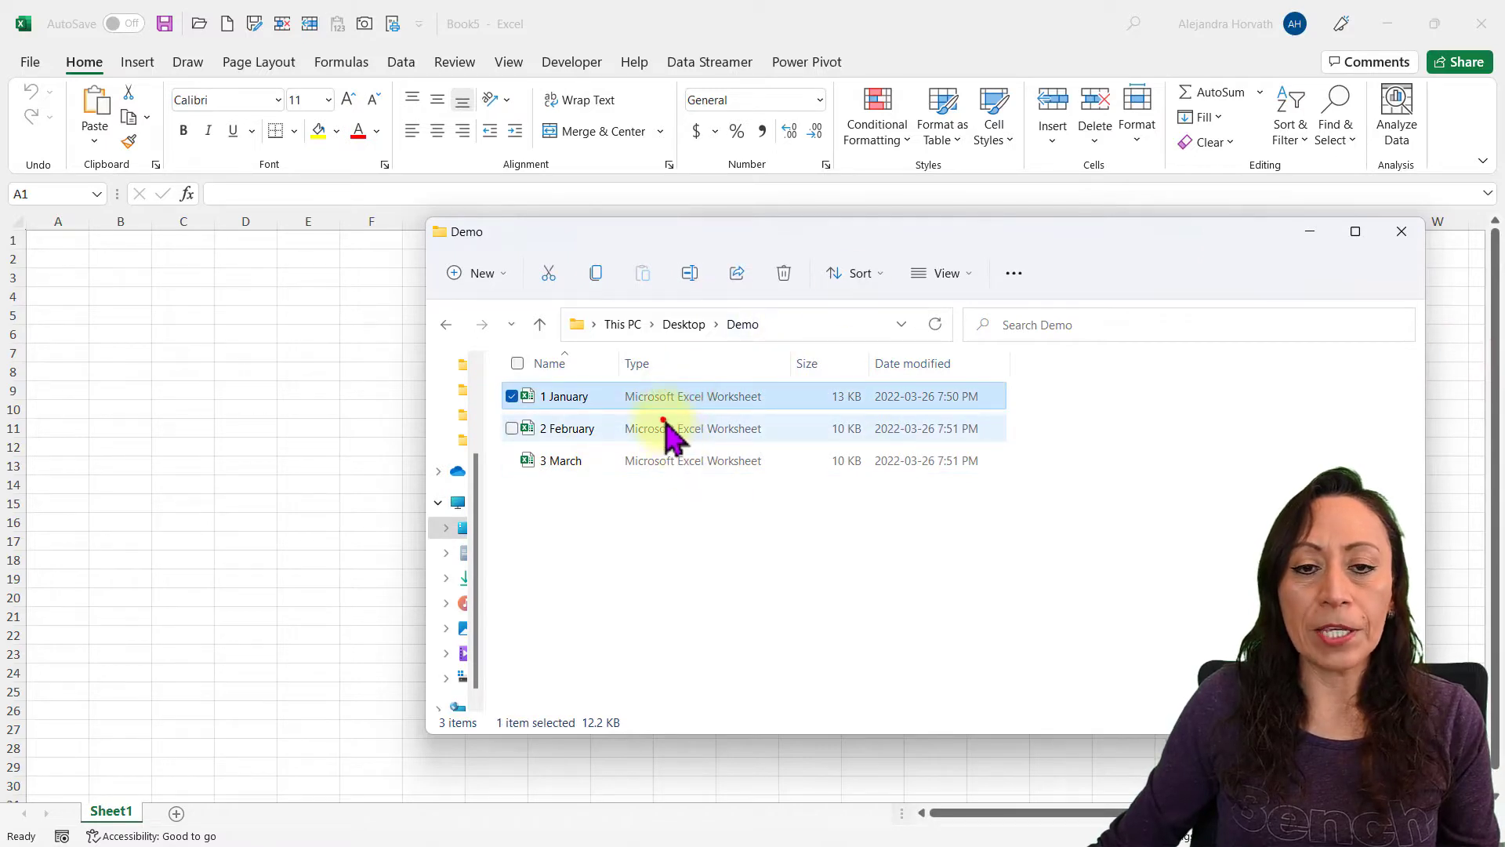
left_click(665, 421)
left_click(742, 330)
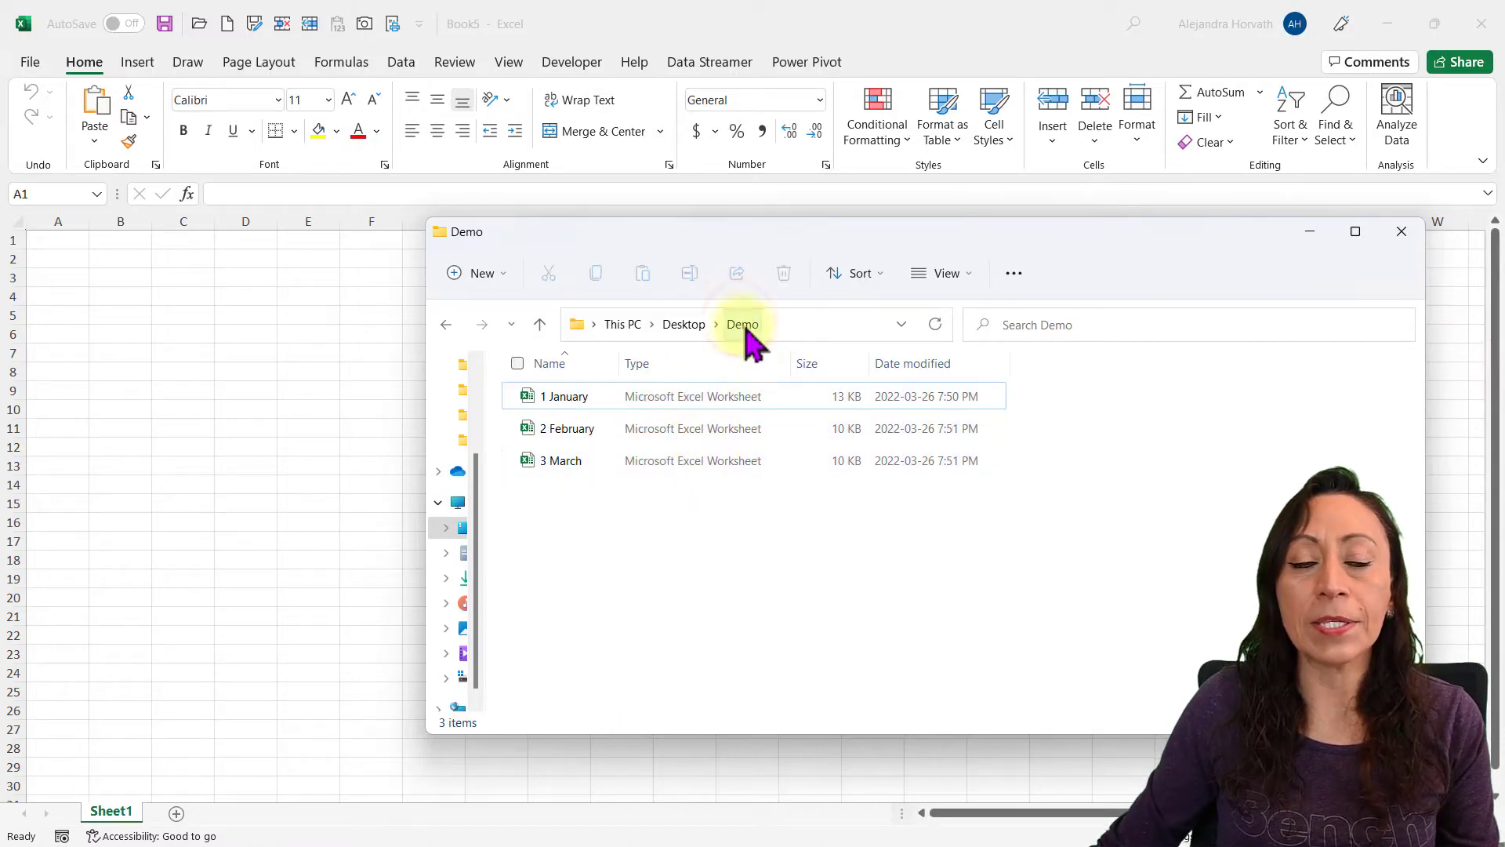
left_click(714, 405)
left_click(693, 468, "shift")
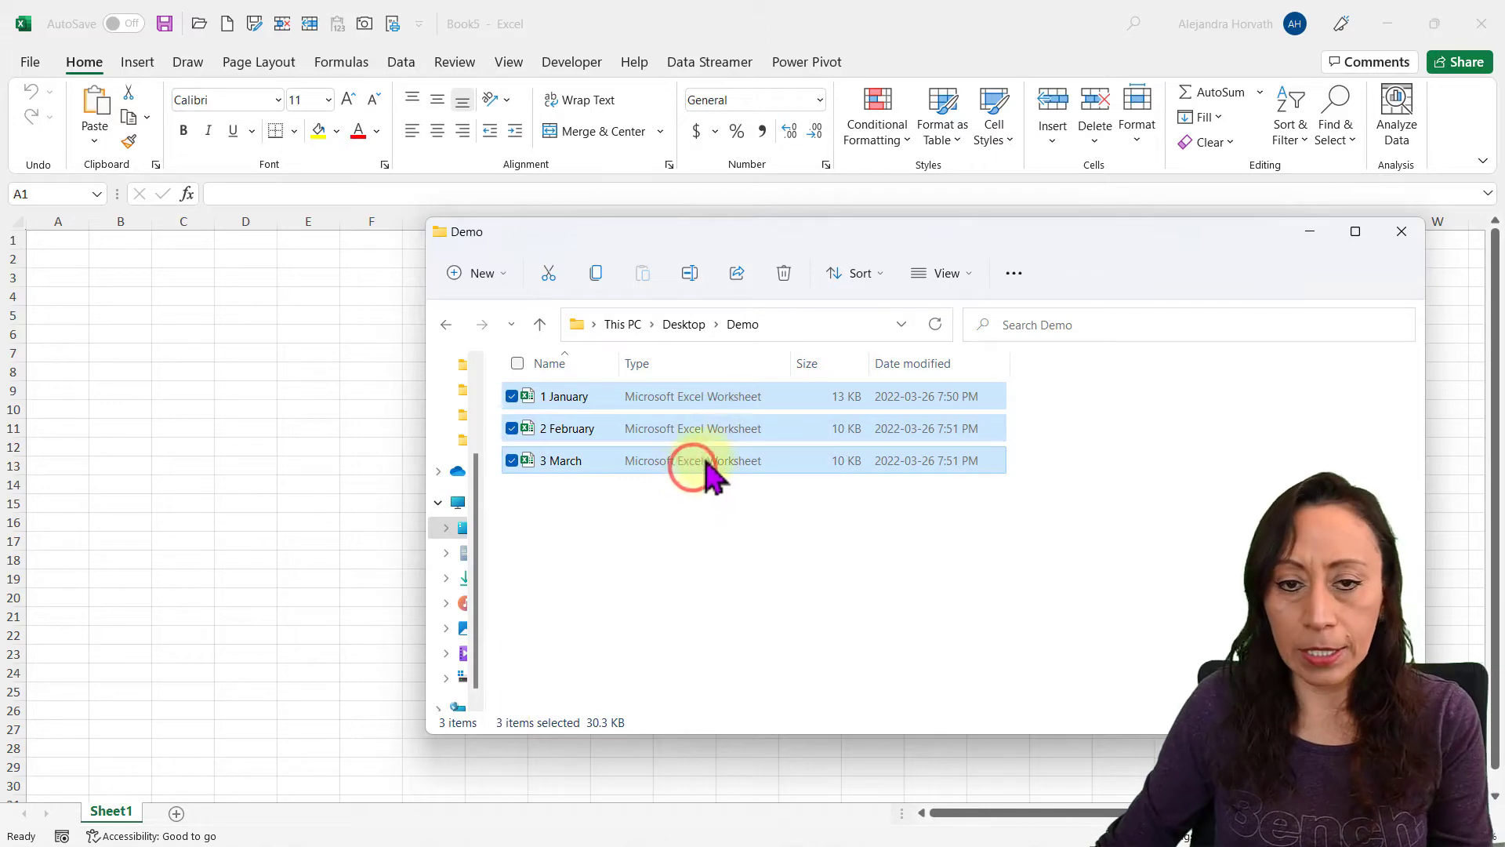
left_click_drag(709, 474, 289, 488)
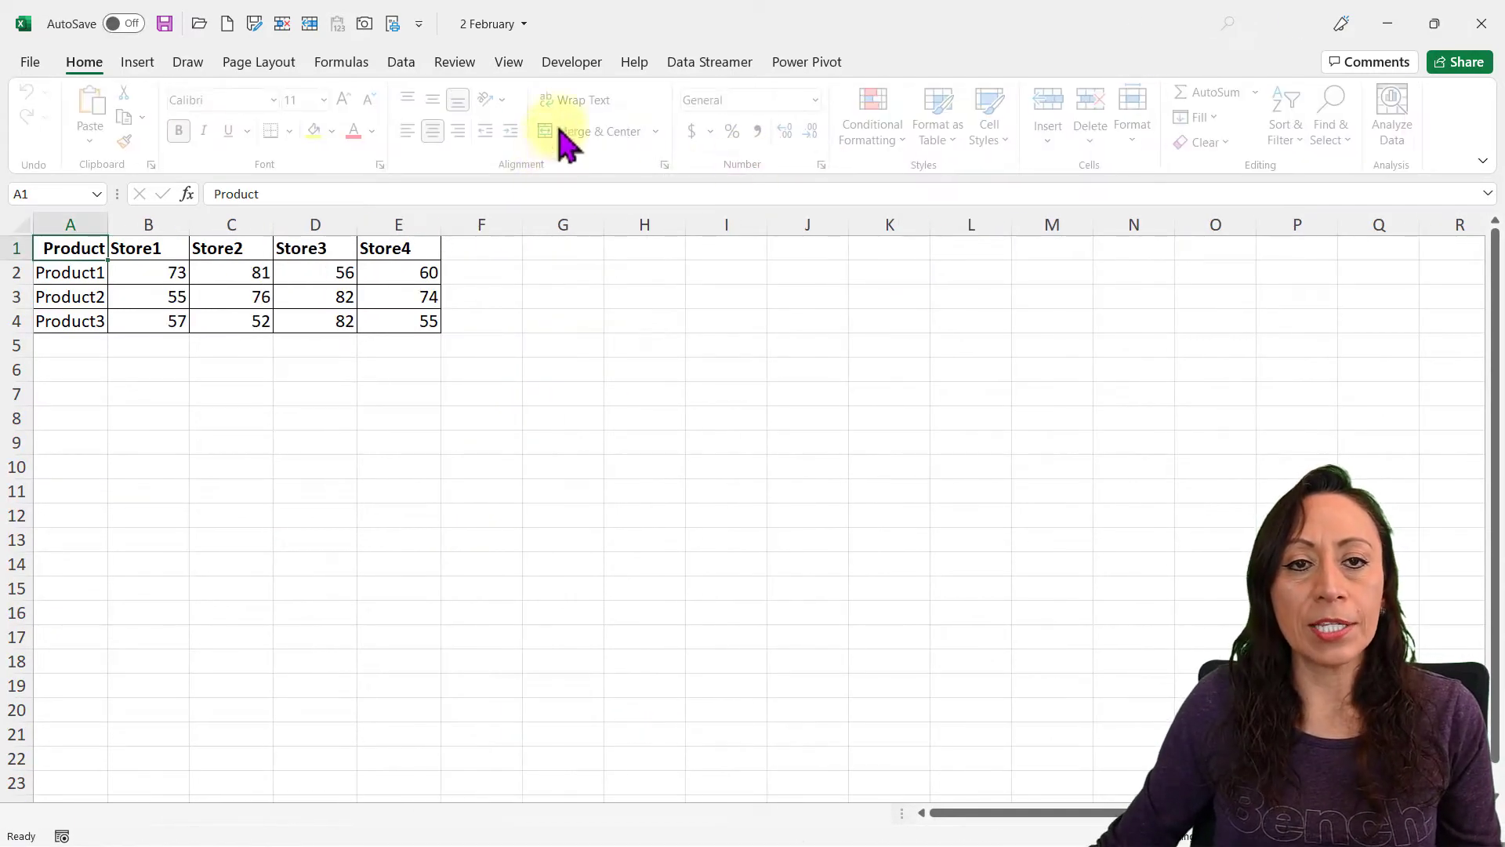
Step: Examine the store columns and product rows in the 2 February workbook, and close it
left_click_drag(166, 227, 427, 232)
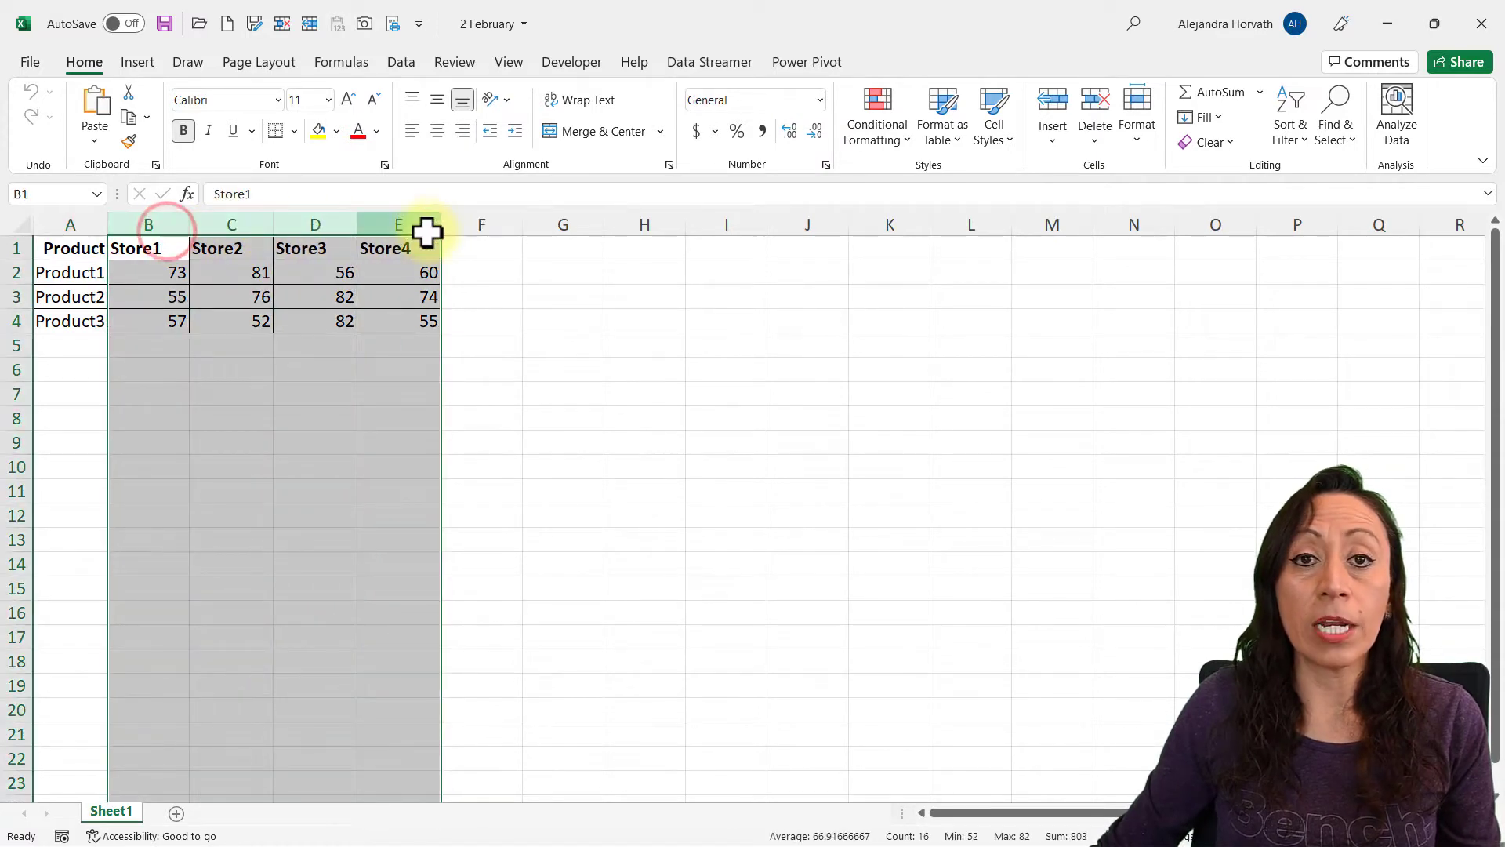
left_click(94, 274)
left_click(84, 298)
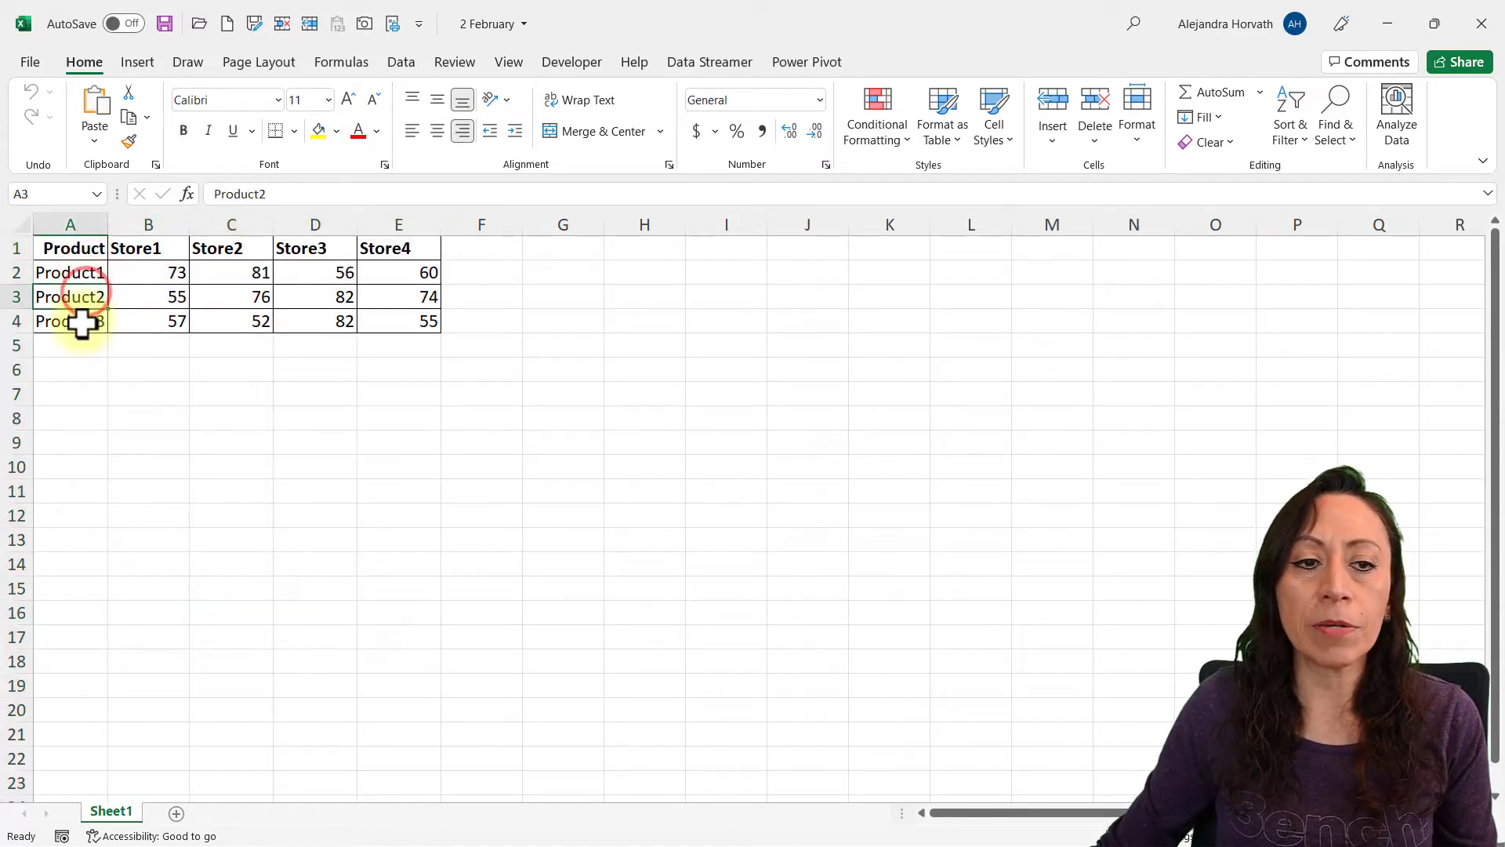
left_click(82, 322)
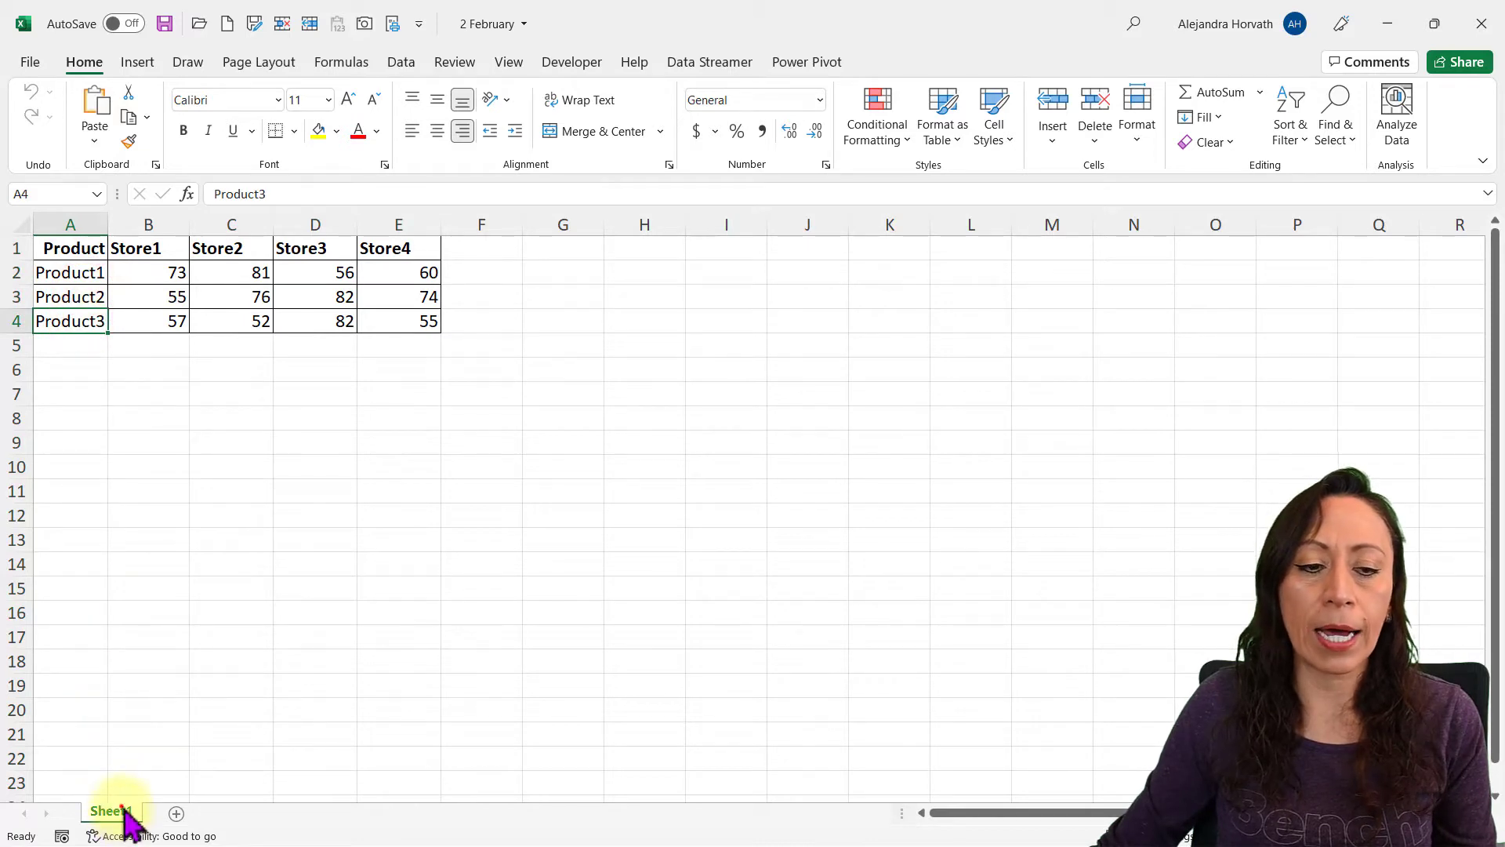
left_click(1484, 23)
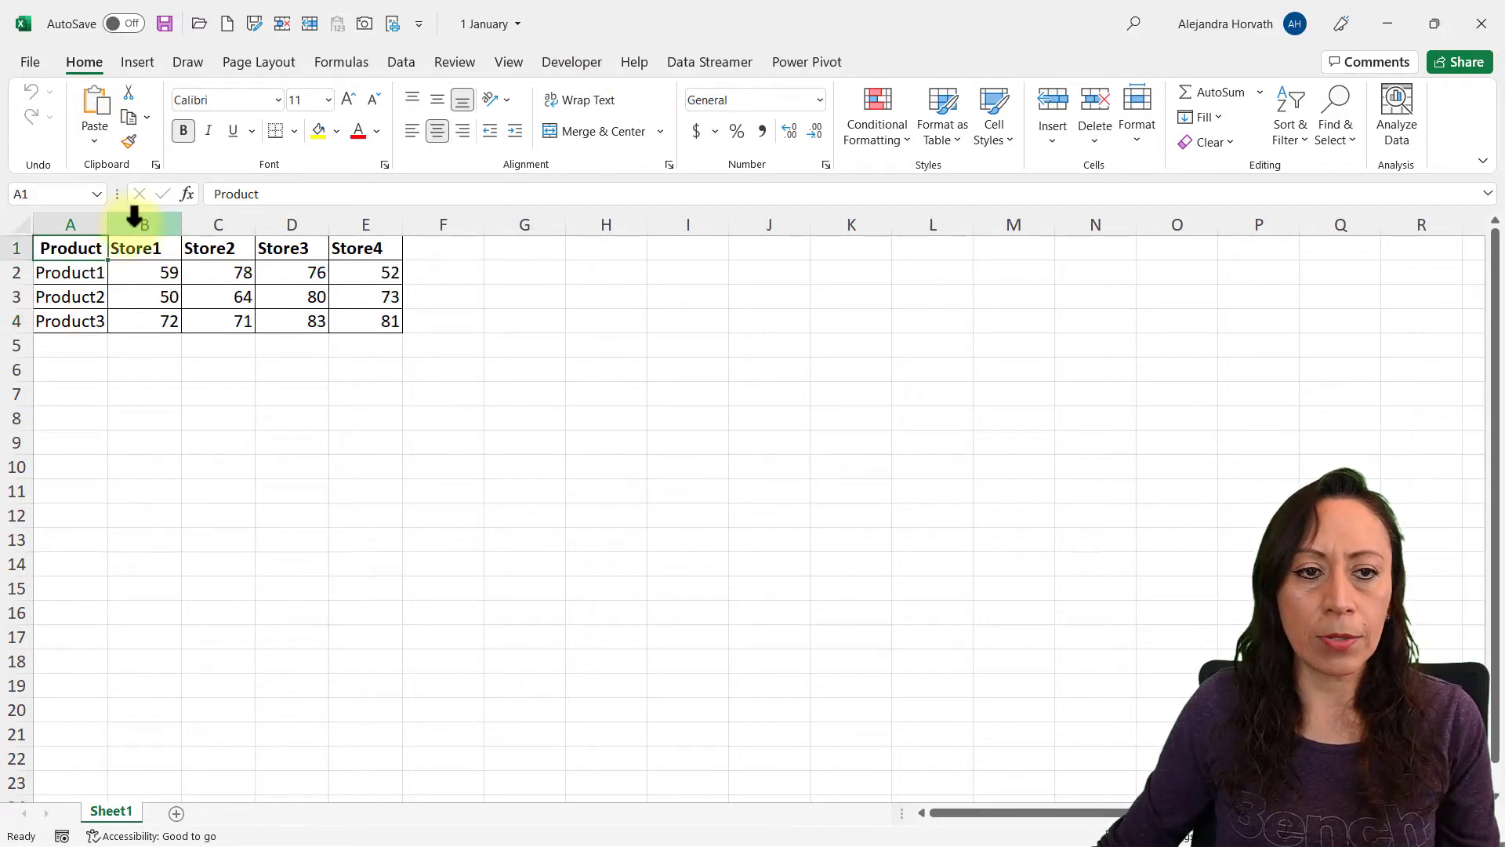
Step: Compare the store columns in the 1 January and 3 March workbooks, closing each workbook after checking it
left_click_drag(132, 225, 386, 261)
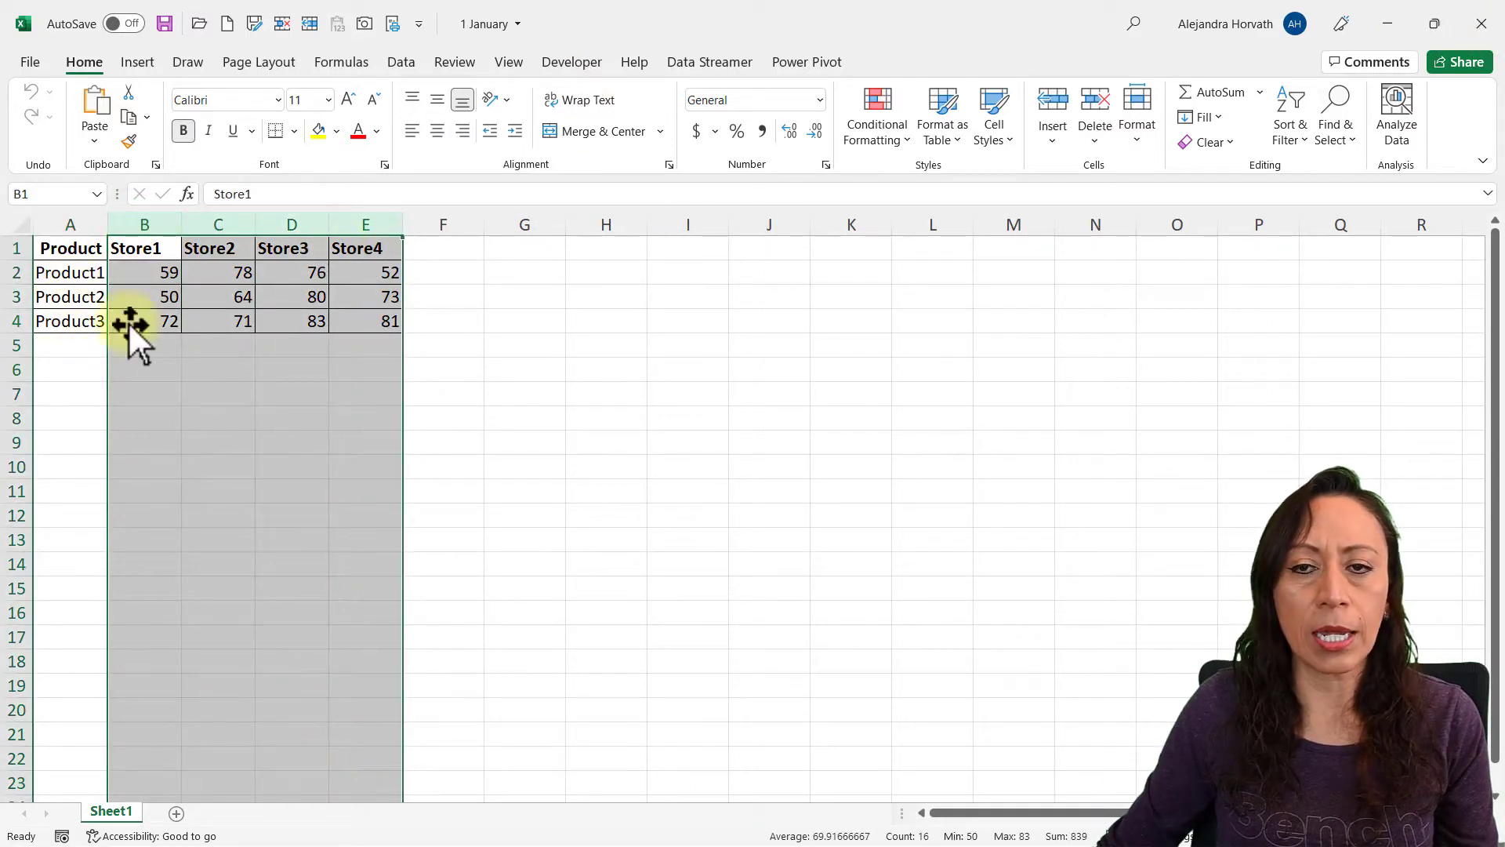
left_click(1478, 24)
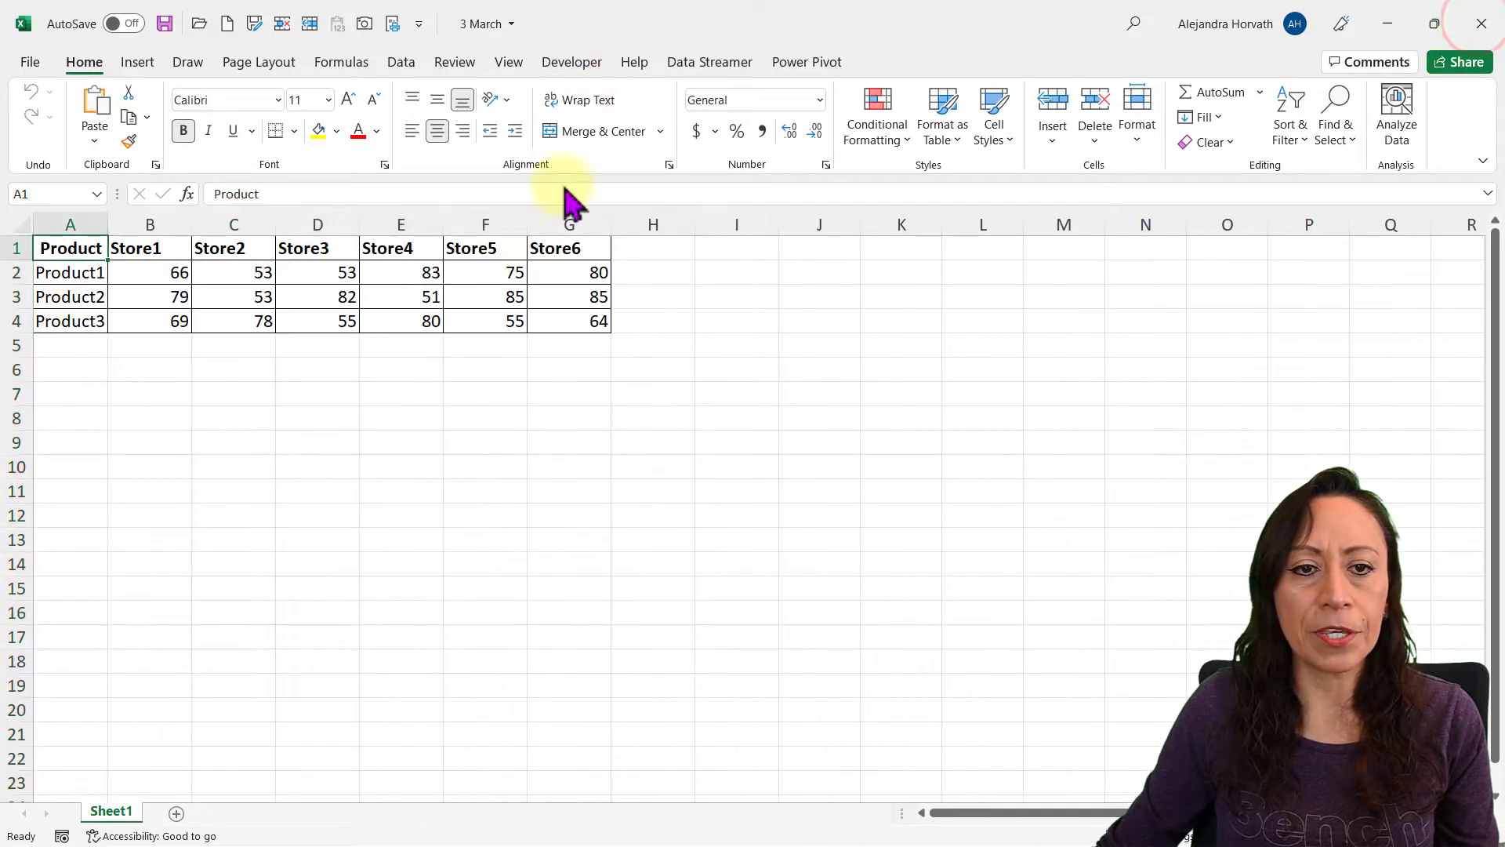
left_click_drag(137, 214, 571, 227)
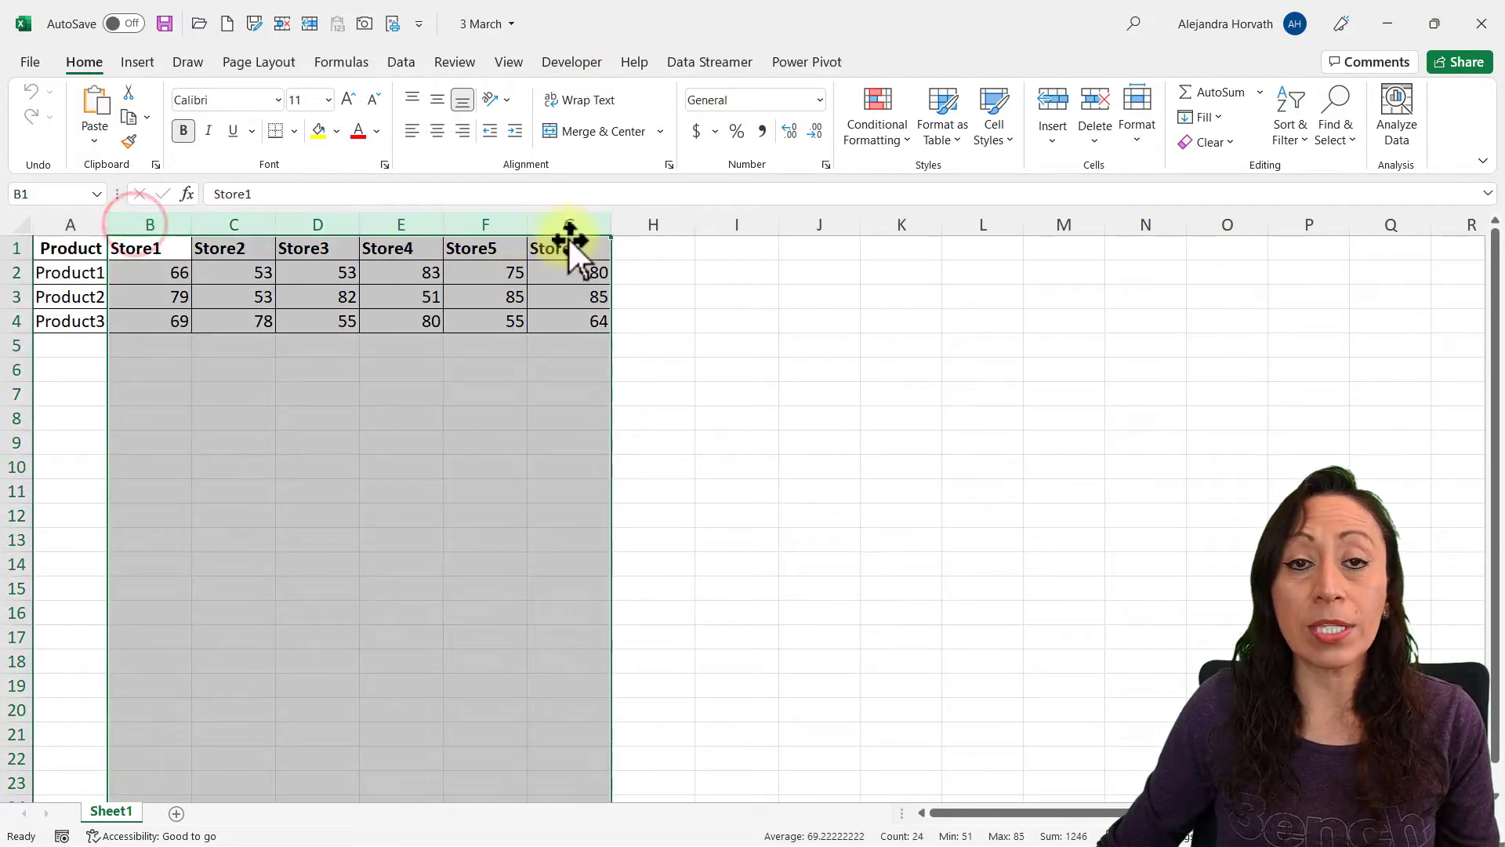
left_click(1480, 24)
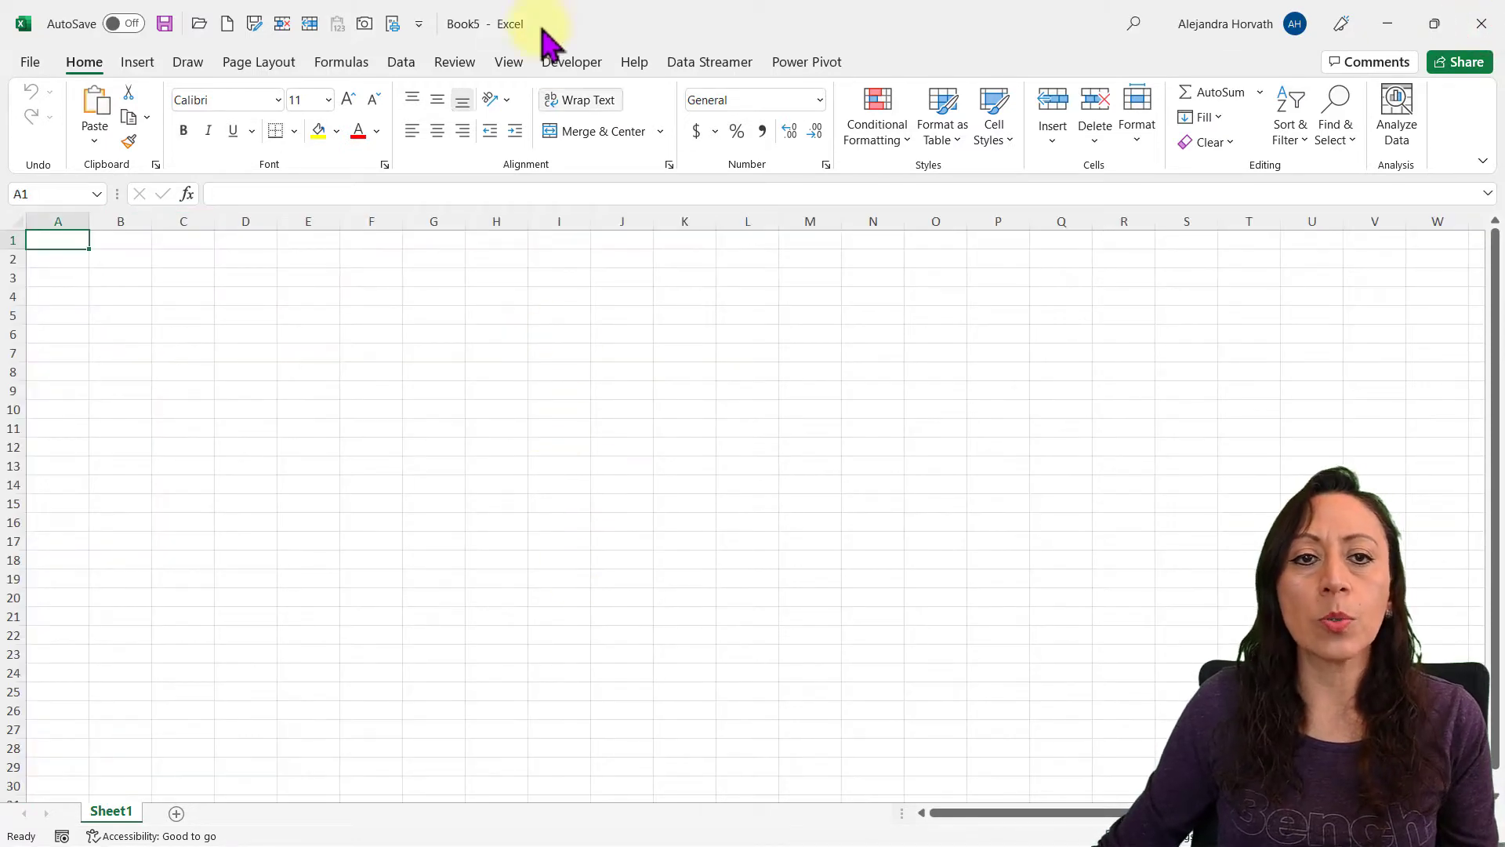
Step: Import data from a folder into the blank workbook, choosing the Demo folder on the desktop as the source
left_click(400, 61)
left_click(40, 129)
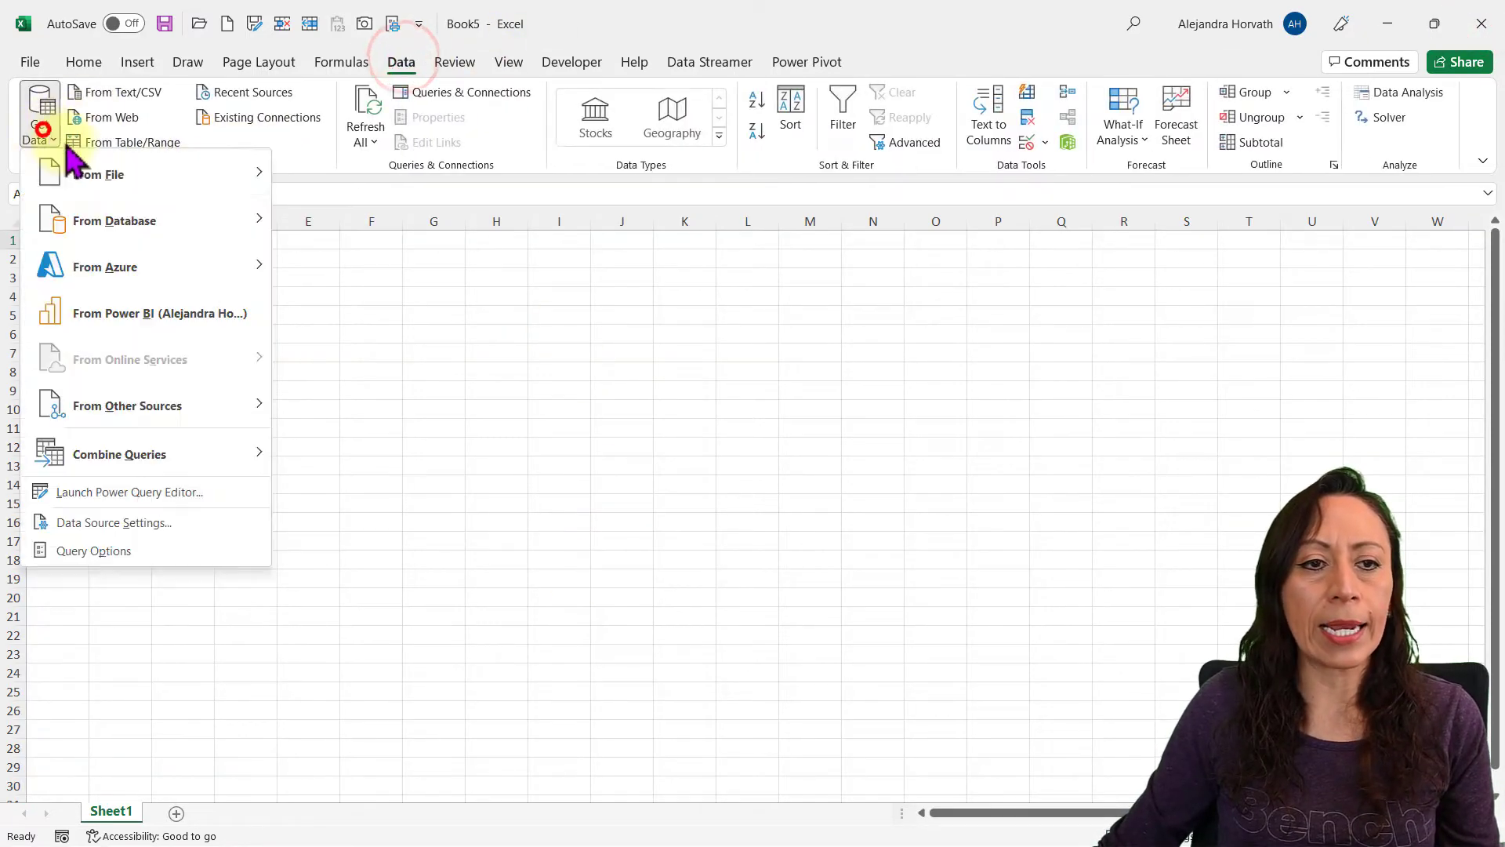
left_click(88, 162)
left_click(376, 405)
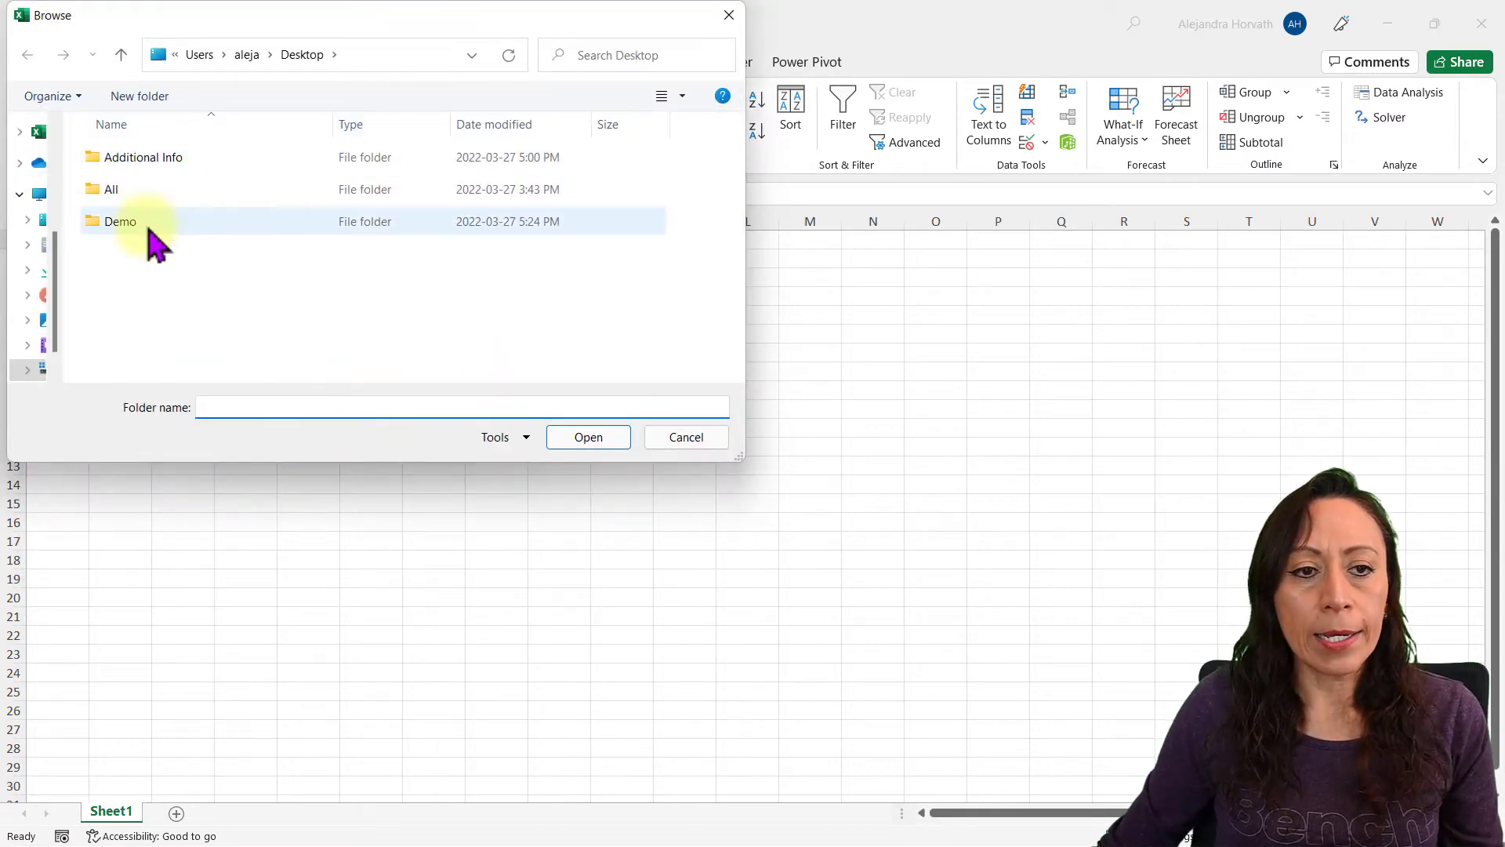
left_click(233, 223)
double_click(233, 222)
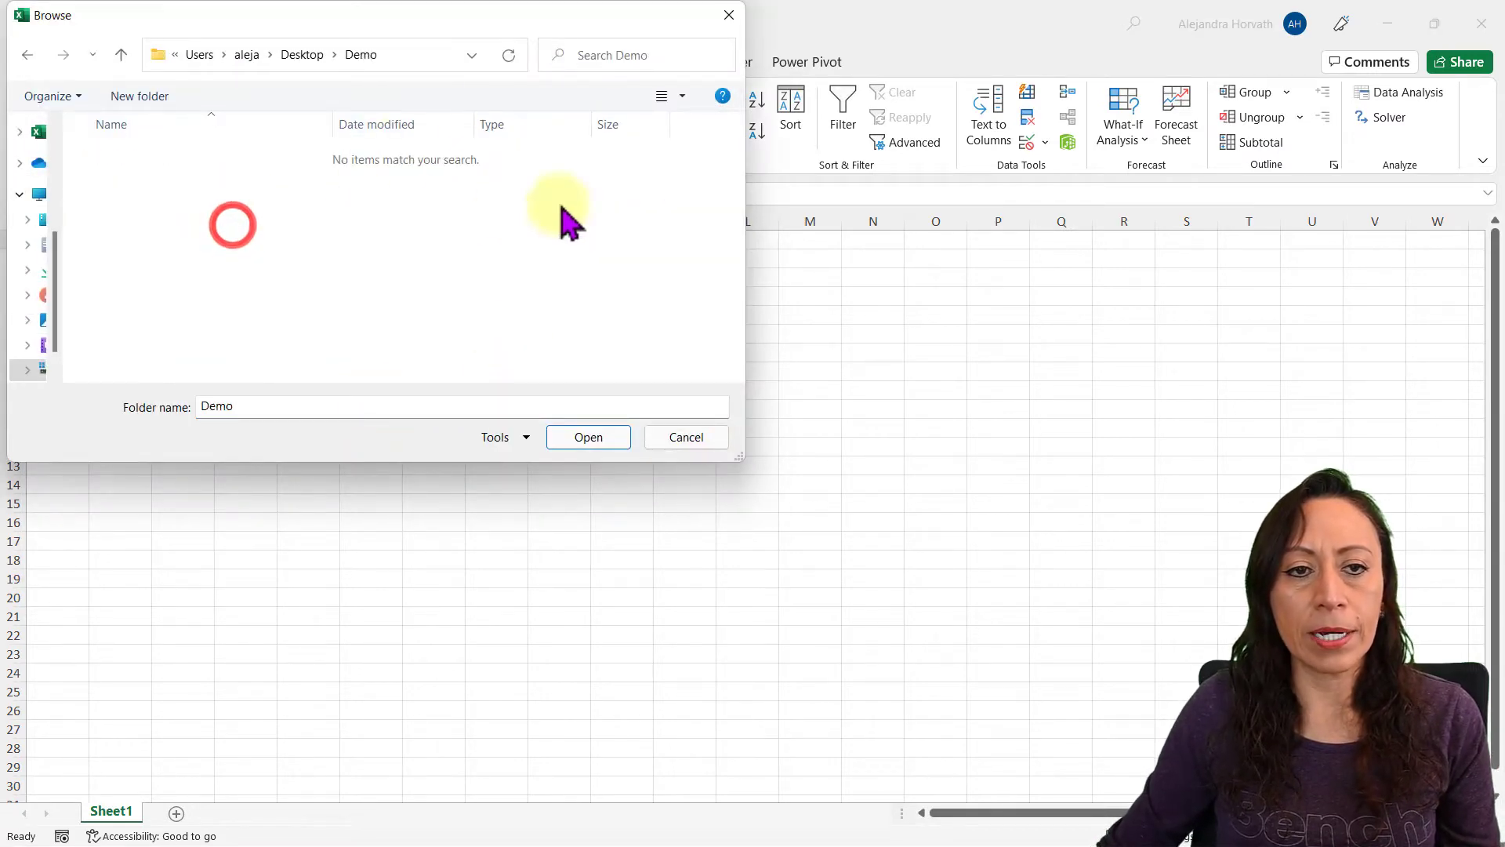
left_click(607, 438)
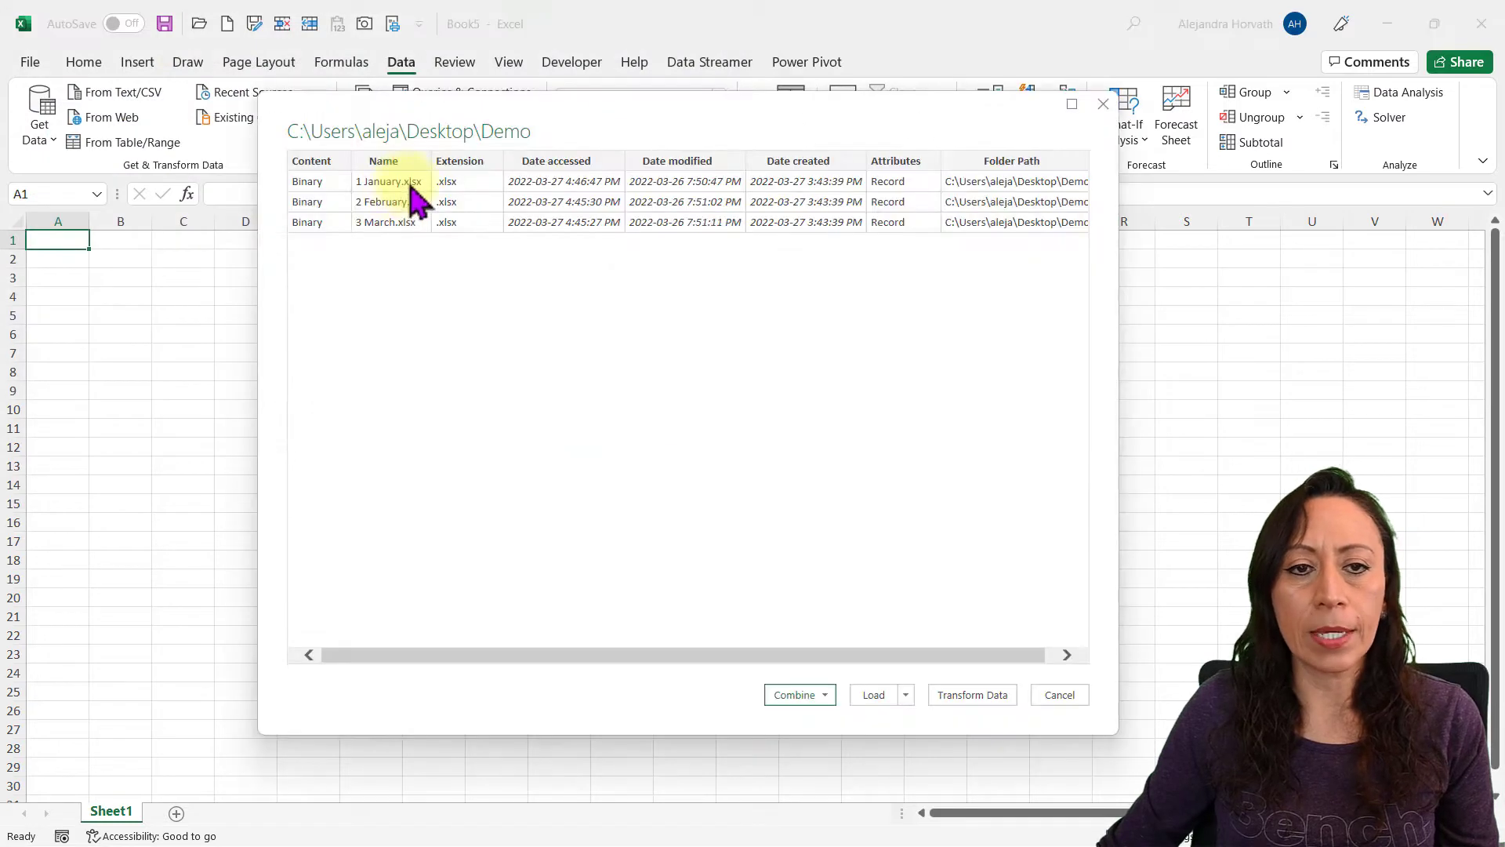
Step: Combine and transform the folder's files, extracting Sheet1 with the first file as the sample
left_click(831, 700)
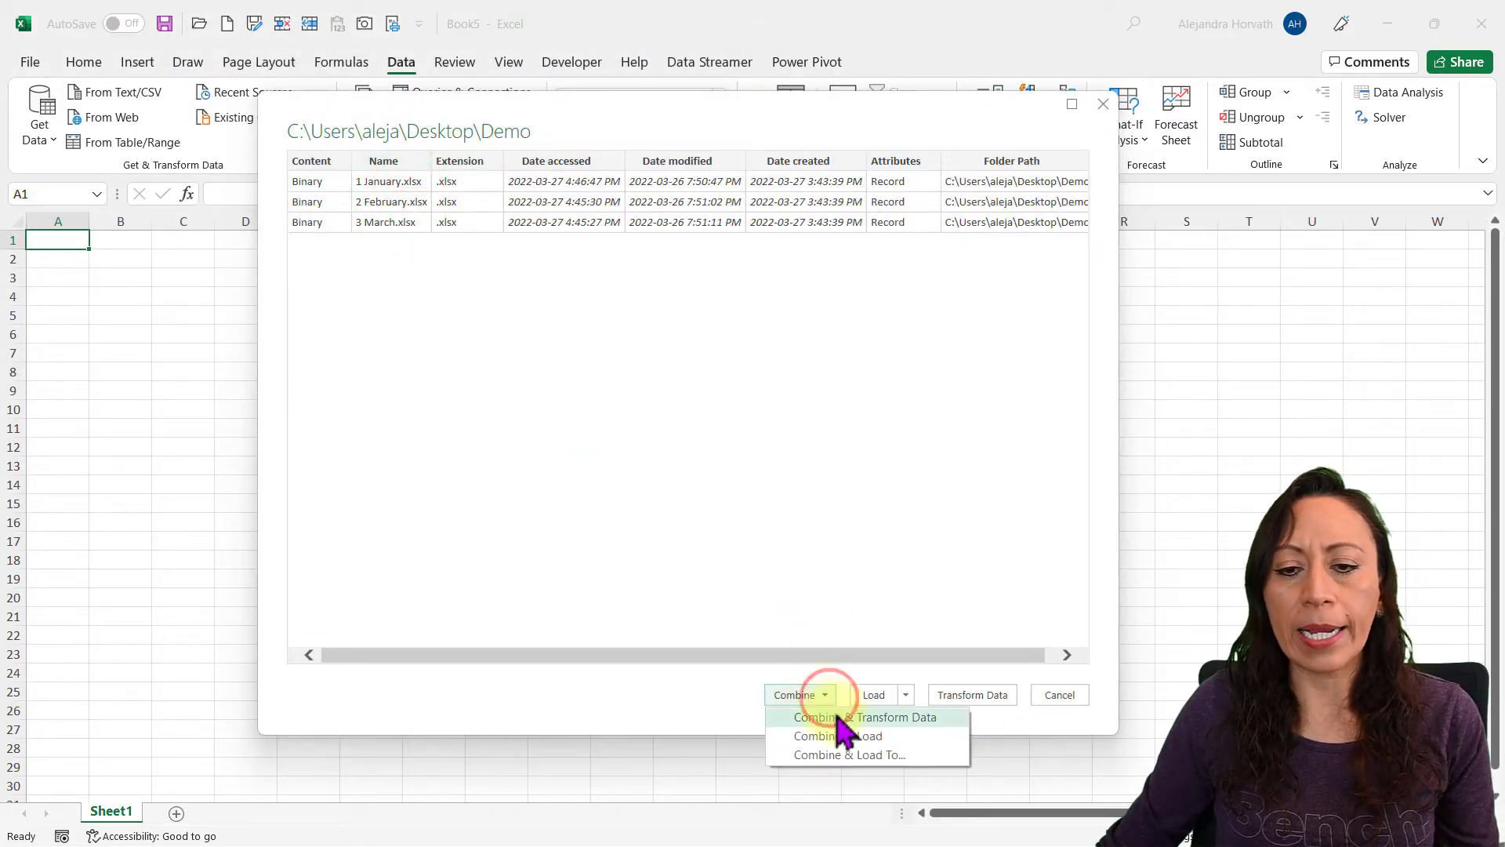
left_click(836, 715)
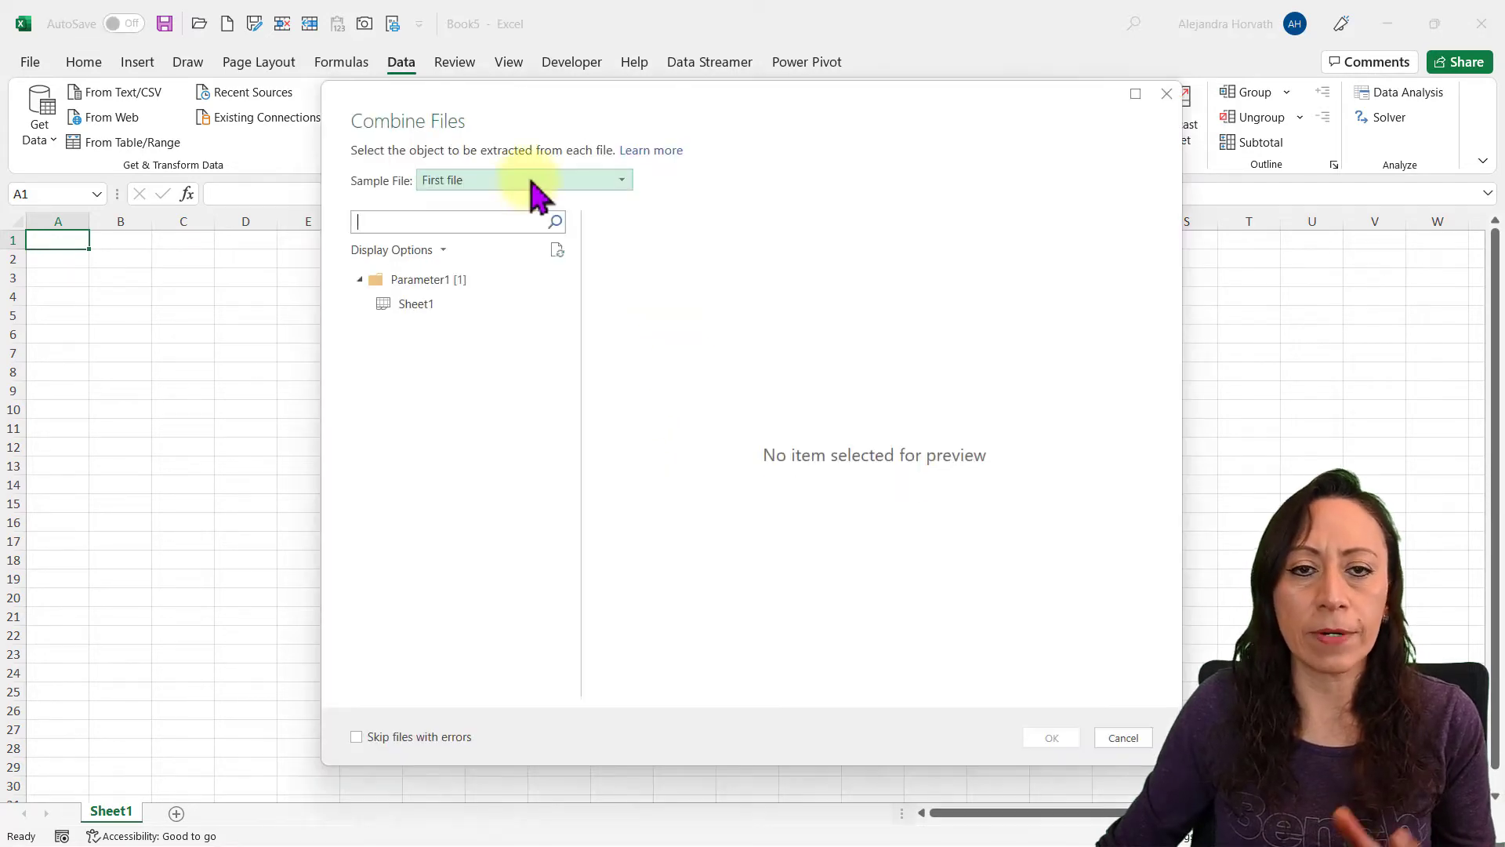
left_click(422, 306)
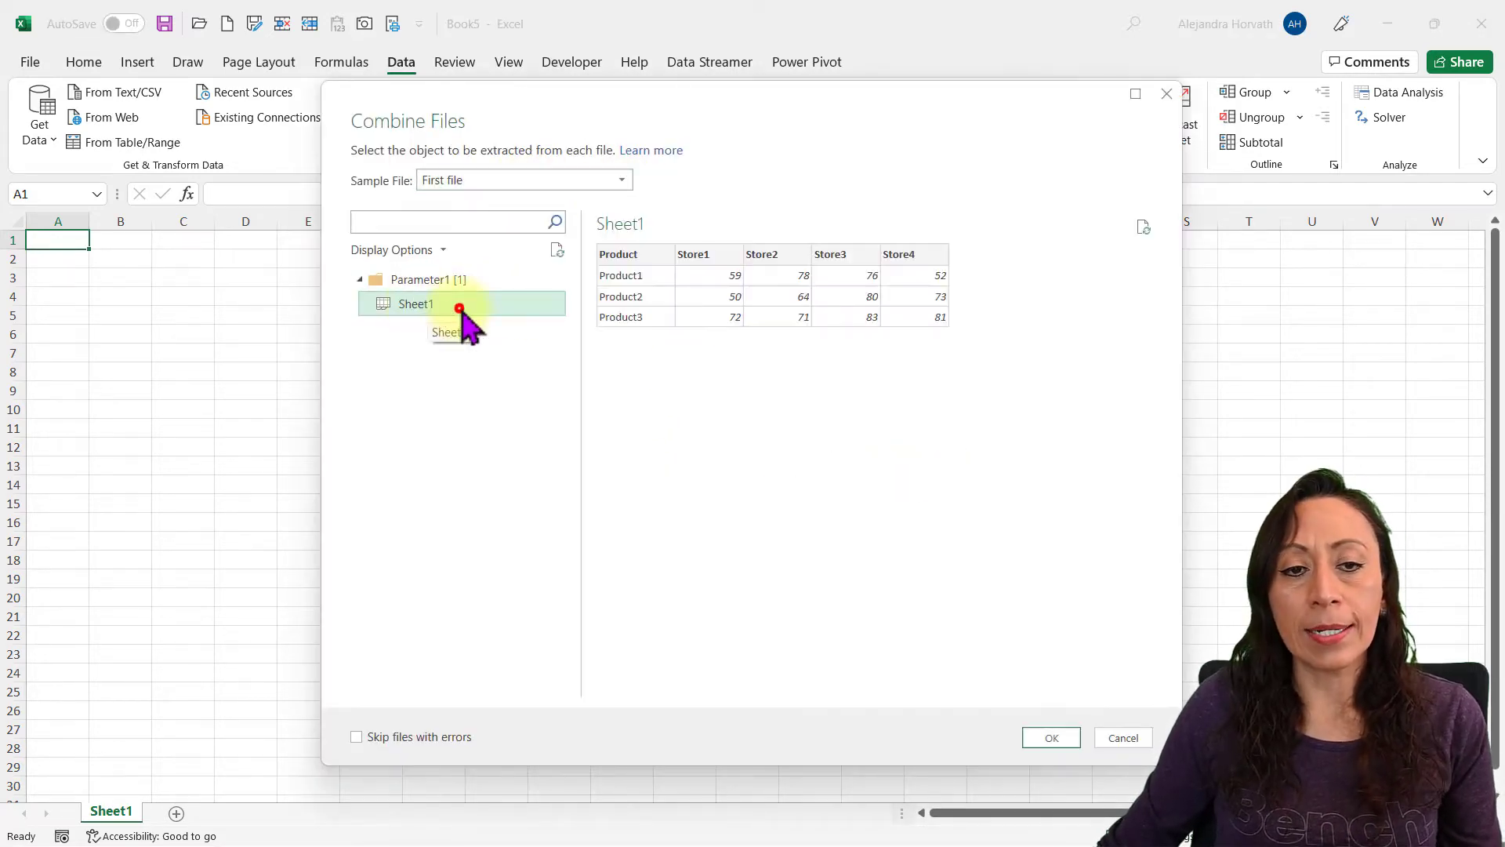
left_click(1053, 738)
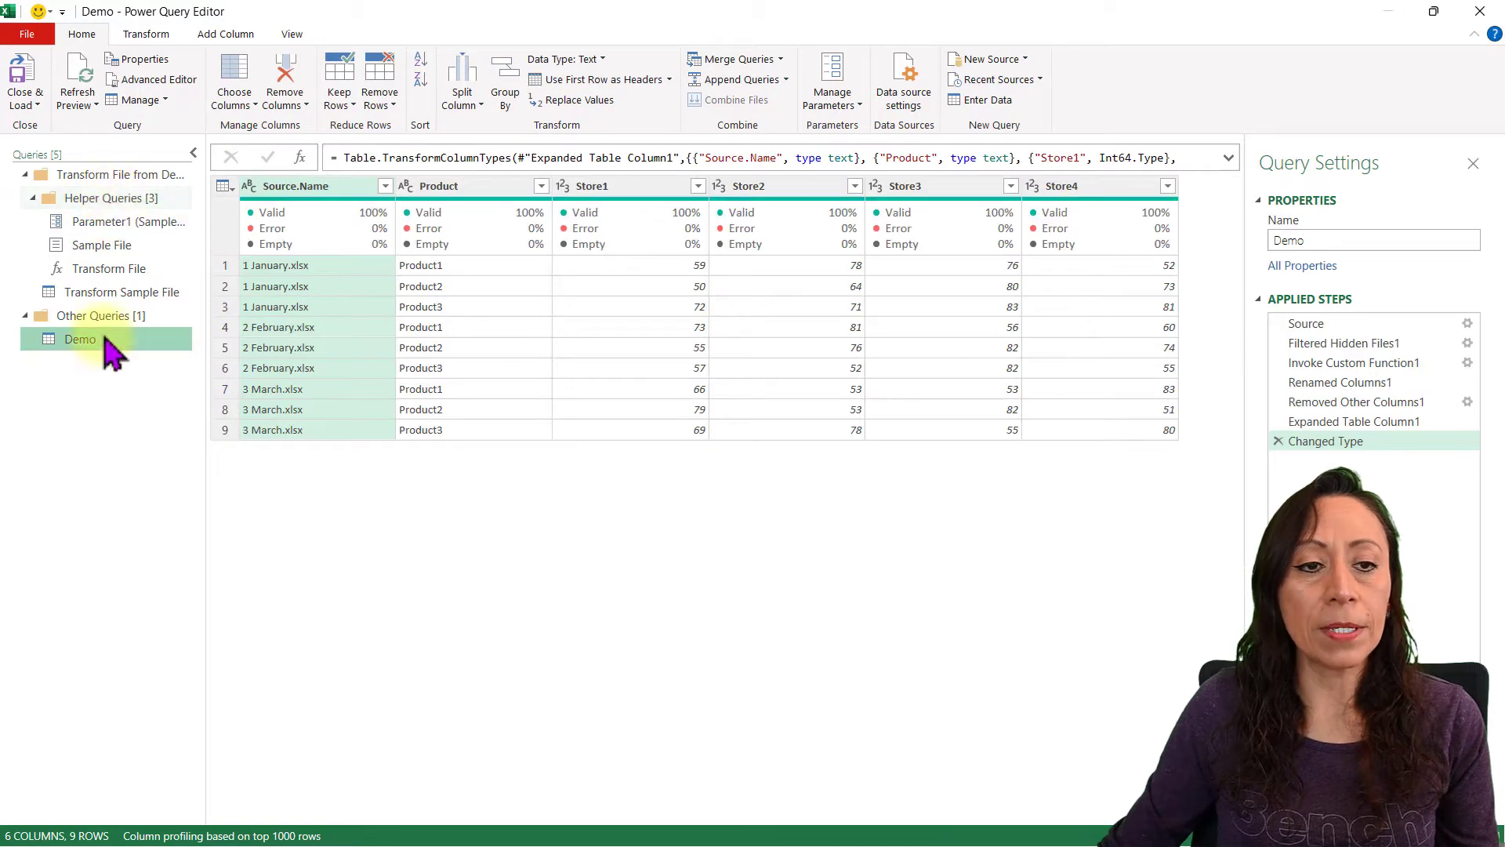
Step: Review the Demo query's source file names and its Store1 to Store4 columns
left_click(83, 339)
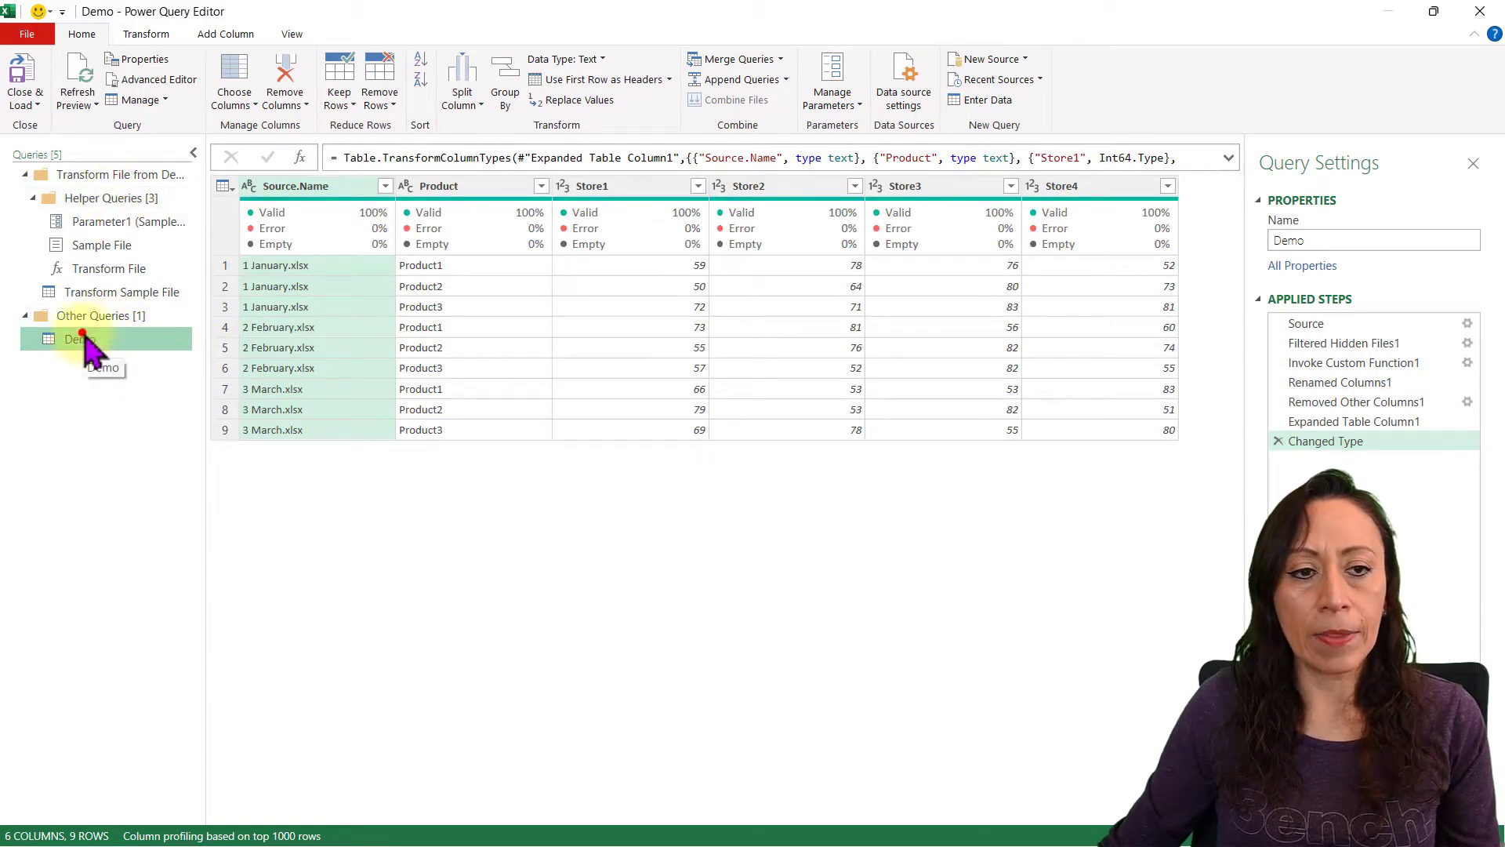
left_click(357, 265)
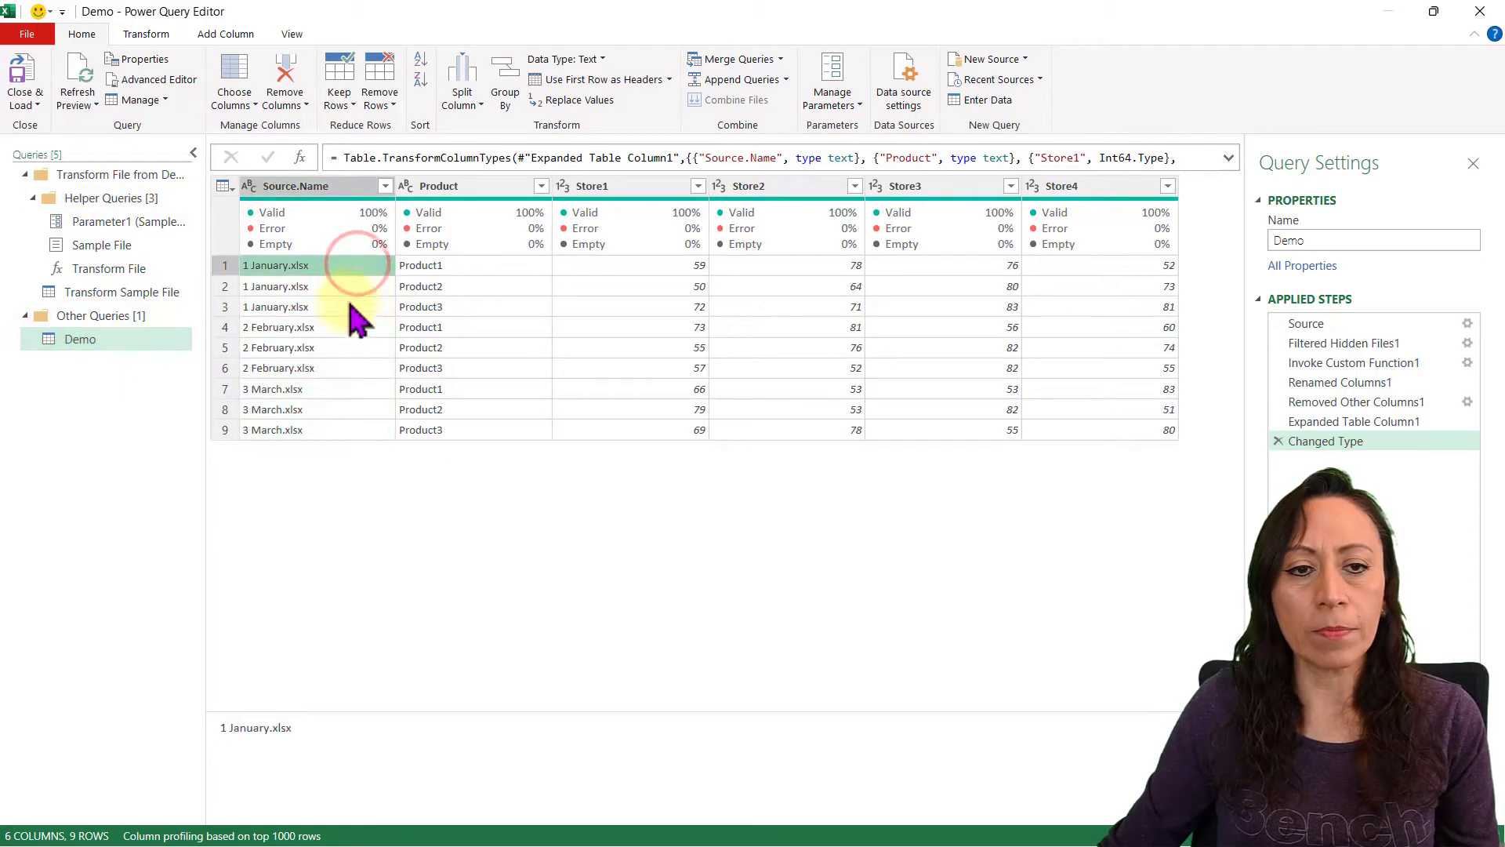
left_click(338, 327)
left_click(327, 389)
left_click(1100, 190)
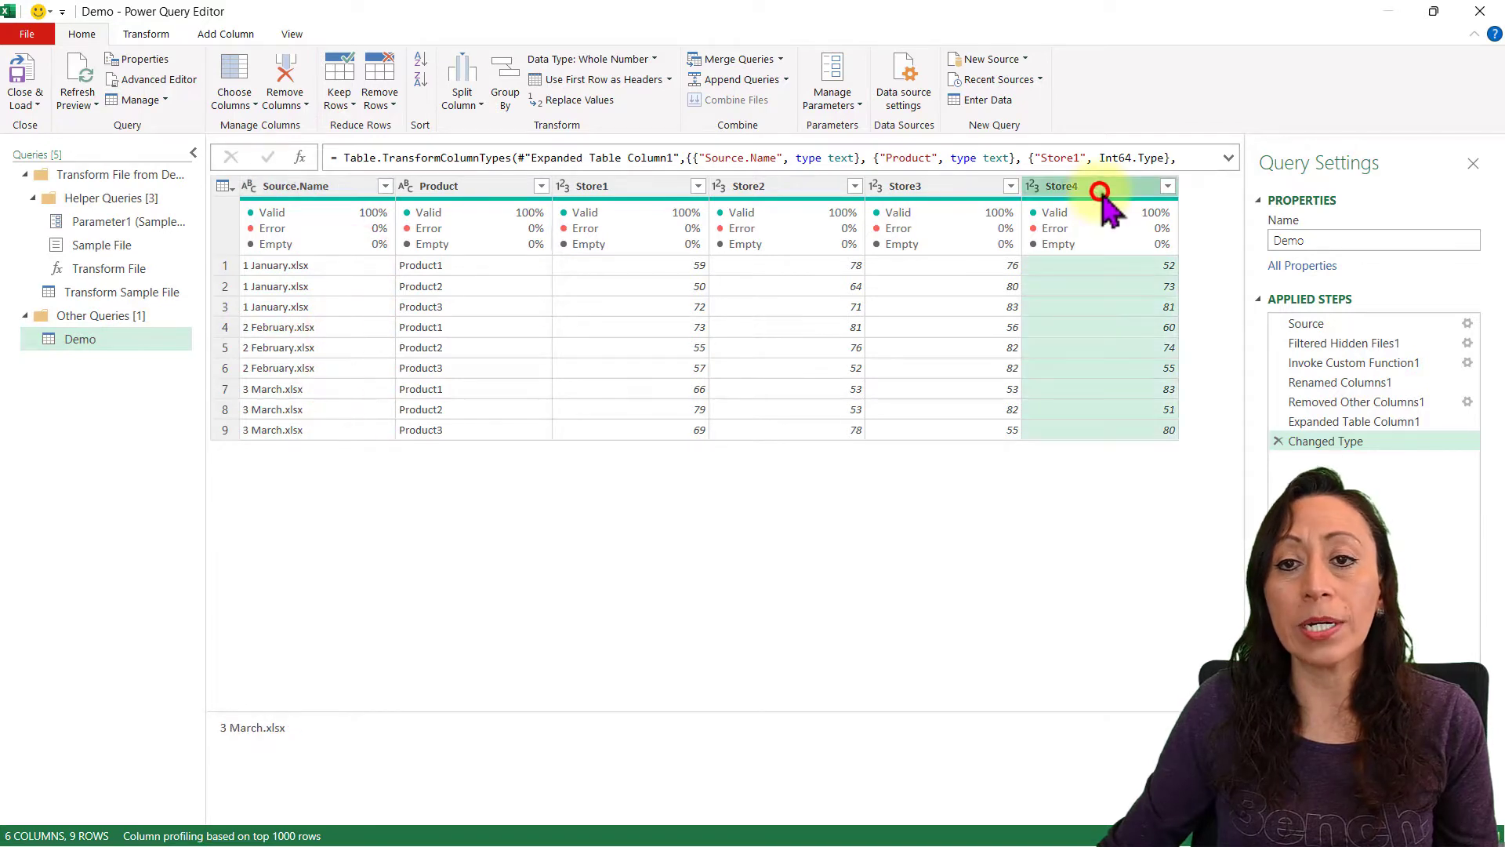
left_click(914, 186)
left_click(747, 187)
left_click(613, 188)
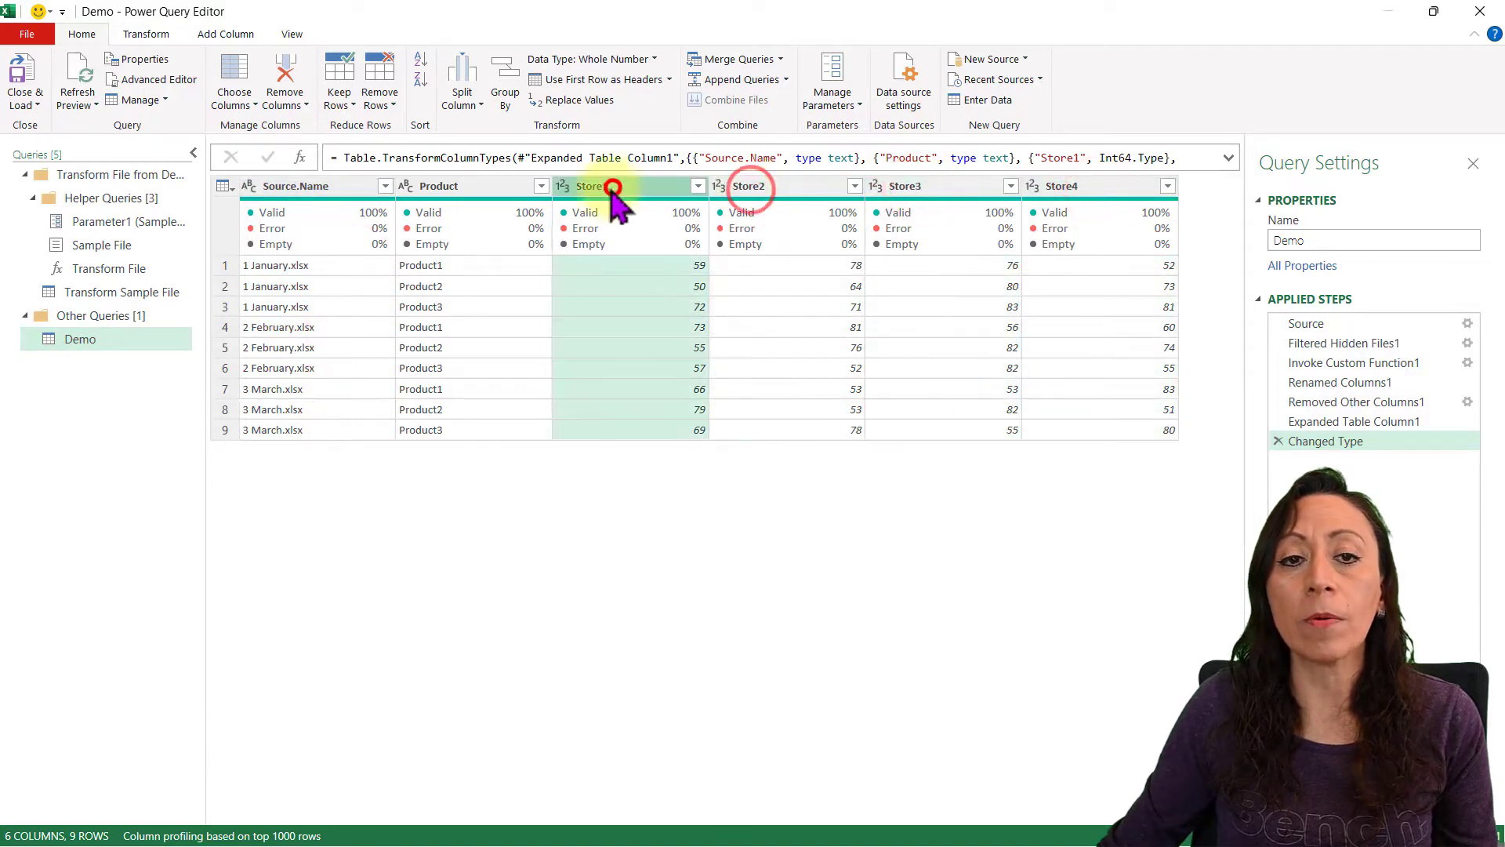
Step: Inspect the Parameter1 and Sample File helper queries, including which workbook serves as the sample
left_click(98, 198)
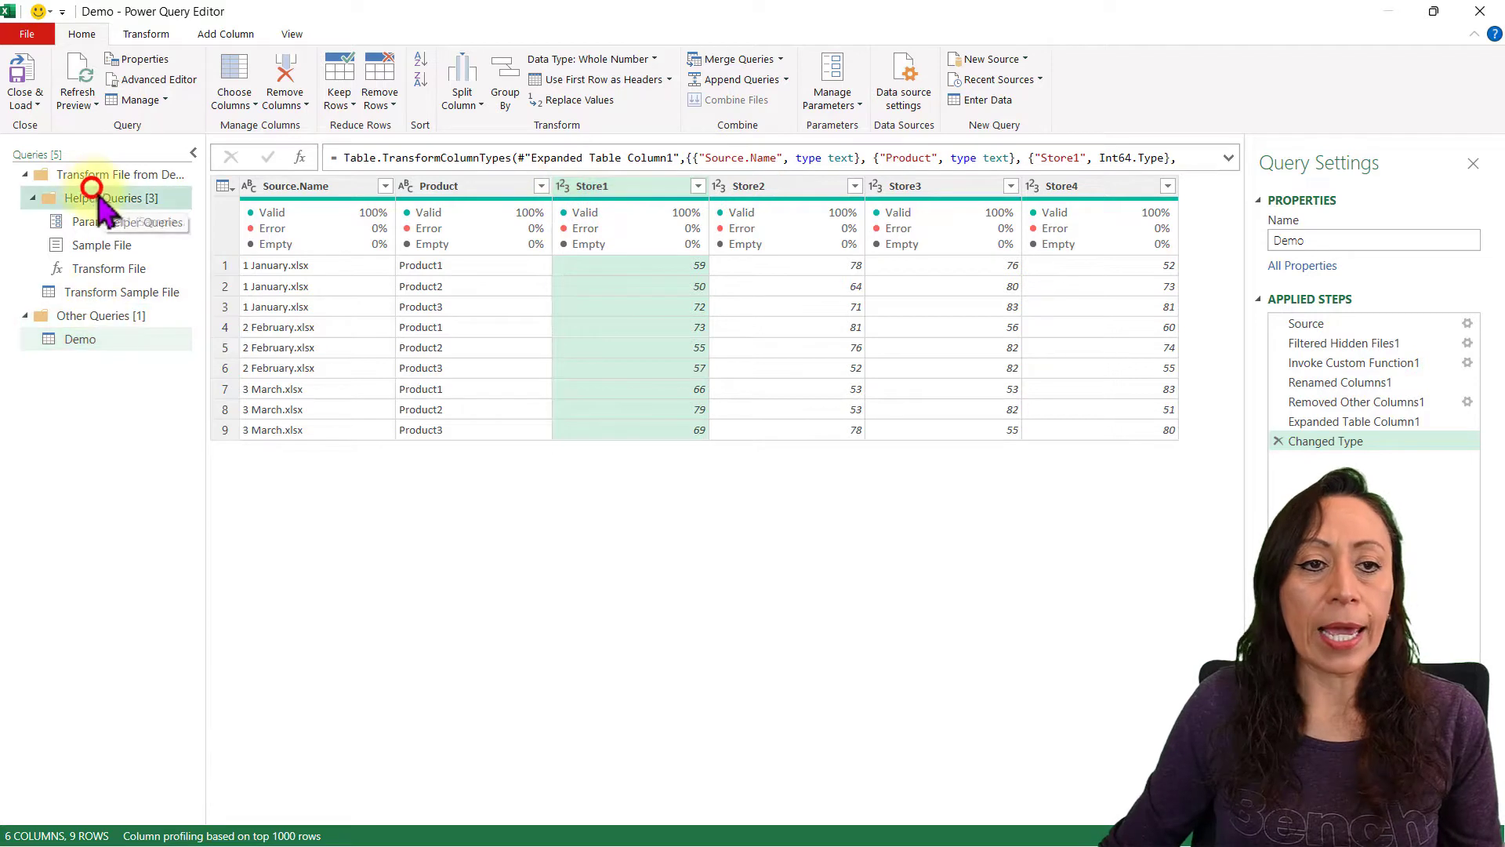
left_click(92, 224)
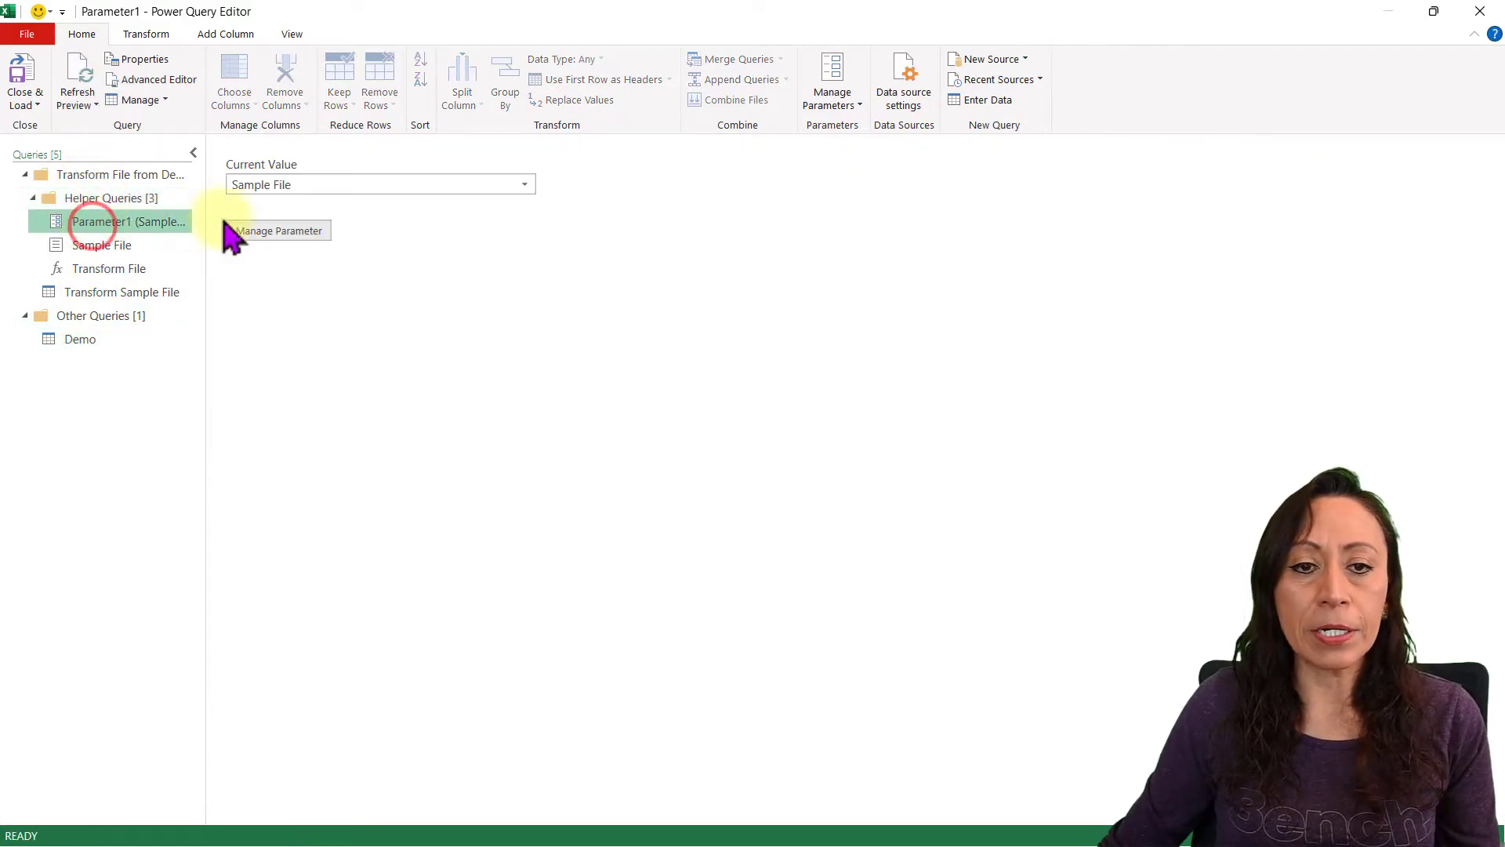
left_click(180, 246)
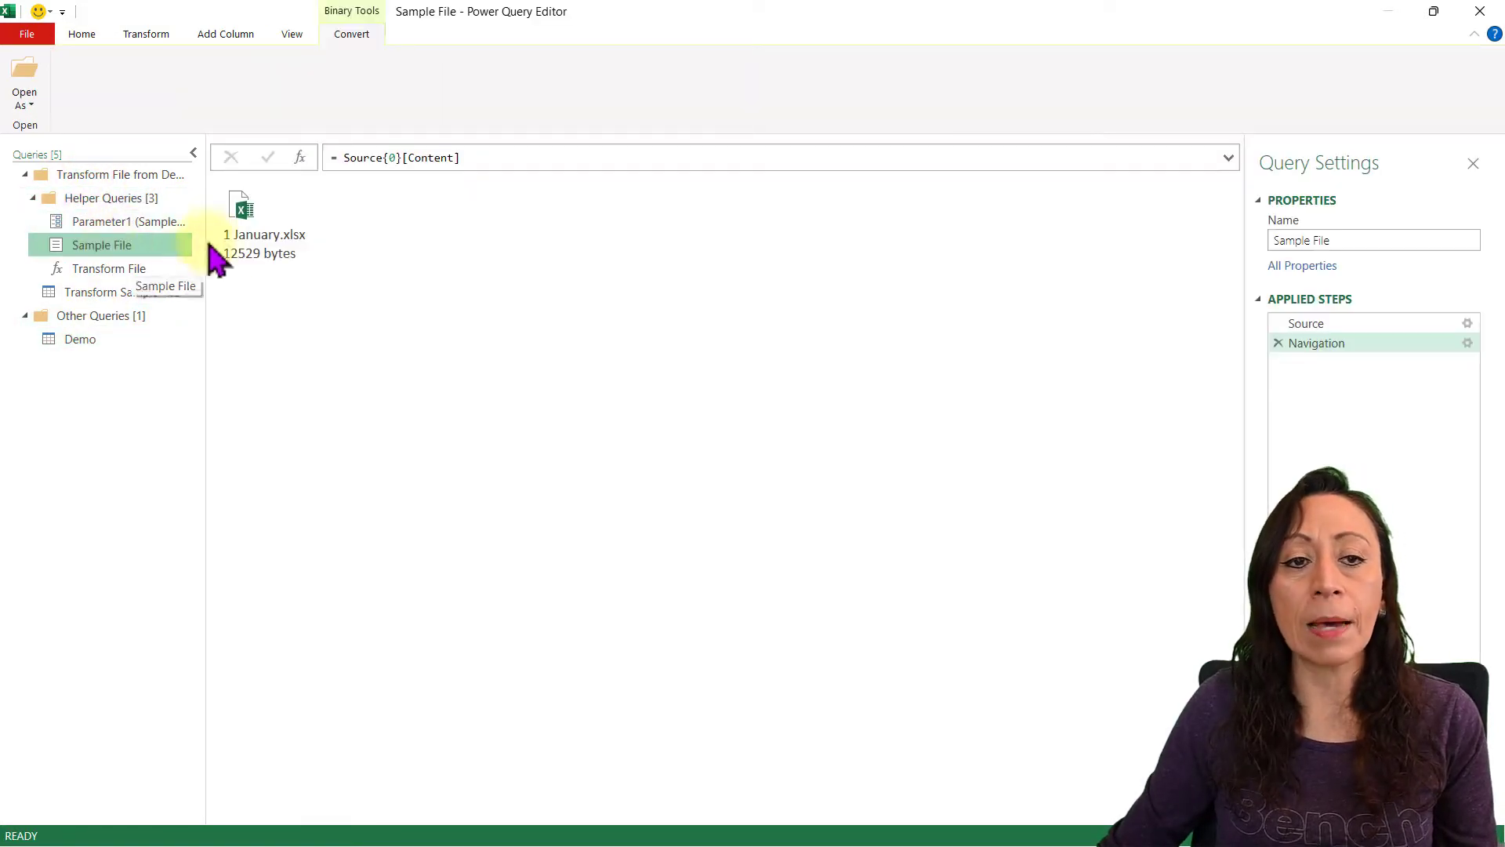
left_click(287, 232)
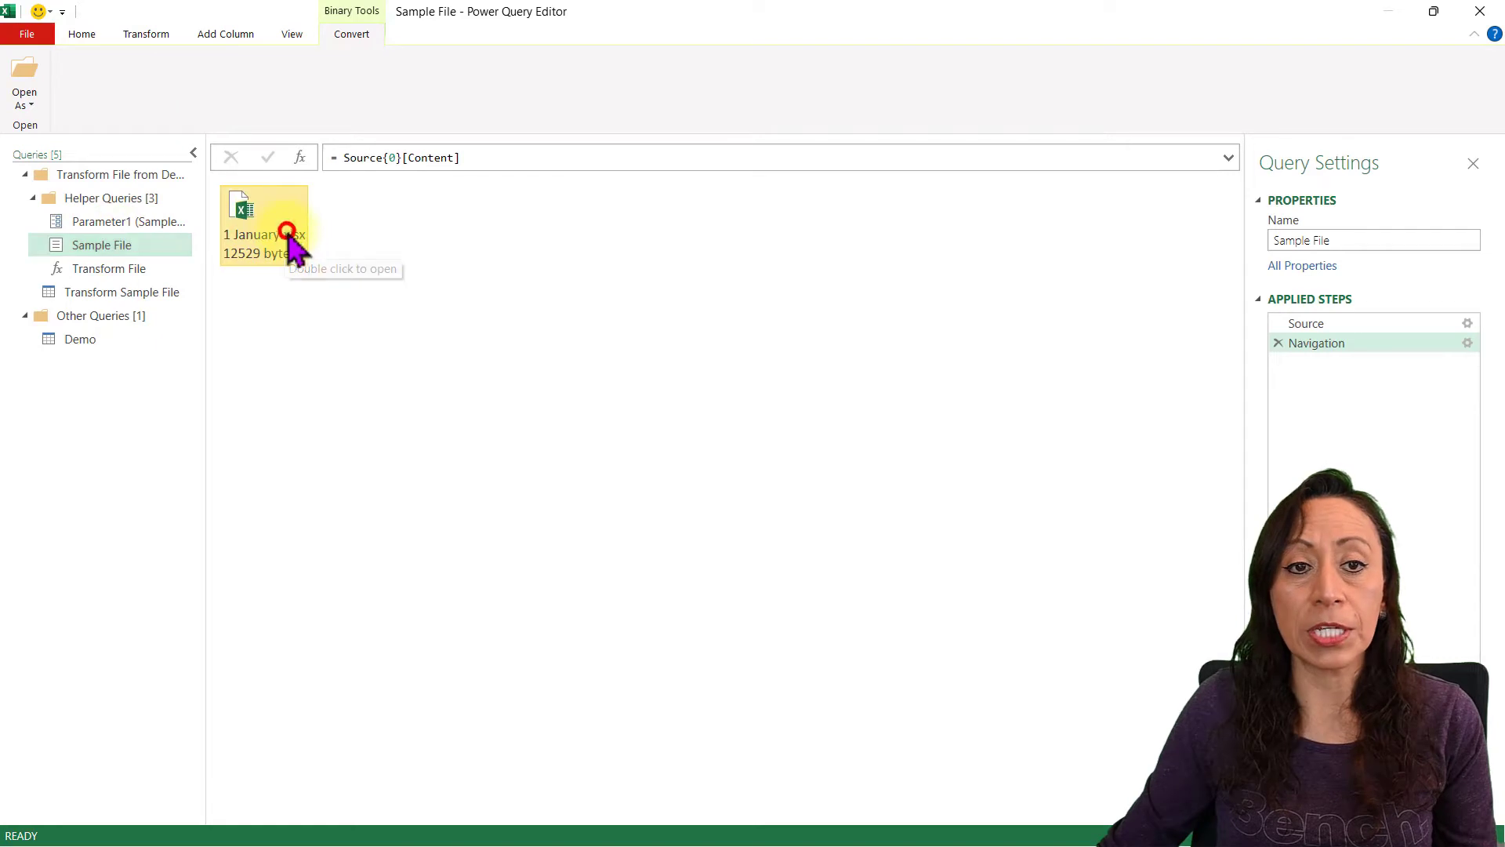
Step: Examine the Source and Navigation steps of the Sample File query, and view the Transform File function
left_click(1395, 324)
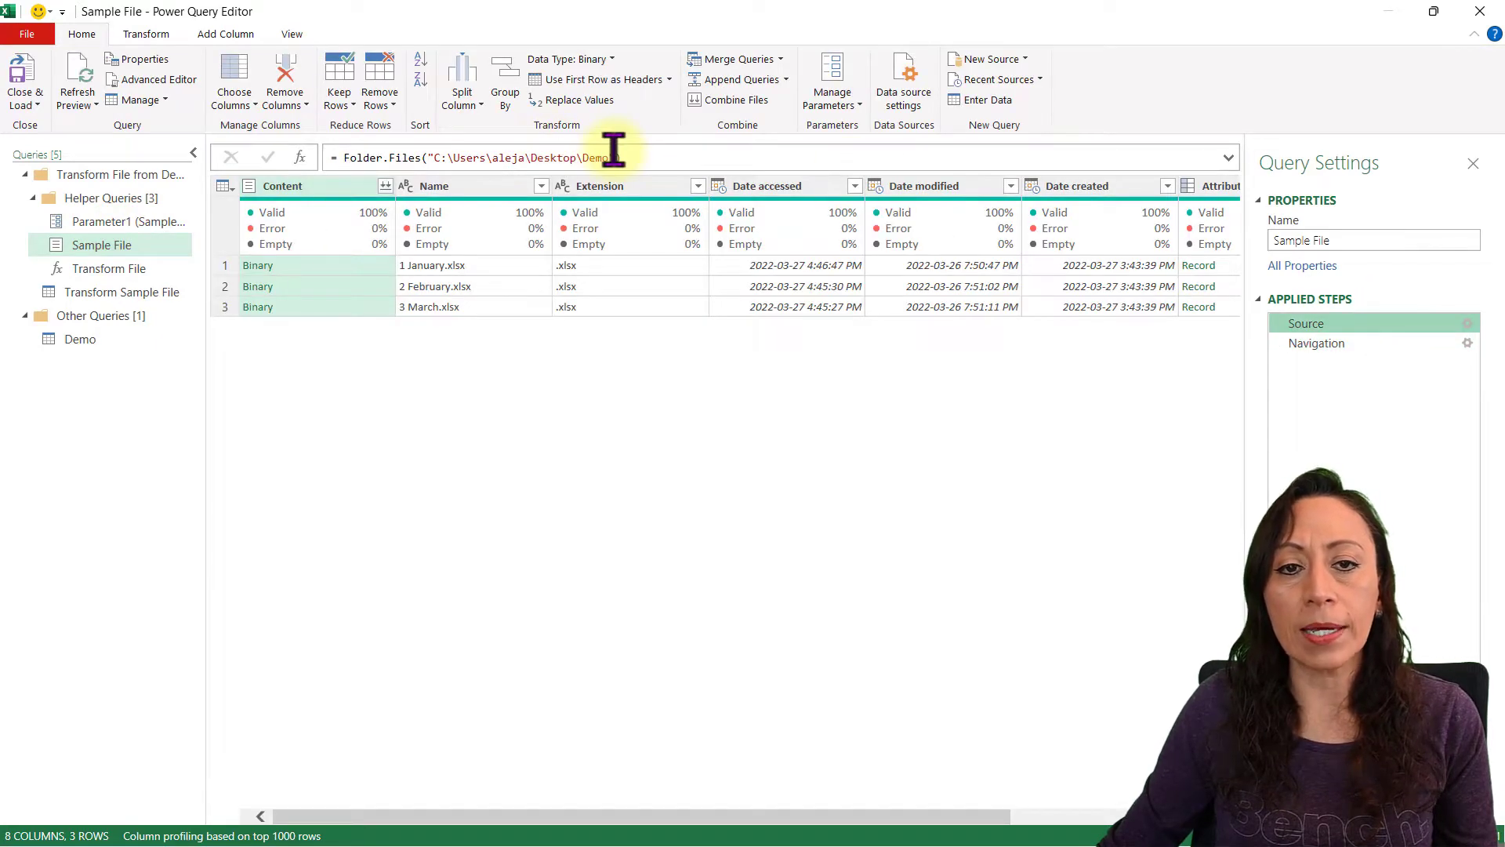
left_click(499, 288)
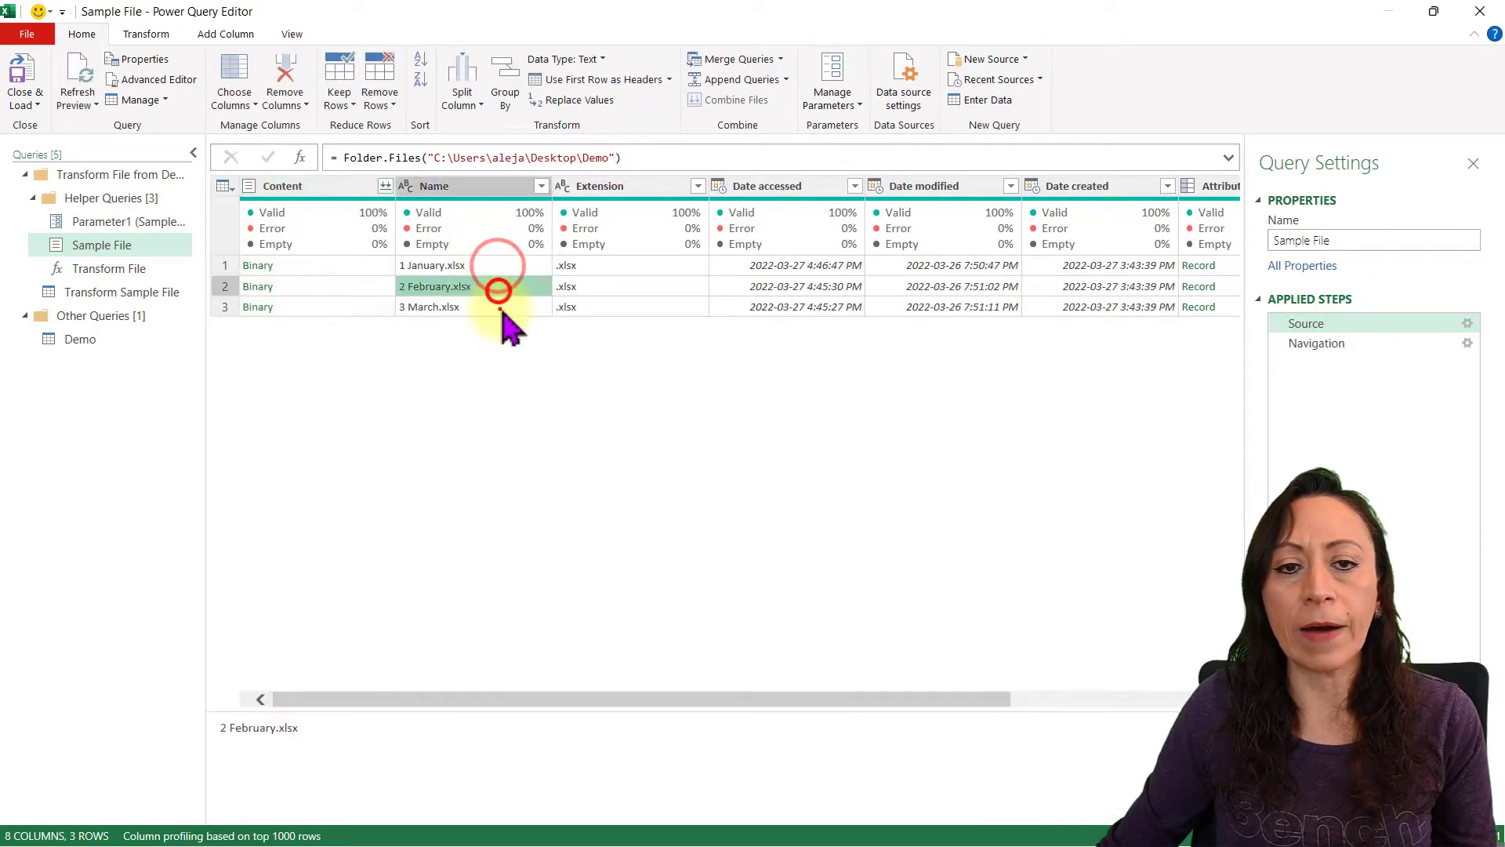
left_click(502, 307)
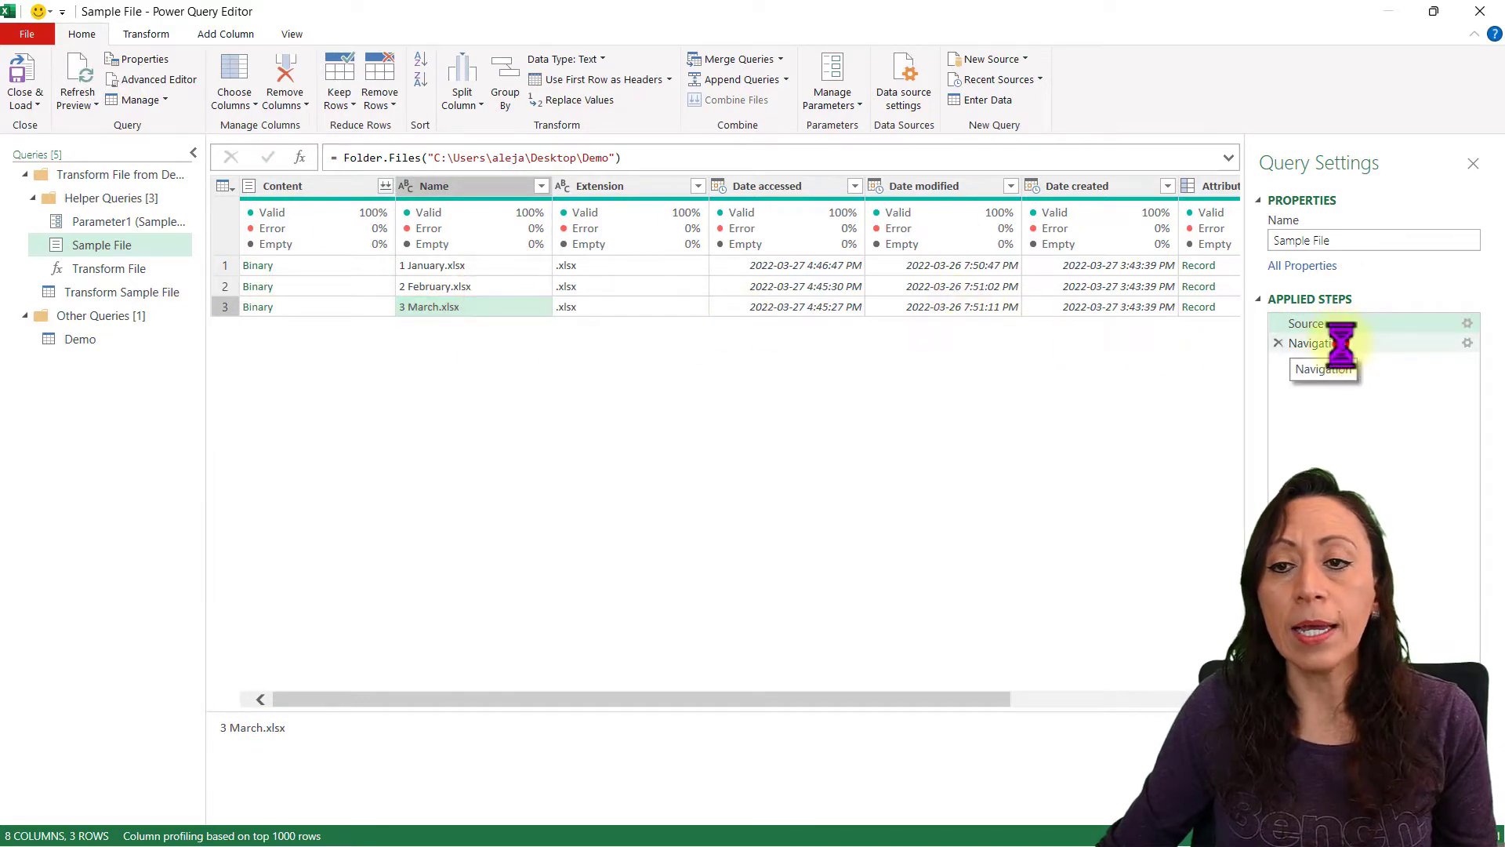
left_click(1333, 344)
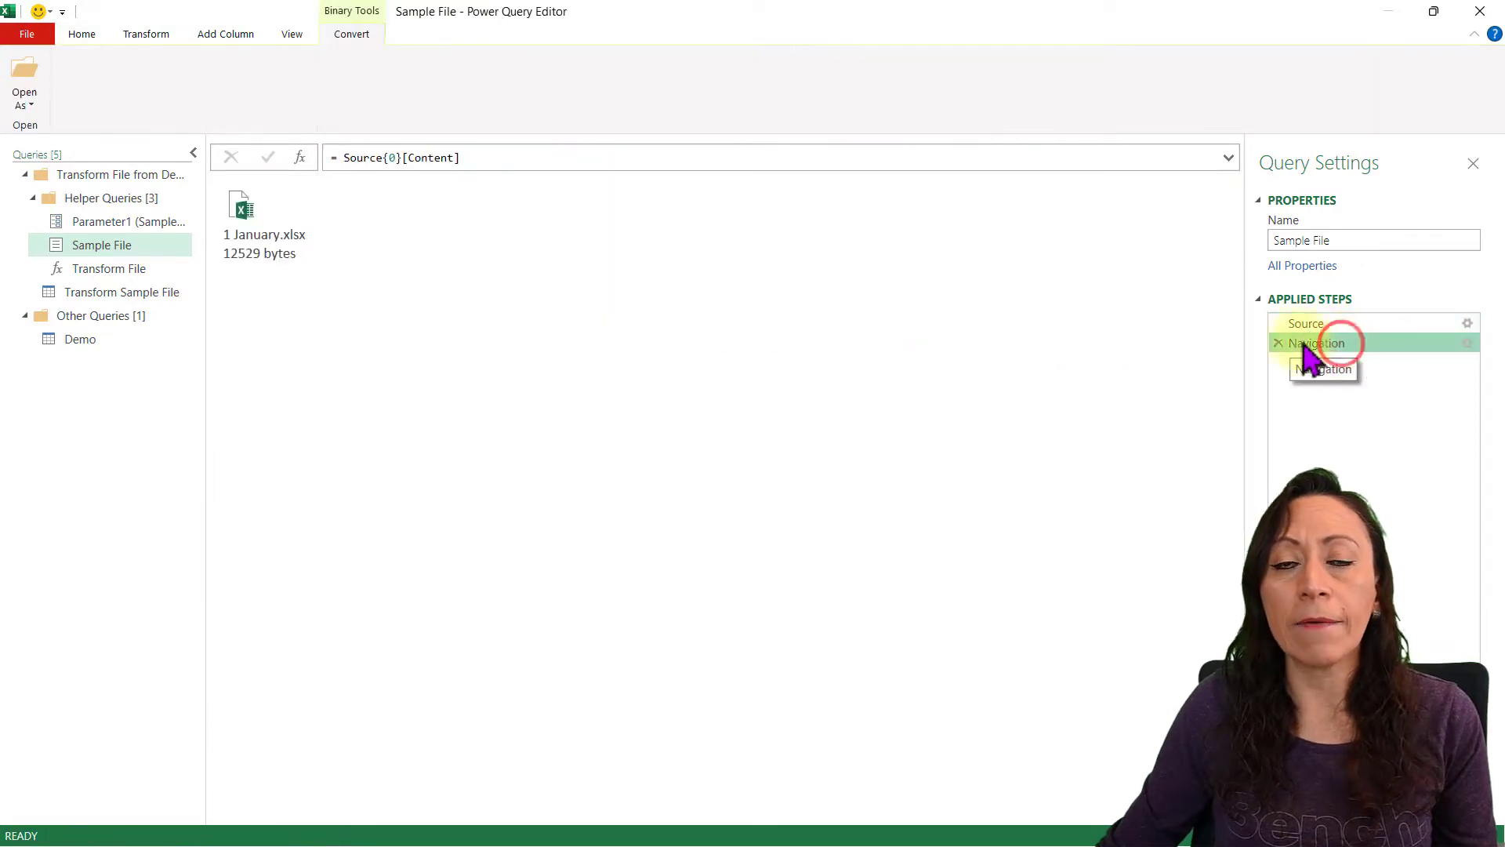
left_click(235, 232)
left_click(110, 266)
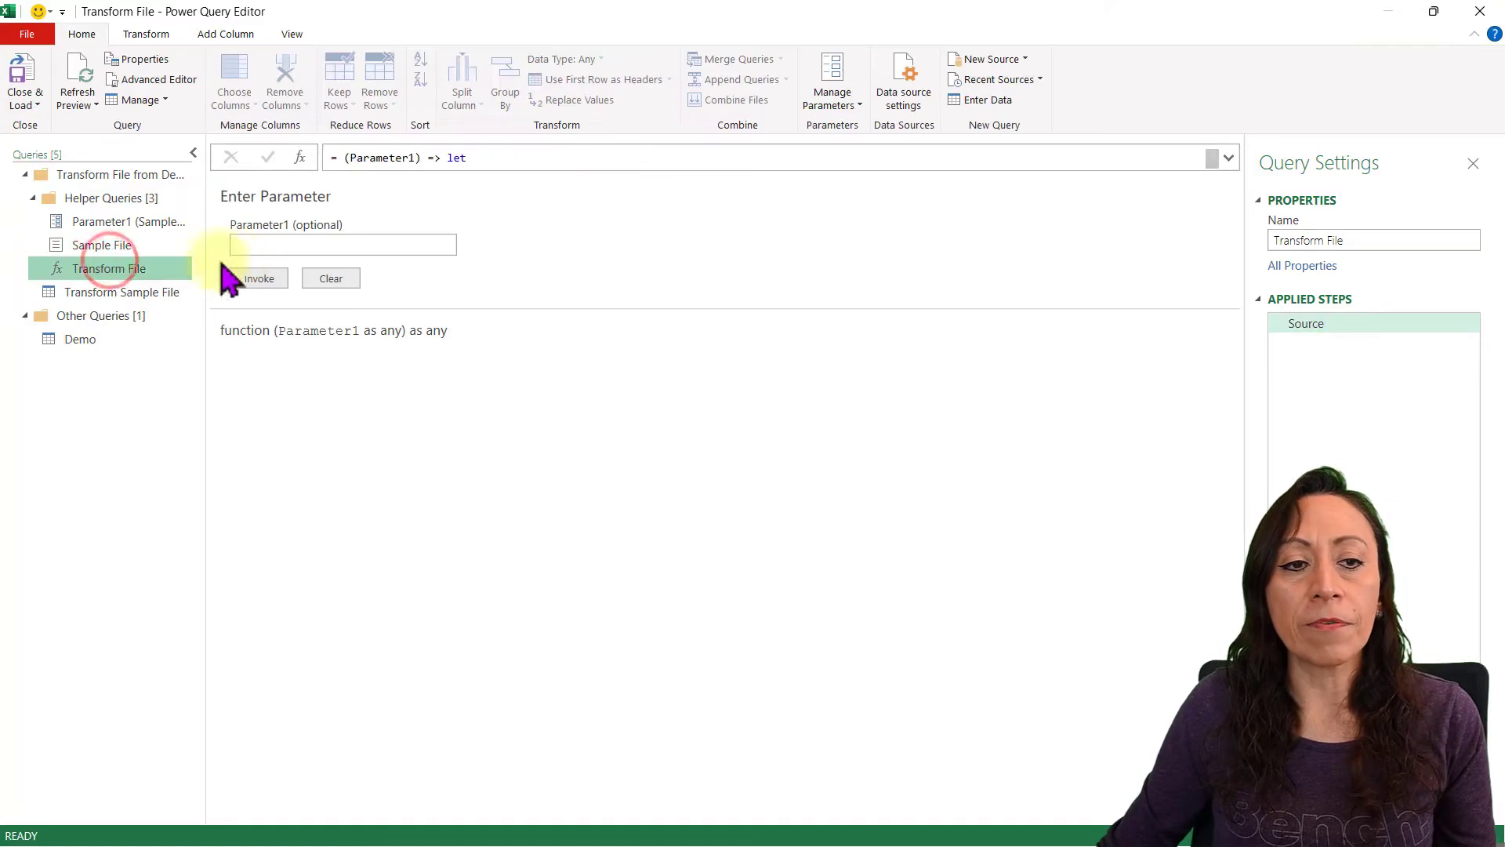
Step: Read the full formula of the Transform File function, and compare the Transform Sample File output with the Demo query
left_click(1229, 158)
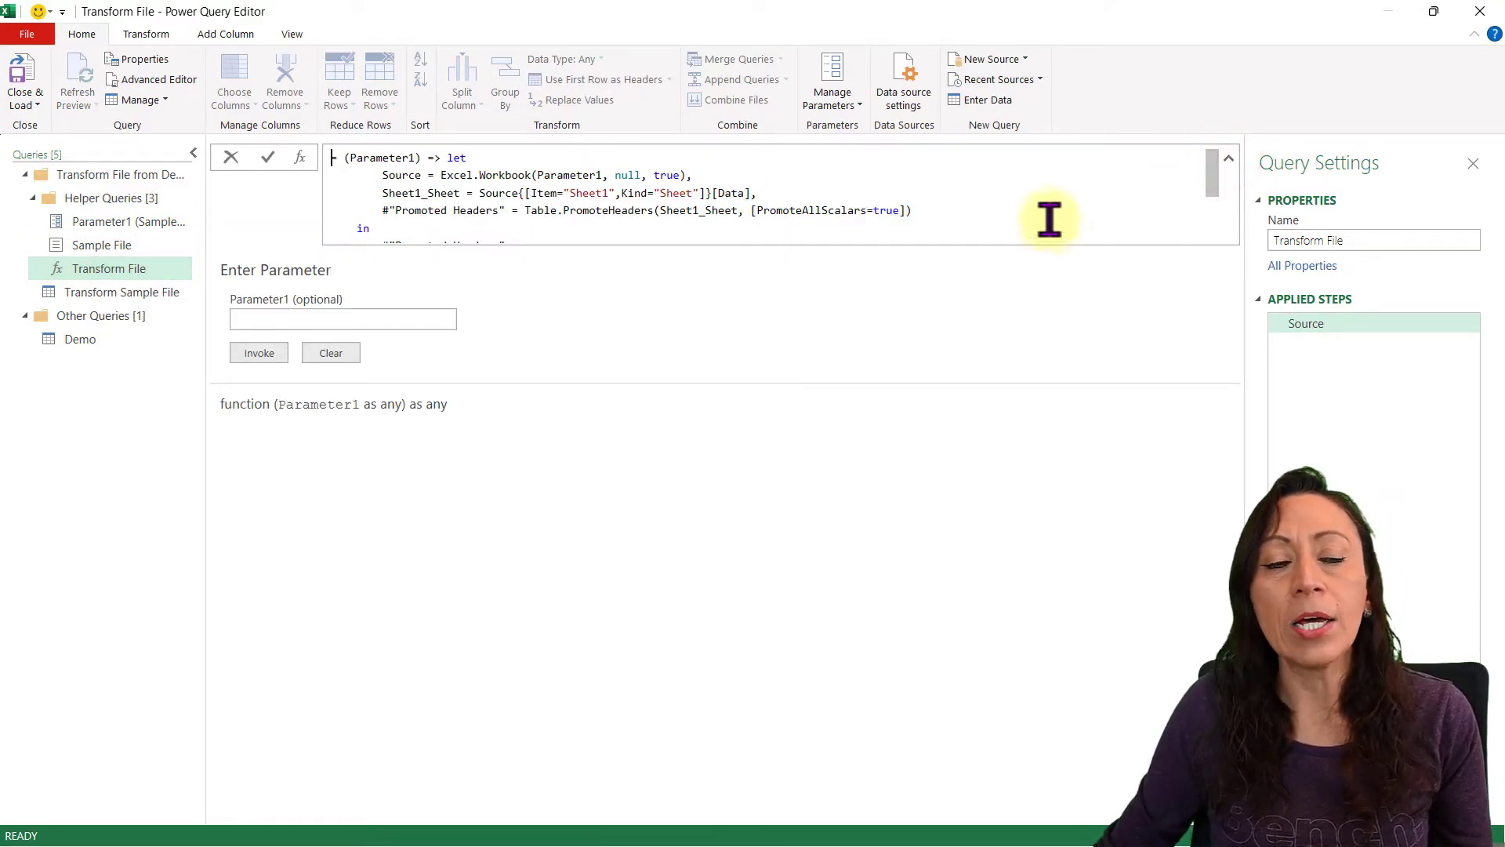
scroll(490, 182, "down", 1)
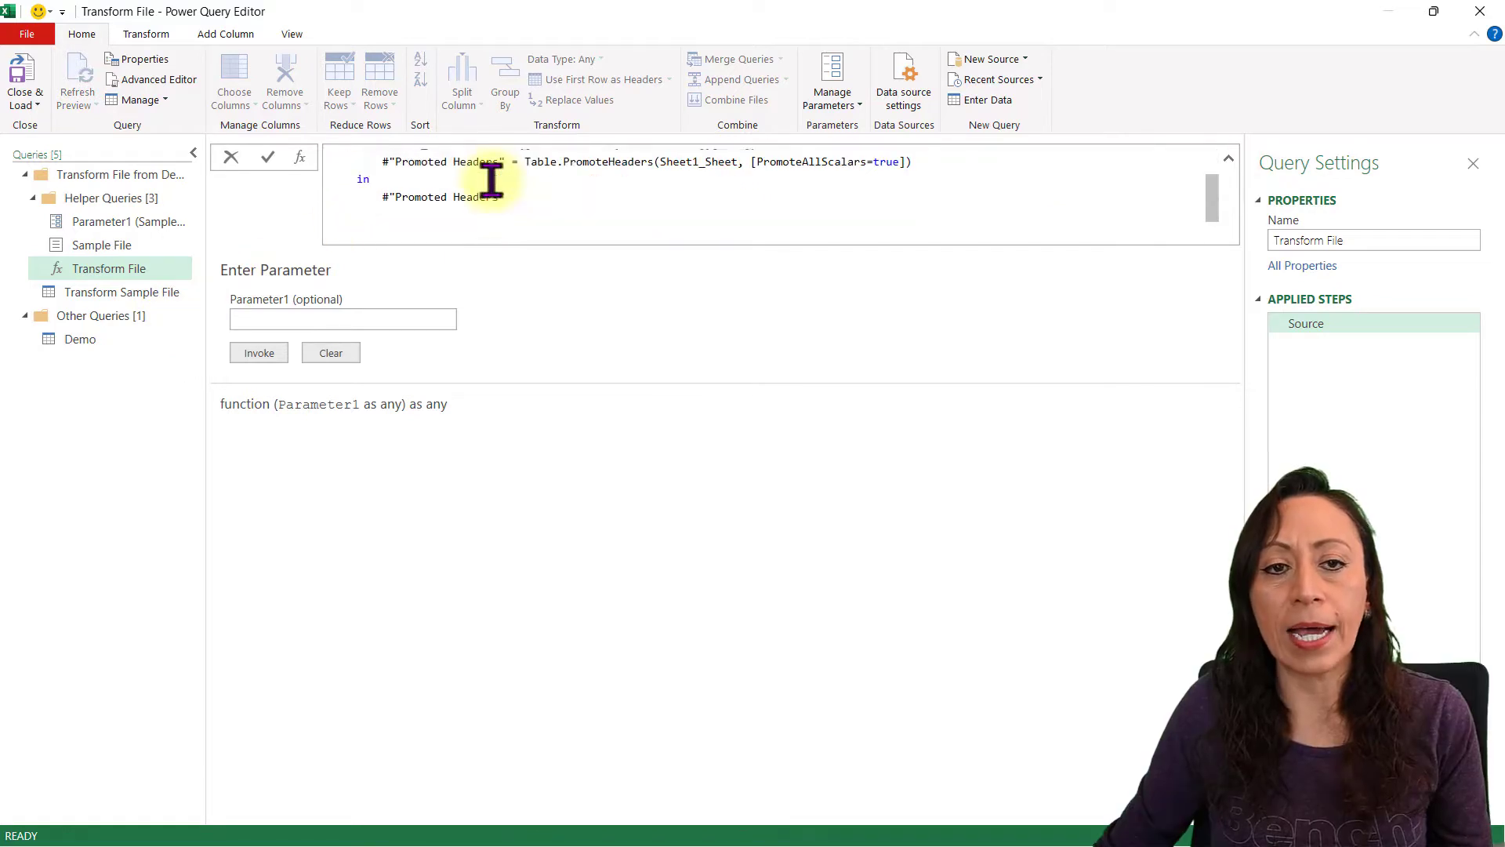
scroll(490, 182, "up", 1)
left_click(106, 293)
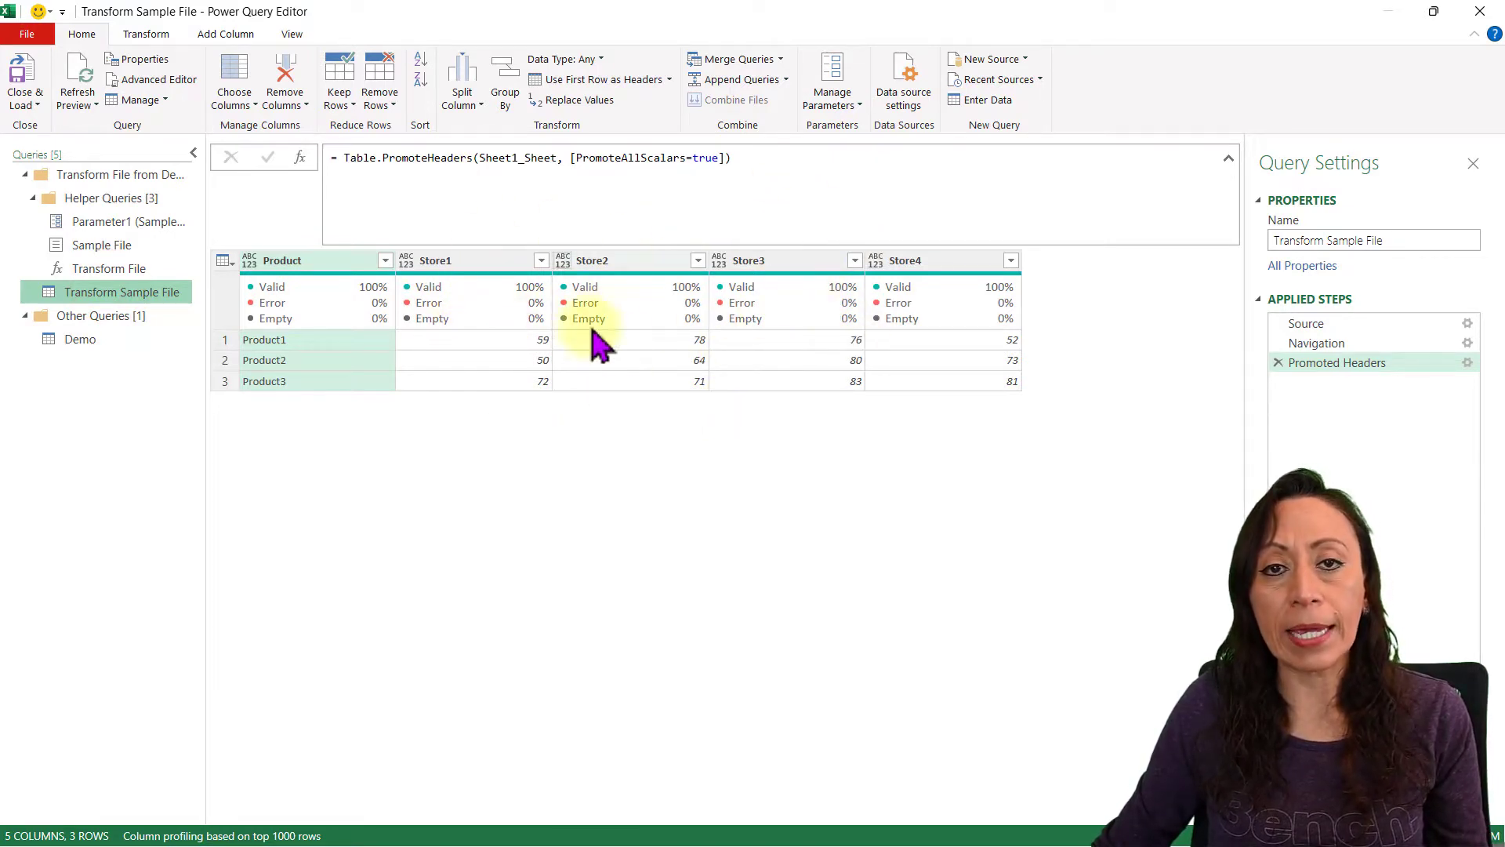
left_click(93, 340)
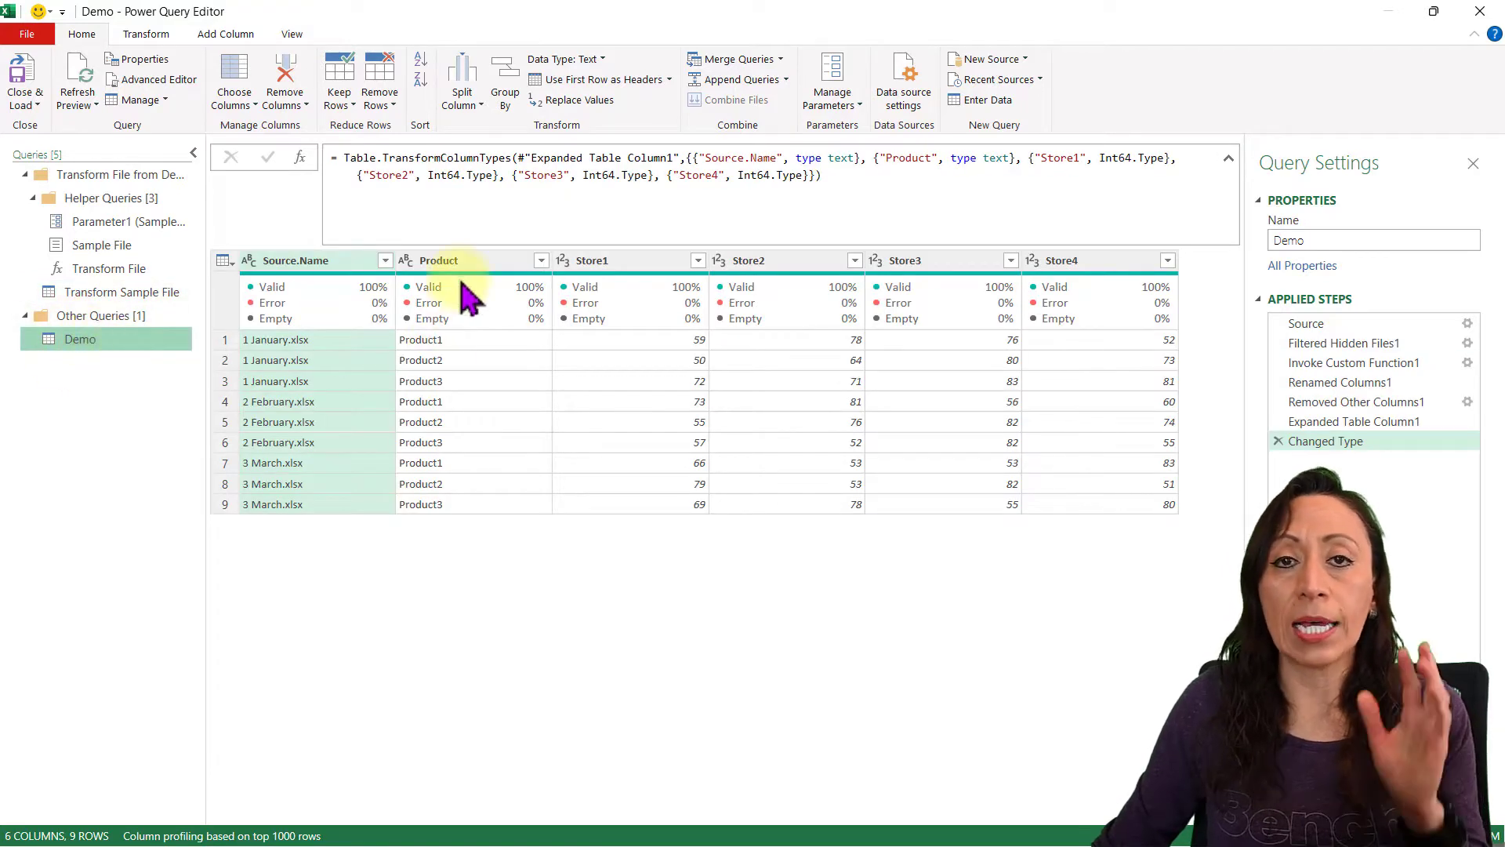
mouse_move(469, 299)
Step: Examine the Transform Sample File query's Source step, including its nested Sheet1 table, and its Promoted Headers step
left_click(122, 292)
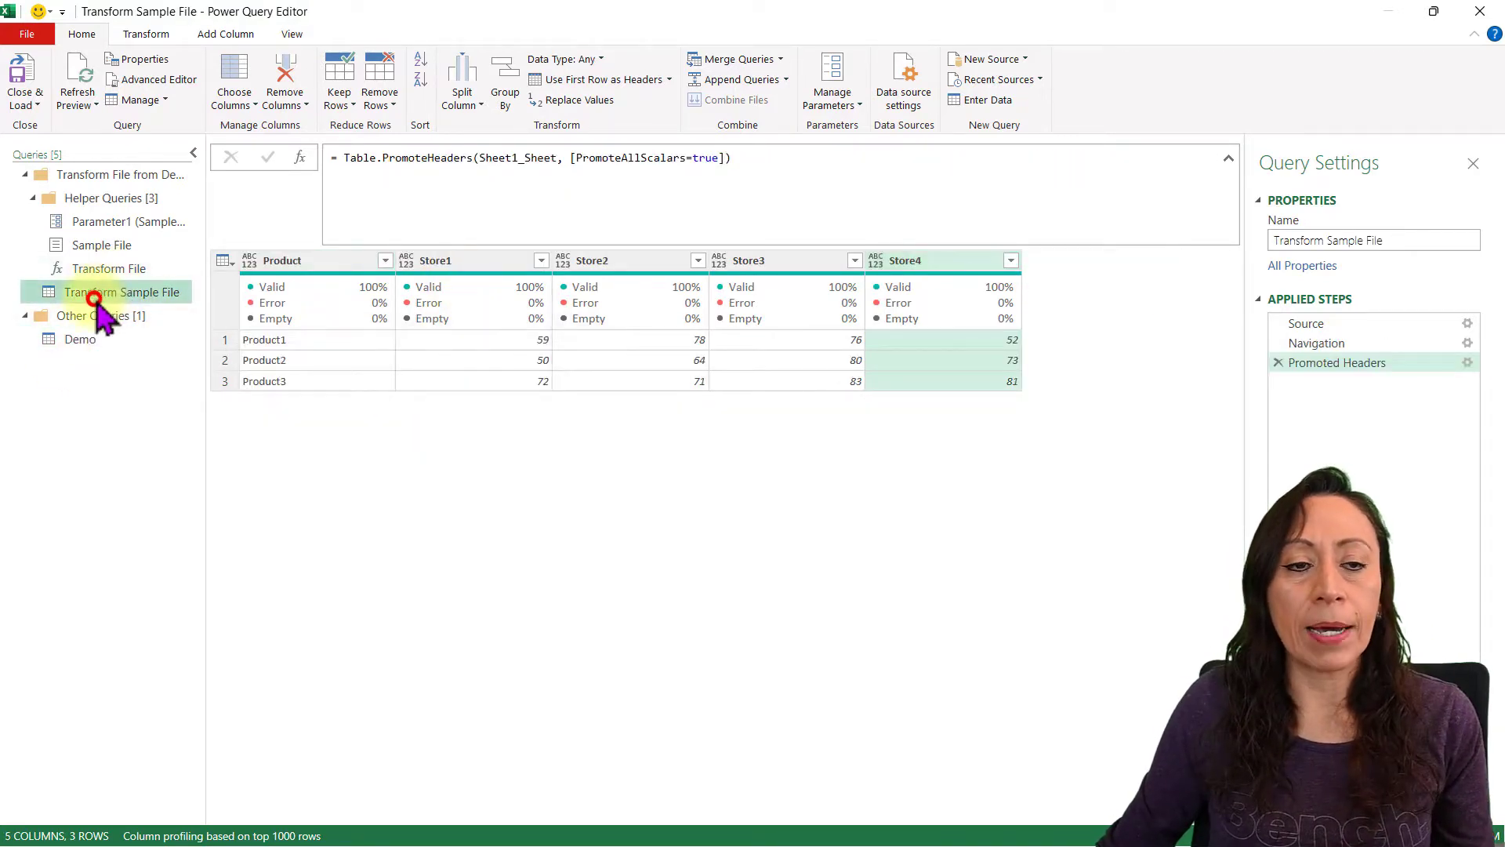
left_click(1349, 324)
left_click(314, 337)
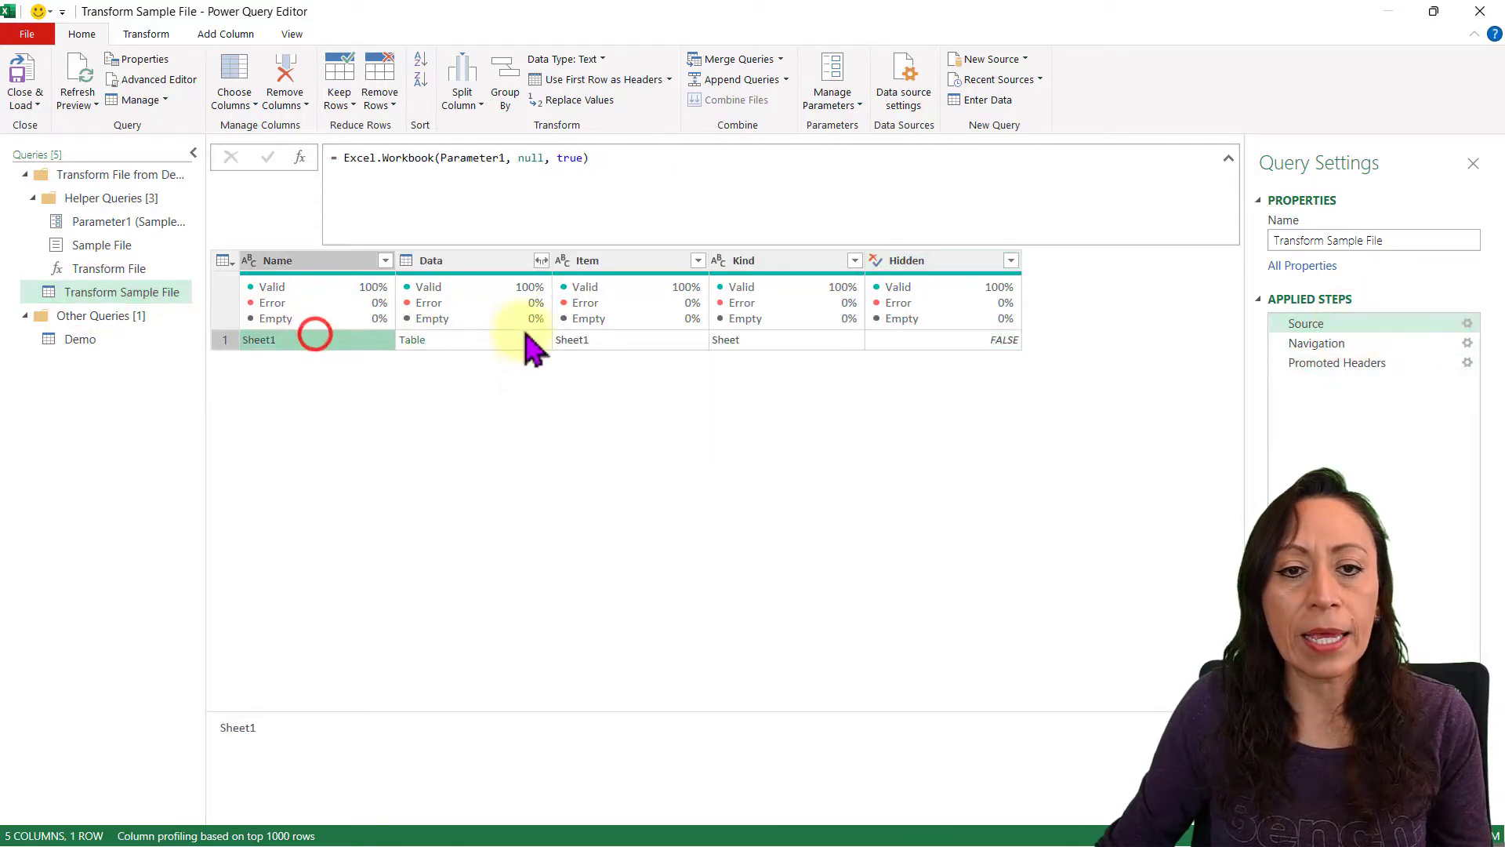
left_click(527, 343)
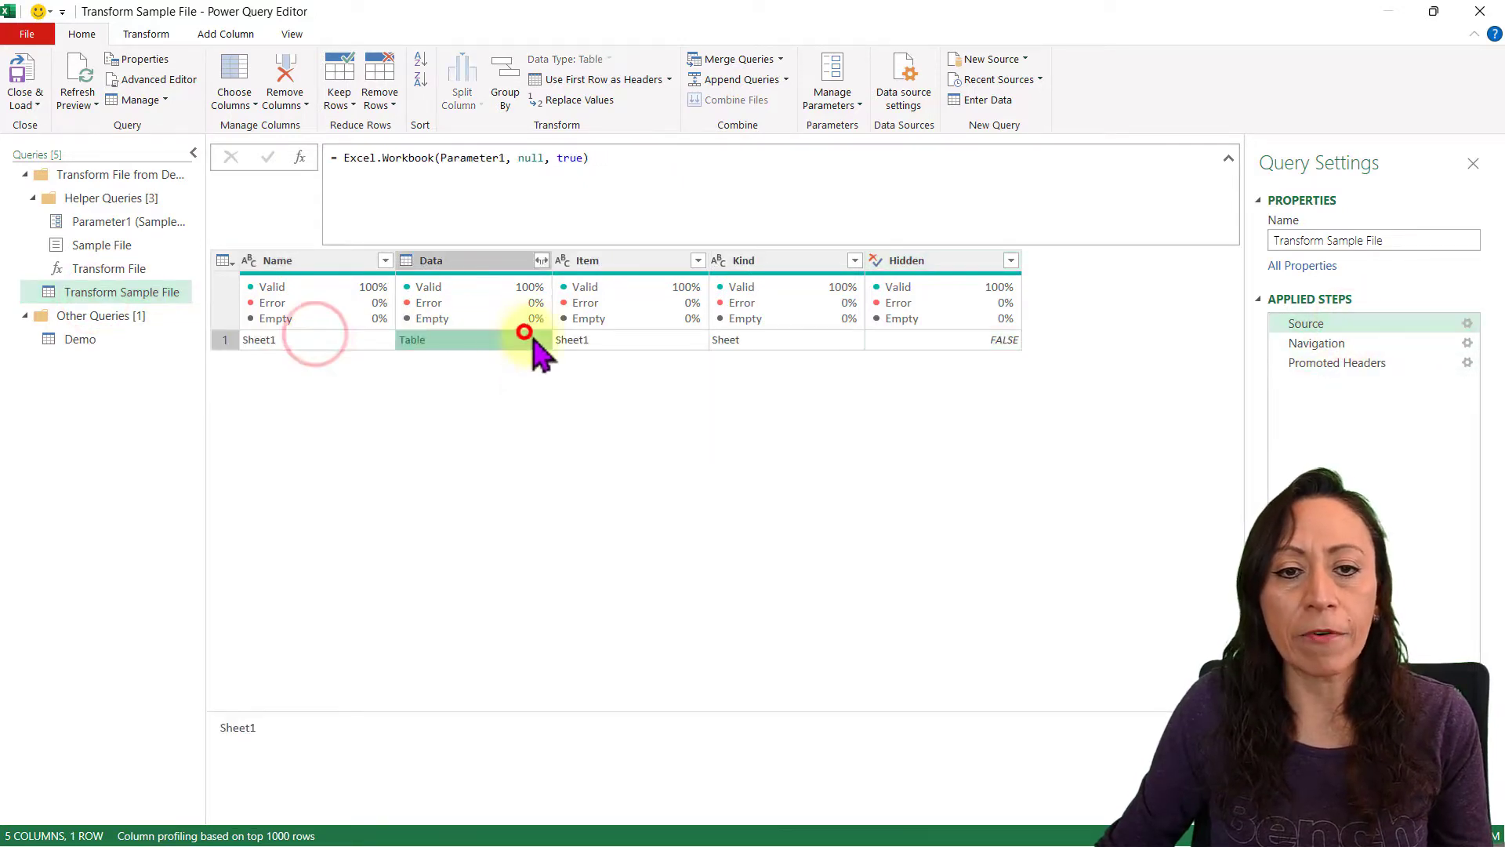
left_click(623, 708)
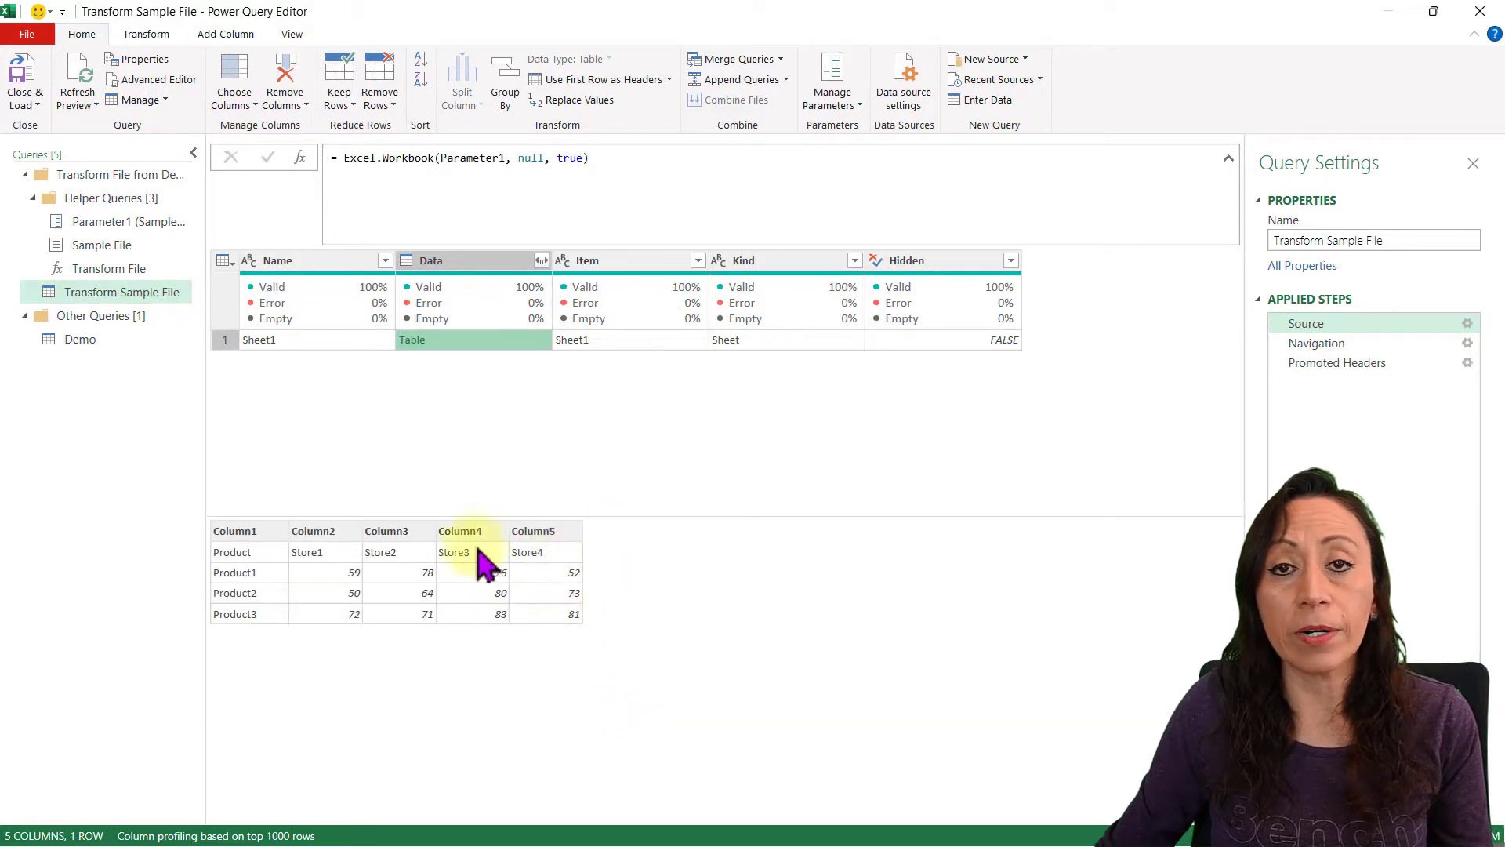
left_click(1370, 363)
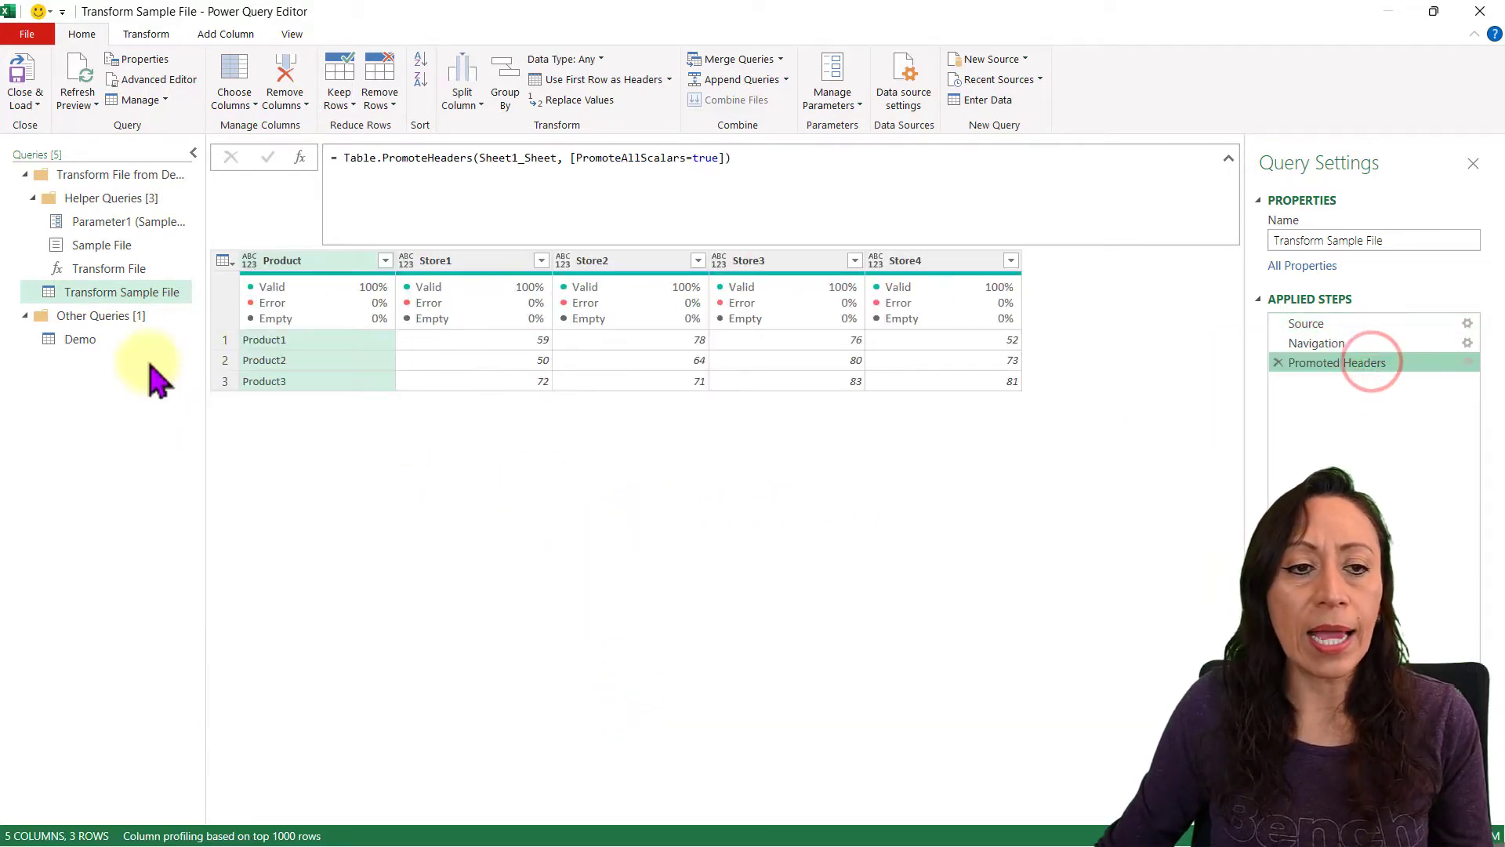
Step: Duplicate the Demo query and rename the copy UnpivotExample
left_click(113, 340)
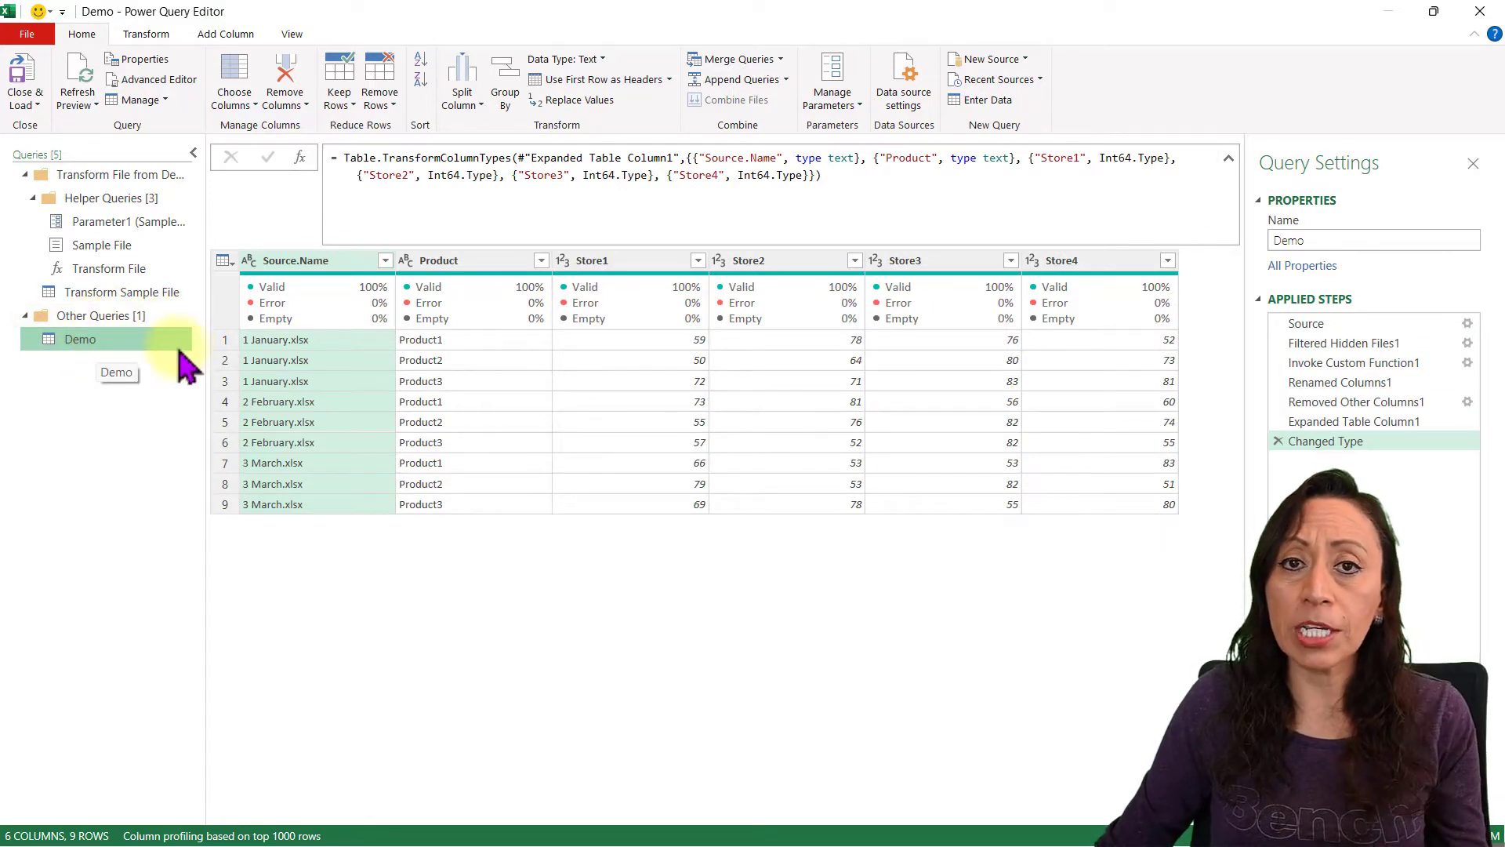
right_click(122, 349)
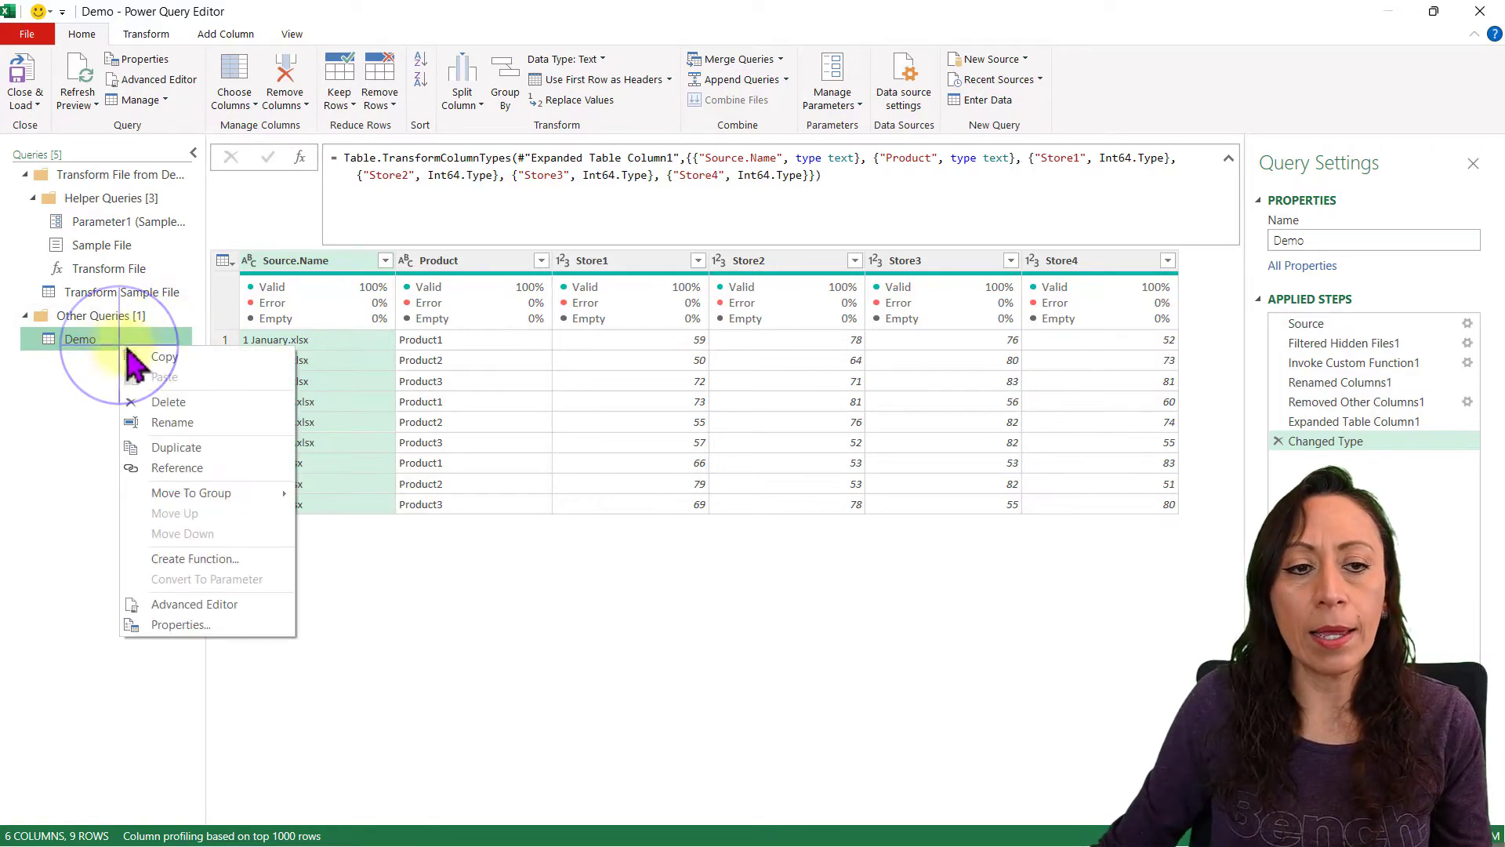
left_click(176, 448)
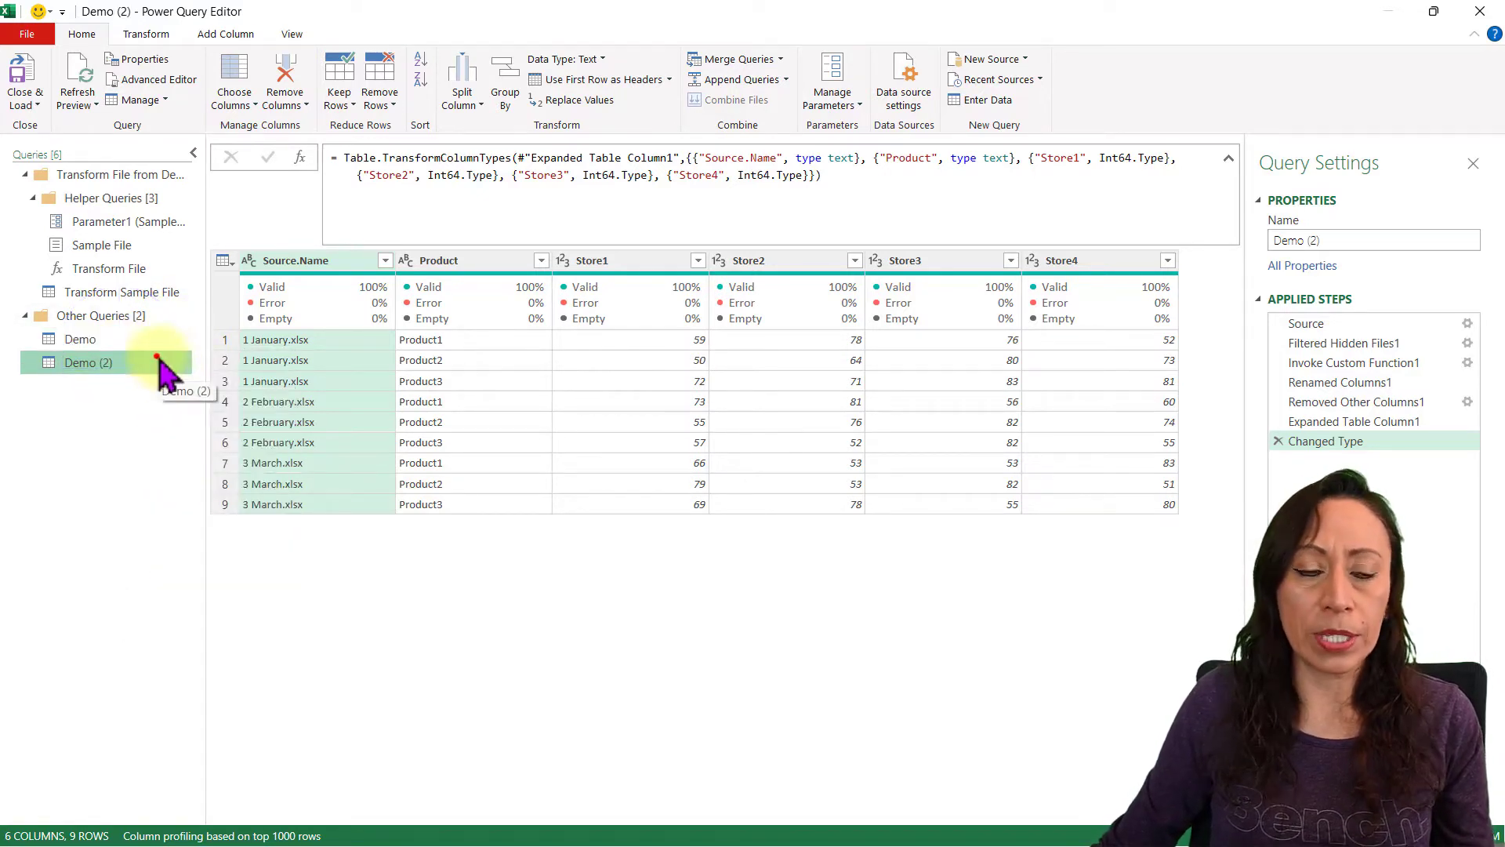
double_click(151, 360)
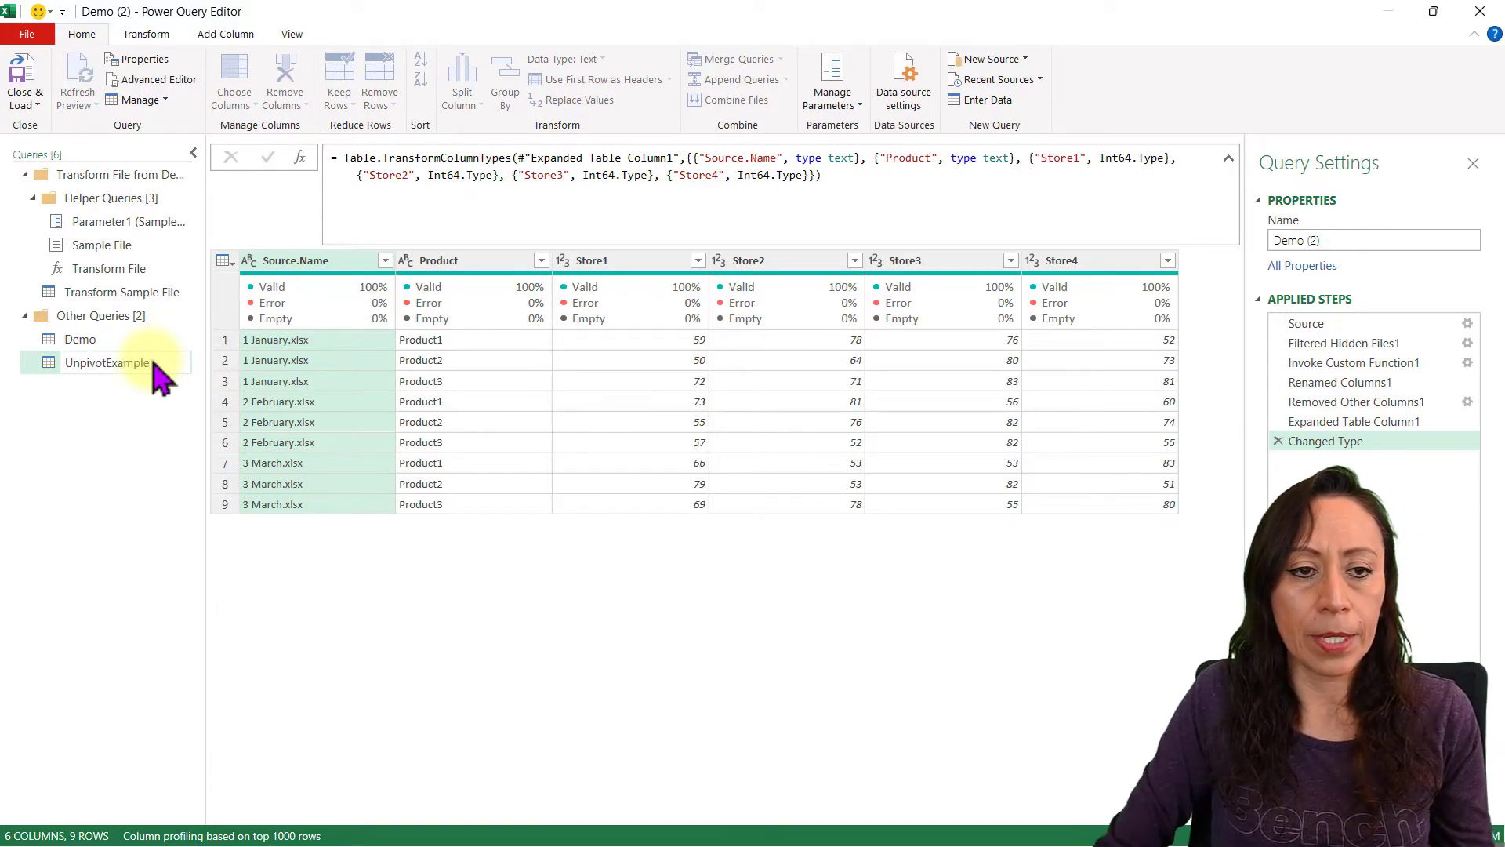
key("Return")
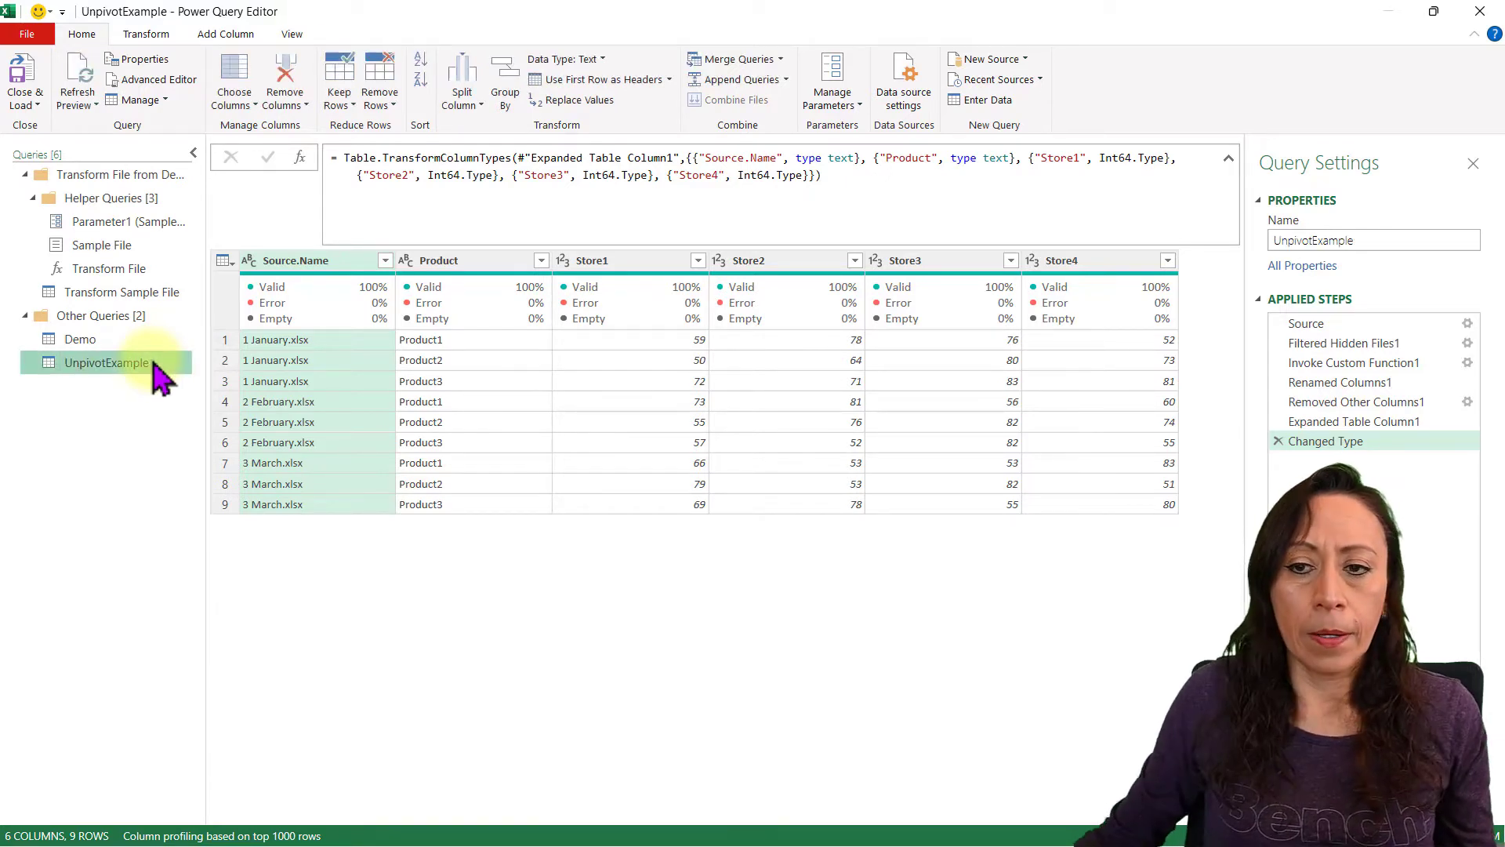
Step: Delete the Changed Type and Expanded Table Column1 steps from the UnpivotExample query
left_click(1320, 444)
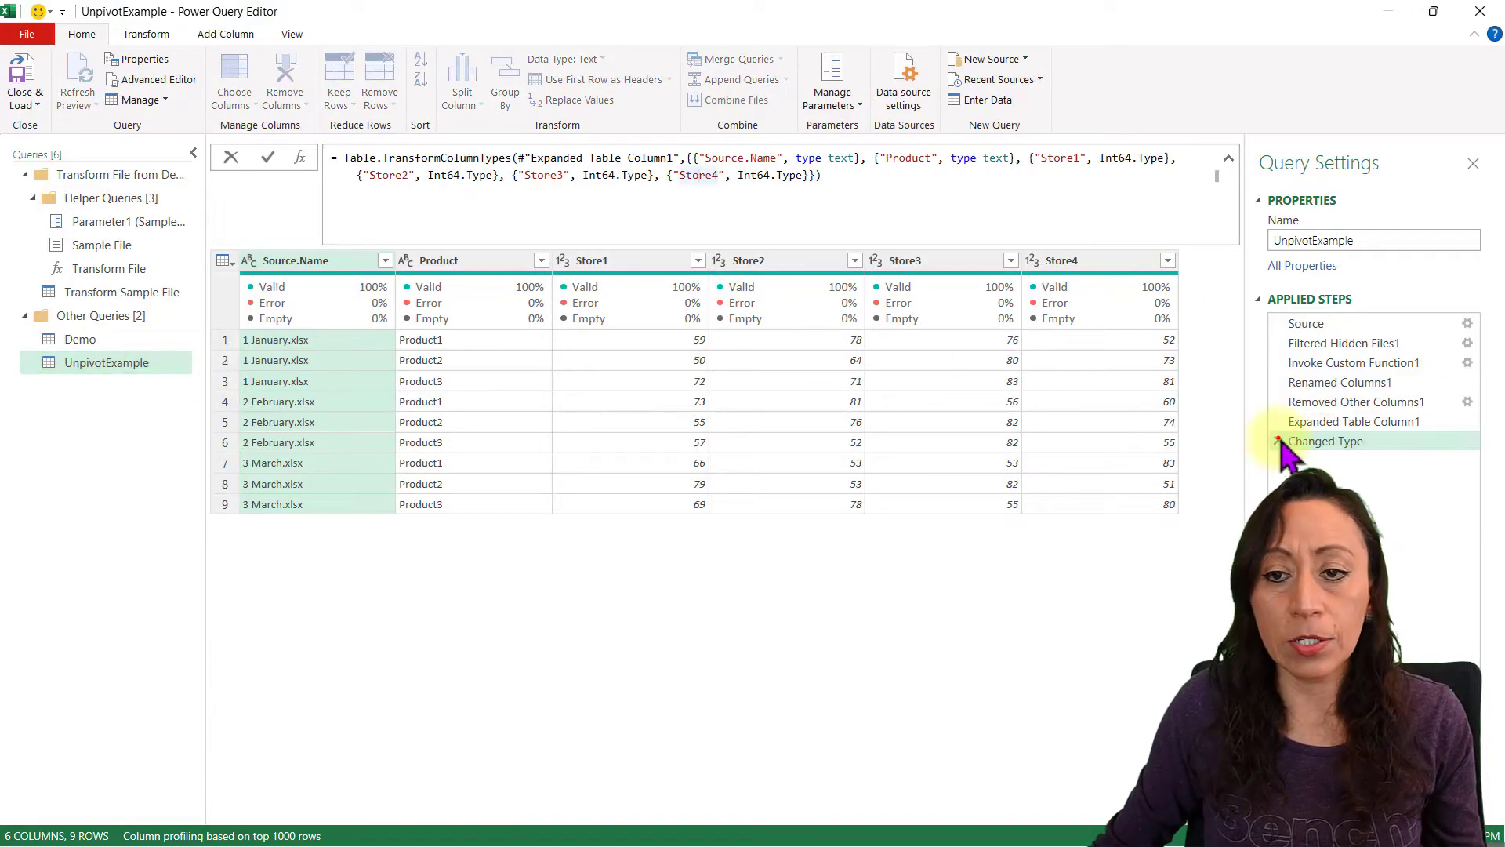
left_click(1279, 442)
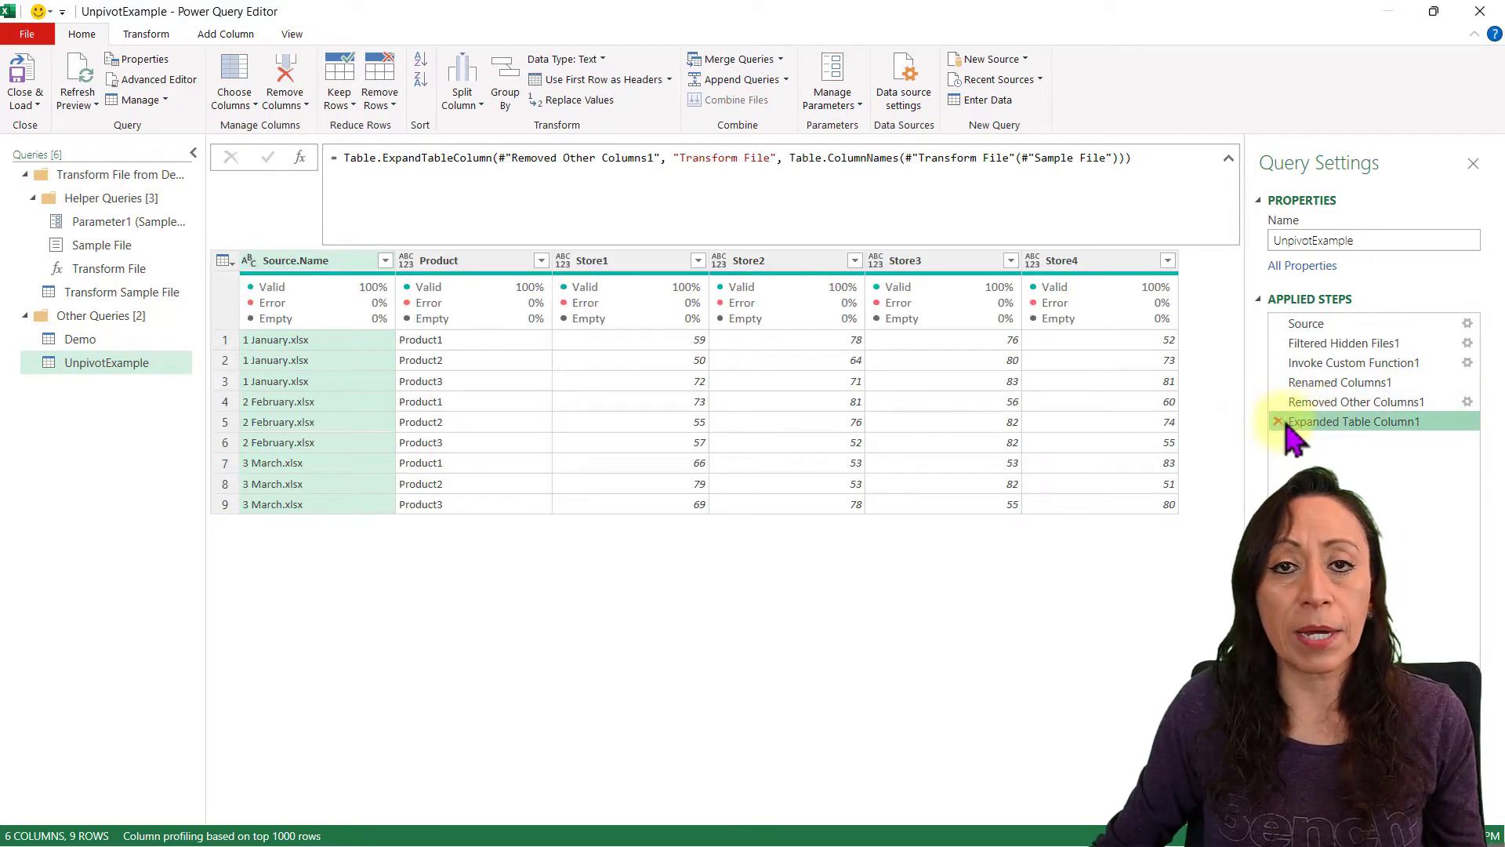
left_click(1098, 260)
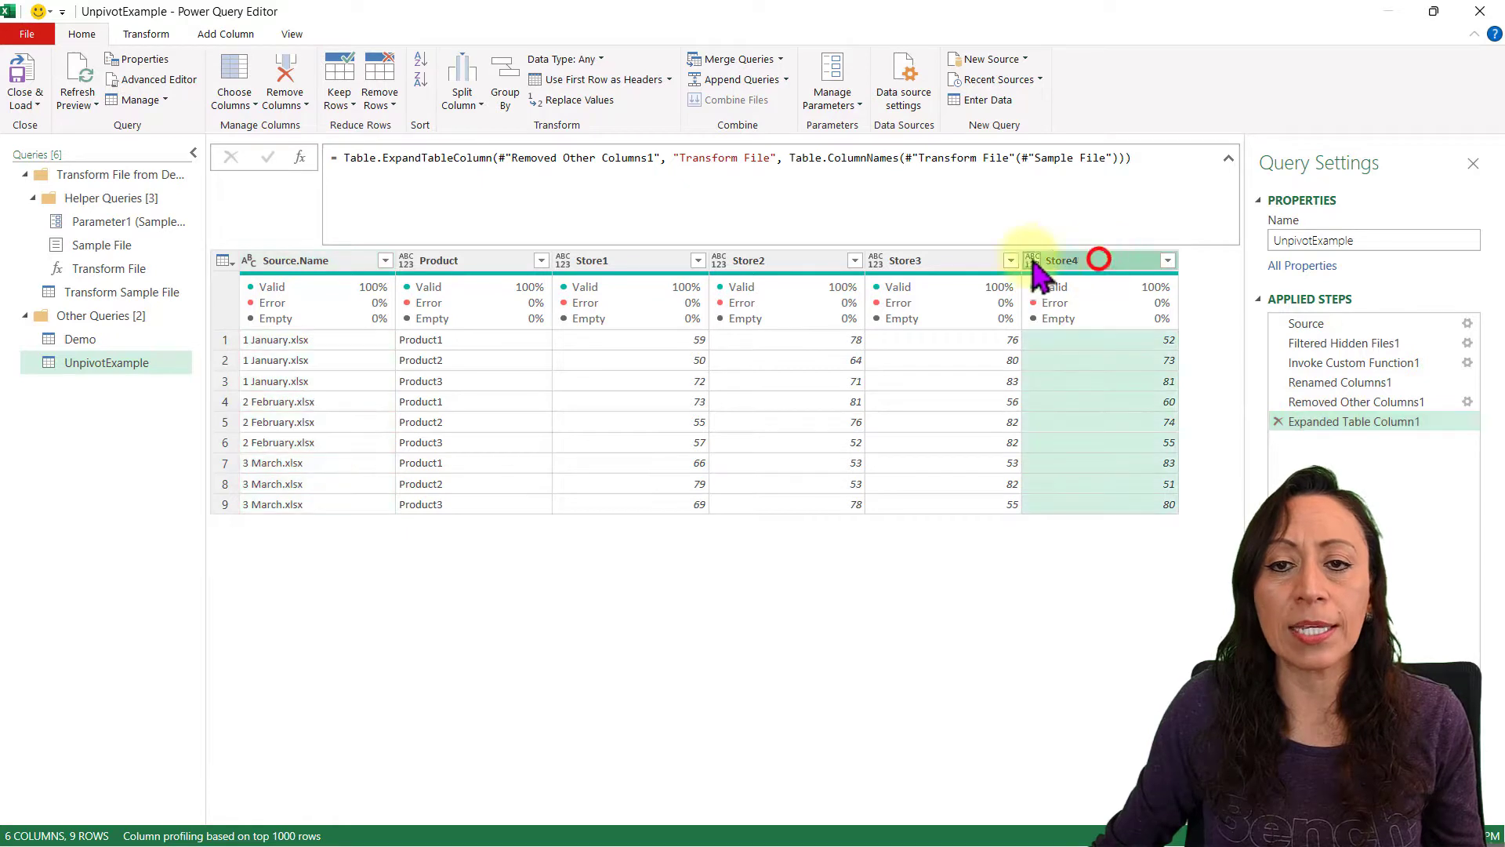
left_click(791, 260)
left_click(686, 260)
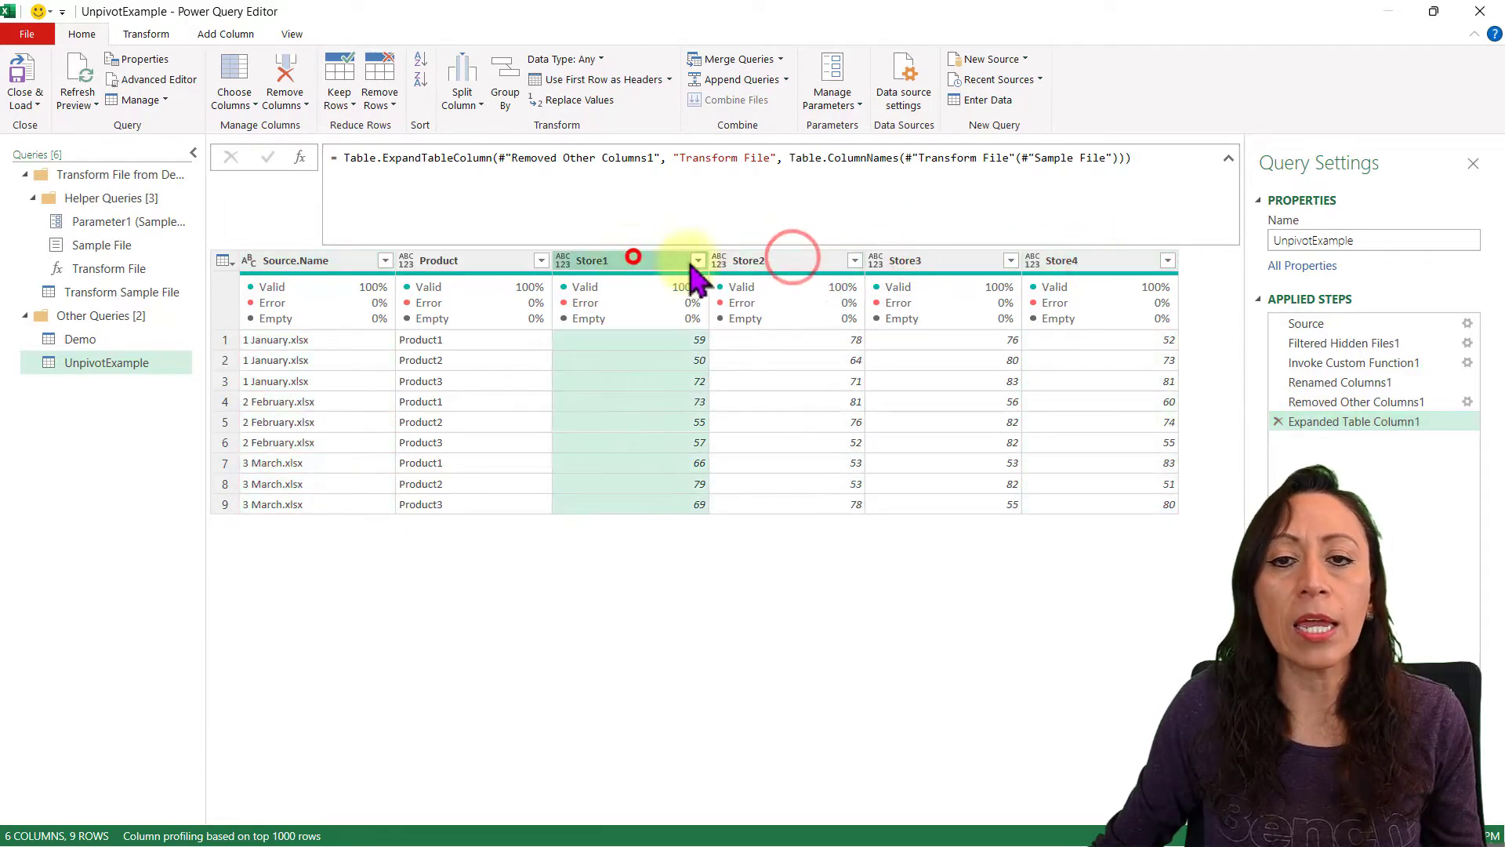
left_click(1070, 264)
left_click(1278, 422)
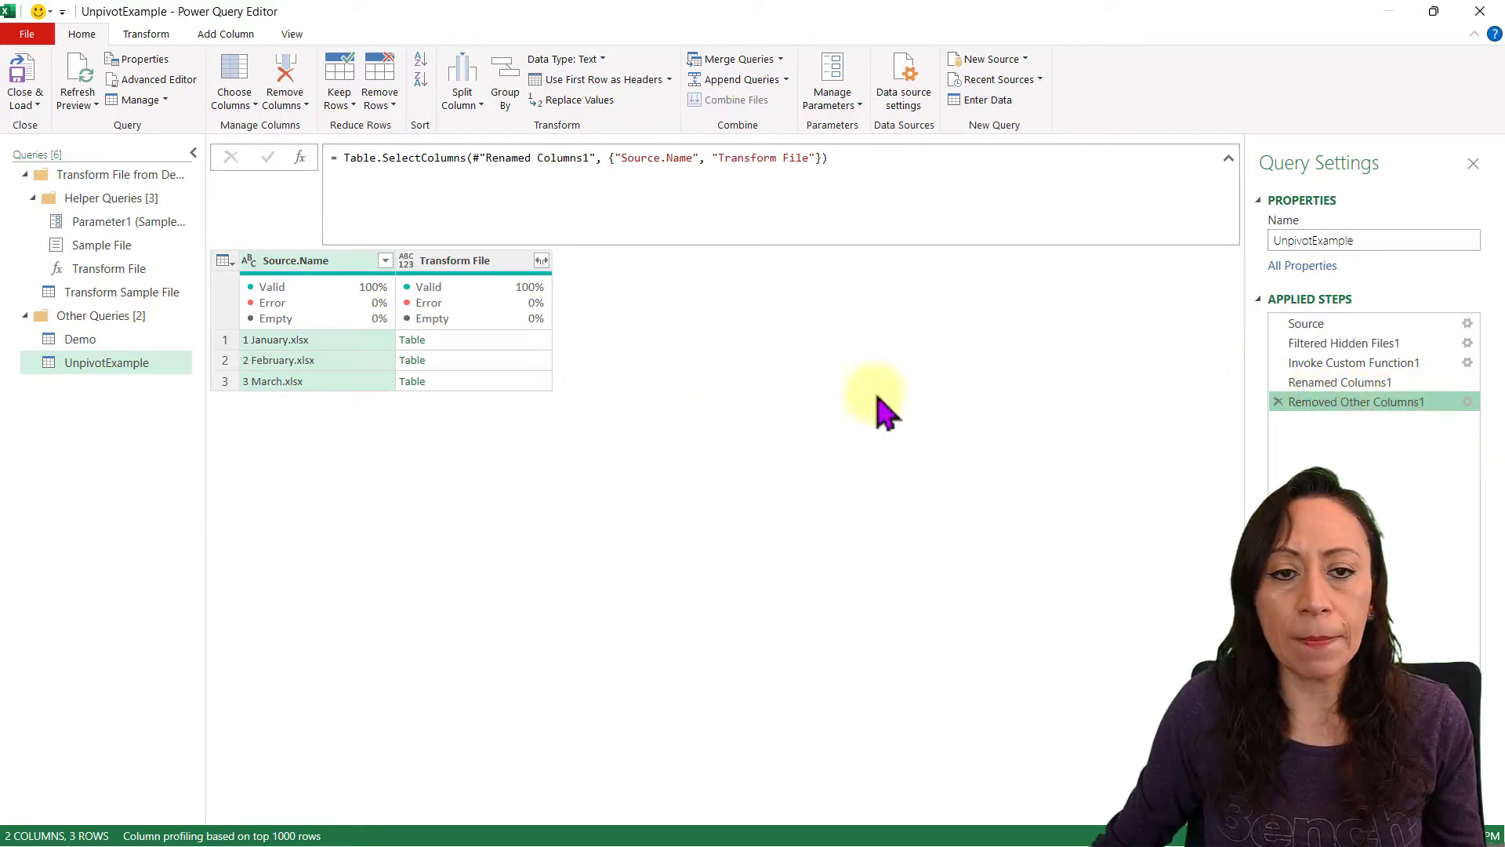
Step: Preview the nested Transform File tables for January, February and March to compare their store columns
left_click(504, 335)
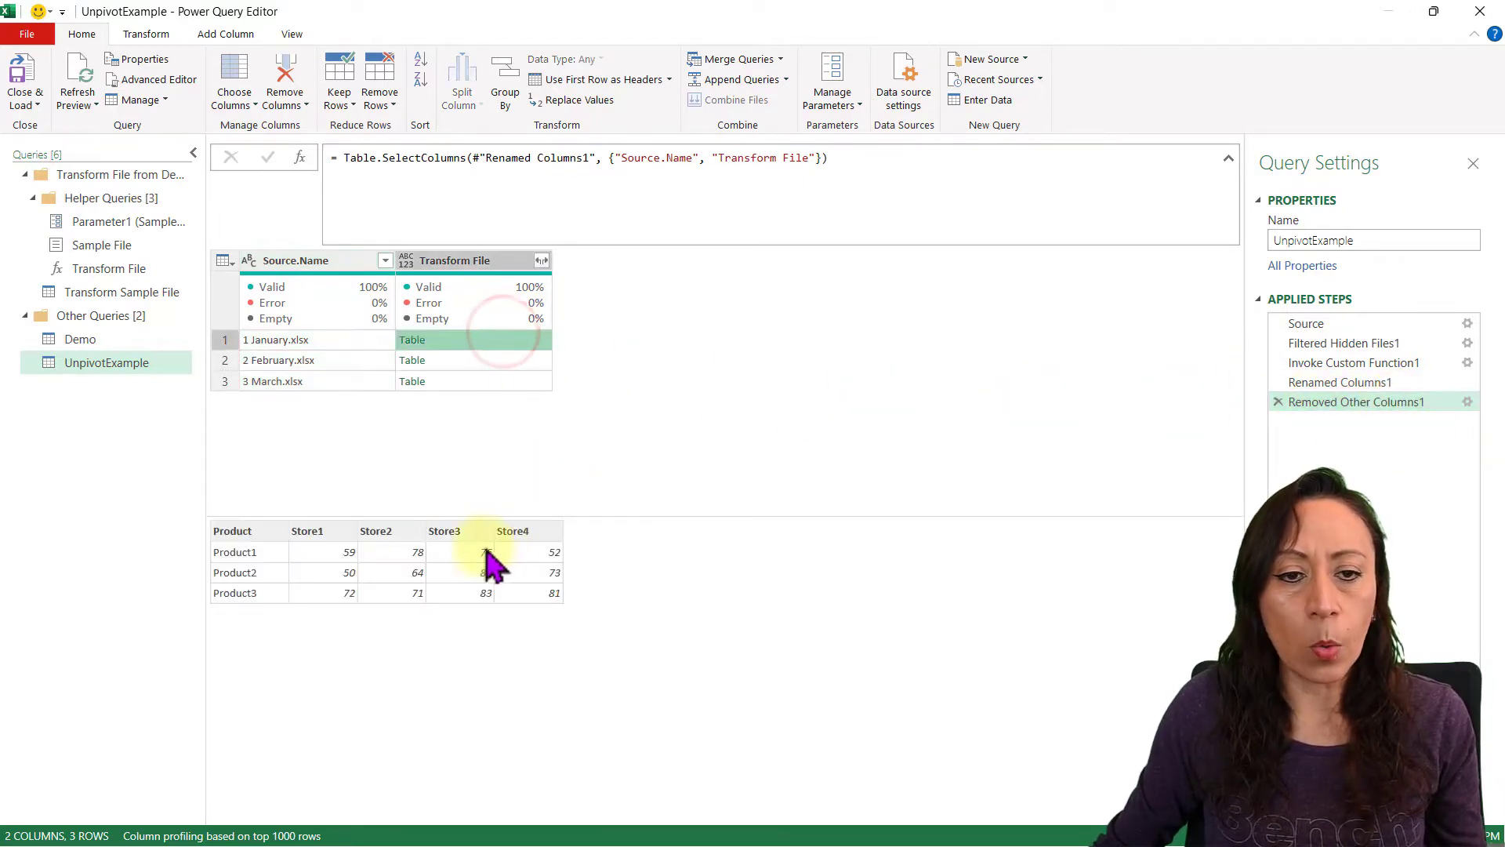
left_click(536, 362)
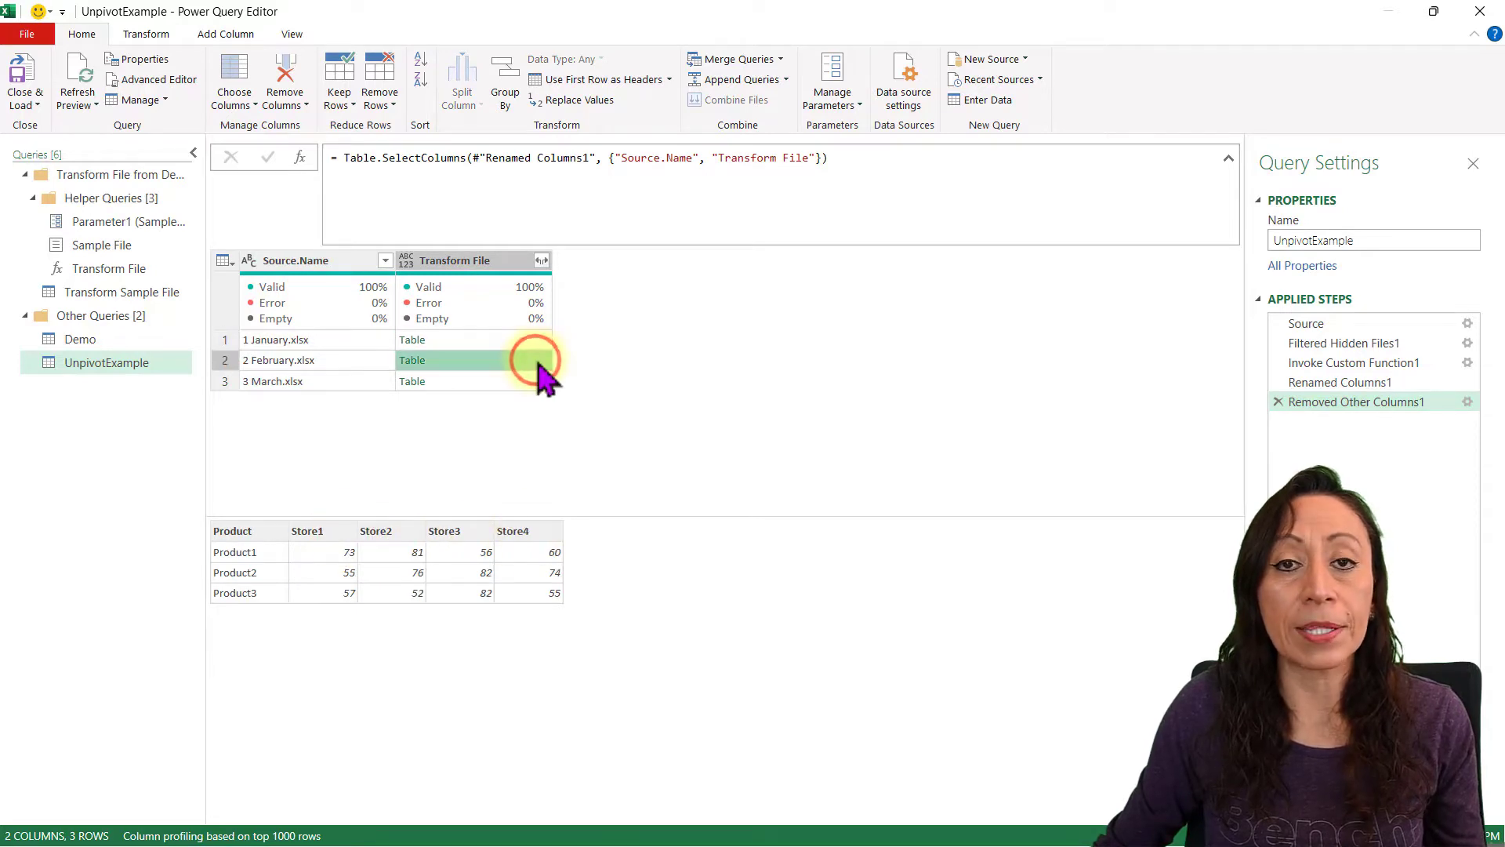
left_click(538, 382)
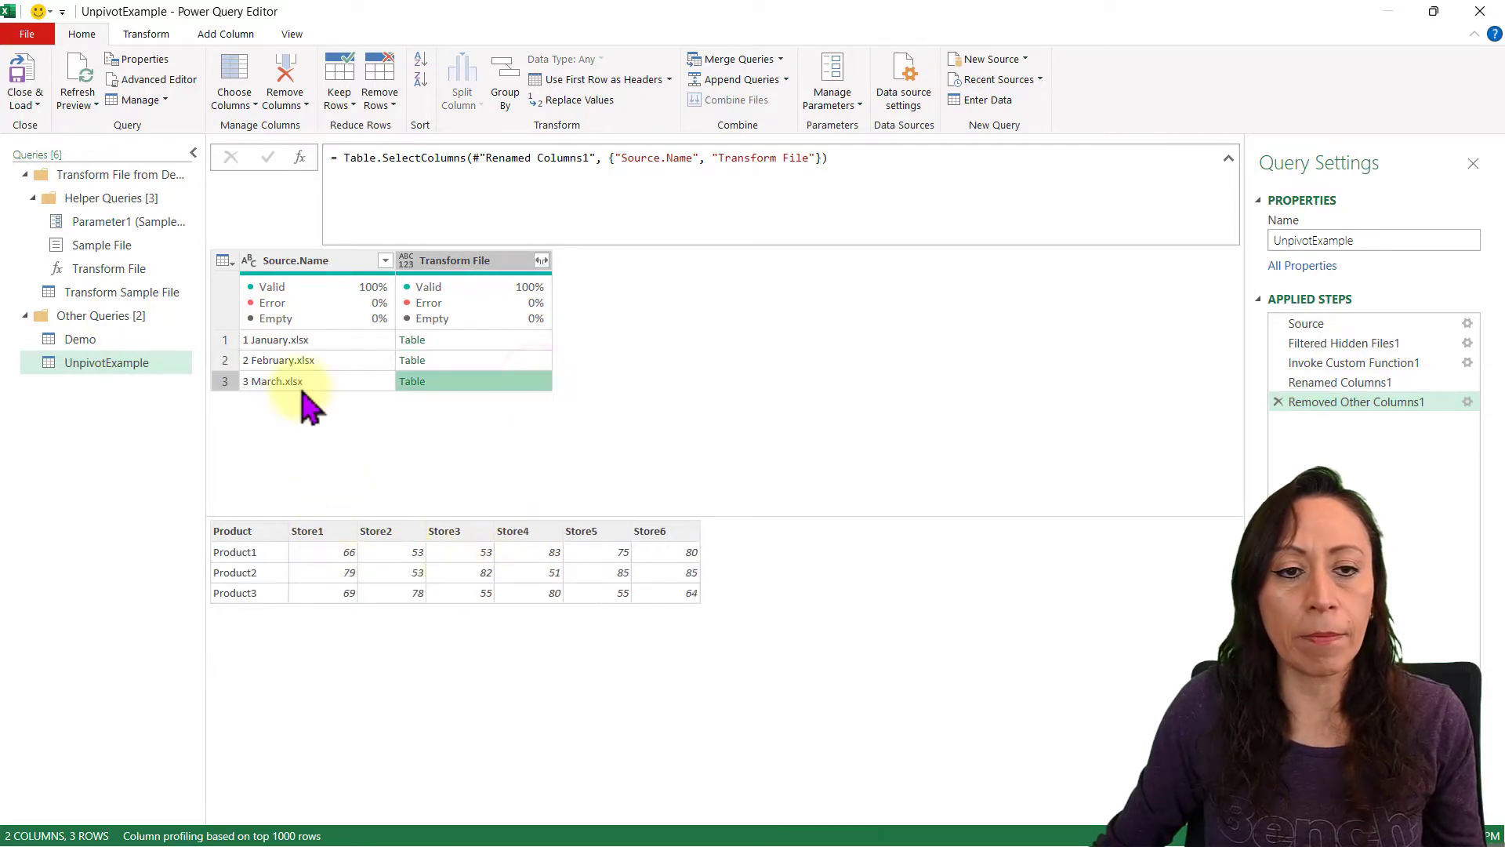
Step: Rename the Removed Other Columns1 step of the UnpivotExample query to StartingPoint
left_click(1346, 402)
left_click(1399, 404)
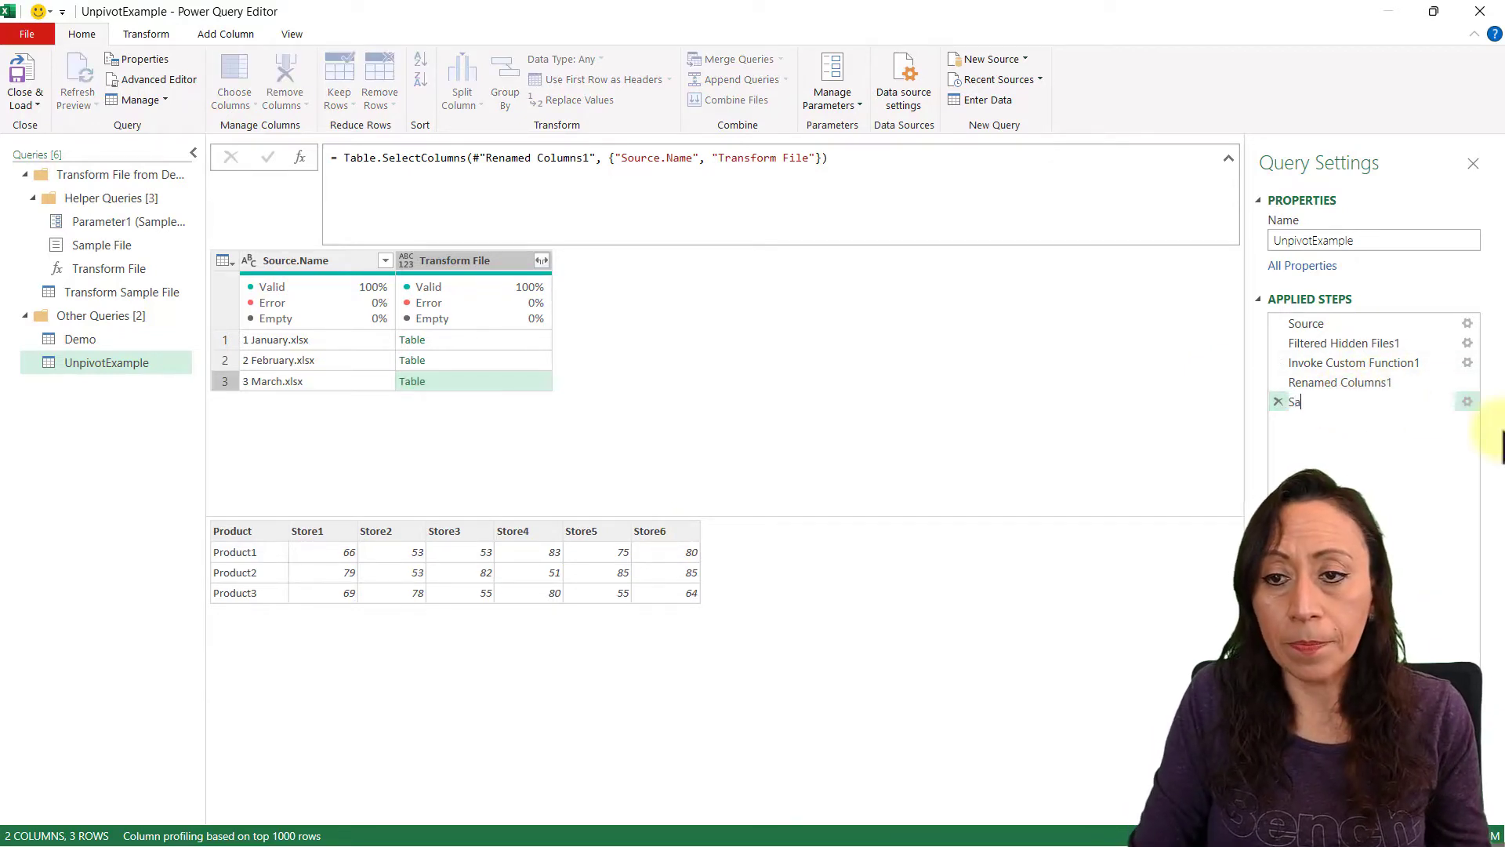
type("StartingPoint")
key("Return")
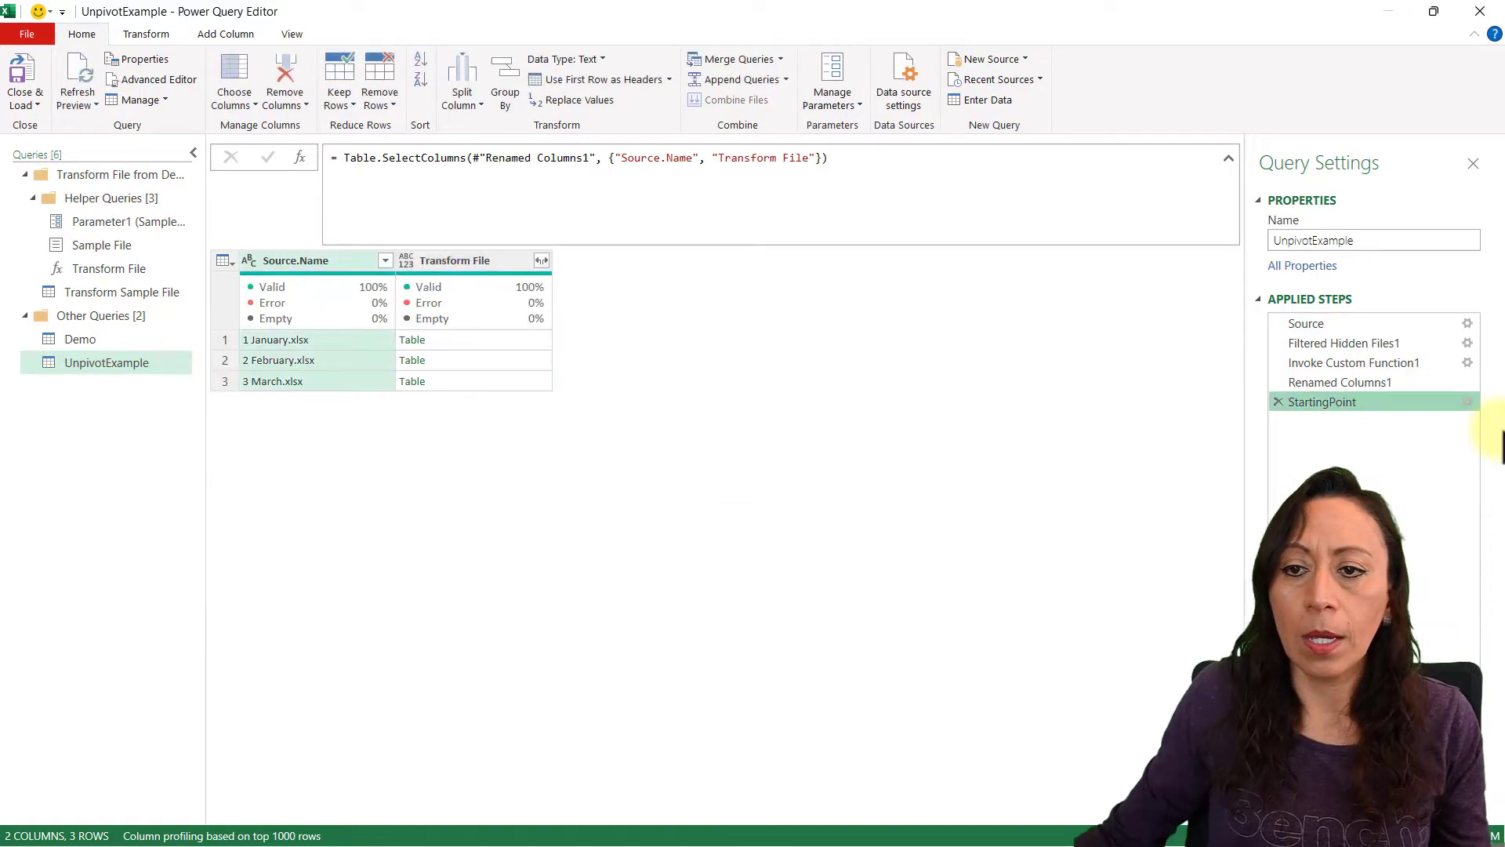
Step: Add a custom column with the formula Table.UnpivotOtherColumns([Transform File],{"Product"},"Store","Amount"), and preview its January table
left_click(223, 36)
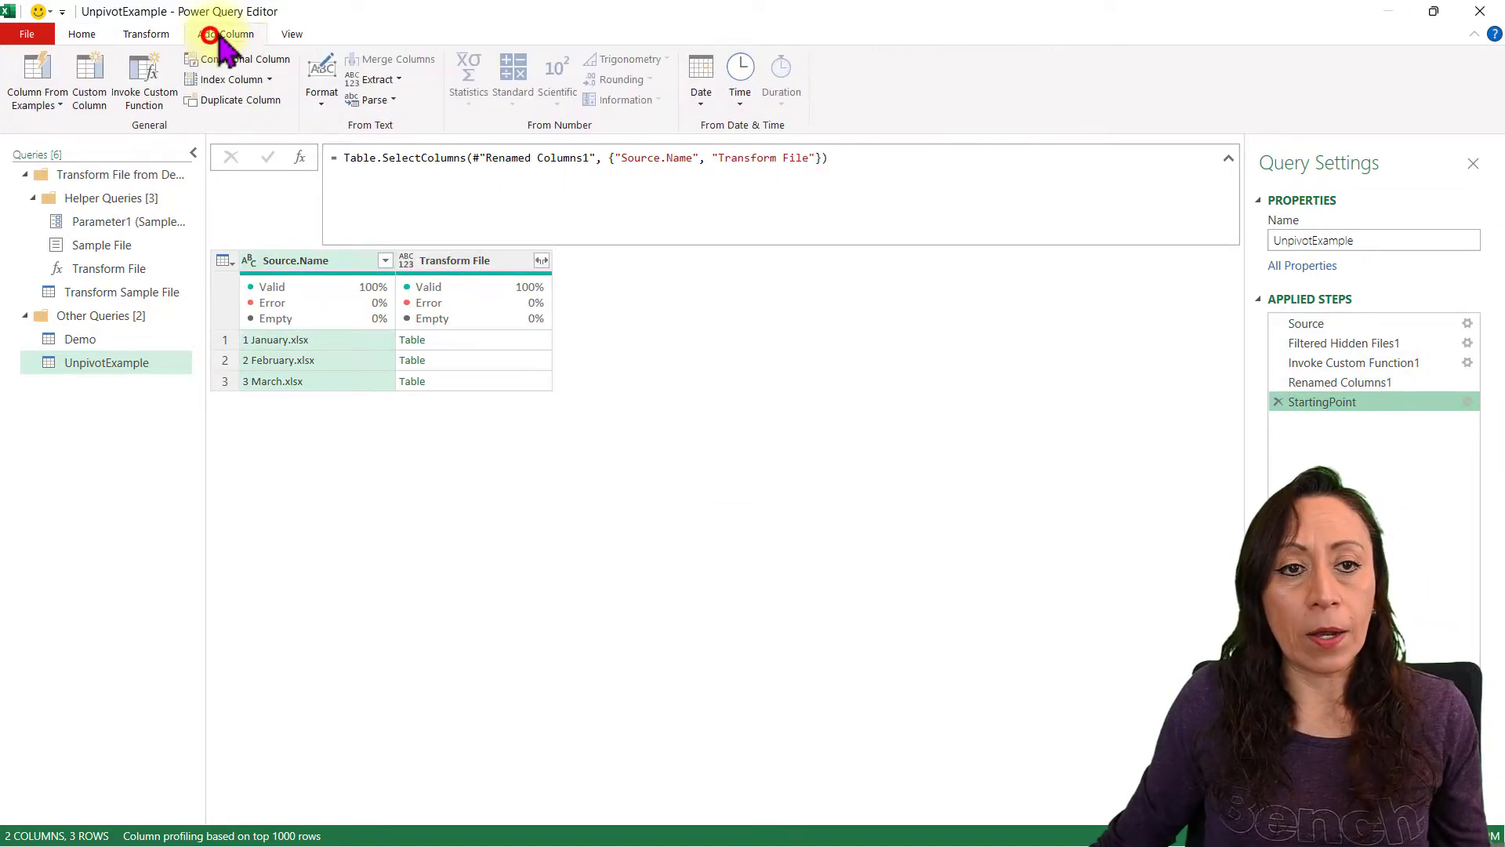
left_click(89, 86)
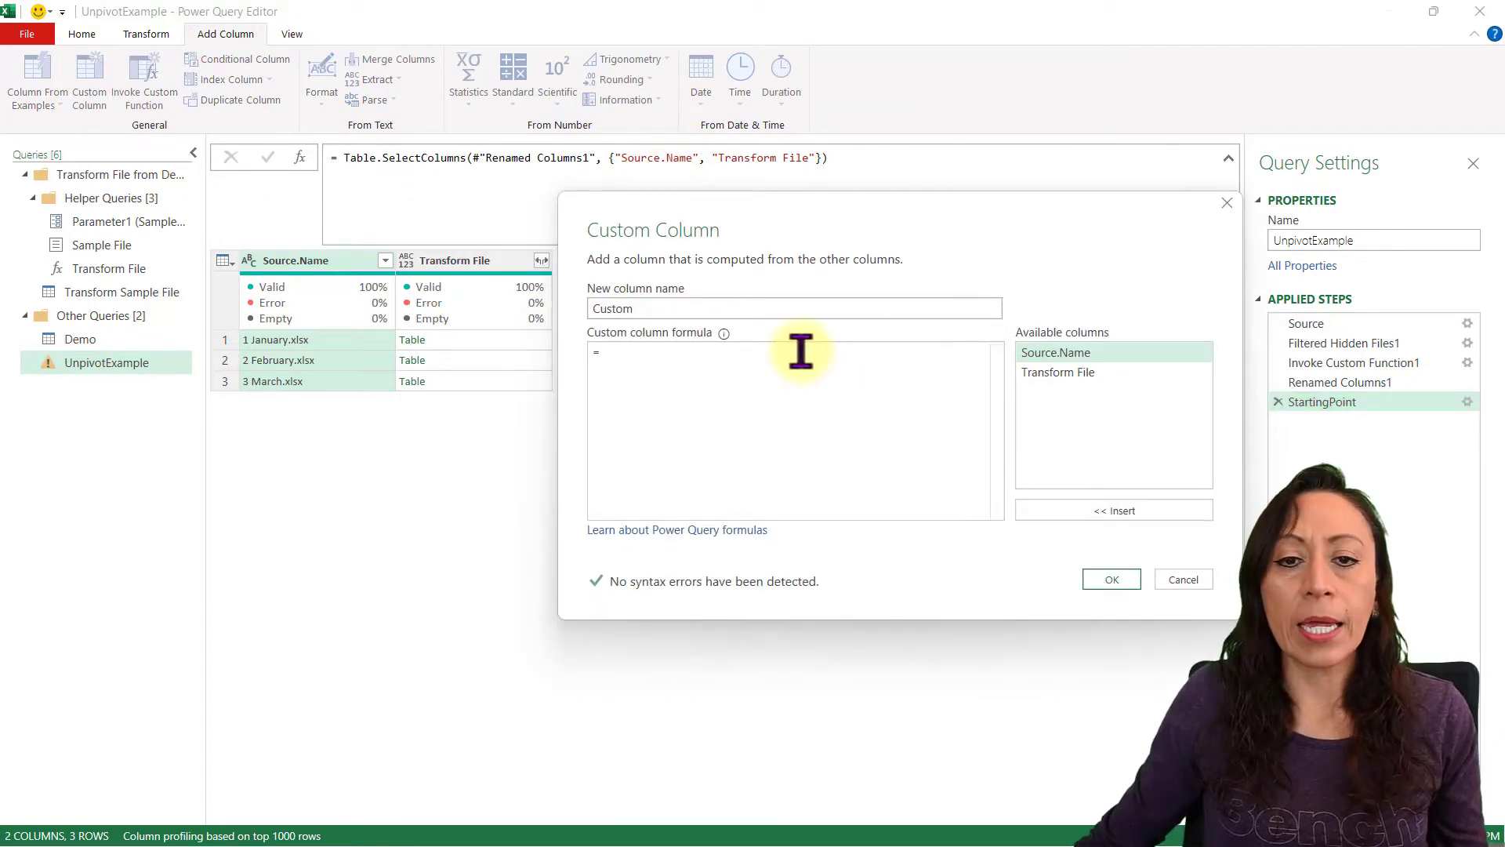
type("Unpiv")
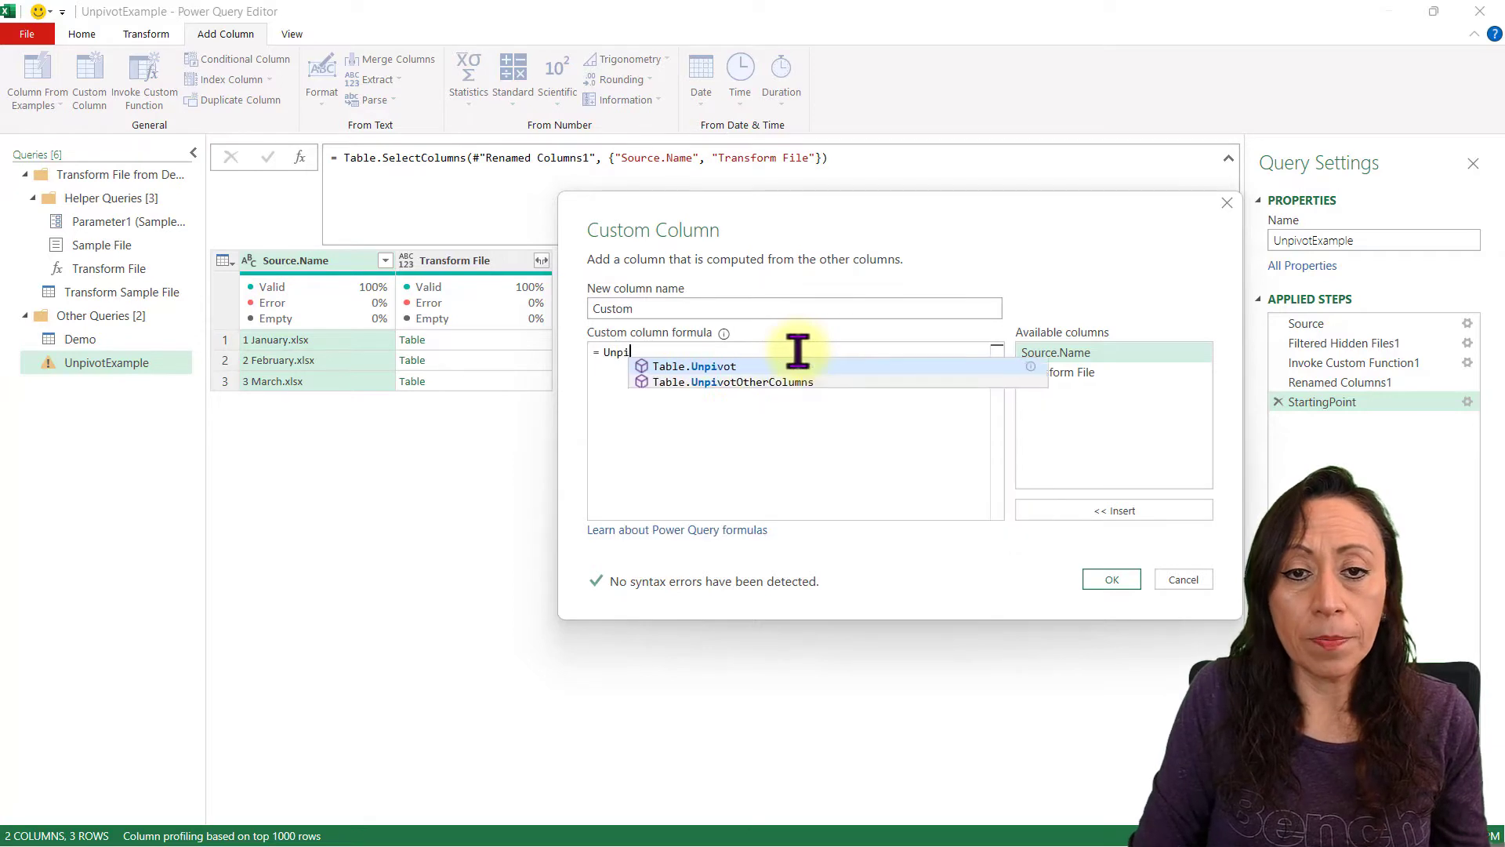
left_click(795, 382)
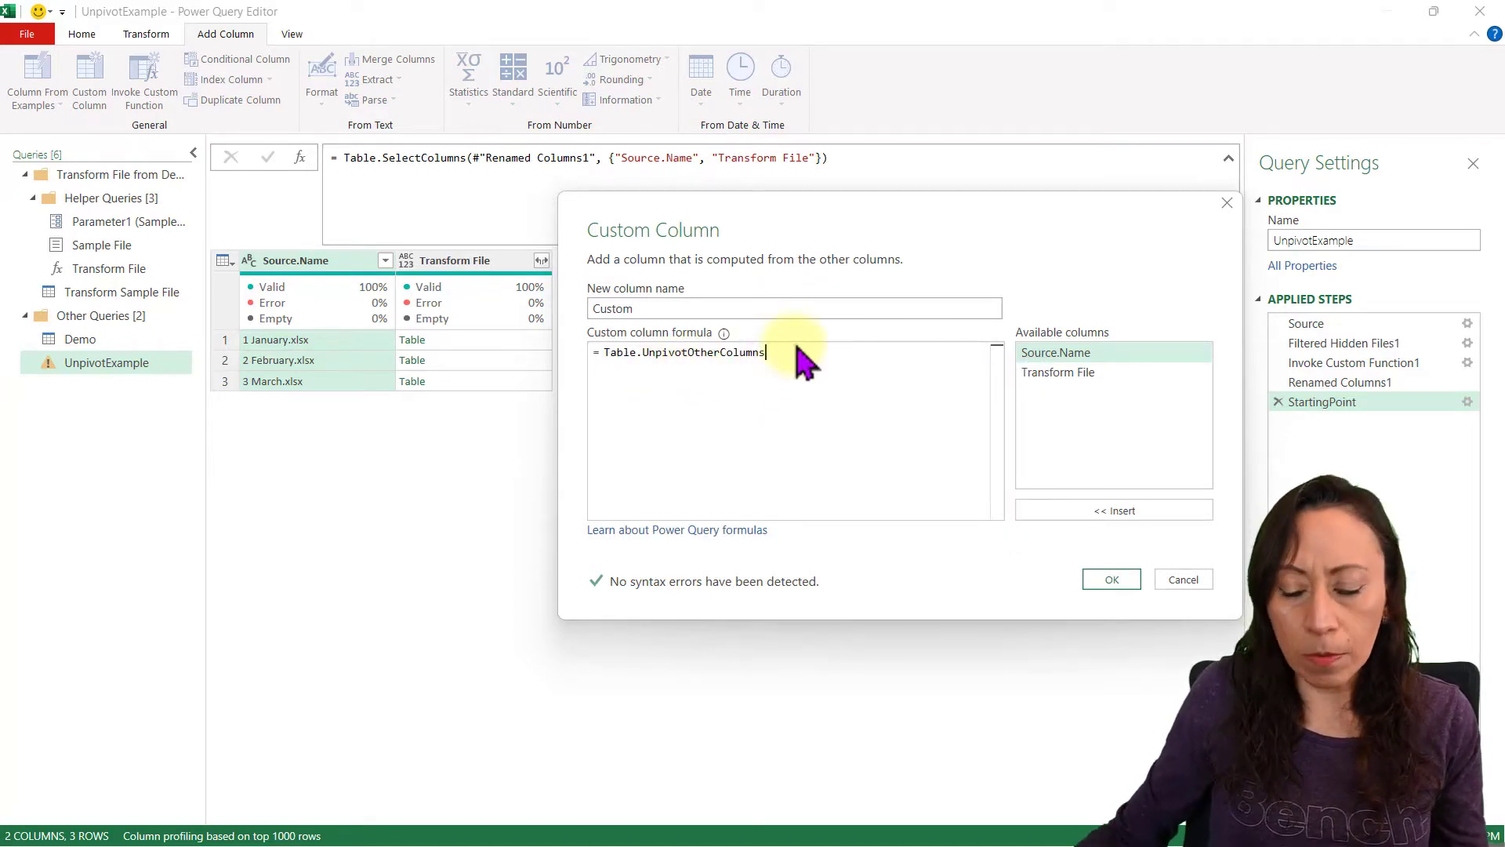
type("(")
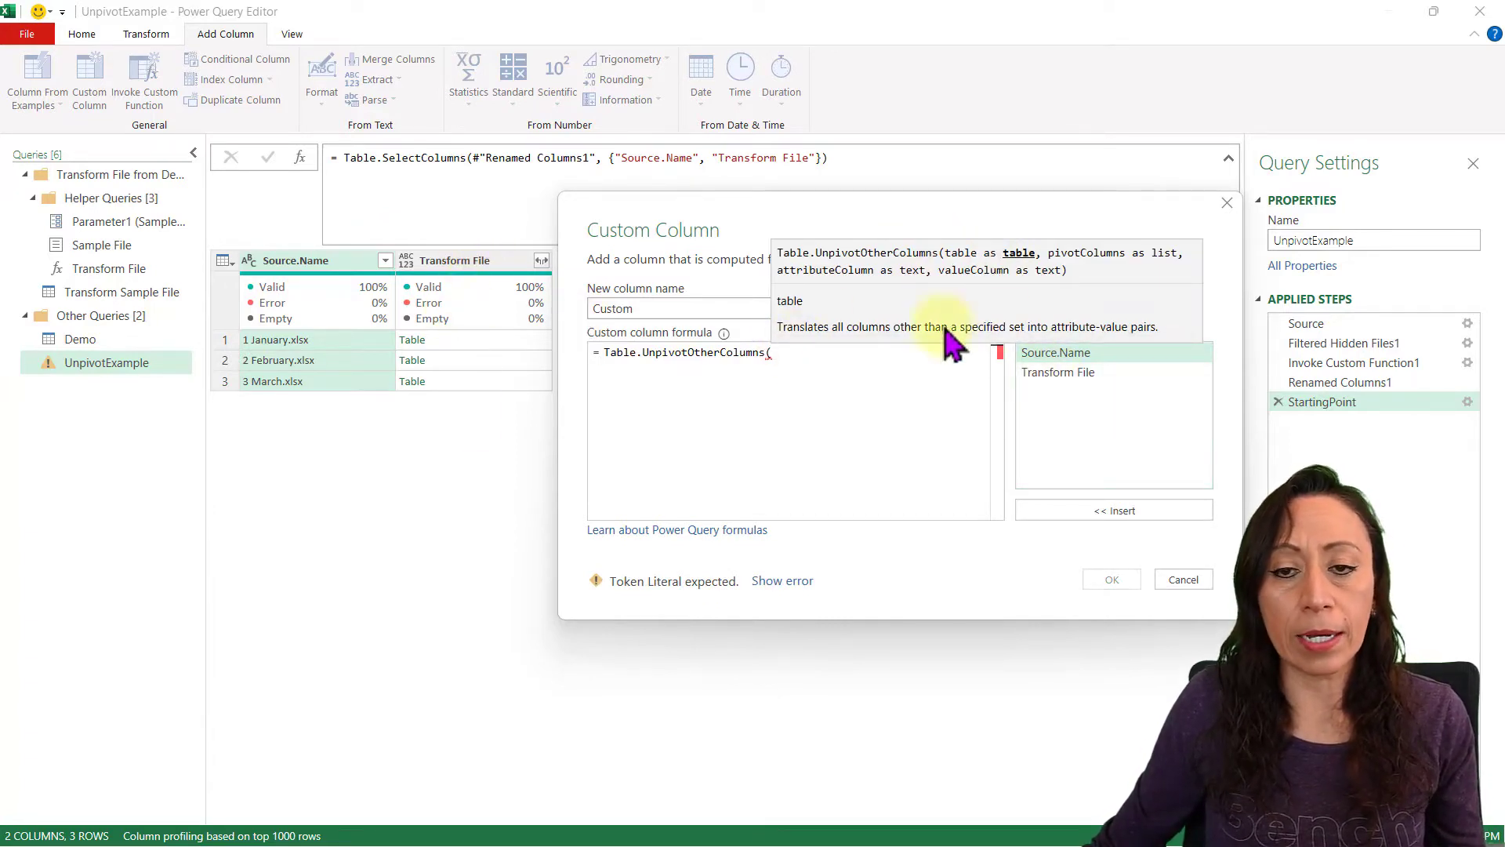
left_click(1090, 372)
double_click(1089, 371)
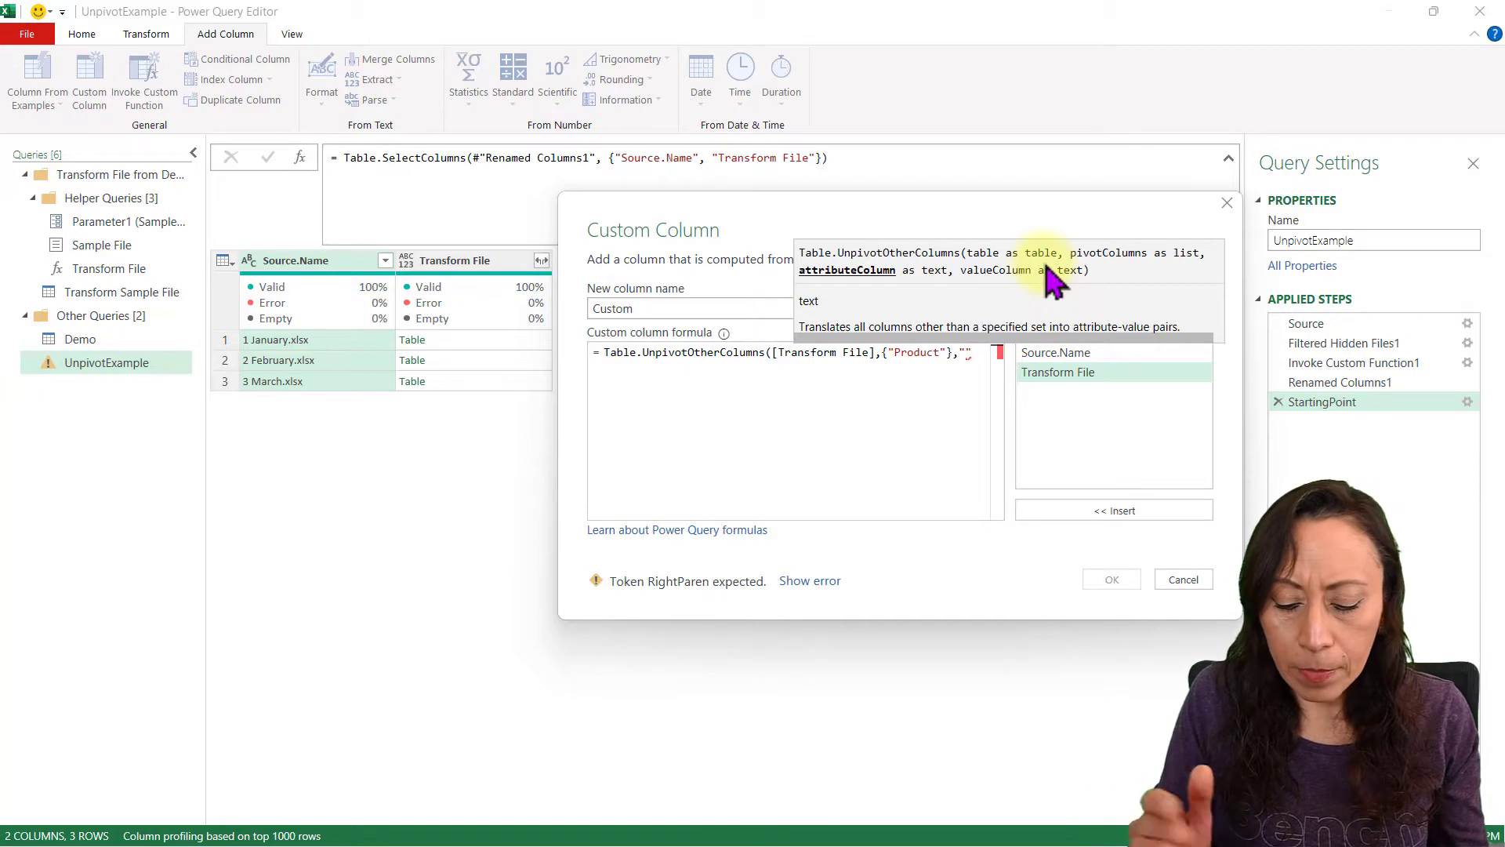
type("tore\",")
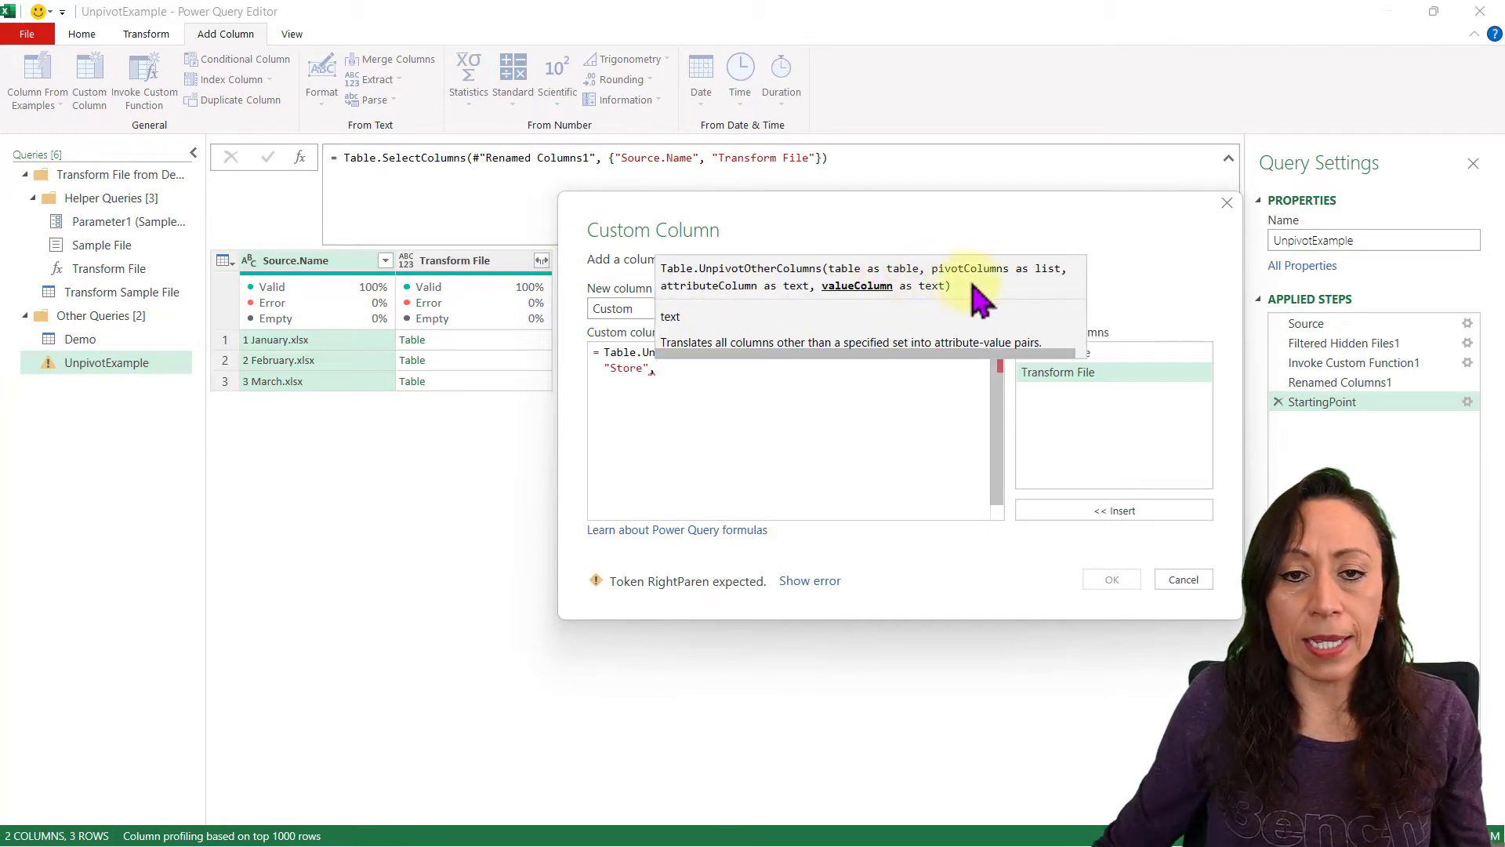
type("\"Amount\"")
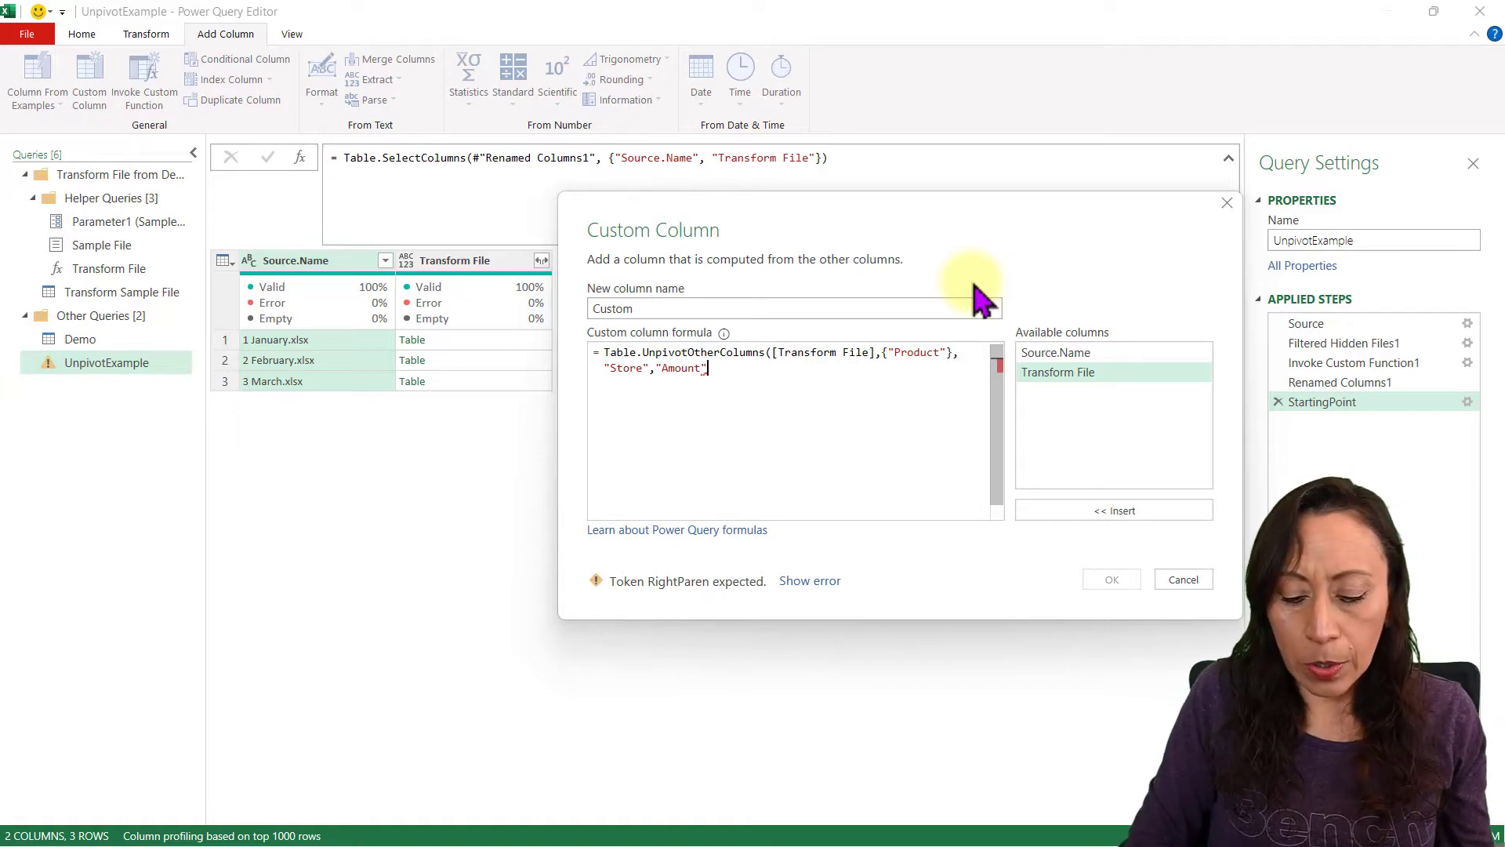
type(")")
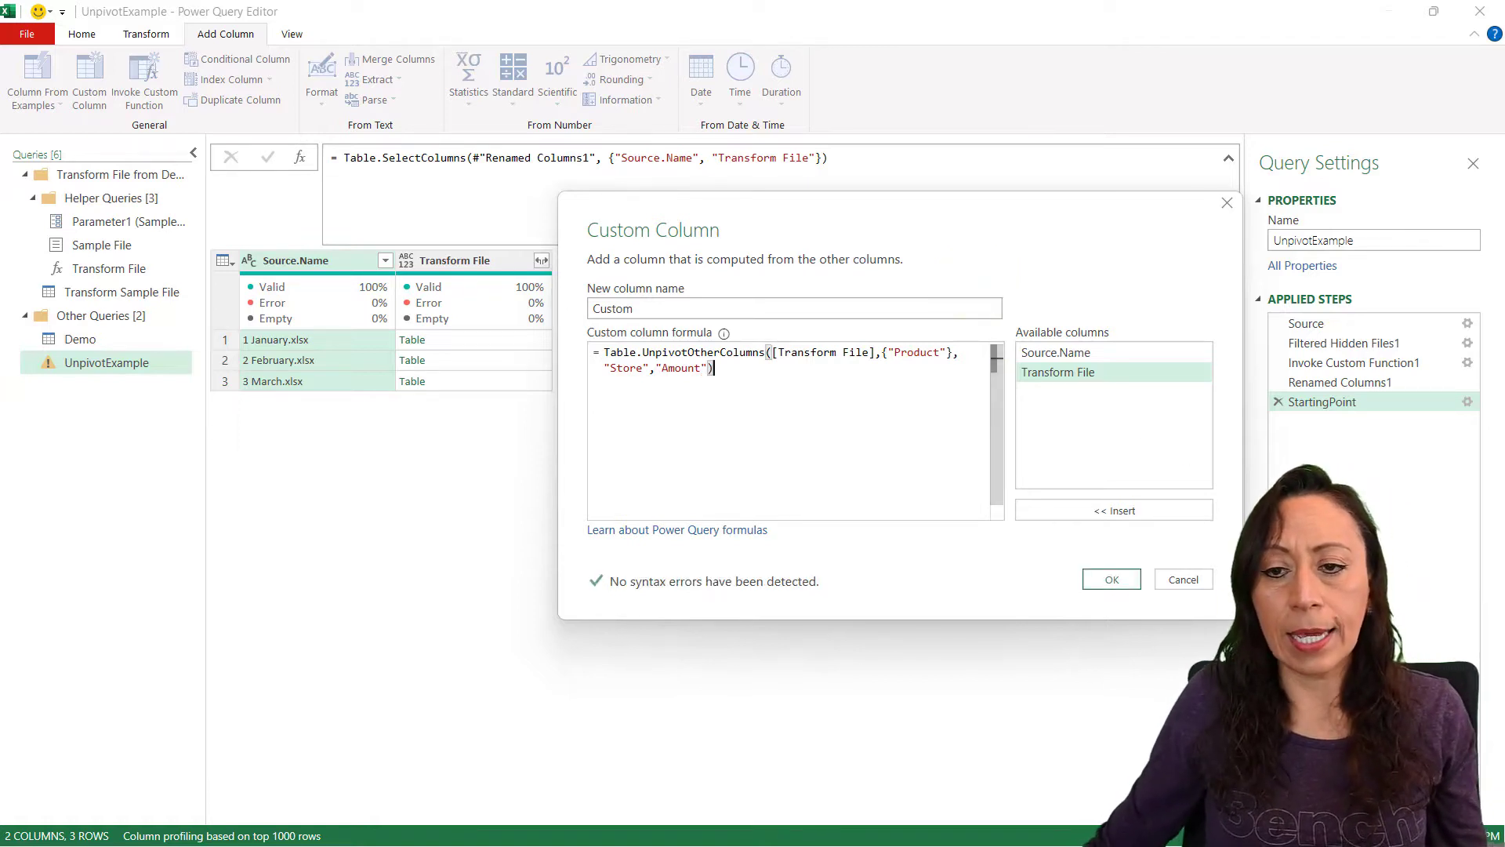
left_click(1119, 579)
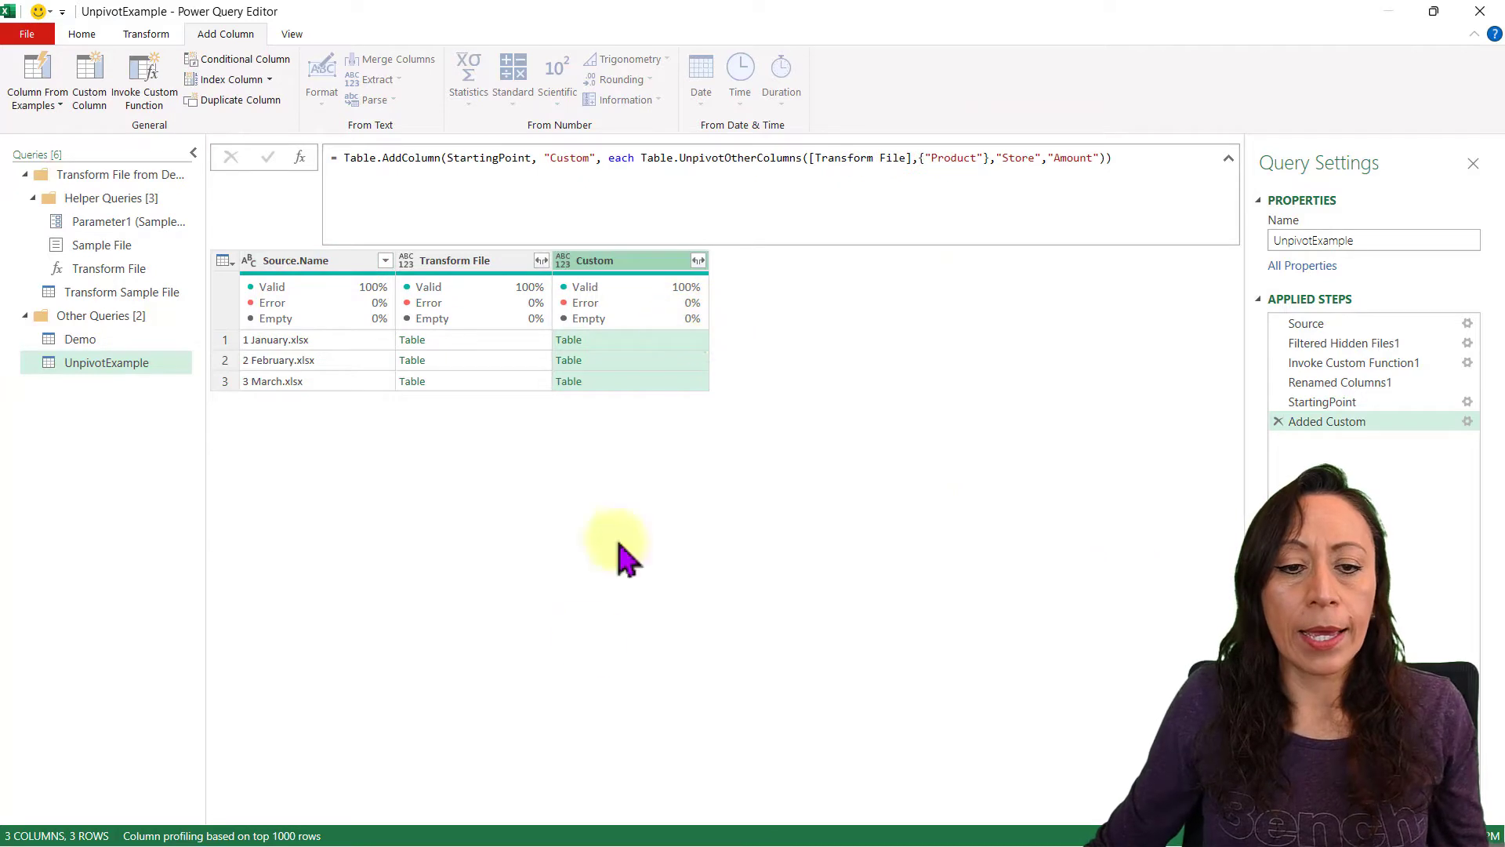
left_click(673, 345)
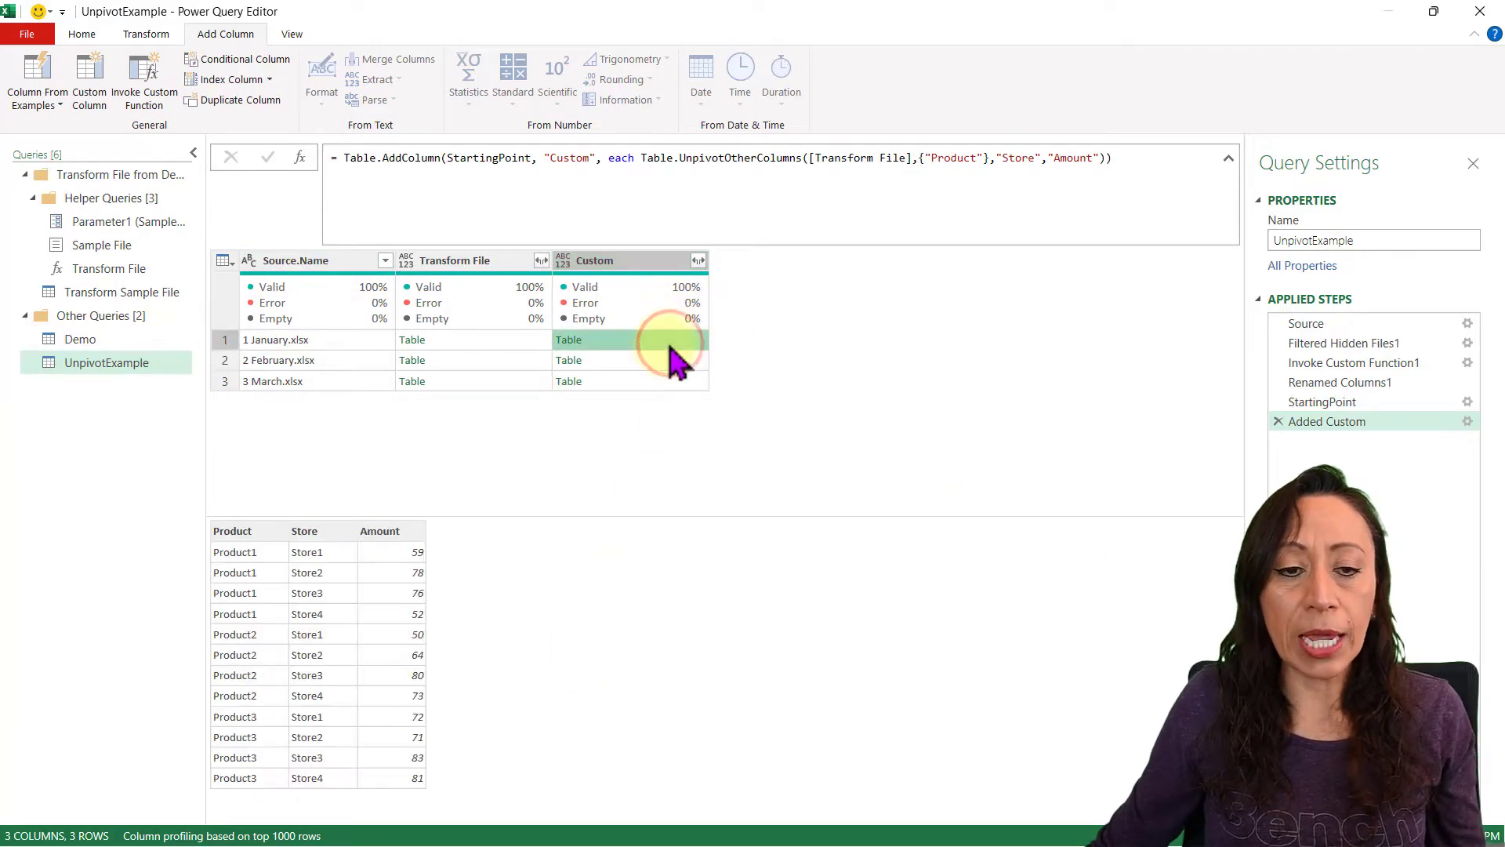
Step: Enlarge the preview pane and examine the unpivoted Product, Store and Amount rows in the January, February and March tables of the Custom column
left_click_drag(532, 517, 528, 446)
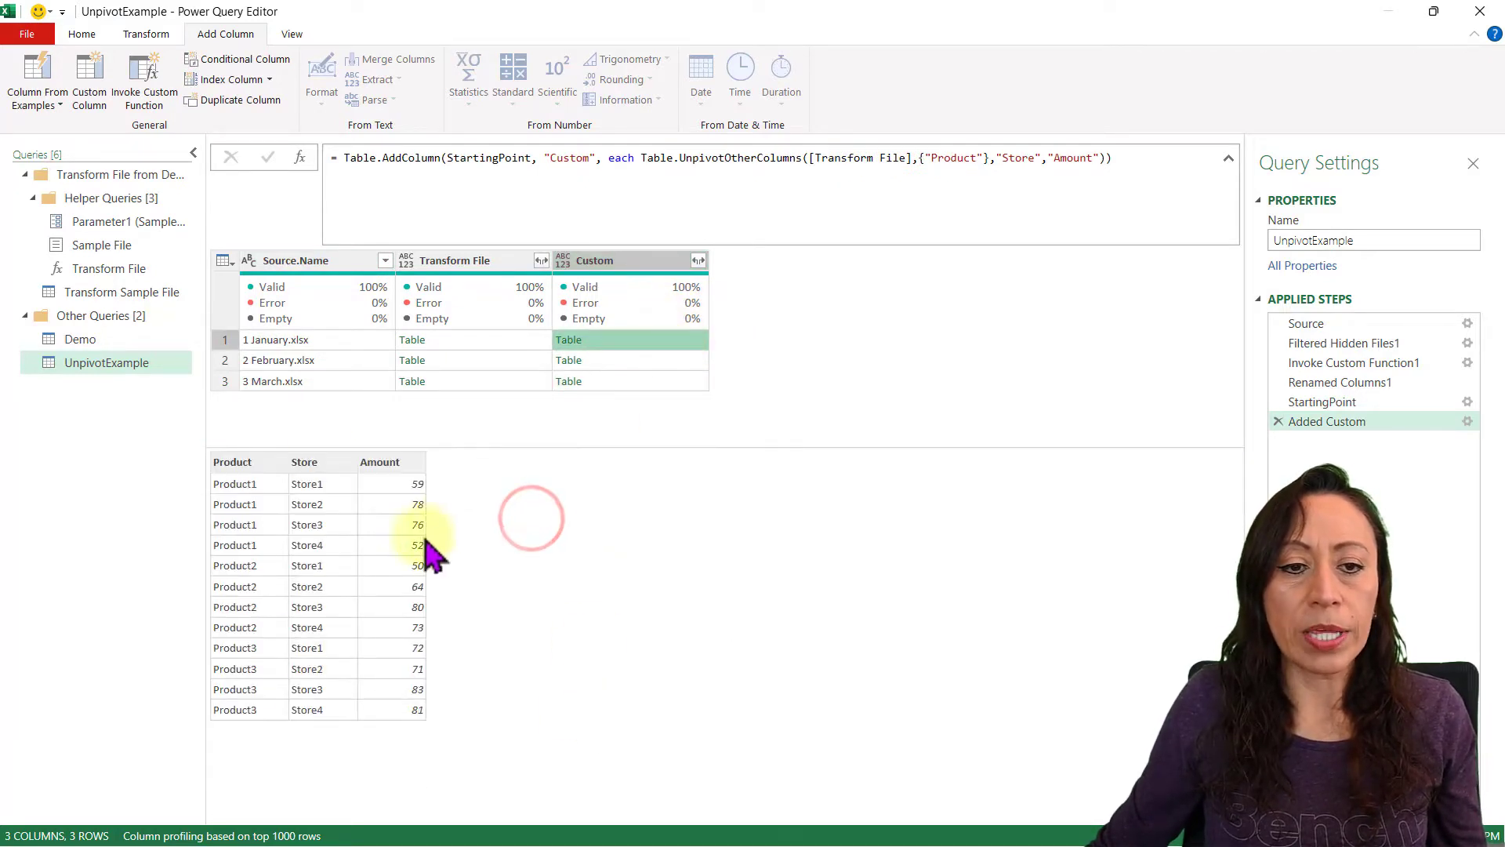
left_click(260, 463)
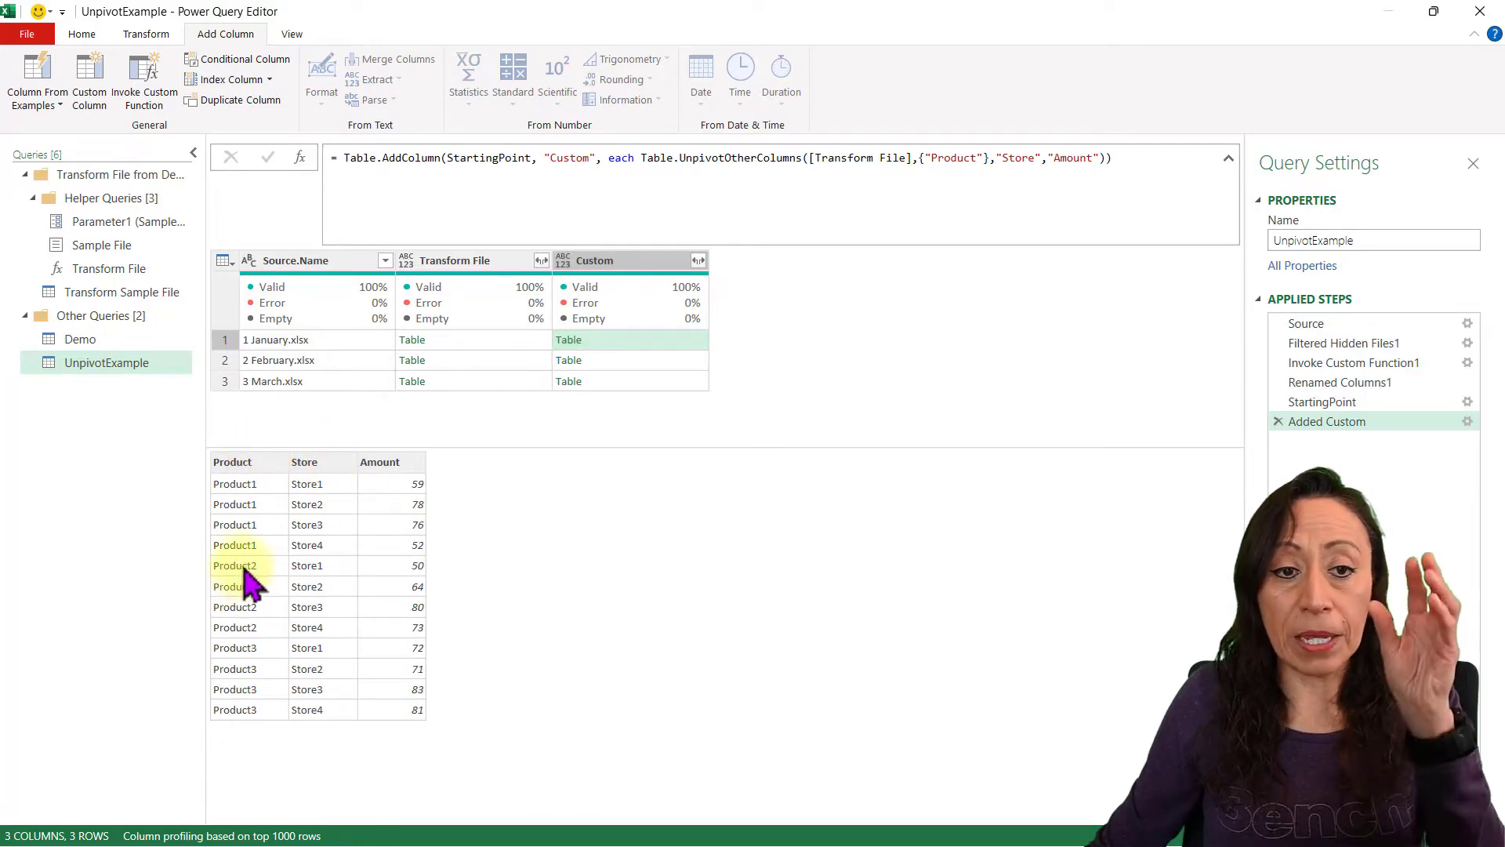
left_click(330, 460)
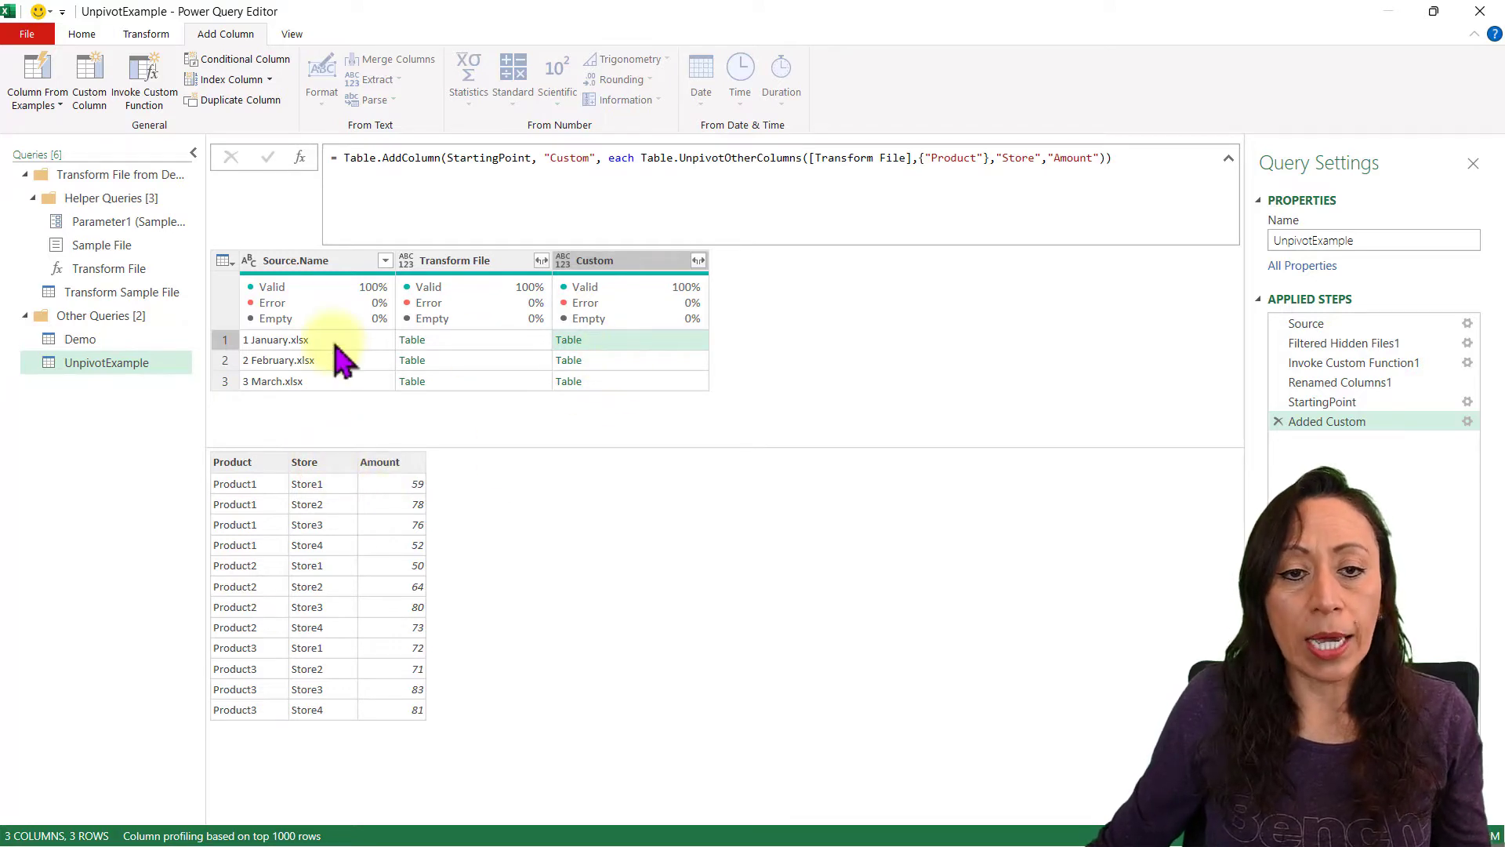
left_click(337, 543)
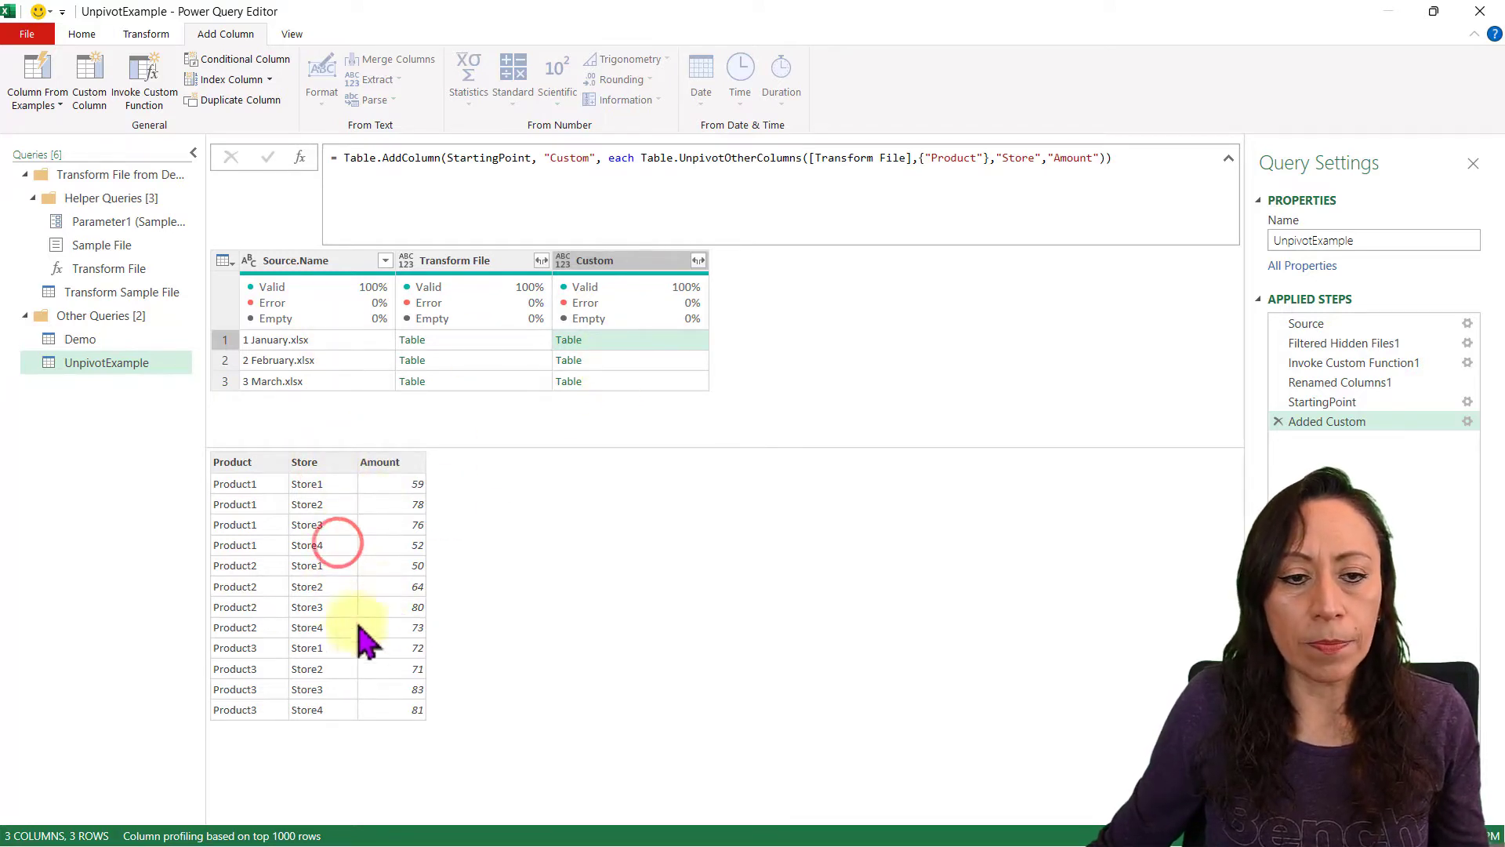
left_click(337, 625)
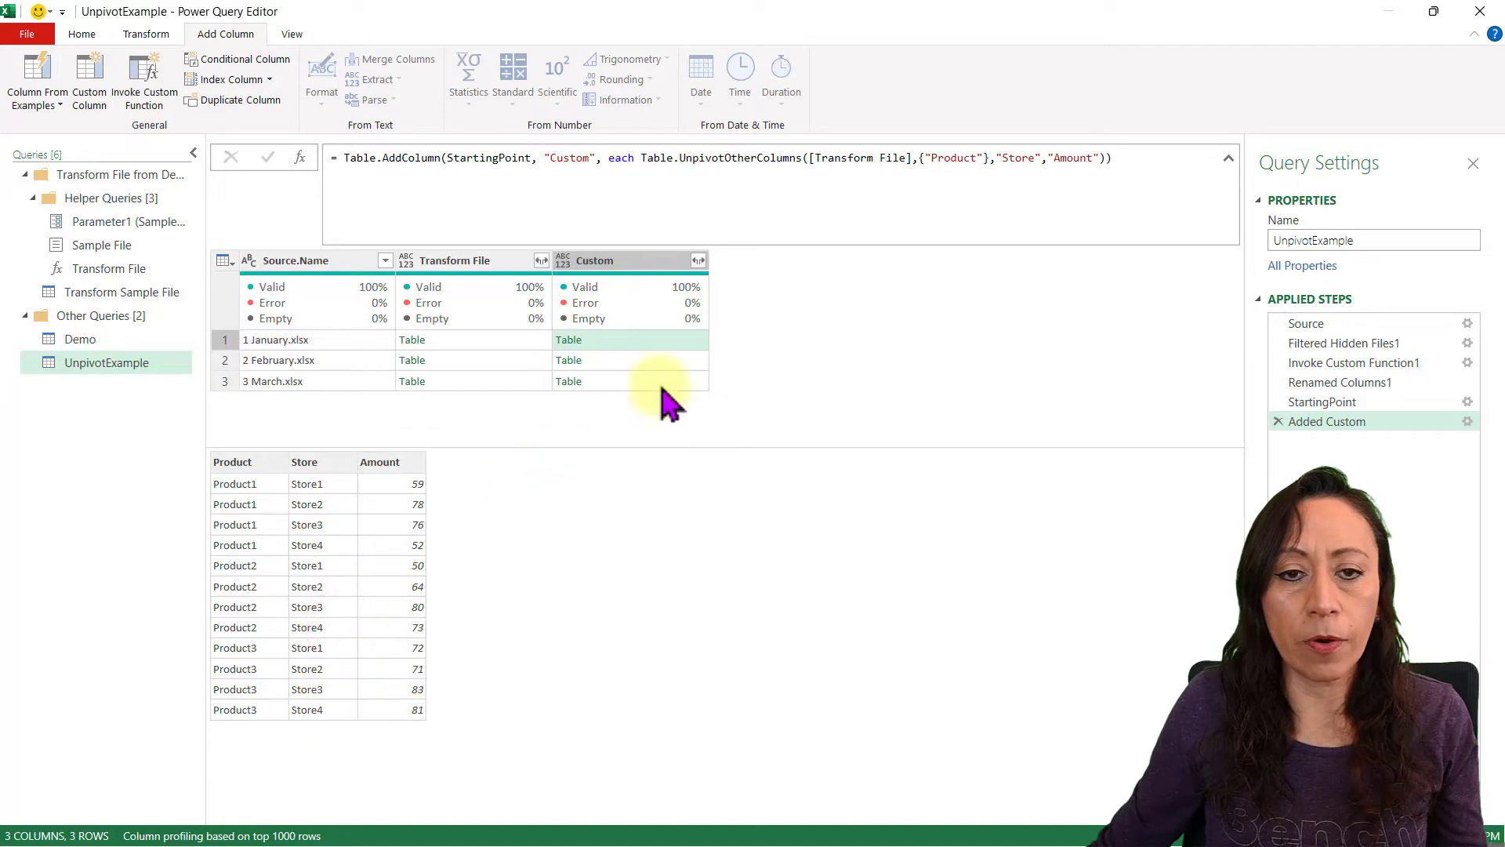
left_click(642, 361)
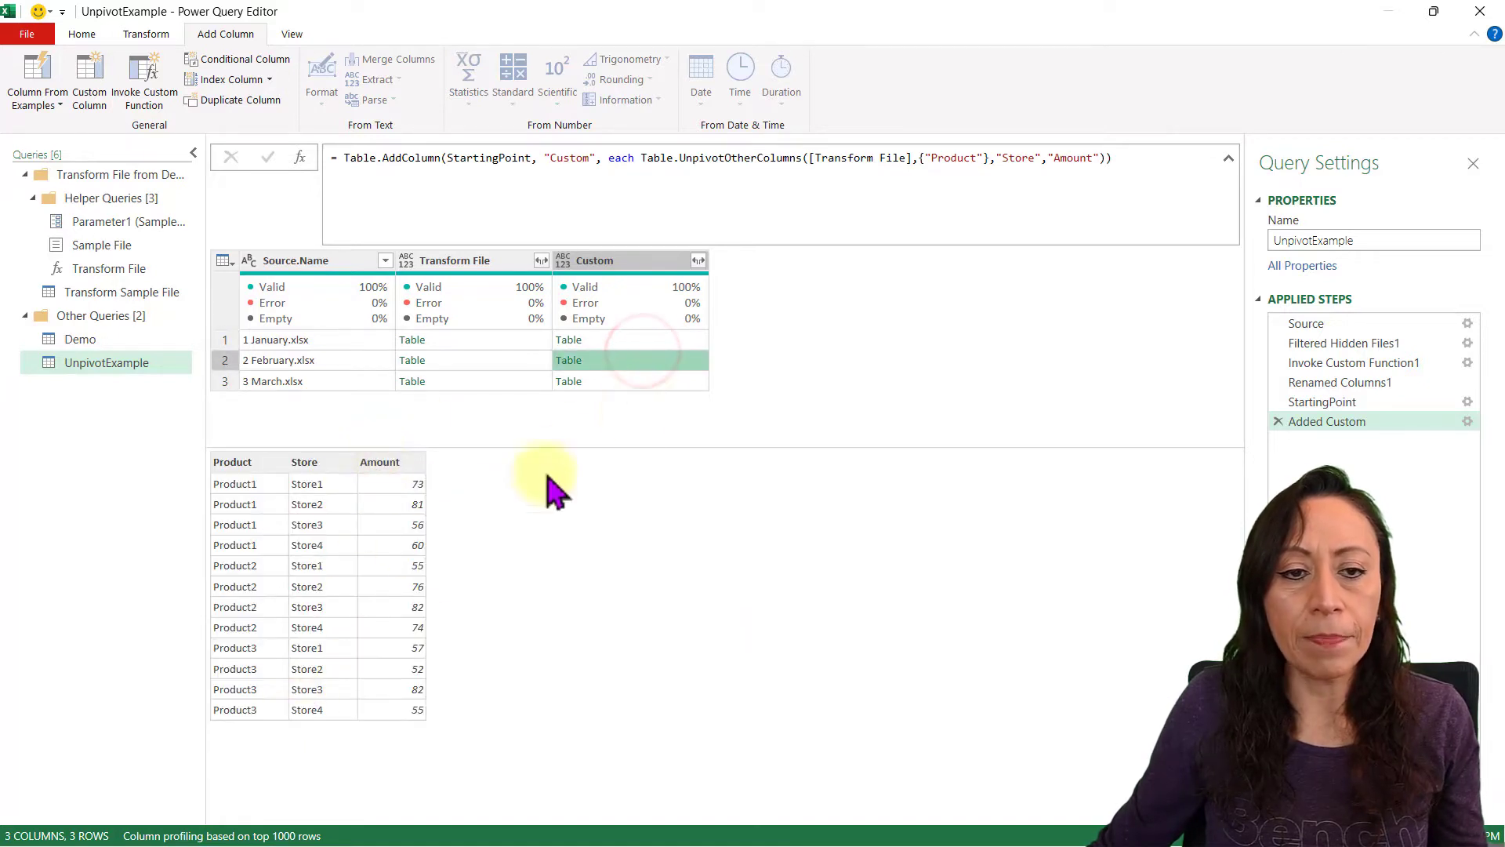
left_click(643, 382)
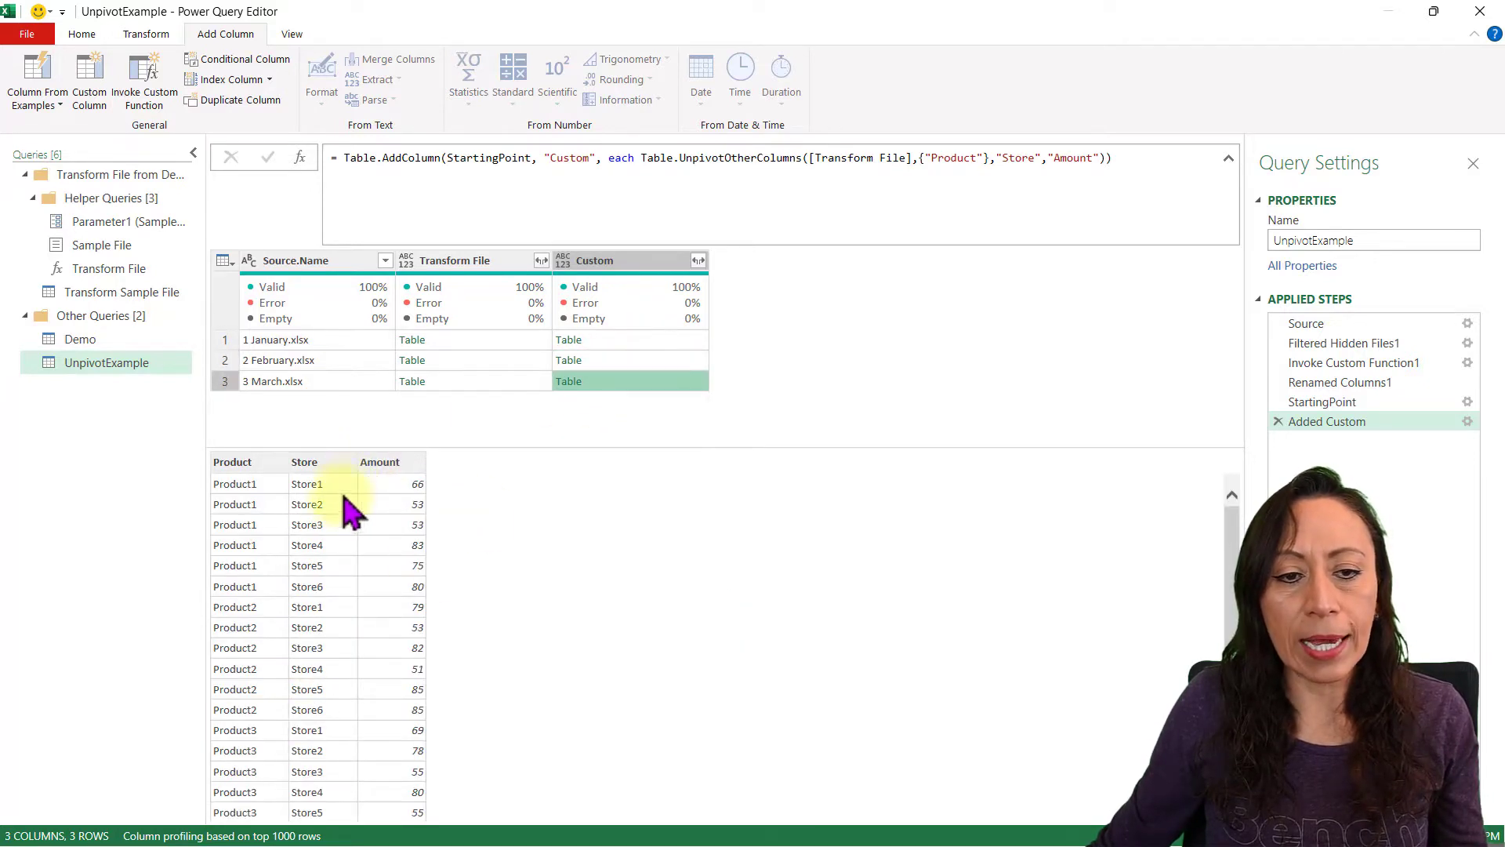
left_click(343, 486)
left_click(343, 586)
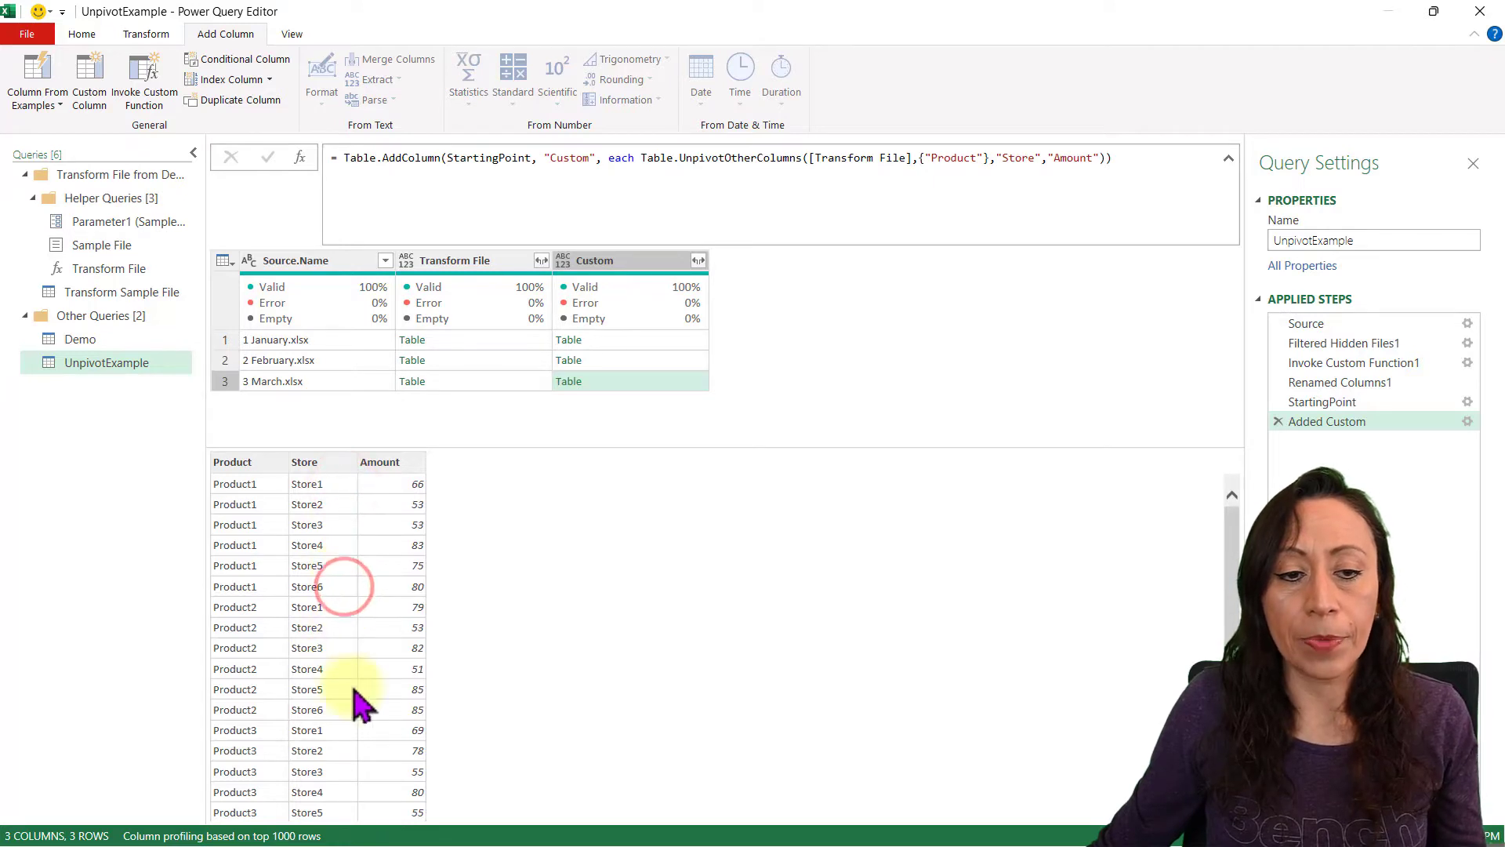
scroll(349, 694, "down", 1)
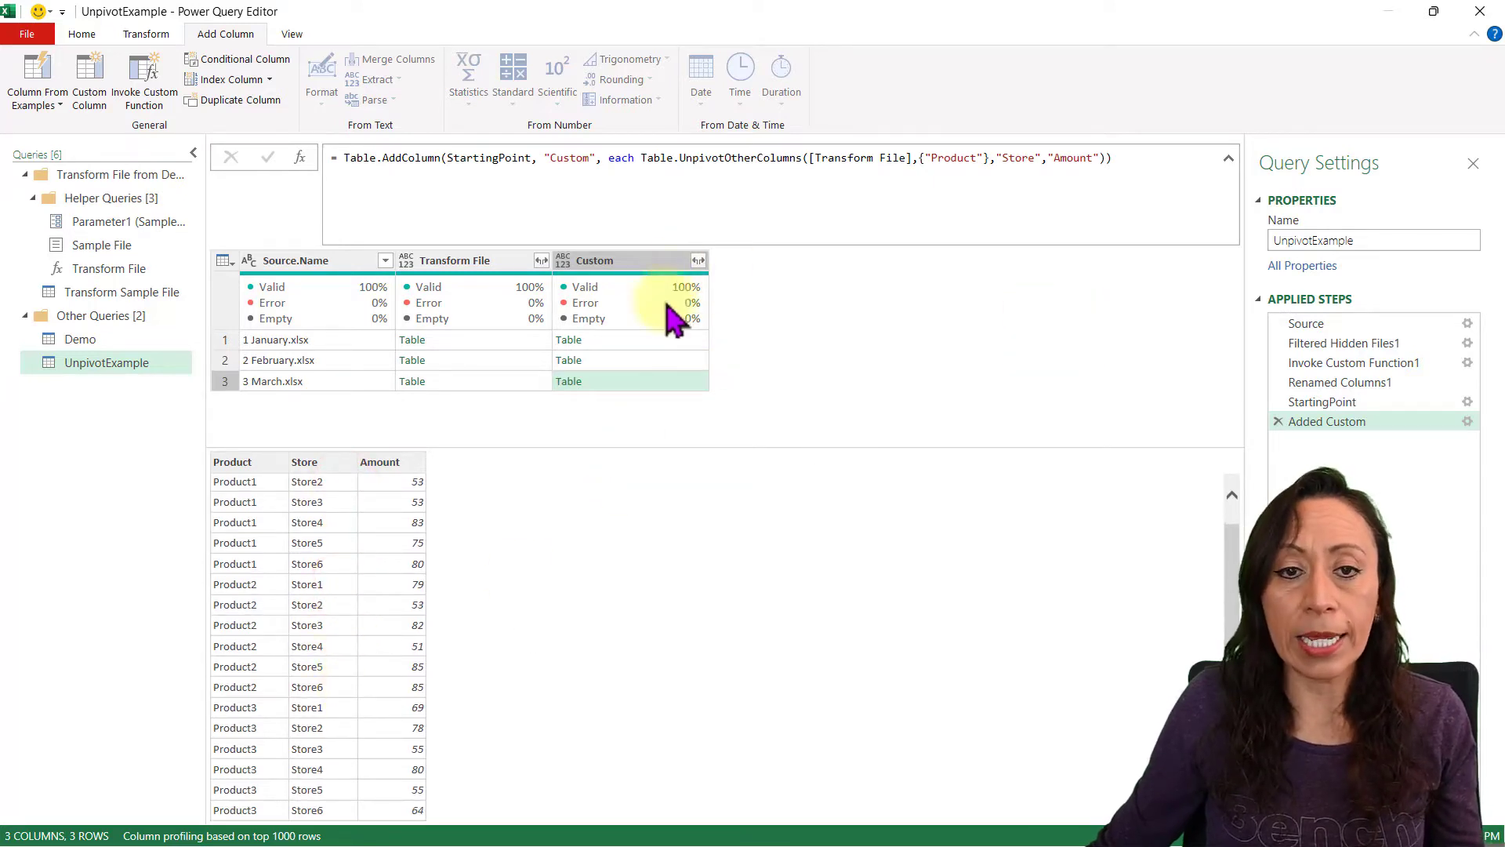
Step: Remove the Transform File column and expand Custom into Product, Store and Amount, without the original column name as prefix
left_click(476, 262)
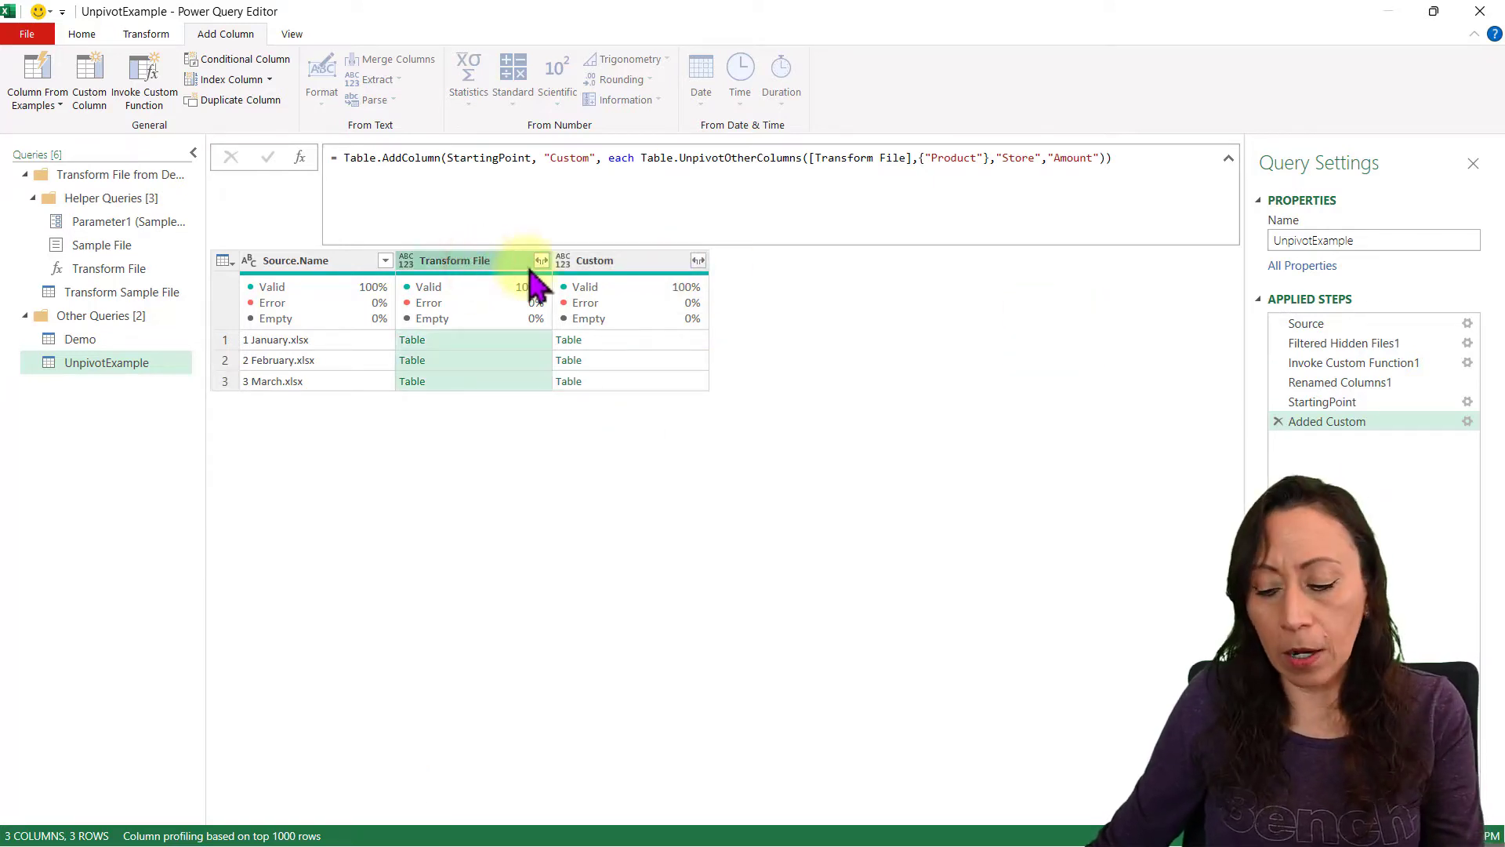
key("Delete")
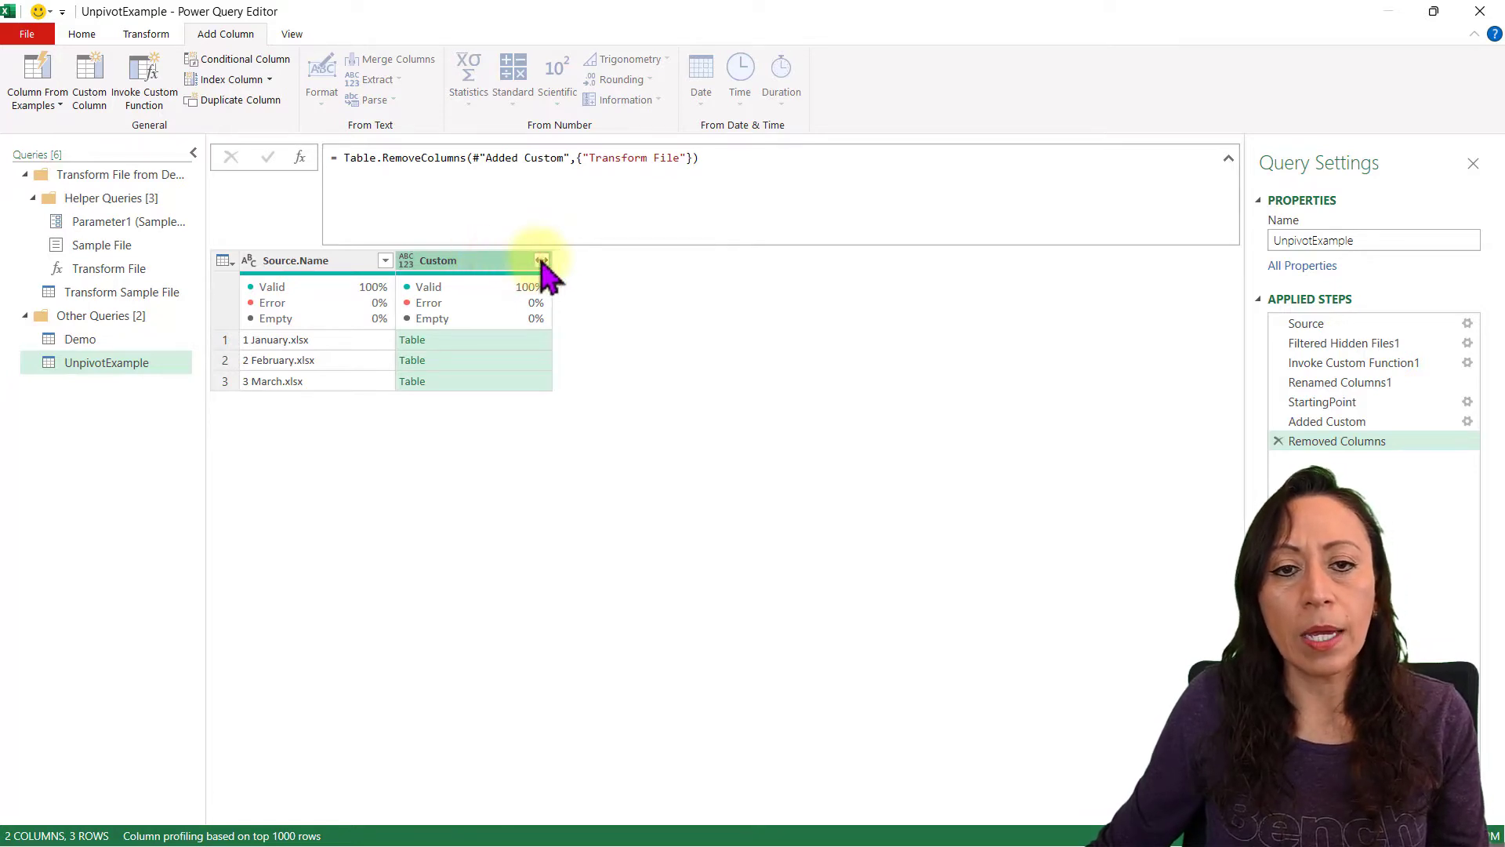
left_click(541, 261)
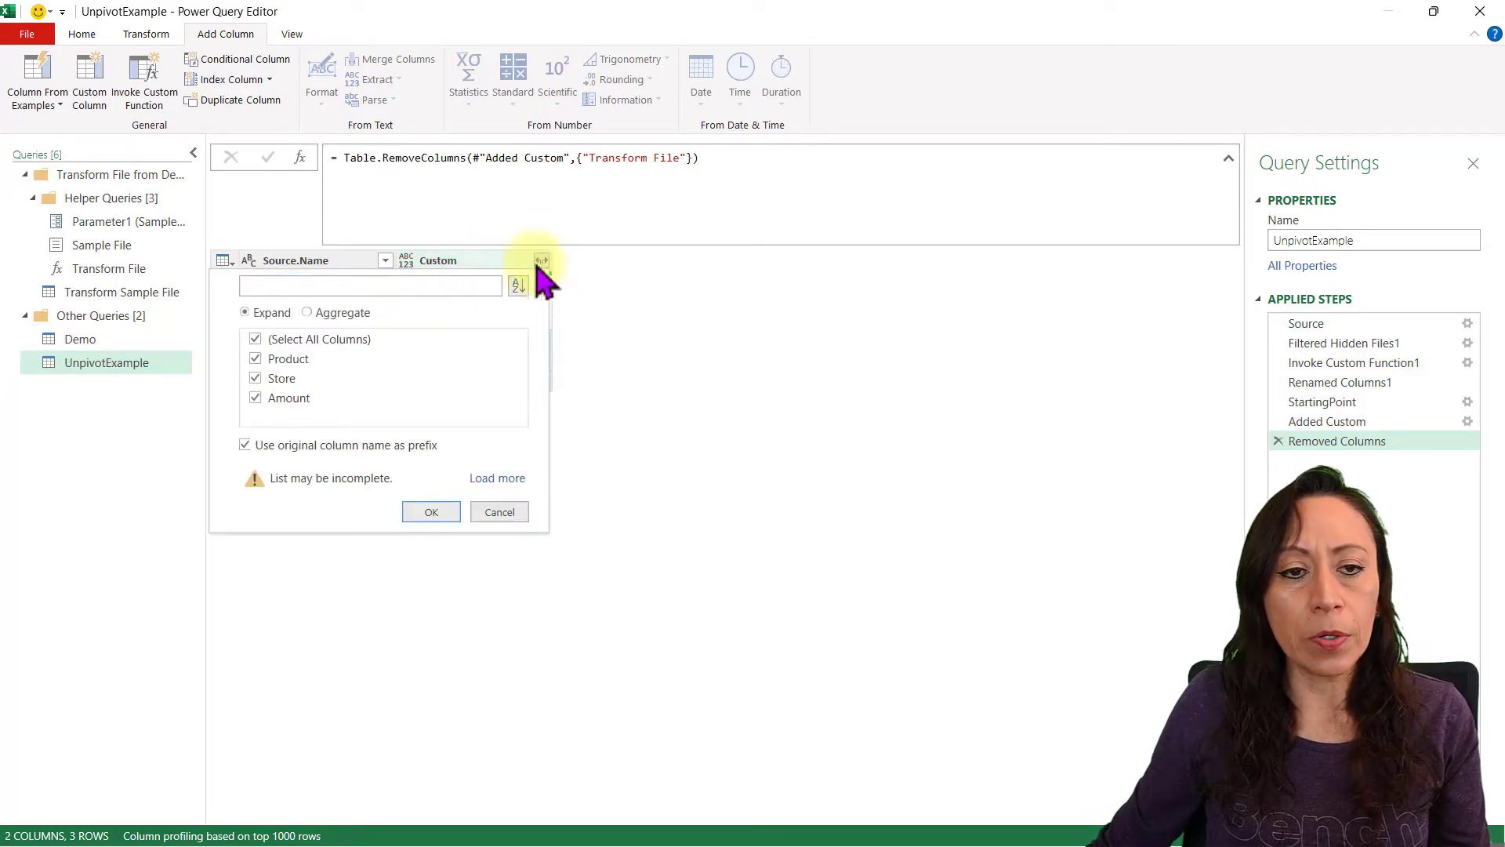
left_click(245, 448)
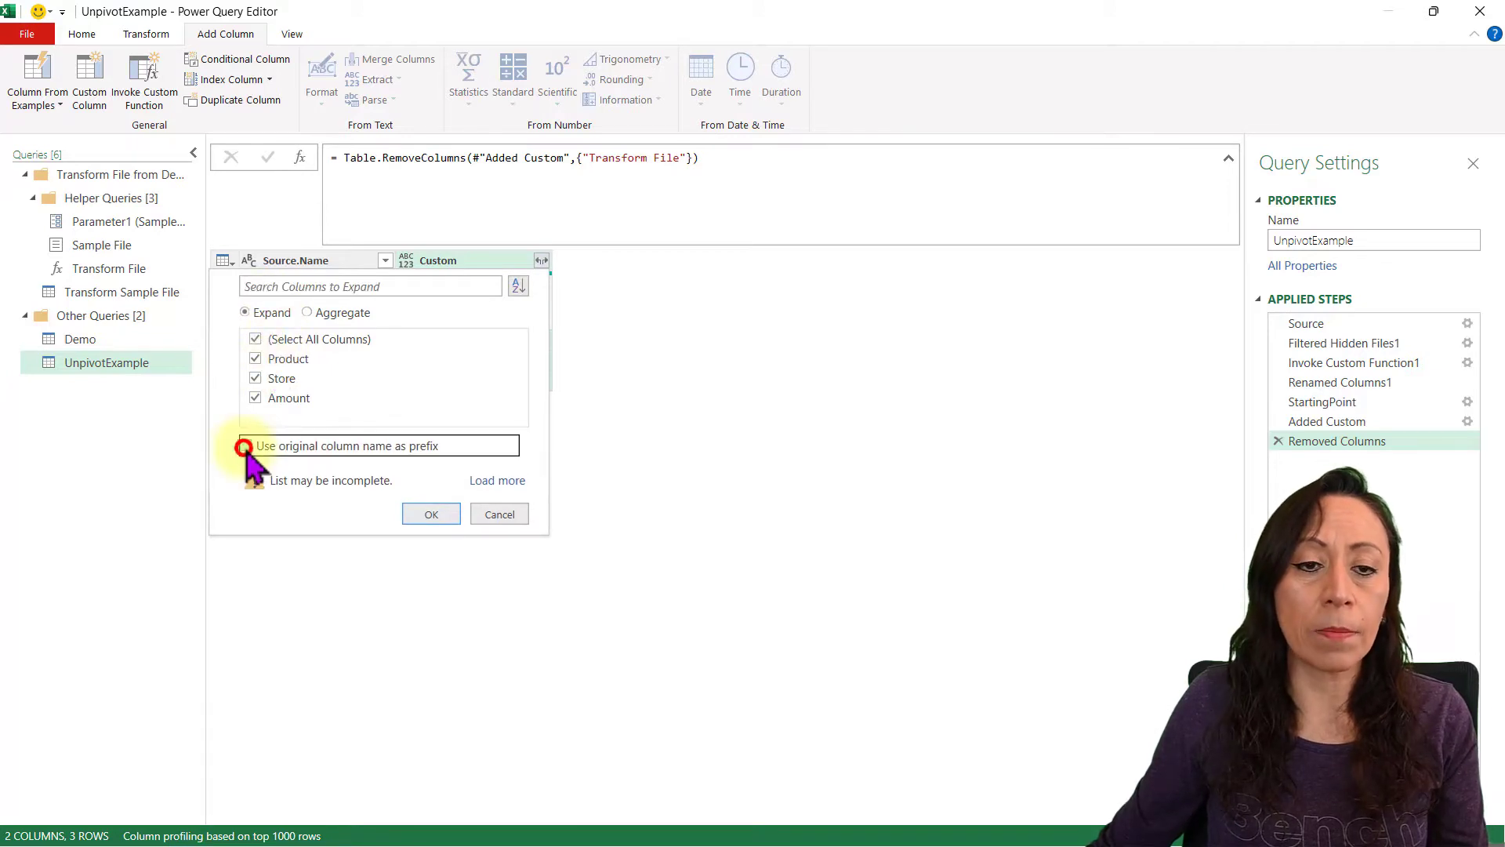
left_click(488, 478)
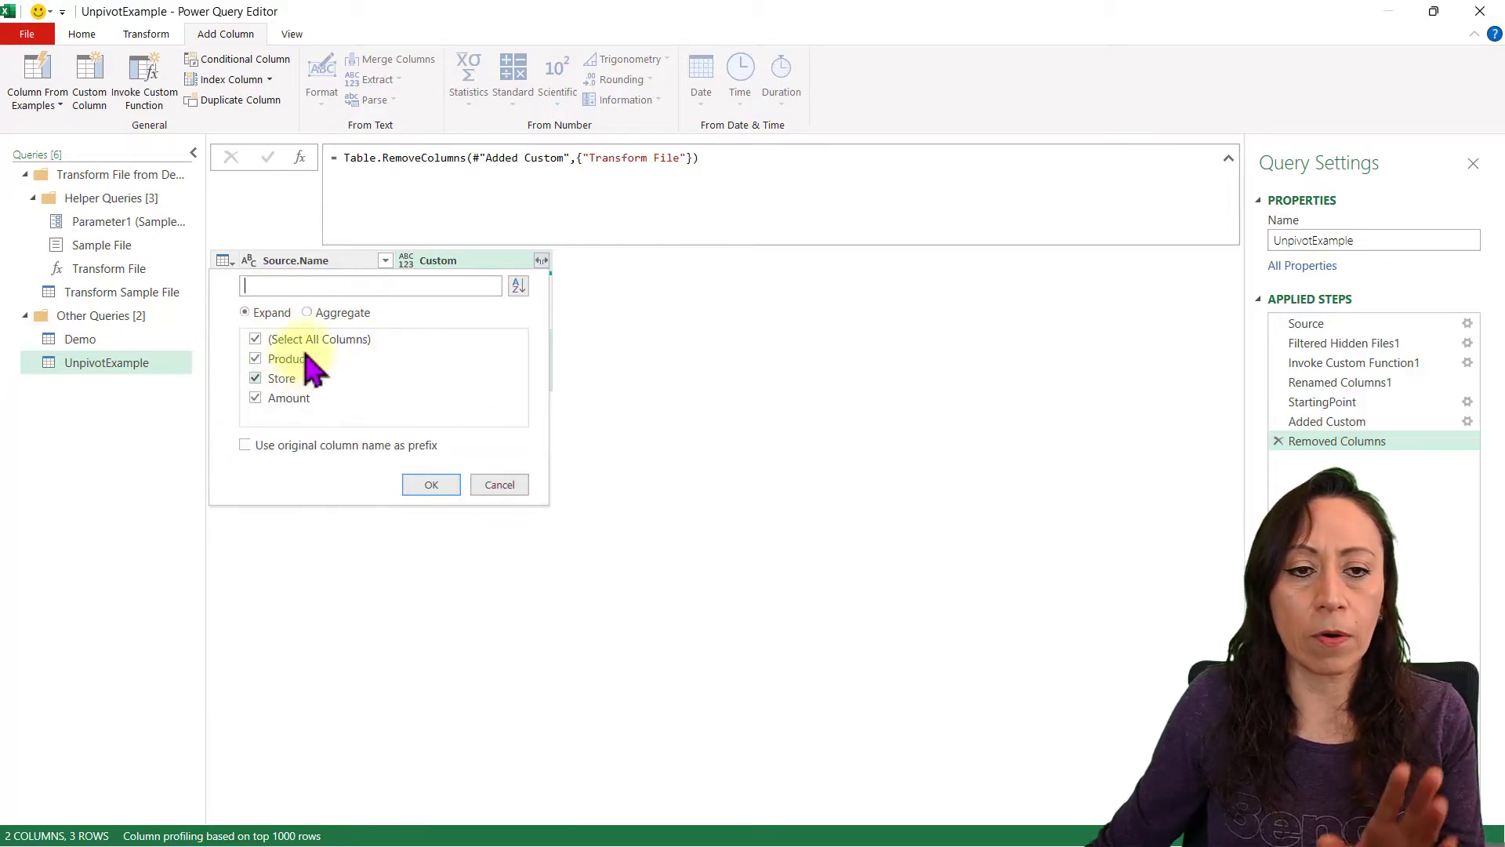
left_click(431, 484)
Step: Add a column extracting the month from Source.Name as the text between a space and a period
left_click(321, 261)
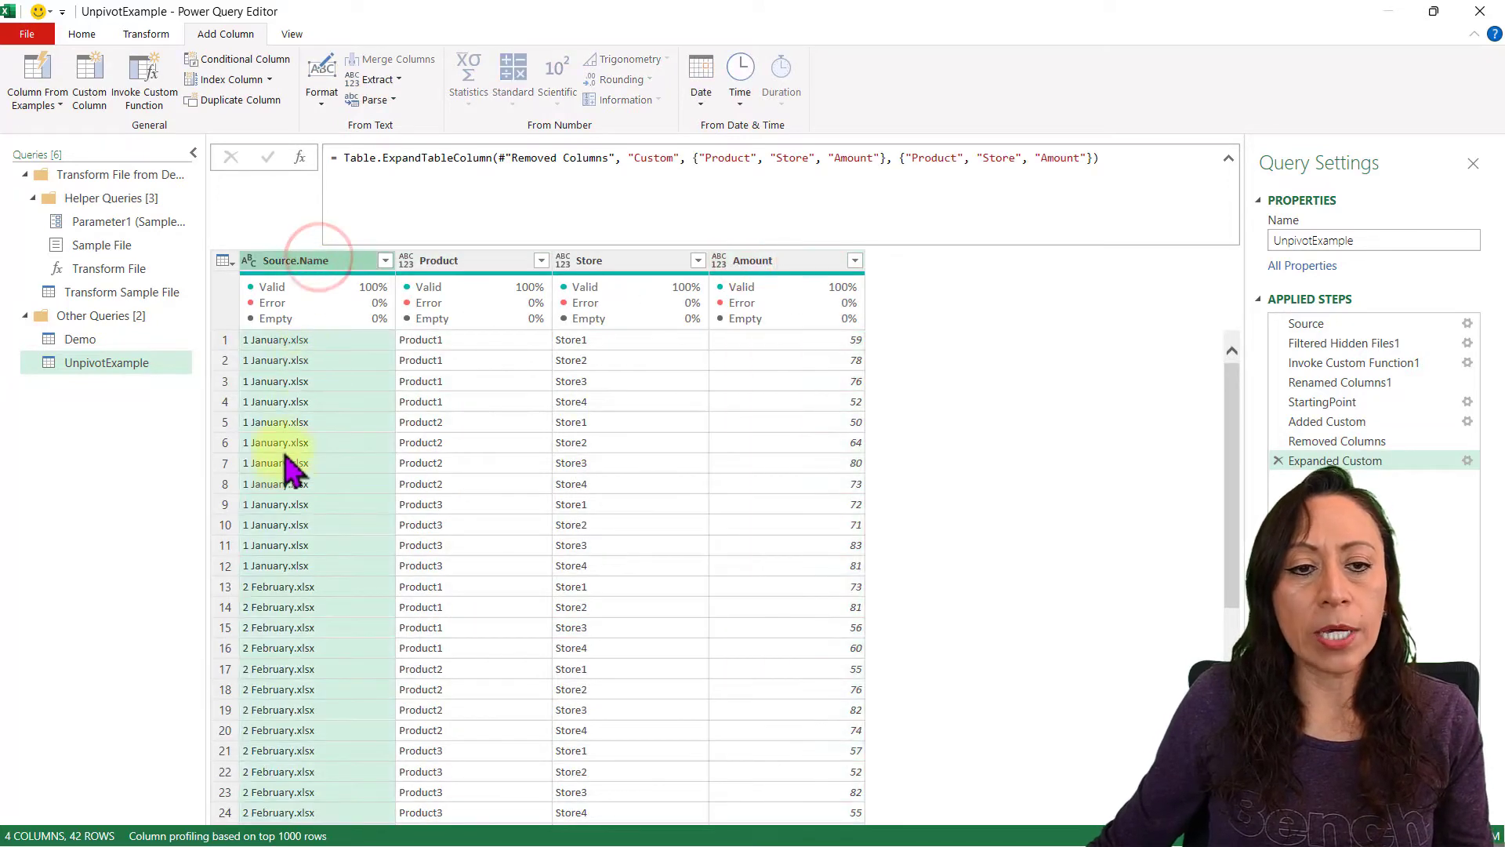
scroll(290, 468, "down", 5)
scroll(296, 490, "up", 5)
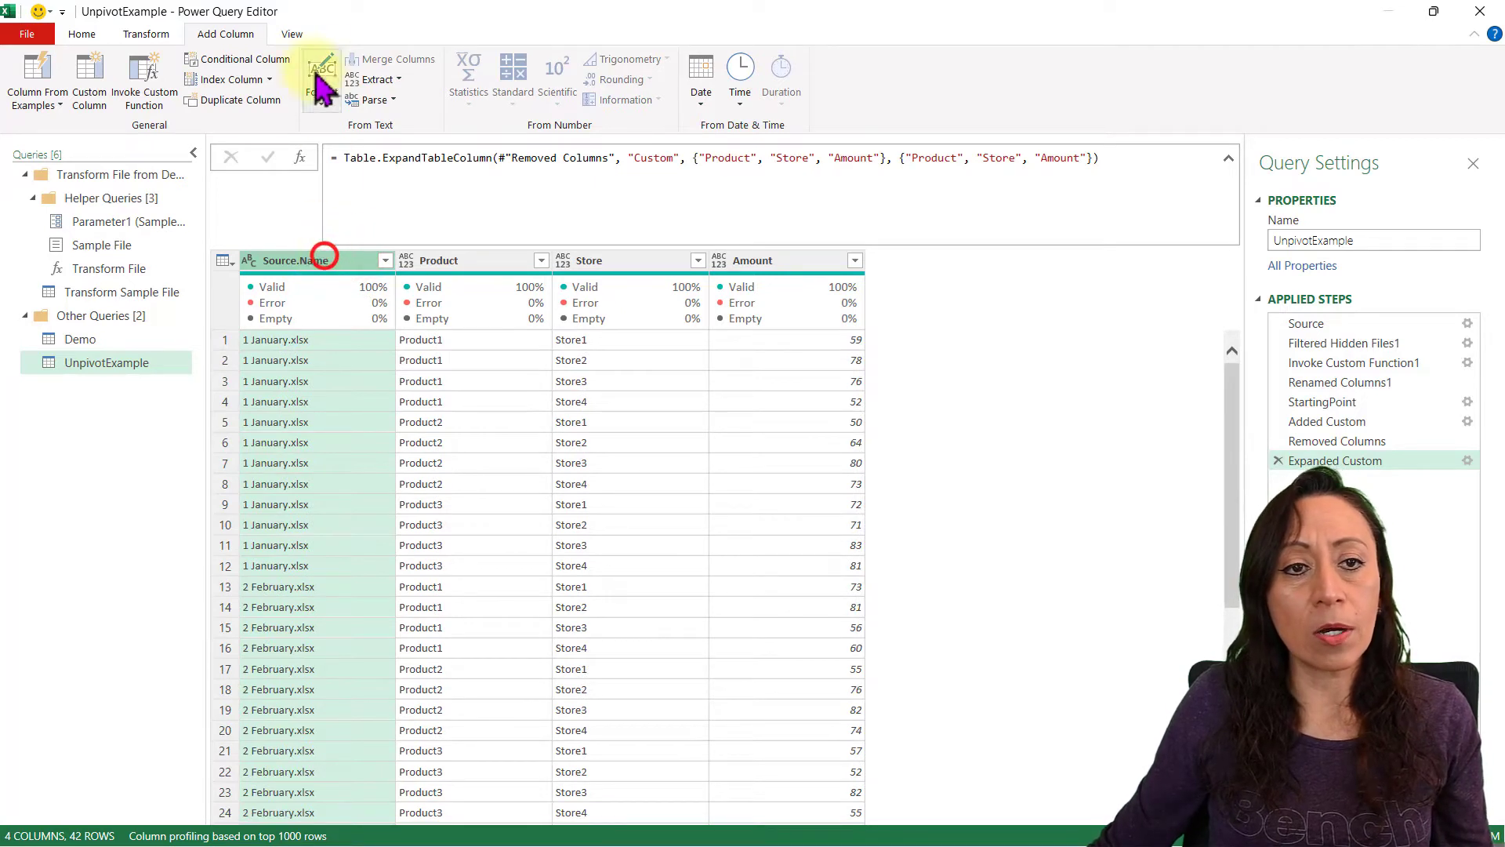
left_click(230, 35)
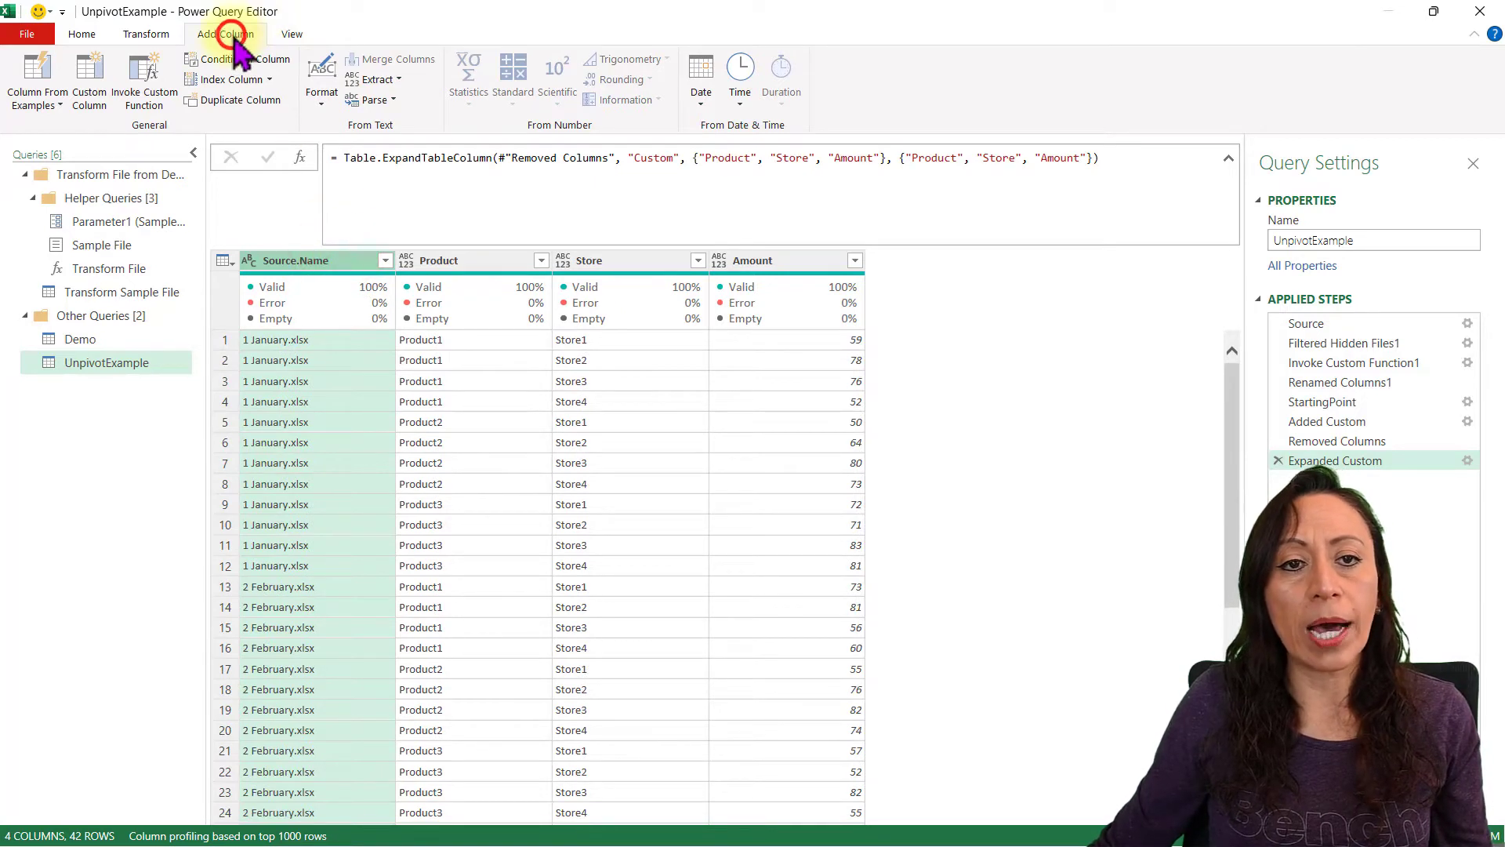
left_click(380, 79)
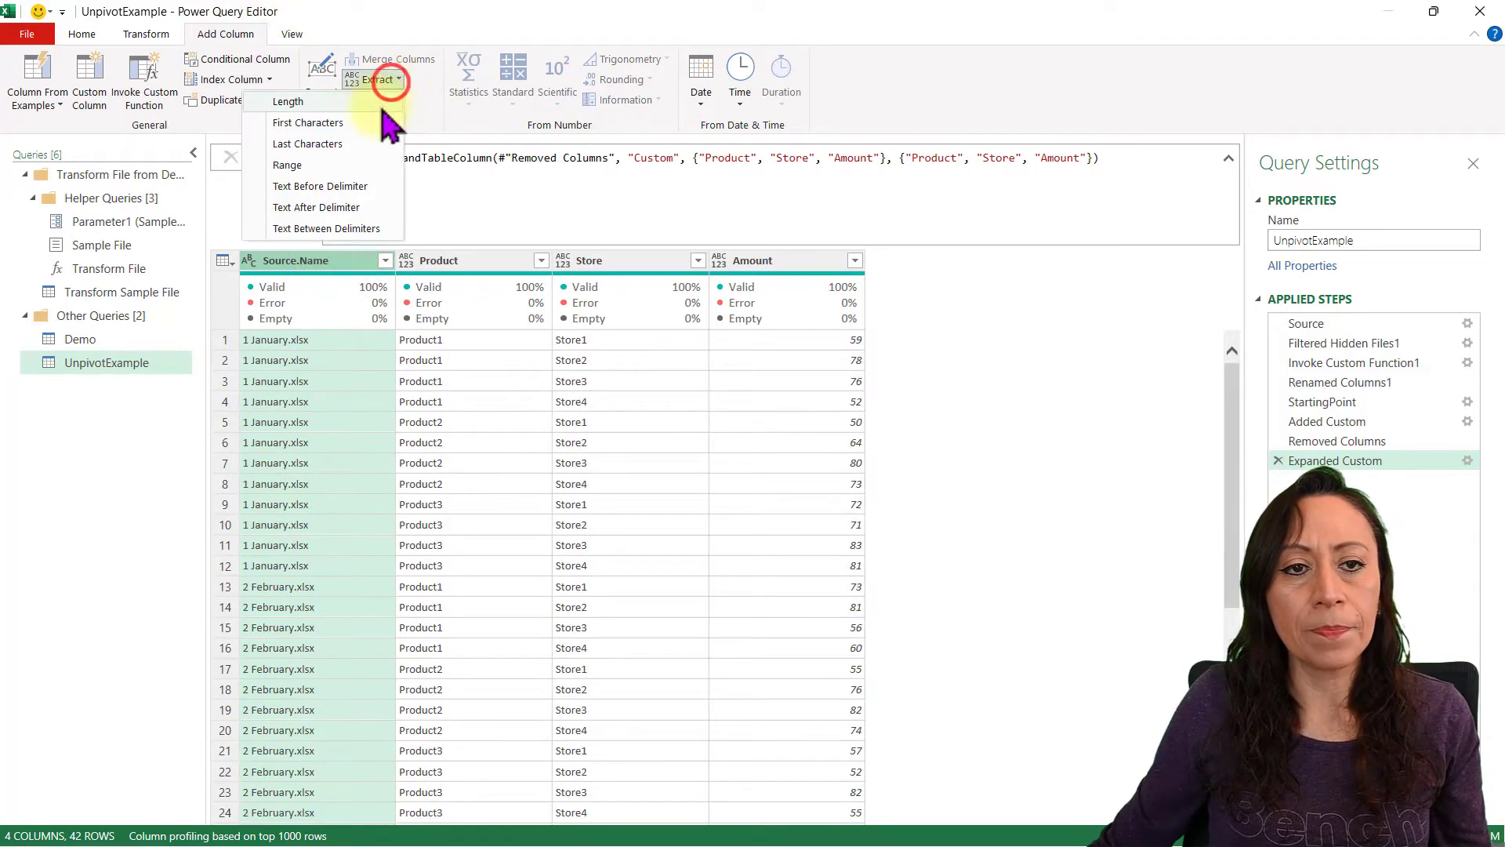
left_click(345, 228)
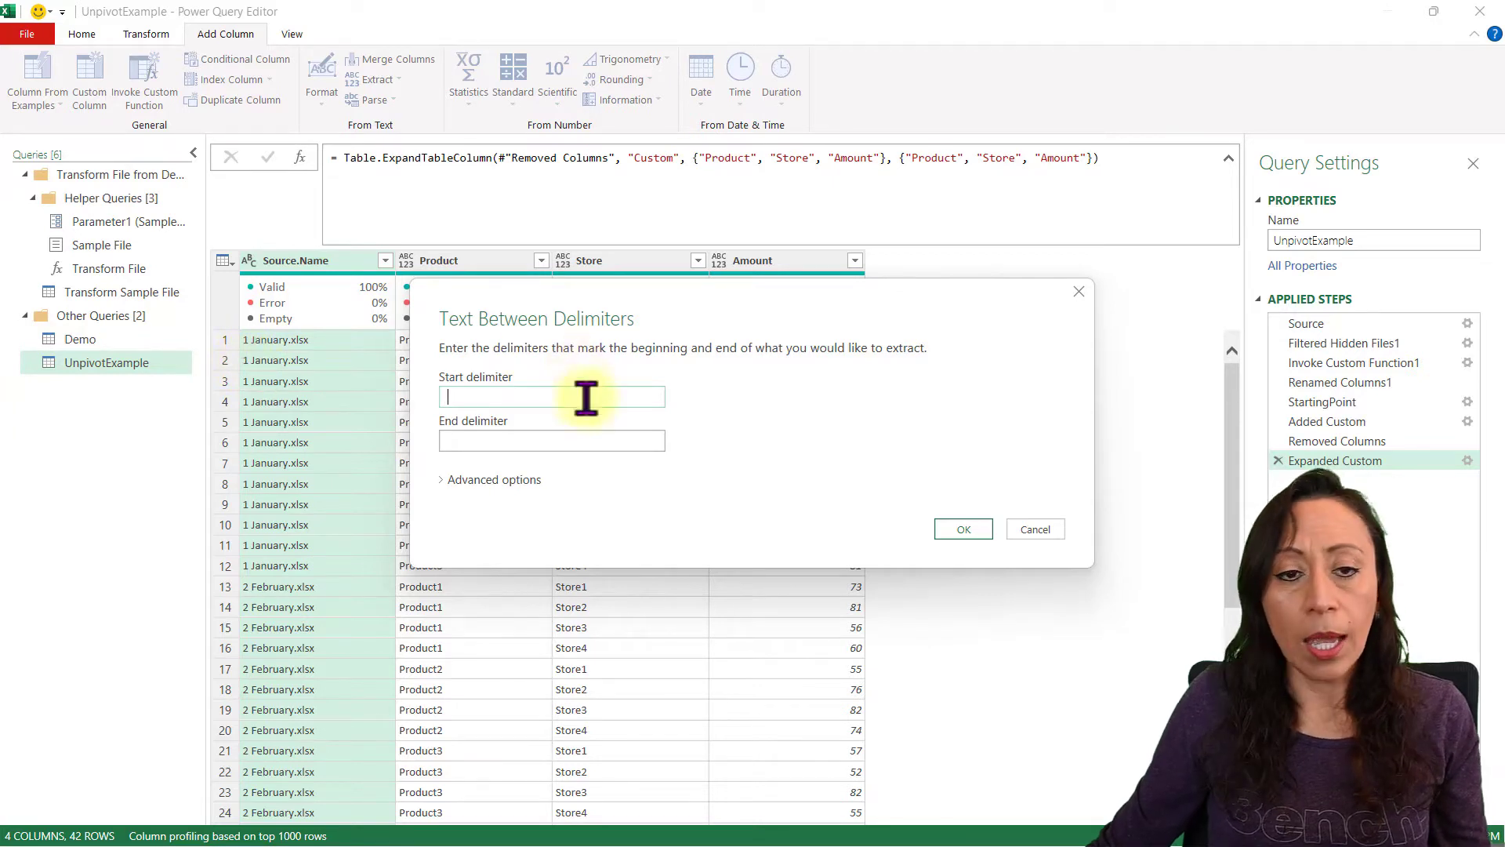
left_click(570, 438)
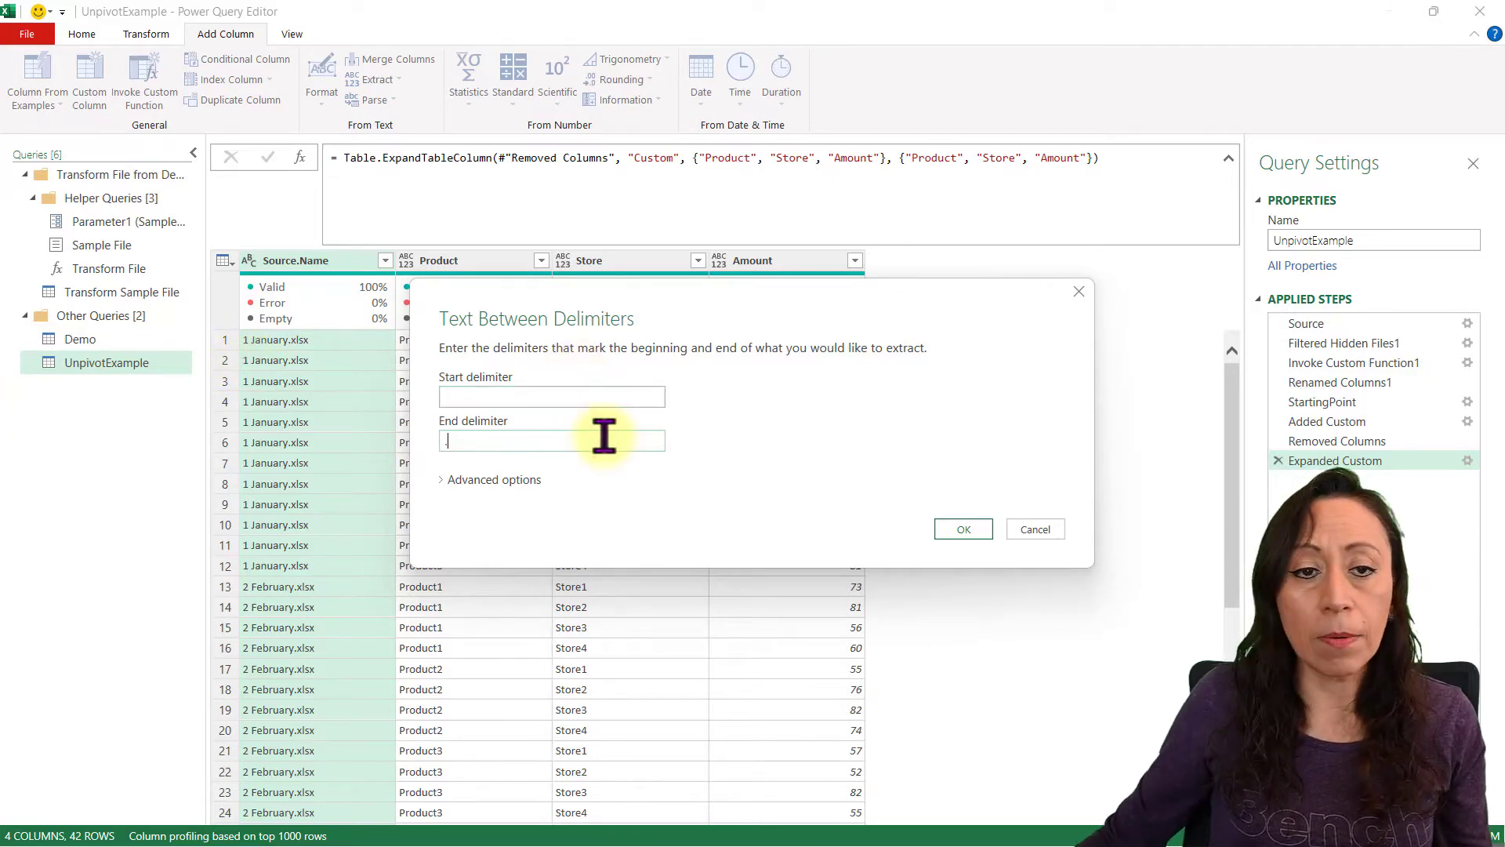
left_click(968, 524)
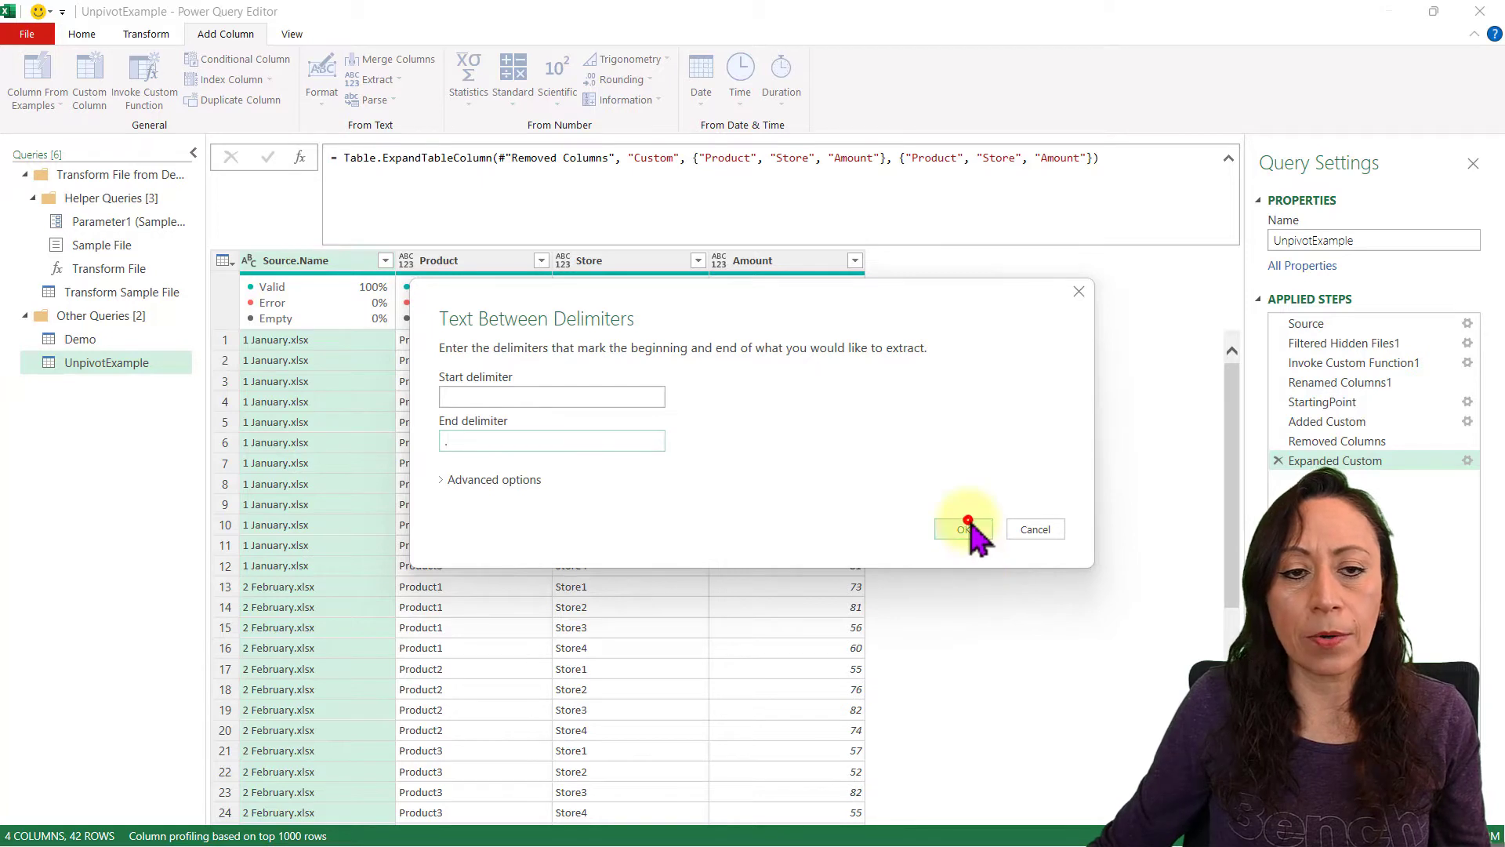
left_click(951, 260)
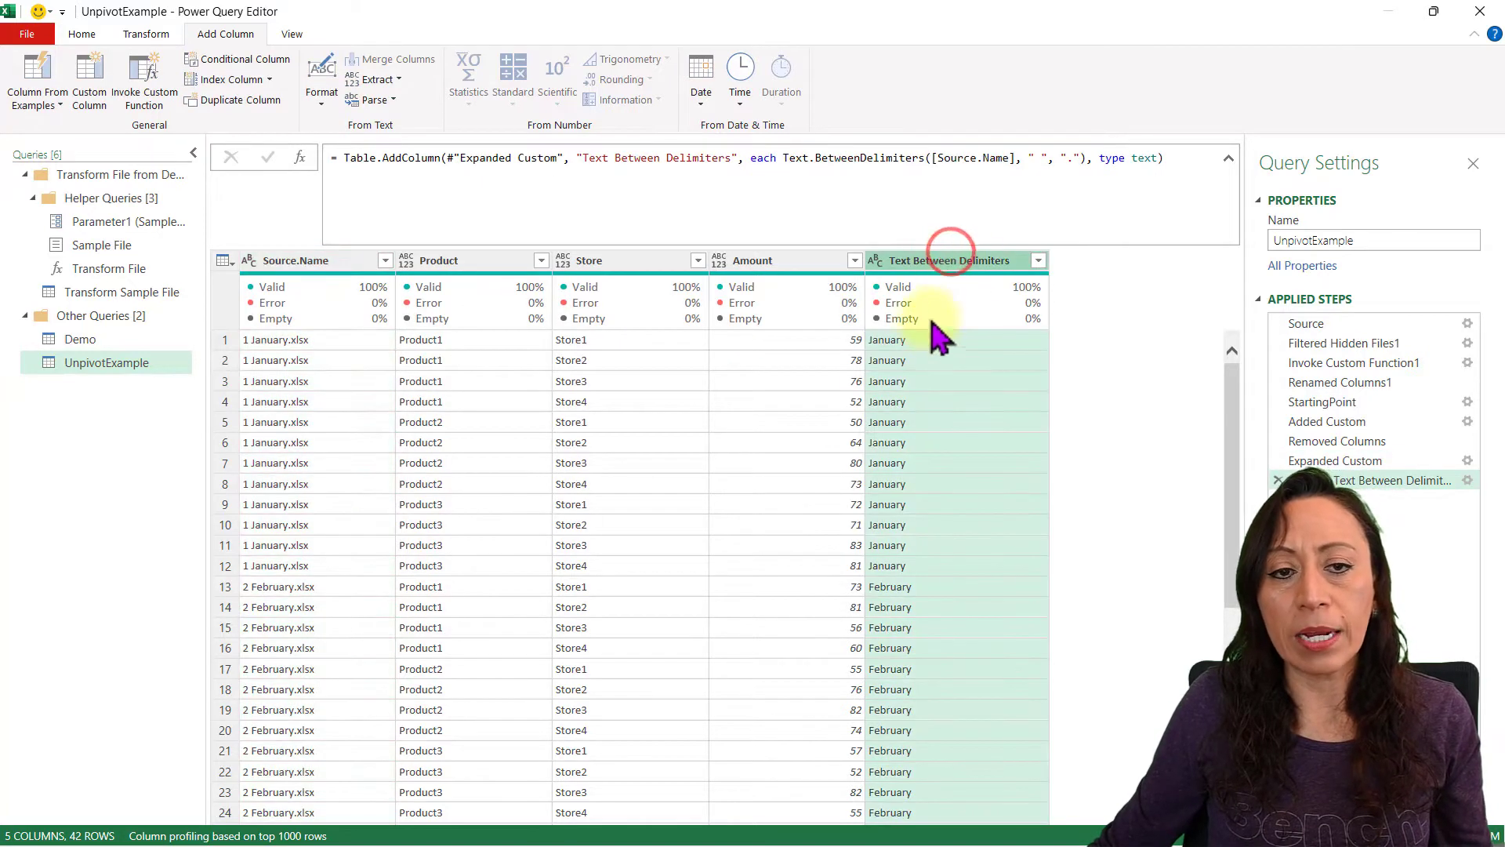
Step: Remove the Source.Name column and move the Text Between Delimiters column to the beginning of the table
left_click(279, 260)
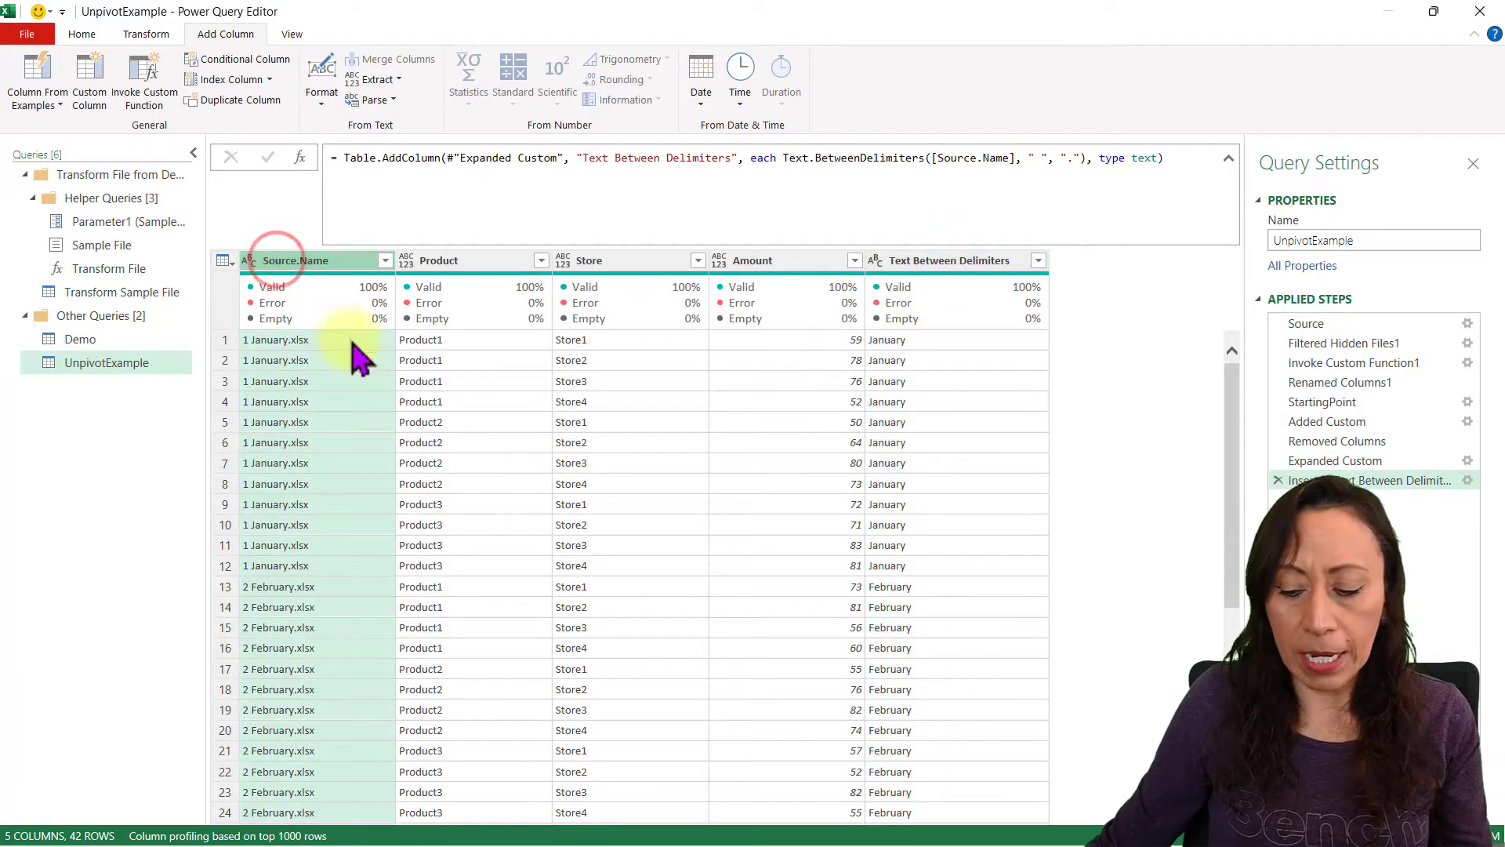
key("Delete")
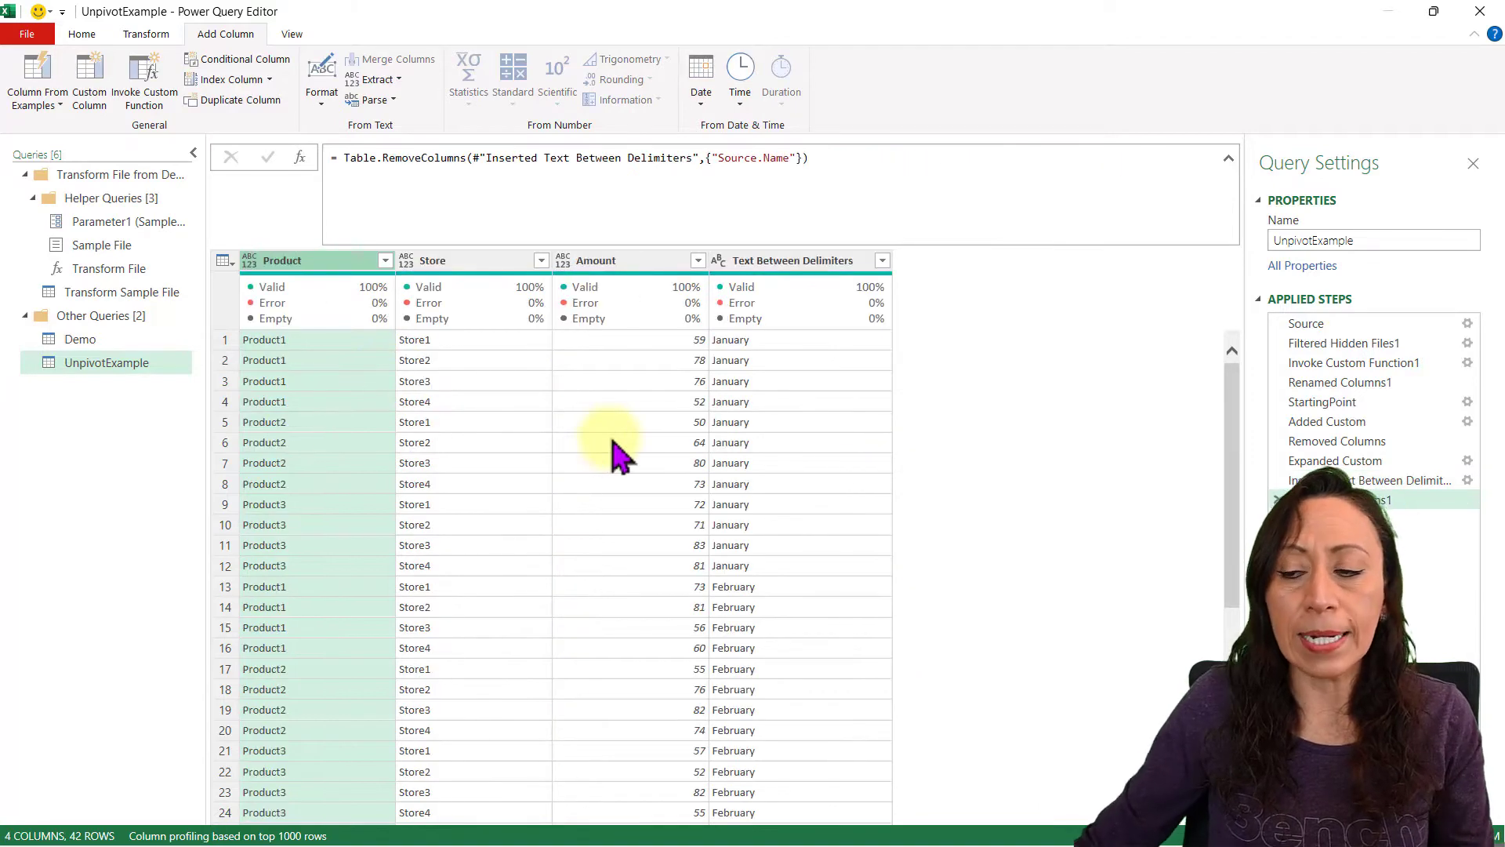
left_click(790, 260)
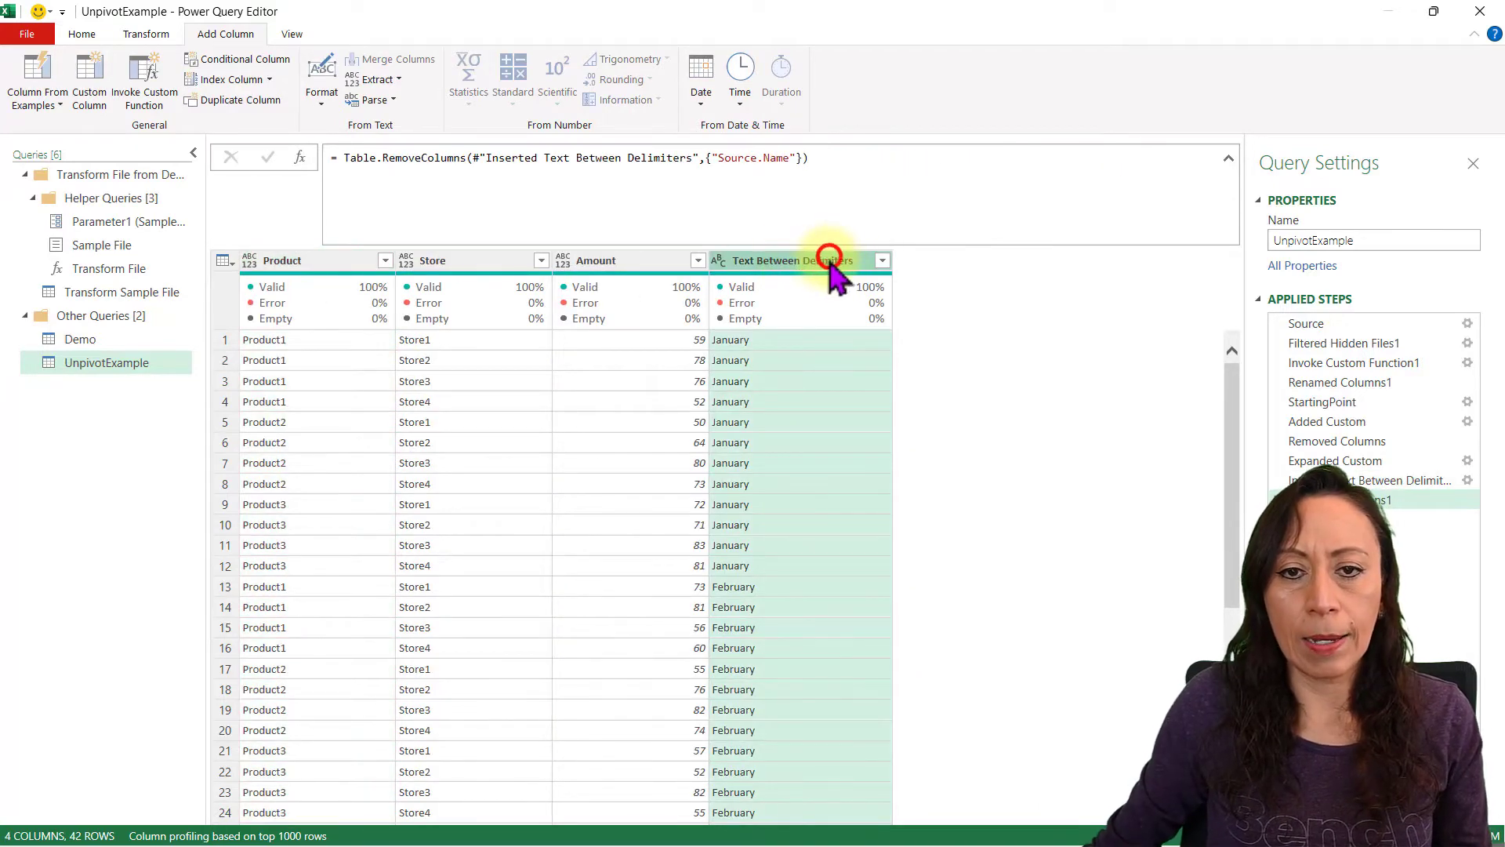
left_click_drag(828, 260, 340, 247)
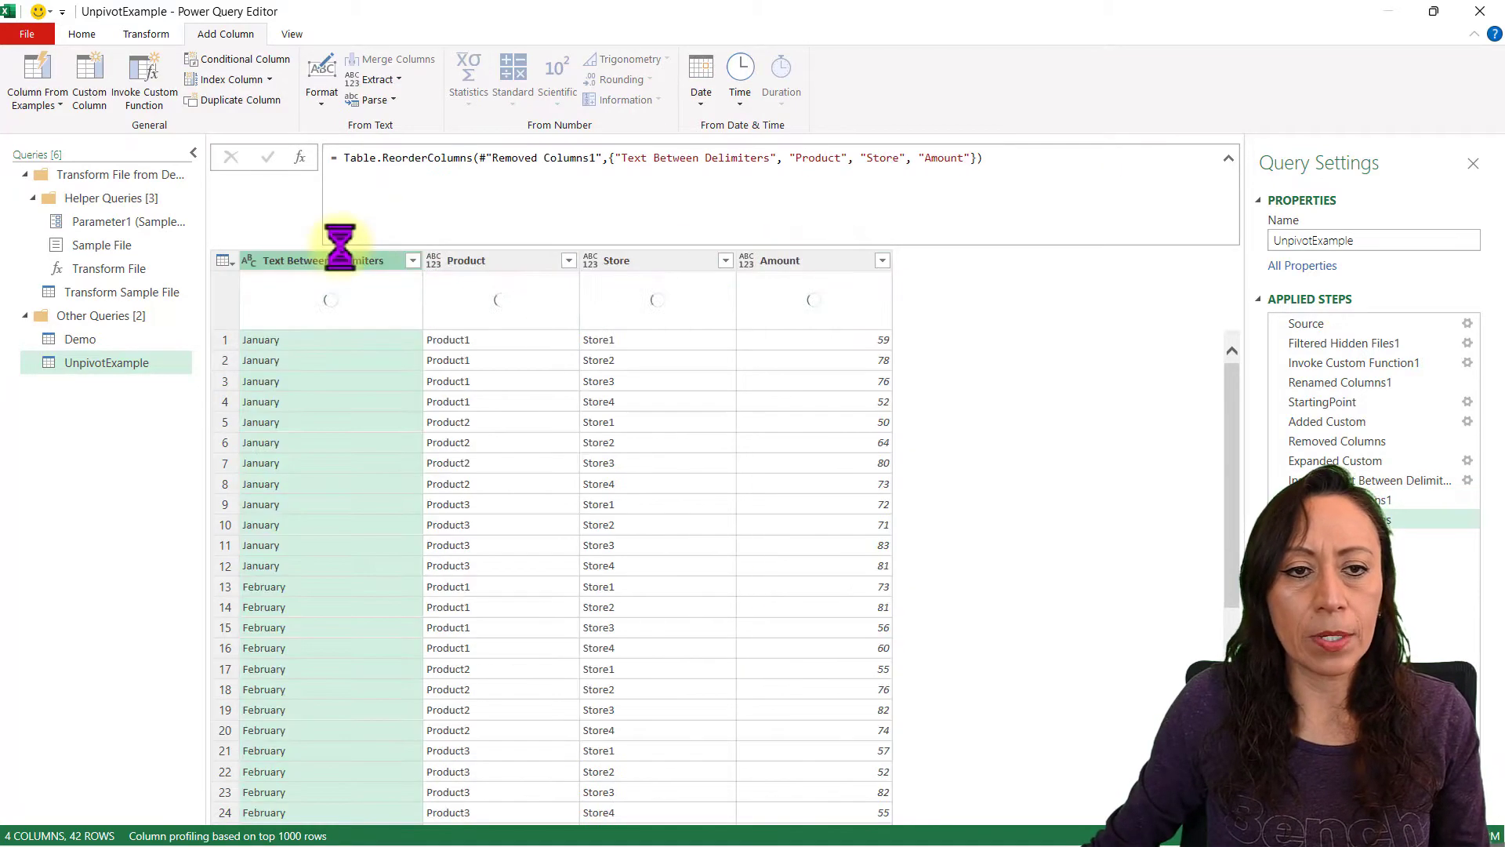
right_click(311, 261)
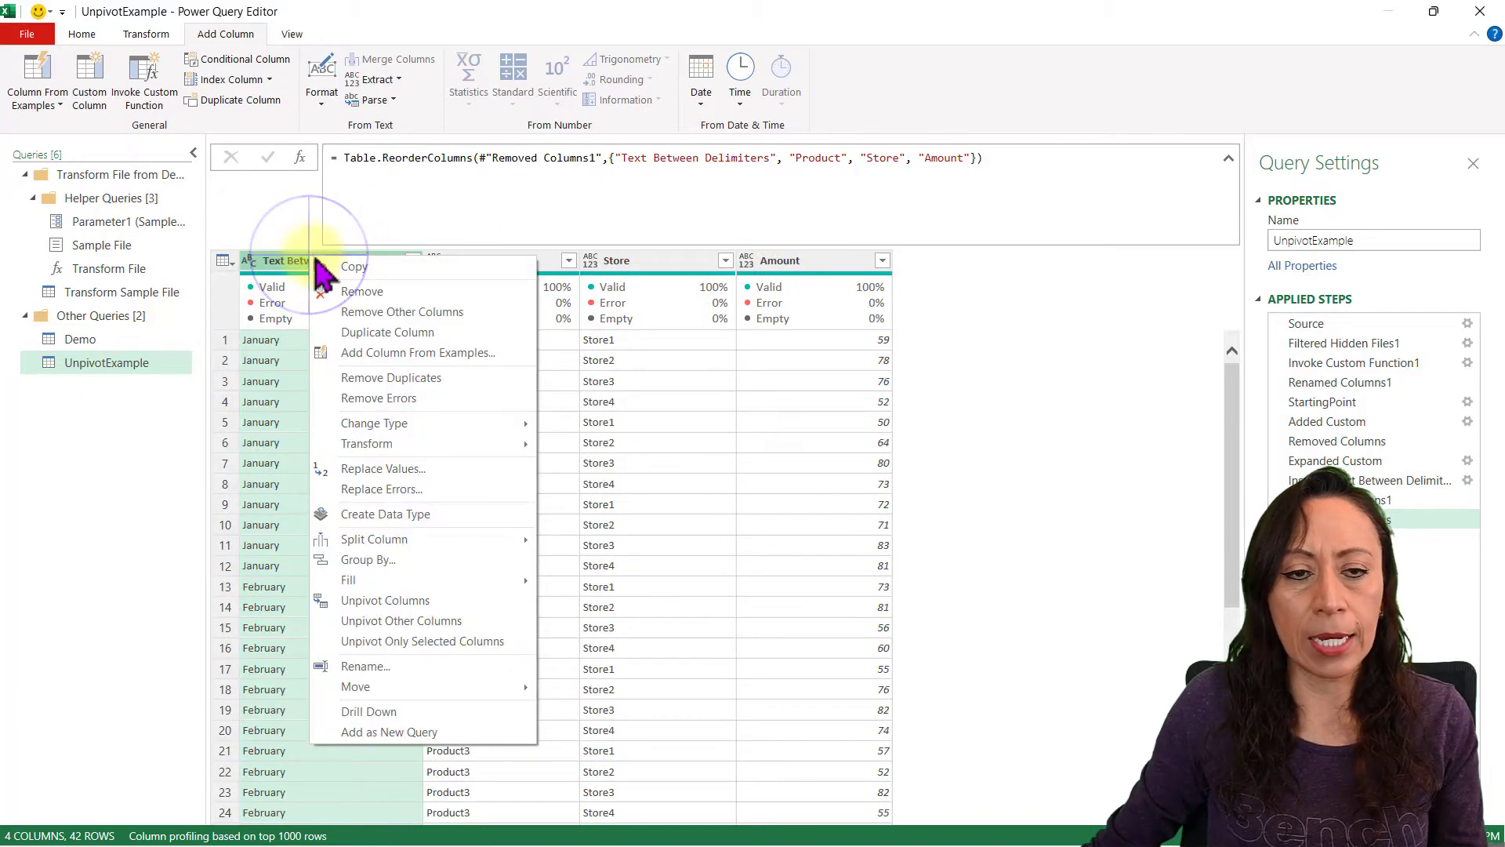
mouse_move(453, 690)
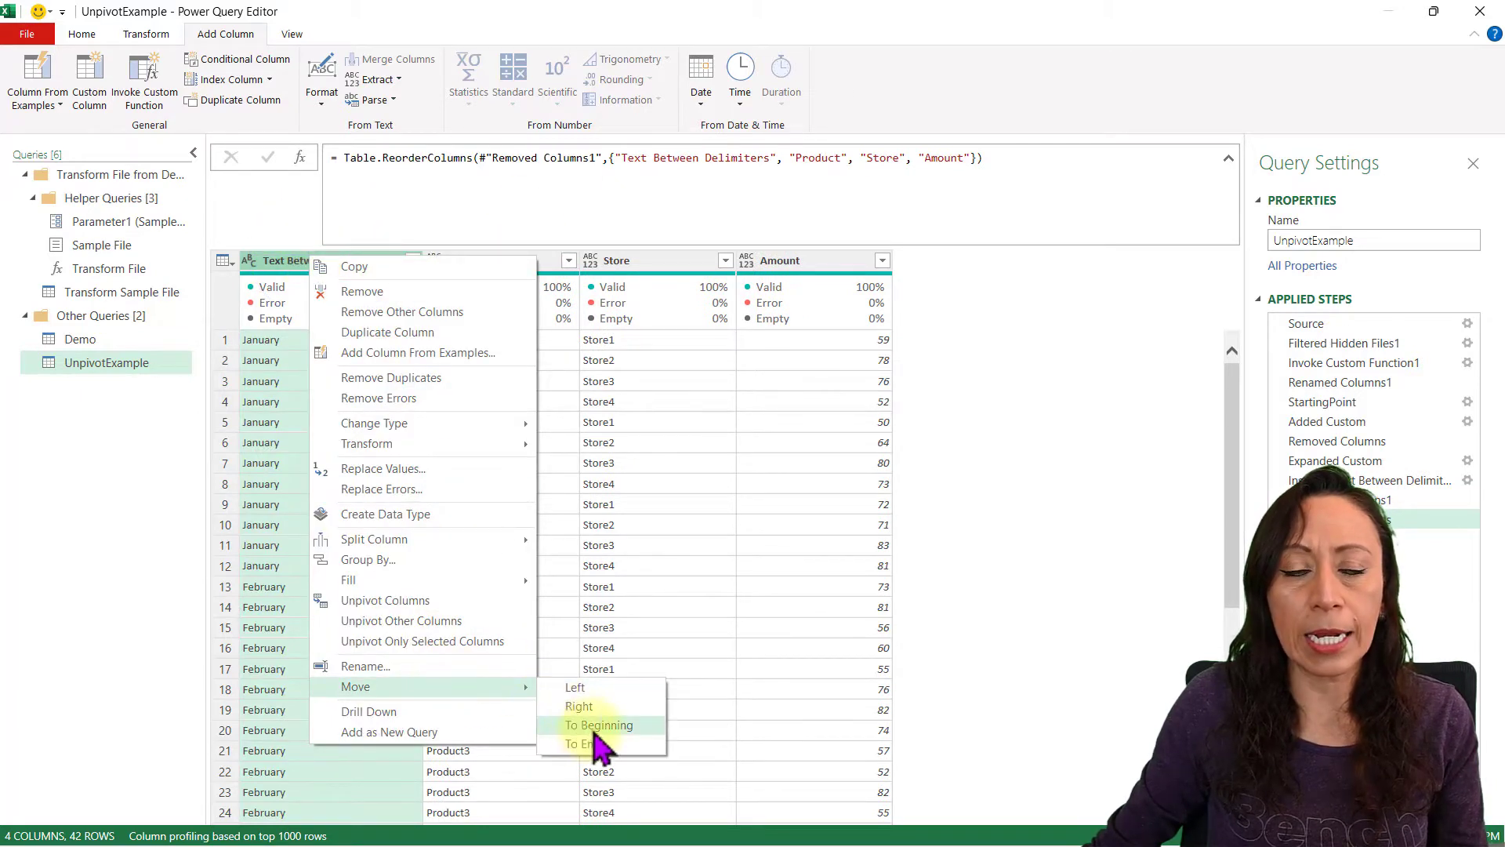
left_click(269, 265)
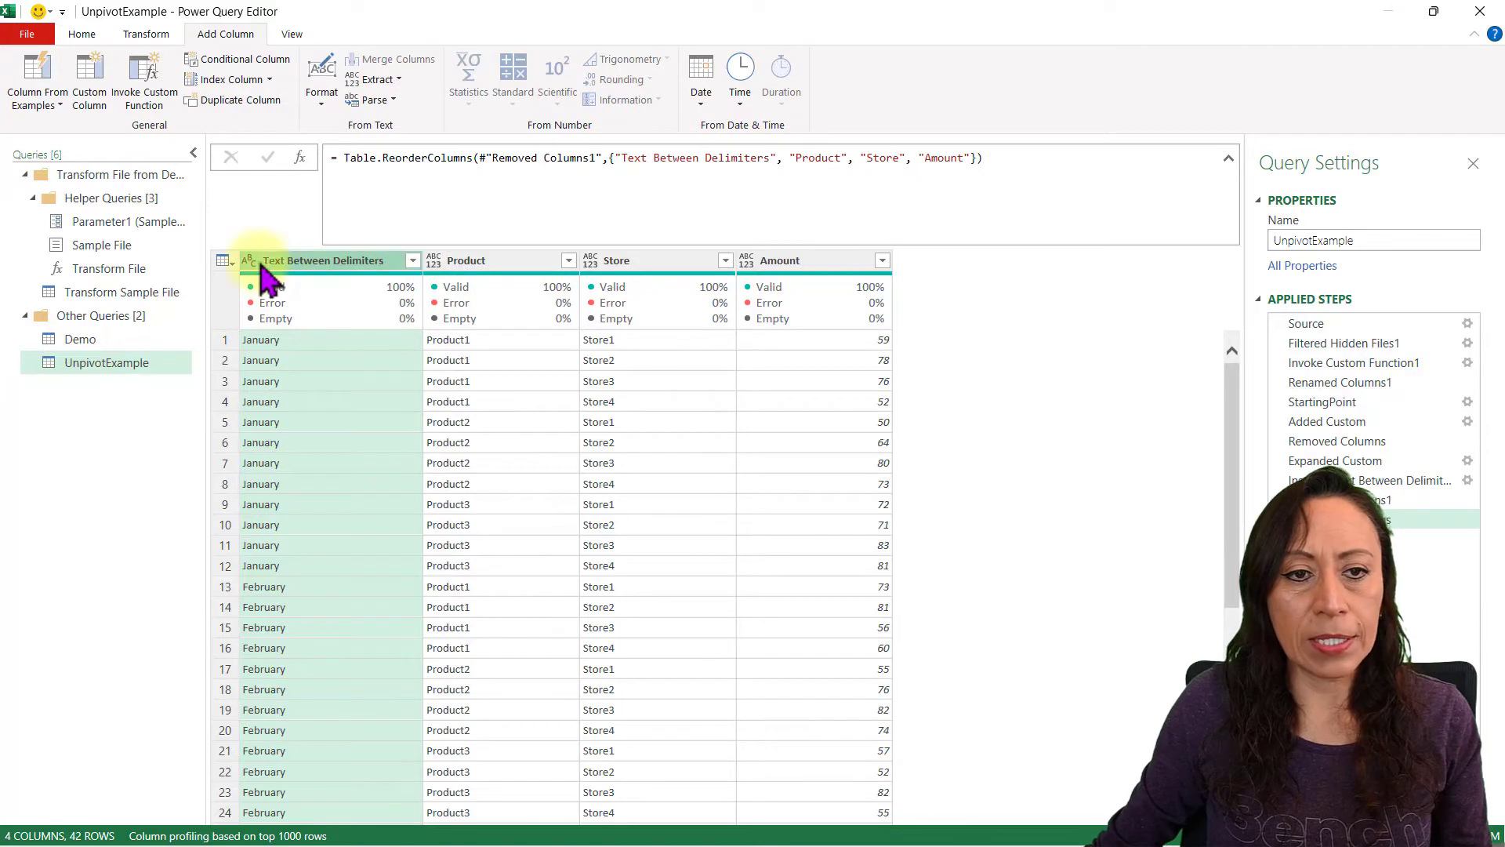
Step: Detect the data types of the Product, Store and Amount columns together
left_click(467, 262)
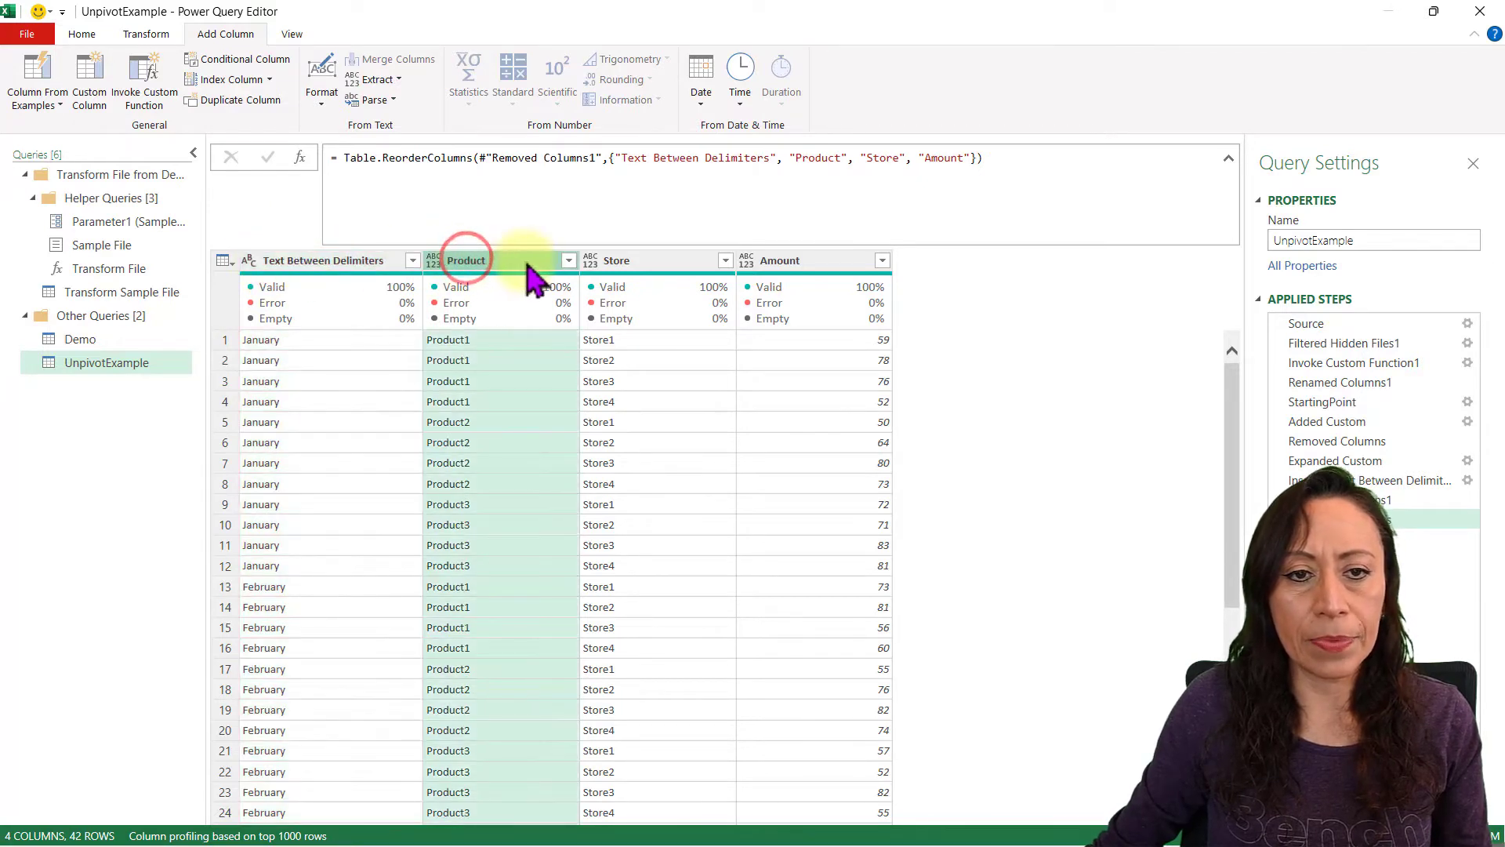
left_click(796, 261, "shift")
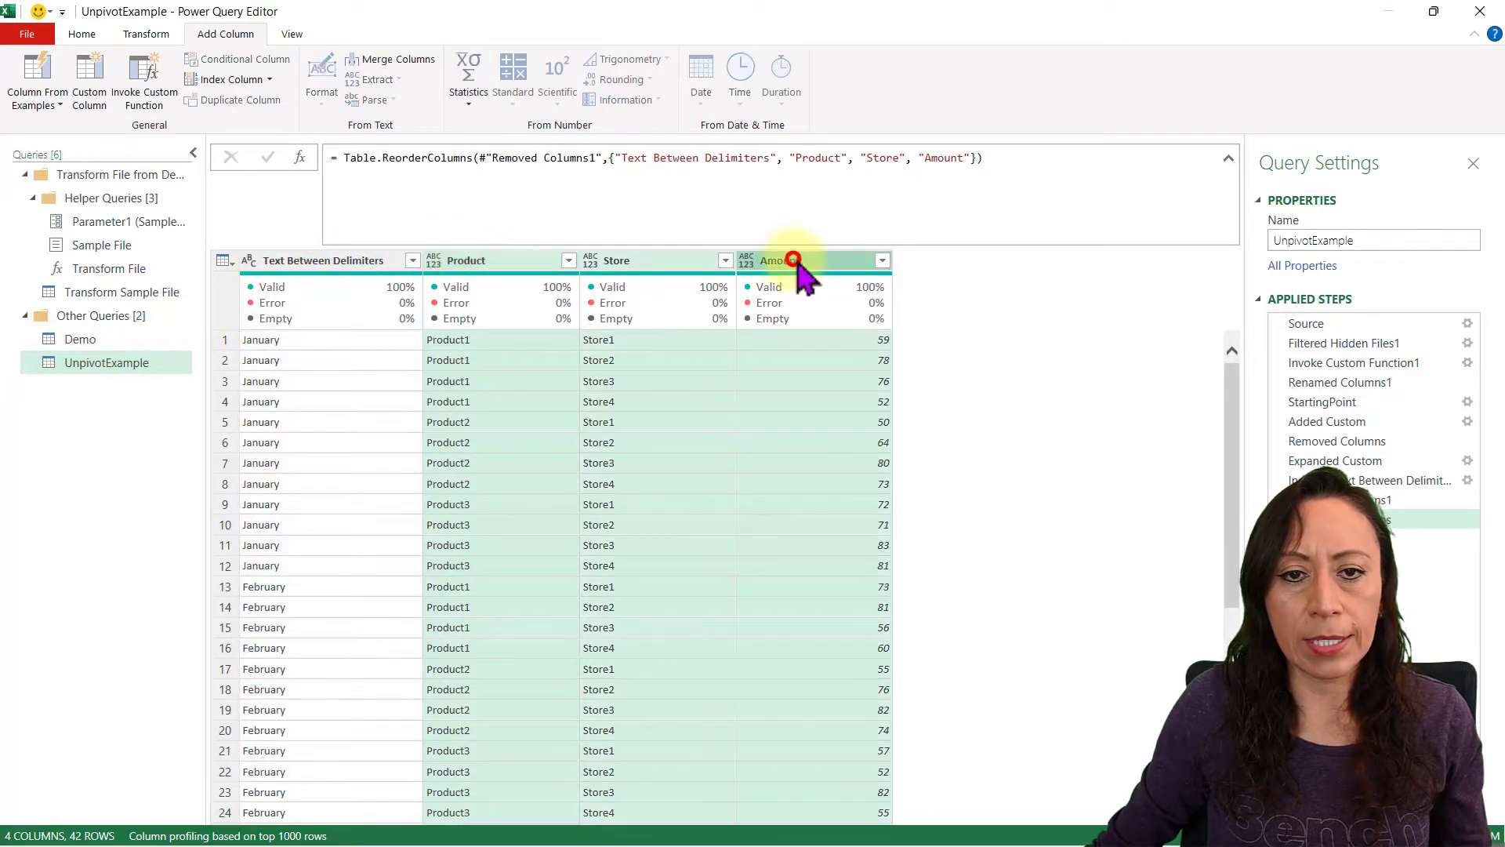
left_click(523, 262)
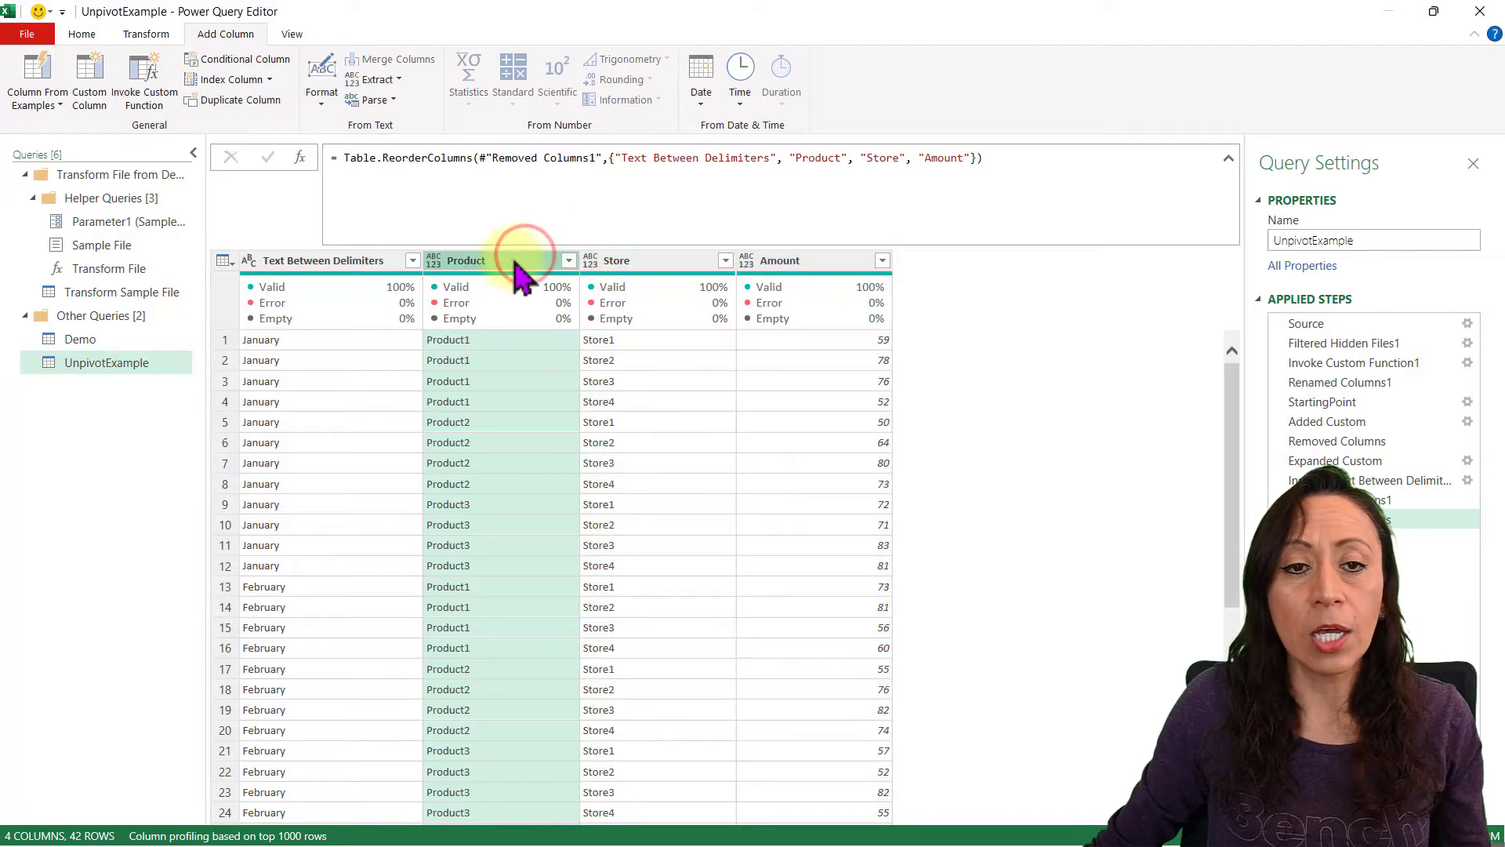
left_click(794, 266, "shift")
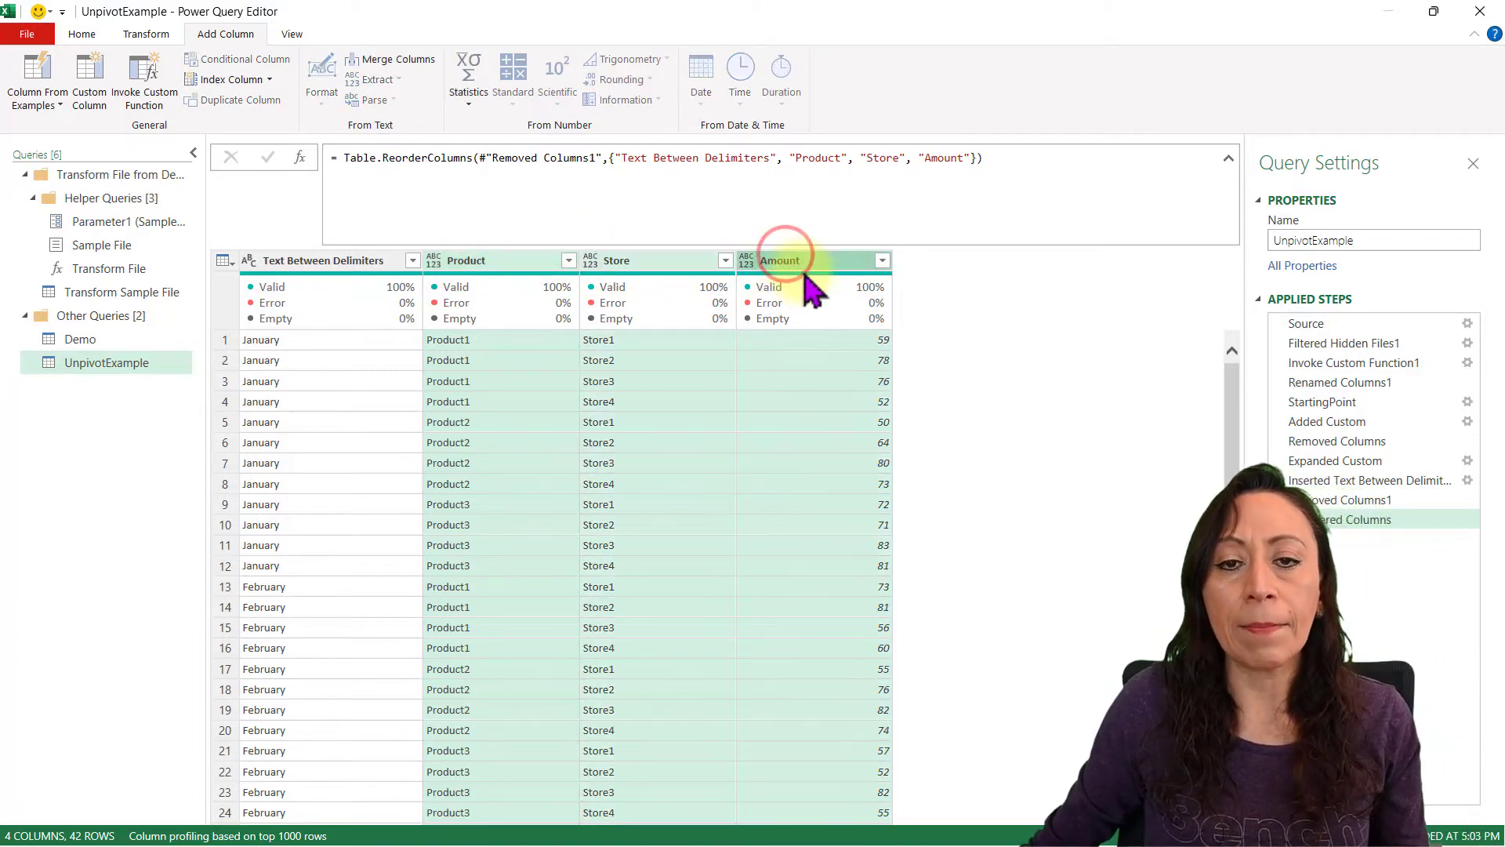
left_click(133, 35)
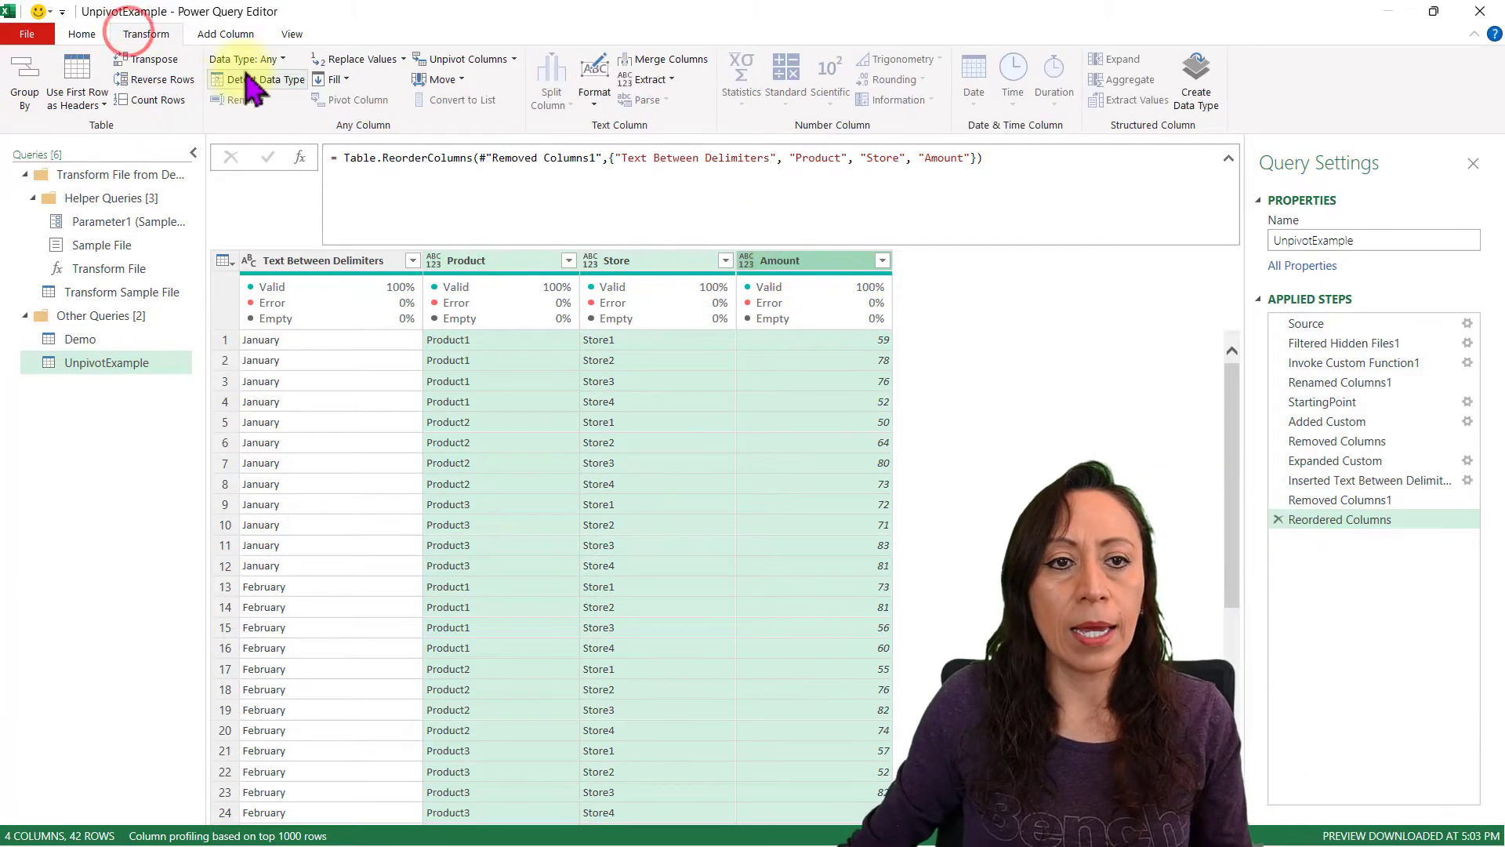
left_click(275, 80)
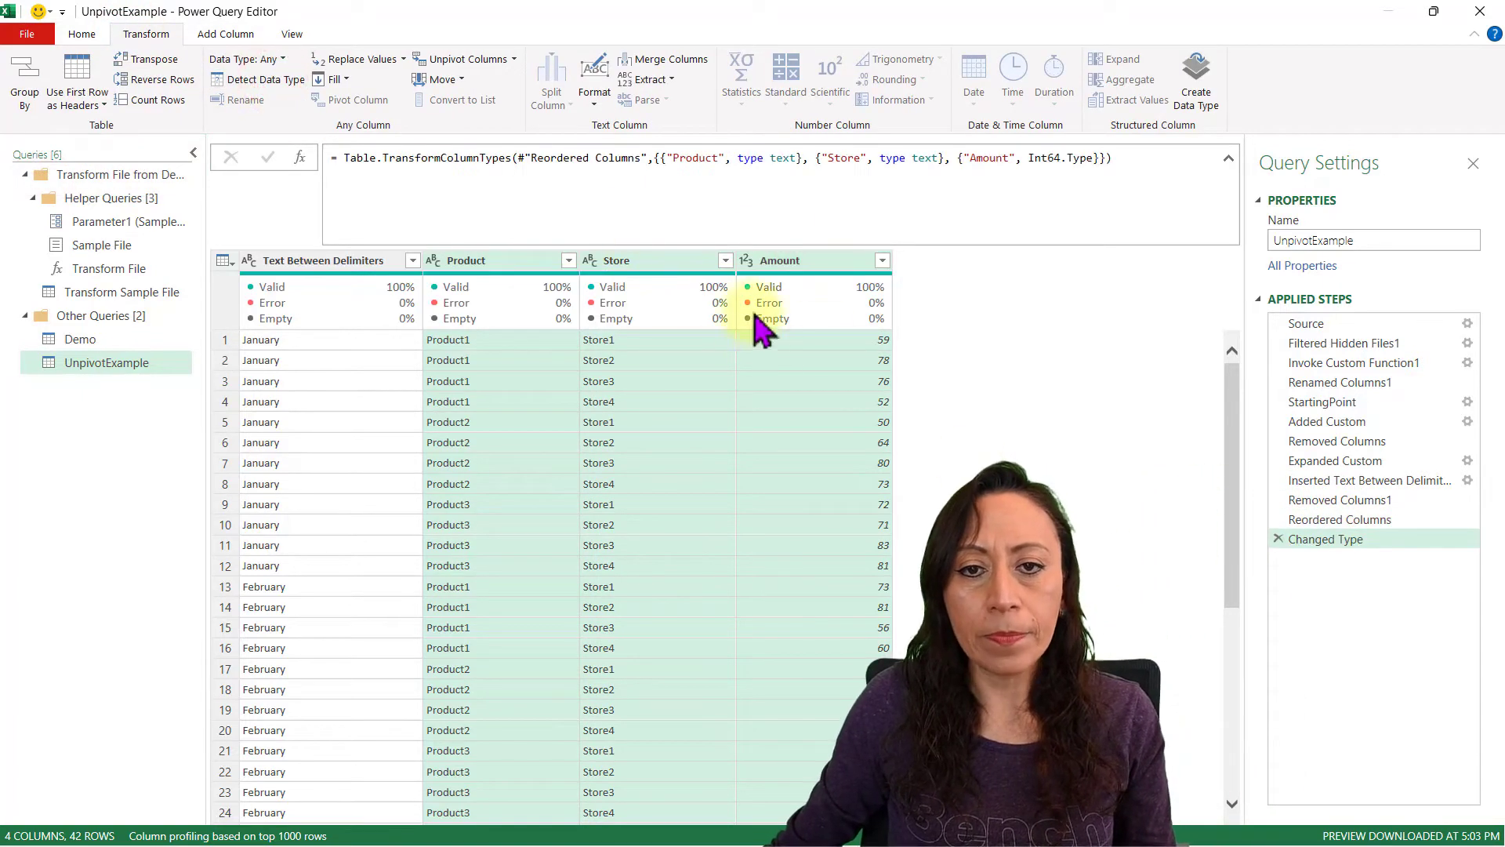
left_click(769, 259)
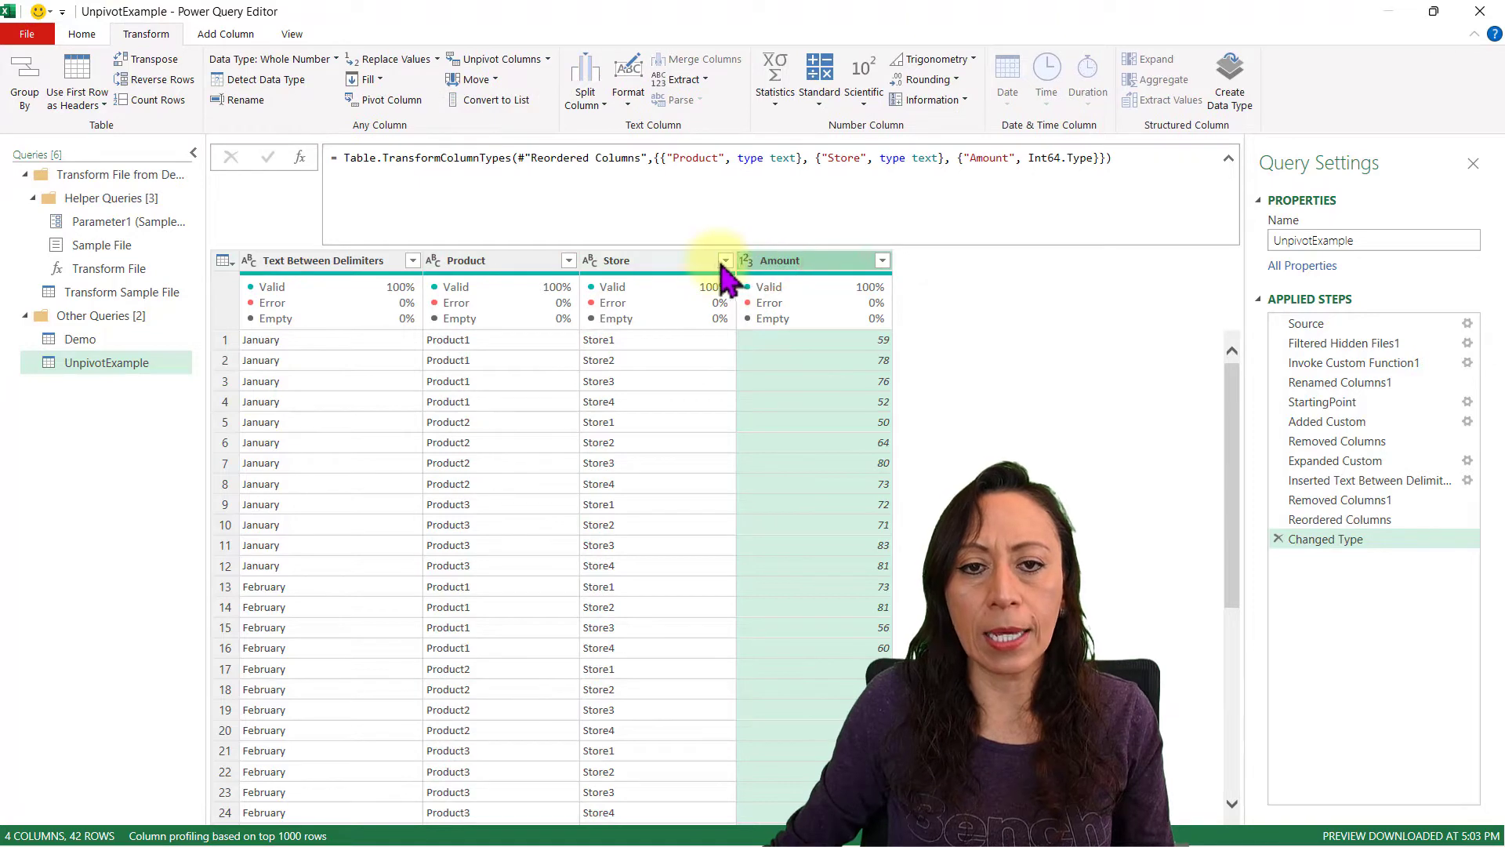
left_click(673, 260)
left_click(541, 260)
left_click(363, 260)
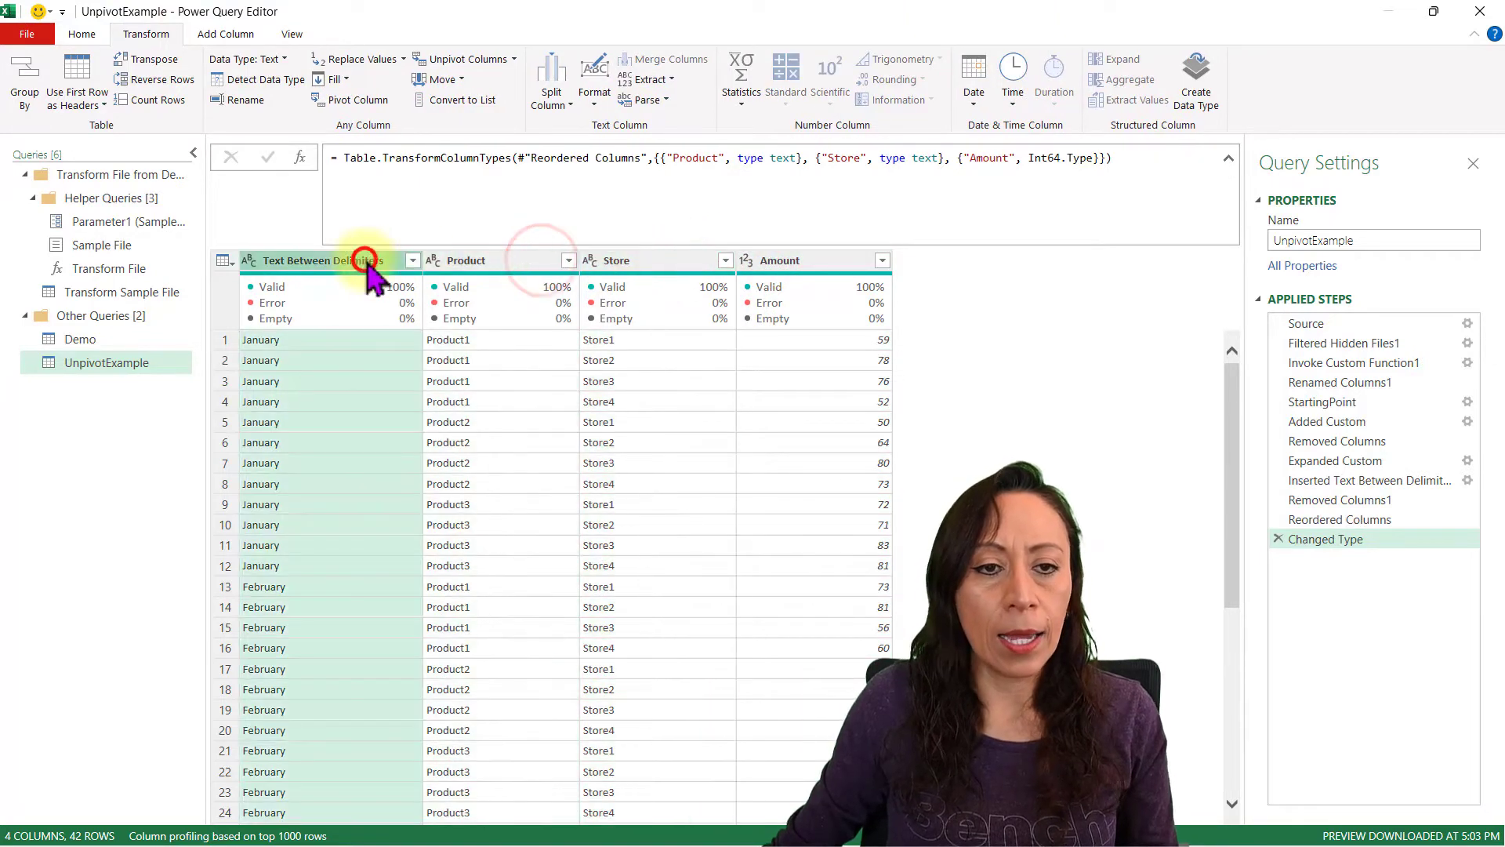
double_click(363, 260)
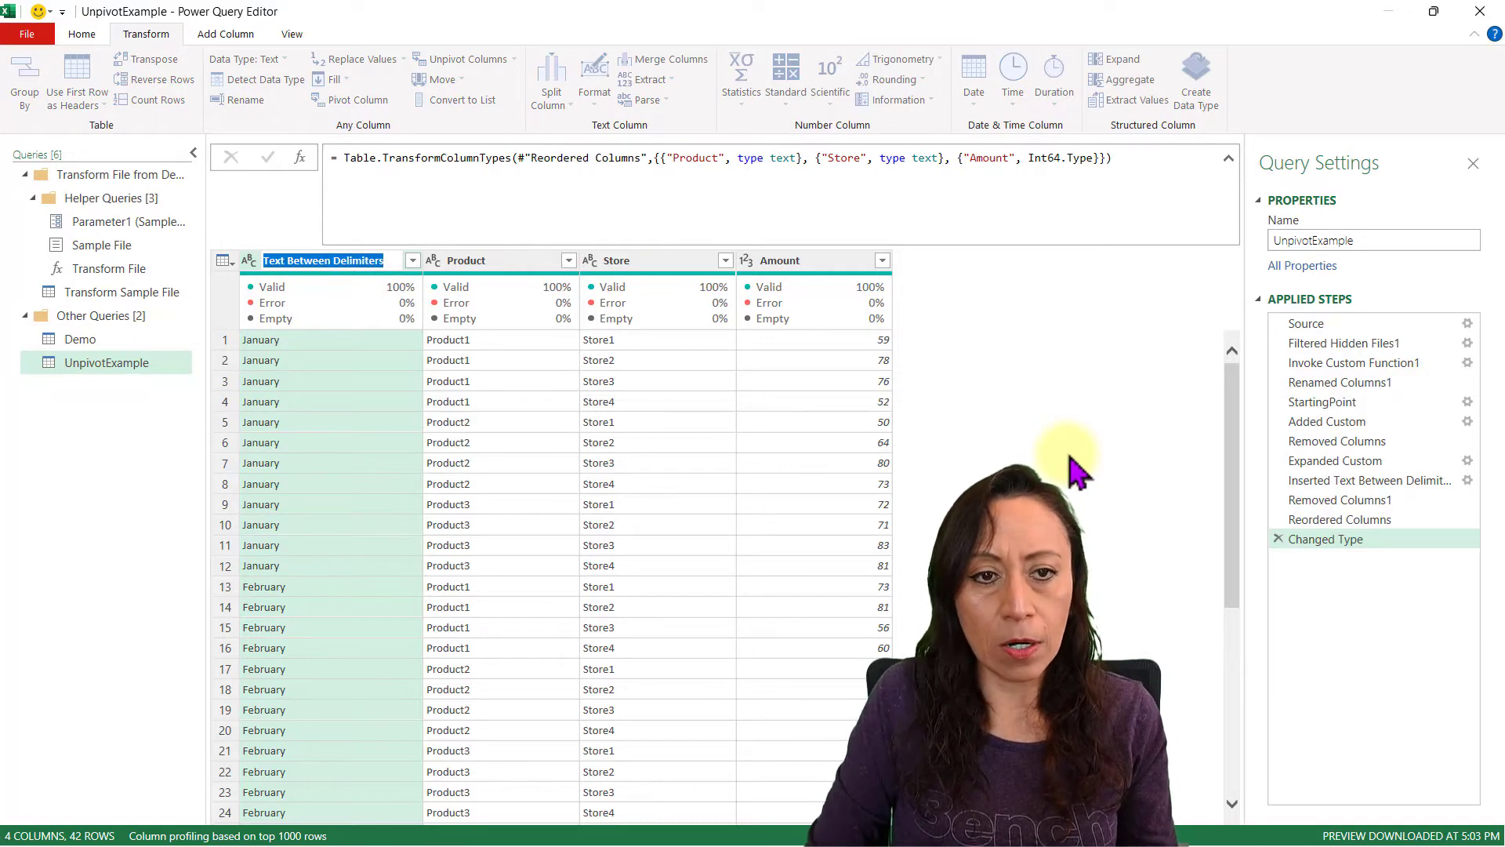
key("Escape")
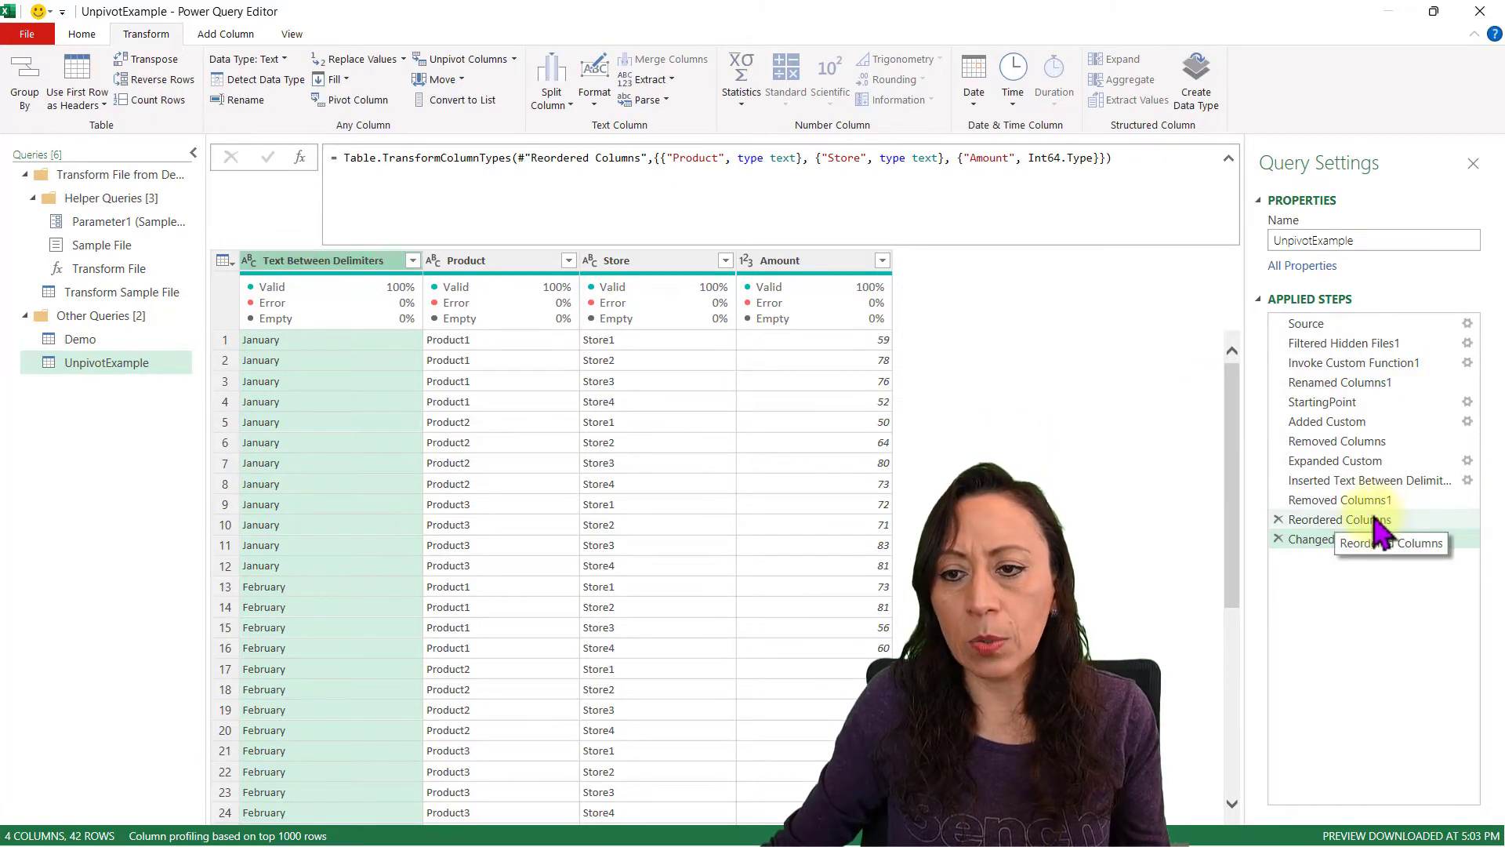
Step: In the Inserted Text Between Delimiters step's formula, change the new column's name to "Month"
left_click(1377, 500)
left_click(1373, 480)
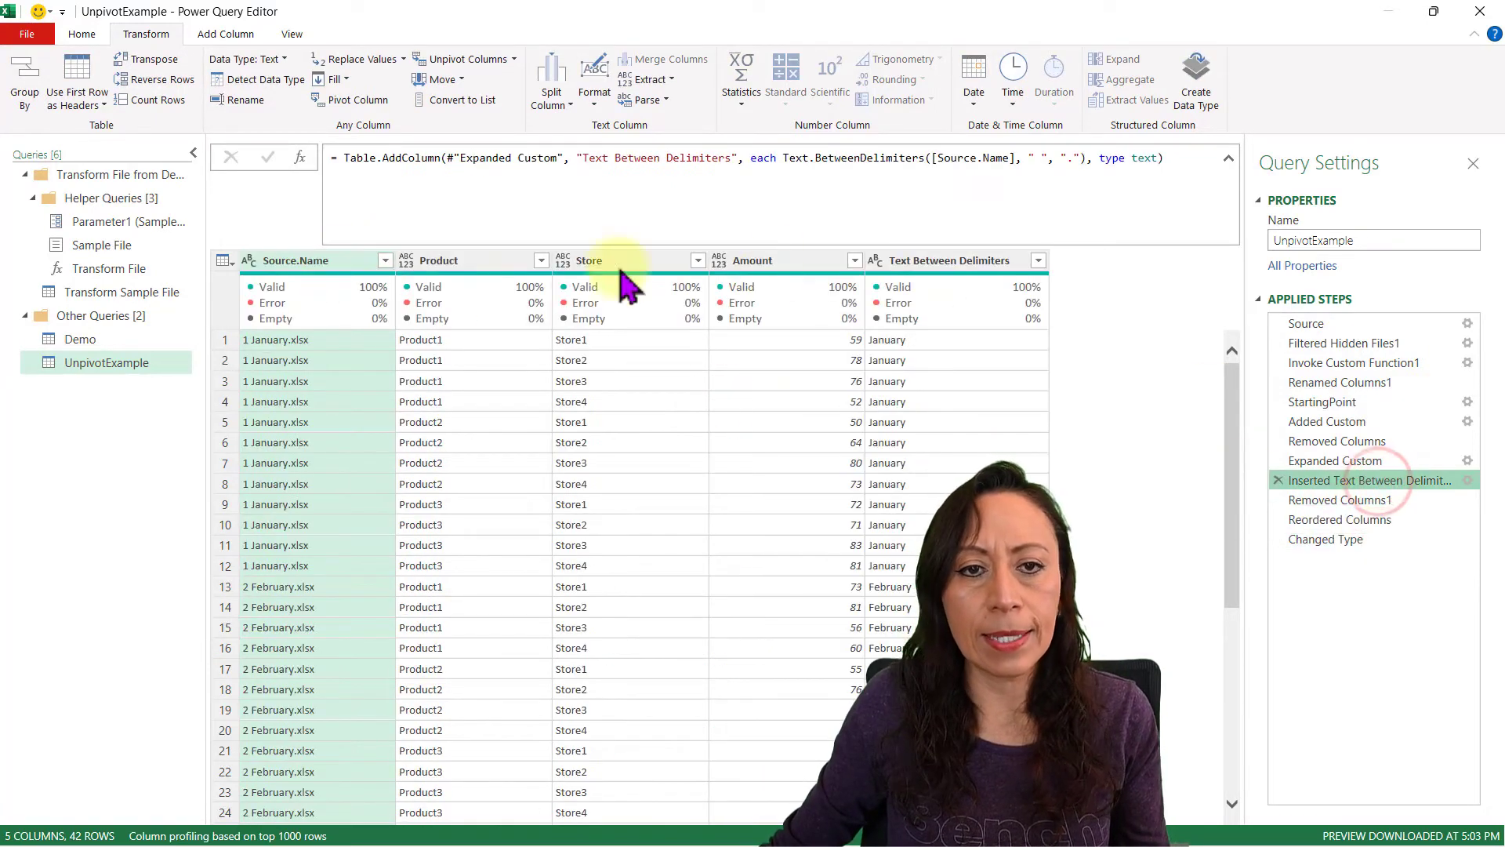
left_click_drag(586, 158, 720, 157)
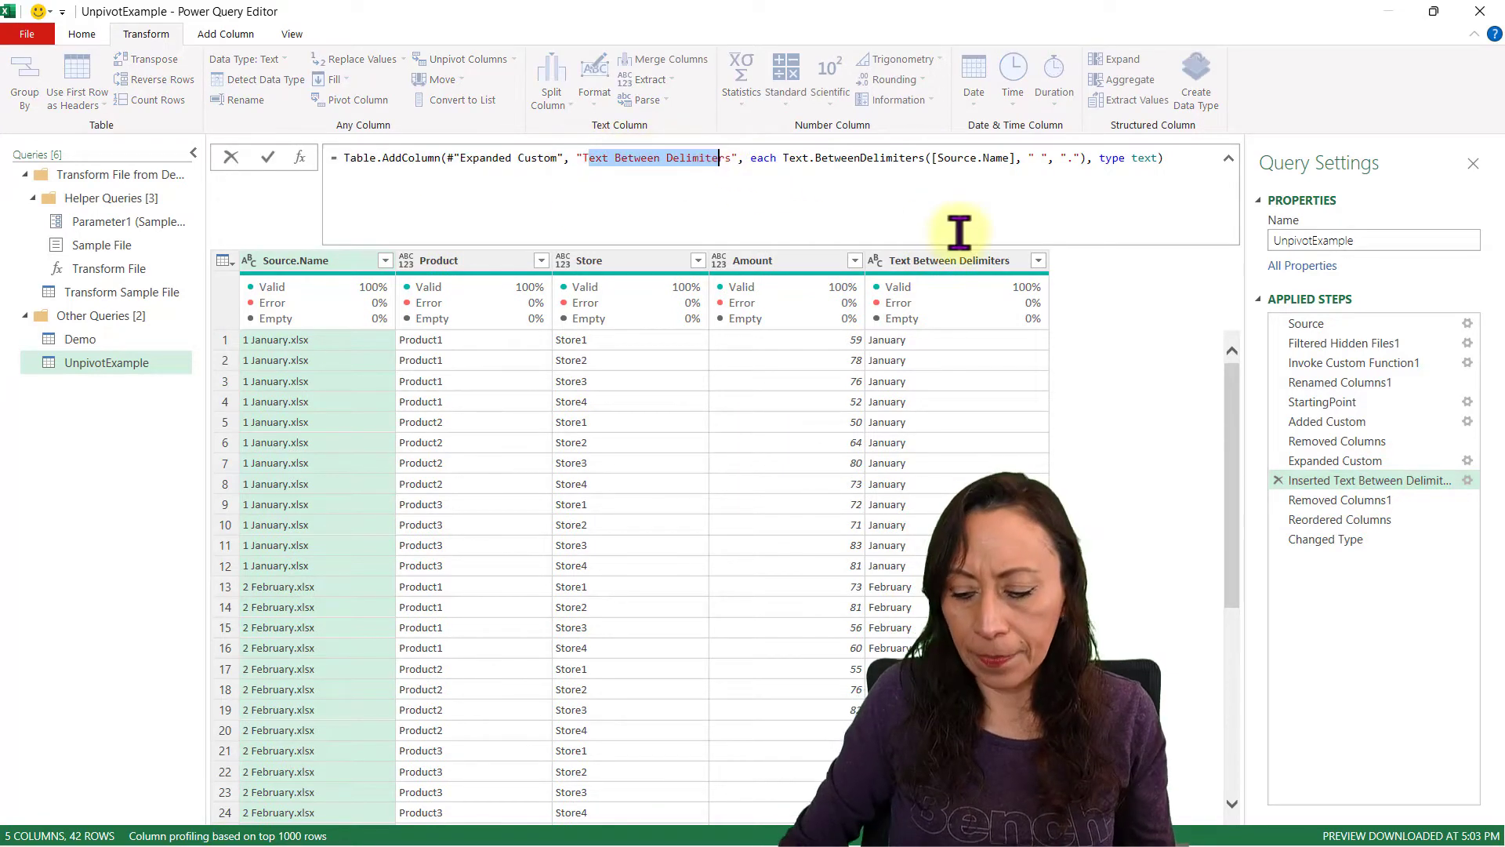
key("Delete")
key("Delete")
key("Delete")
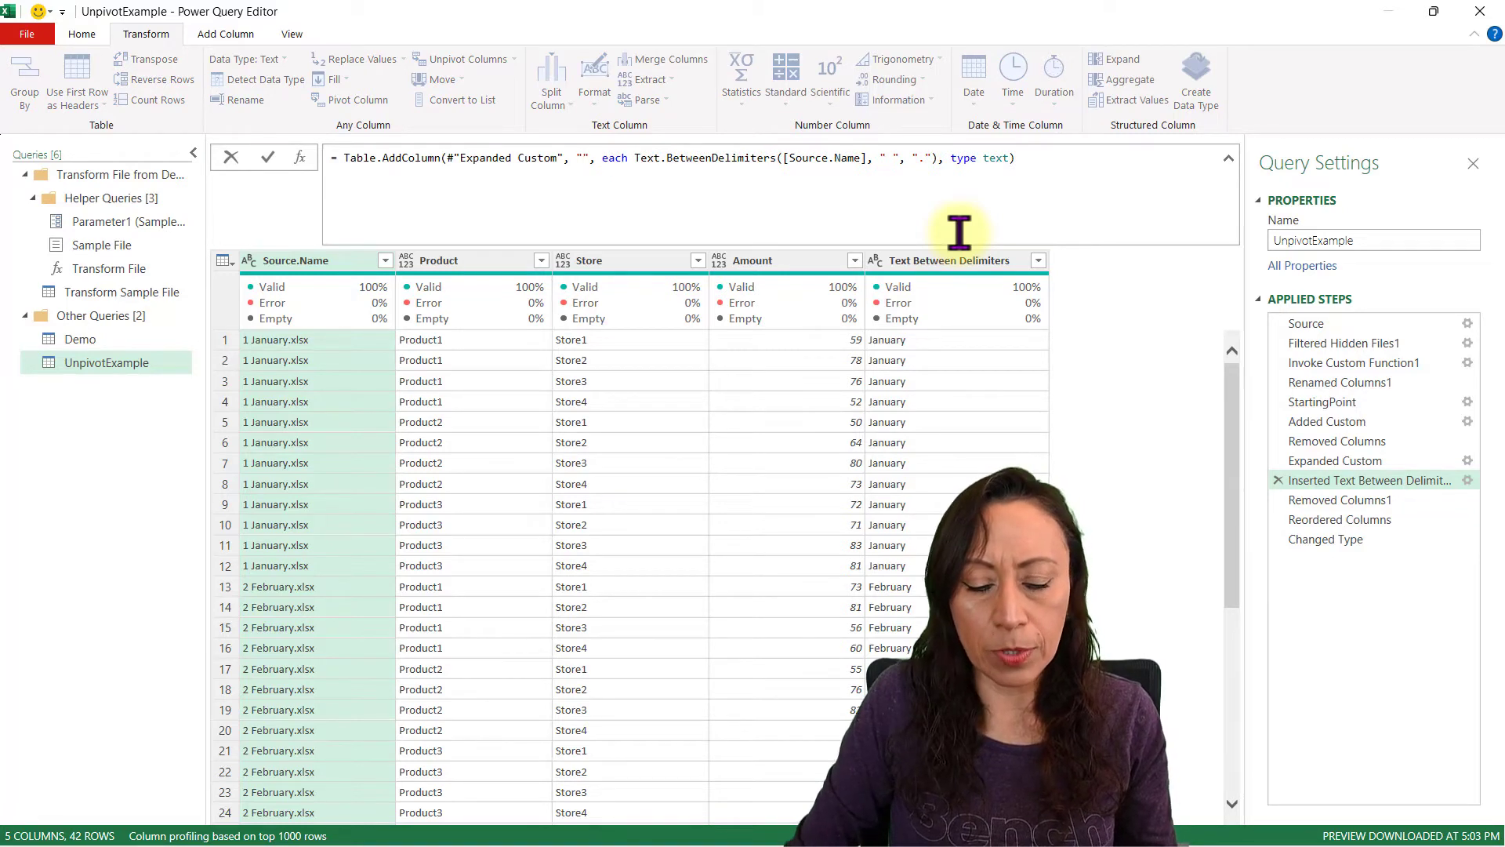
type("Month")
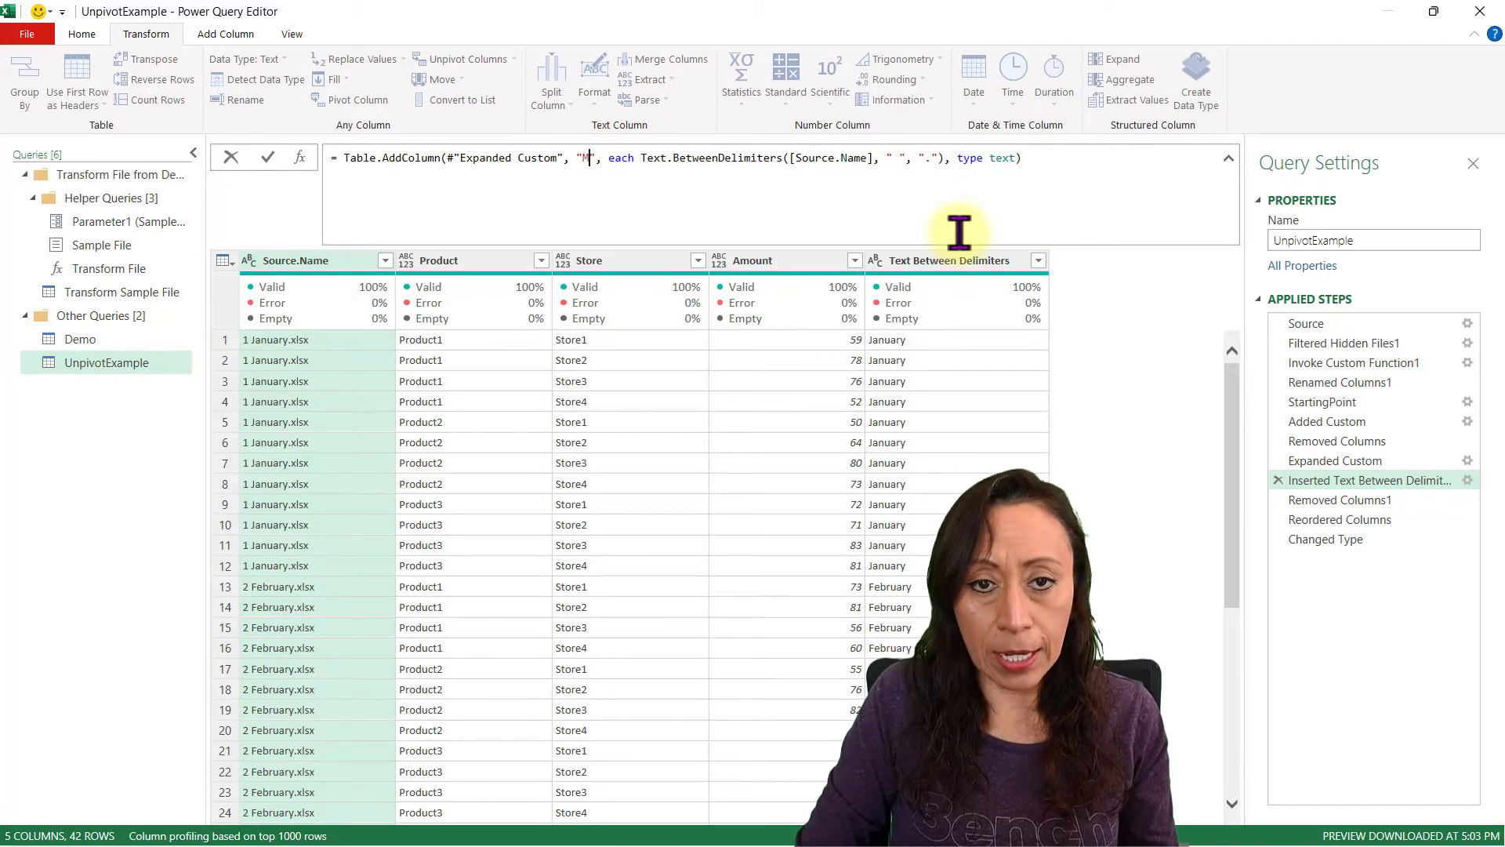
key("Return")
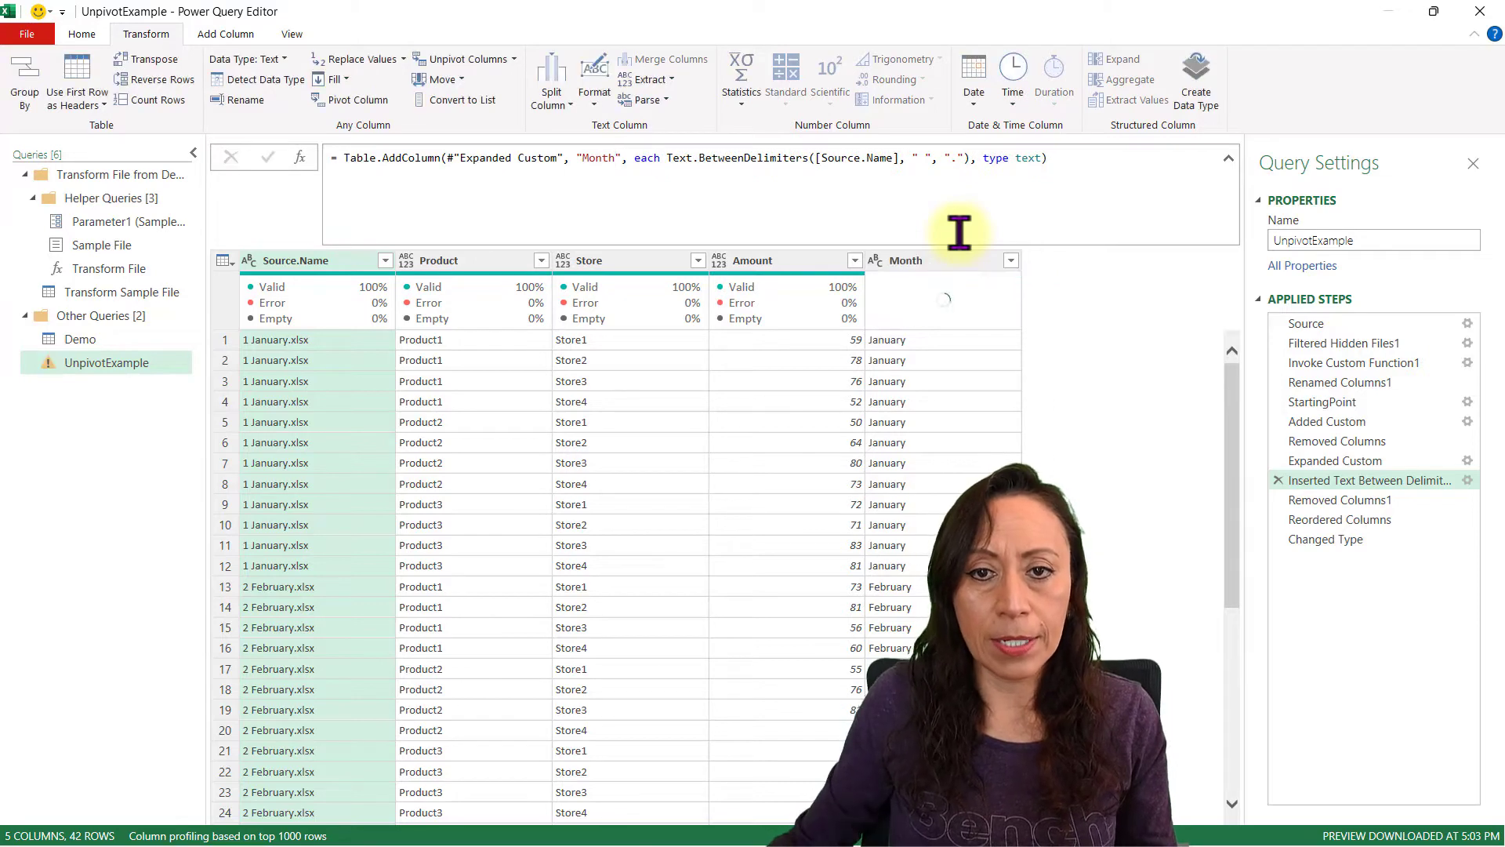
Step: Replace "Text Between Delimiters" with "Month" in the Reordered Columns step's formula and return to the Changed Type step
left_click(1348, 500)
left_click(1349, 519)
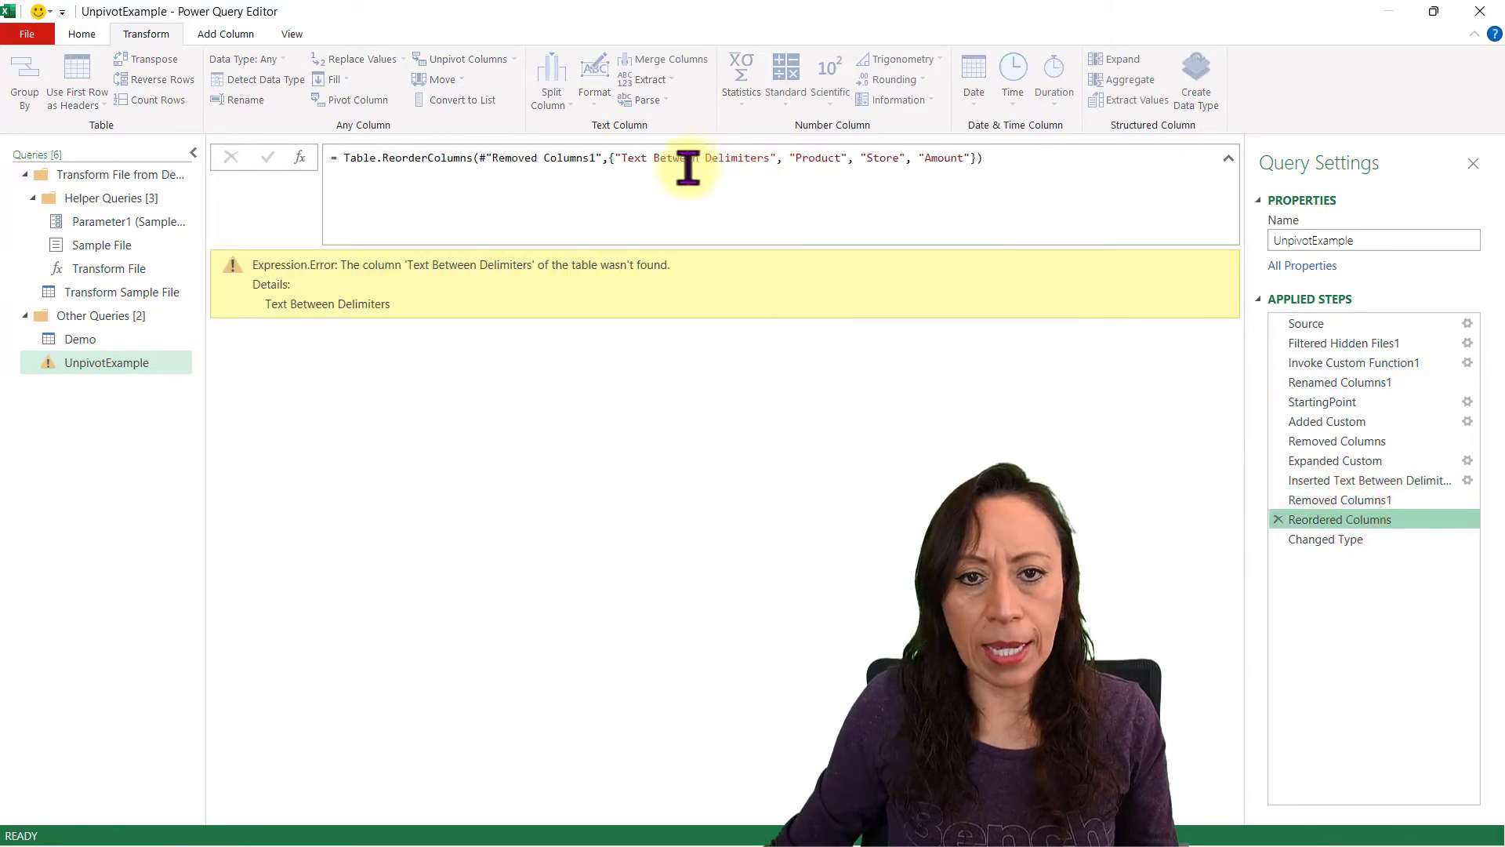
left_click_drag(622, 159, 775, 159)
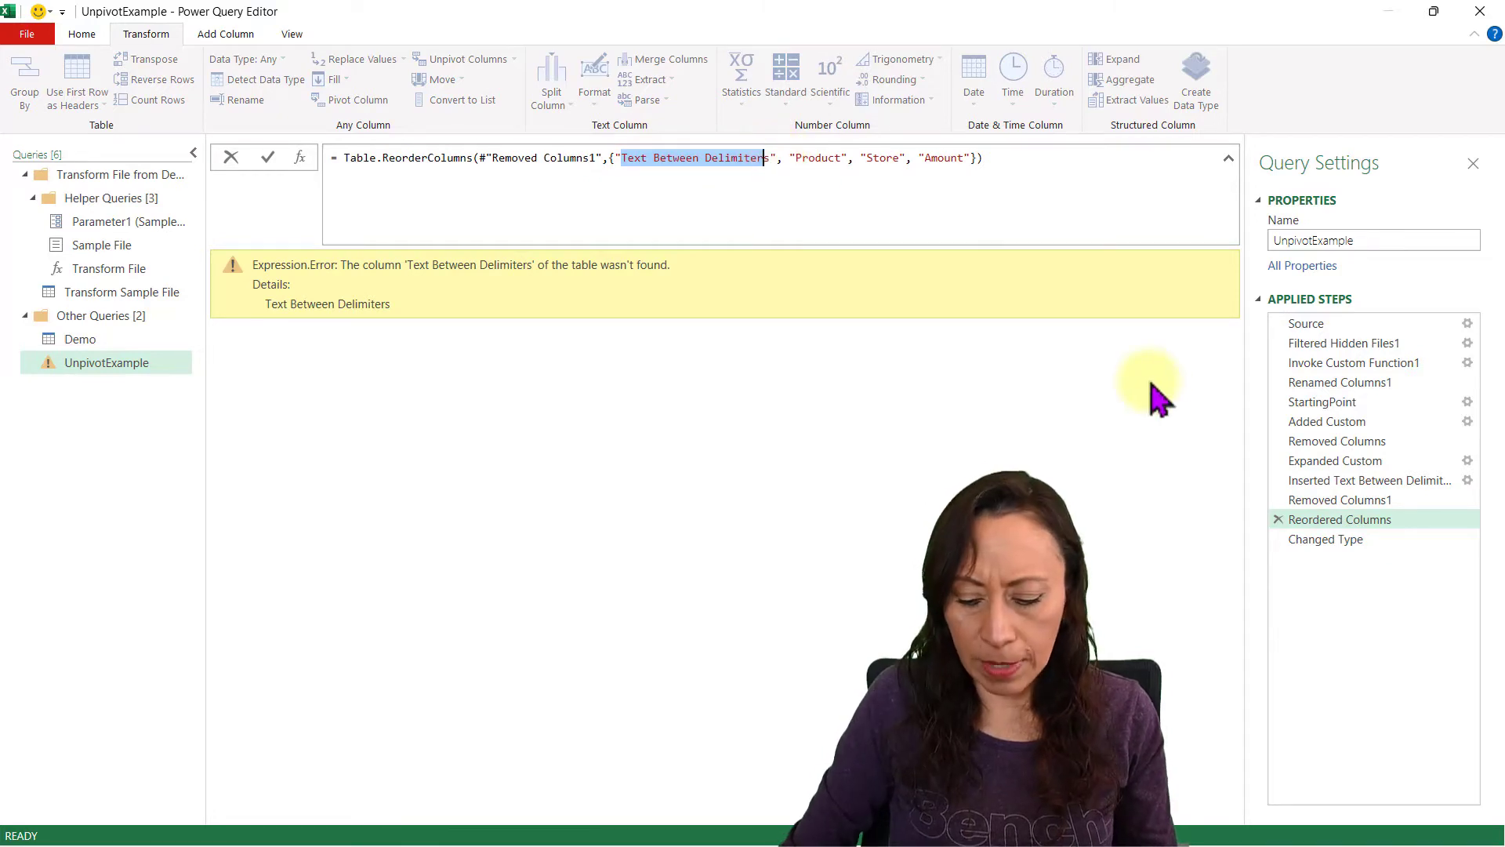
key("Delete")
key("Delete")
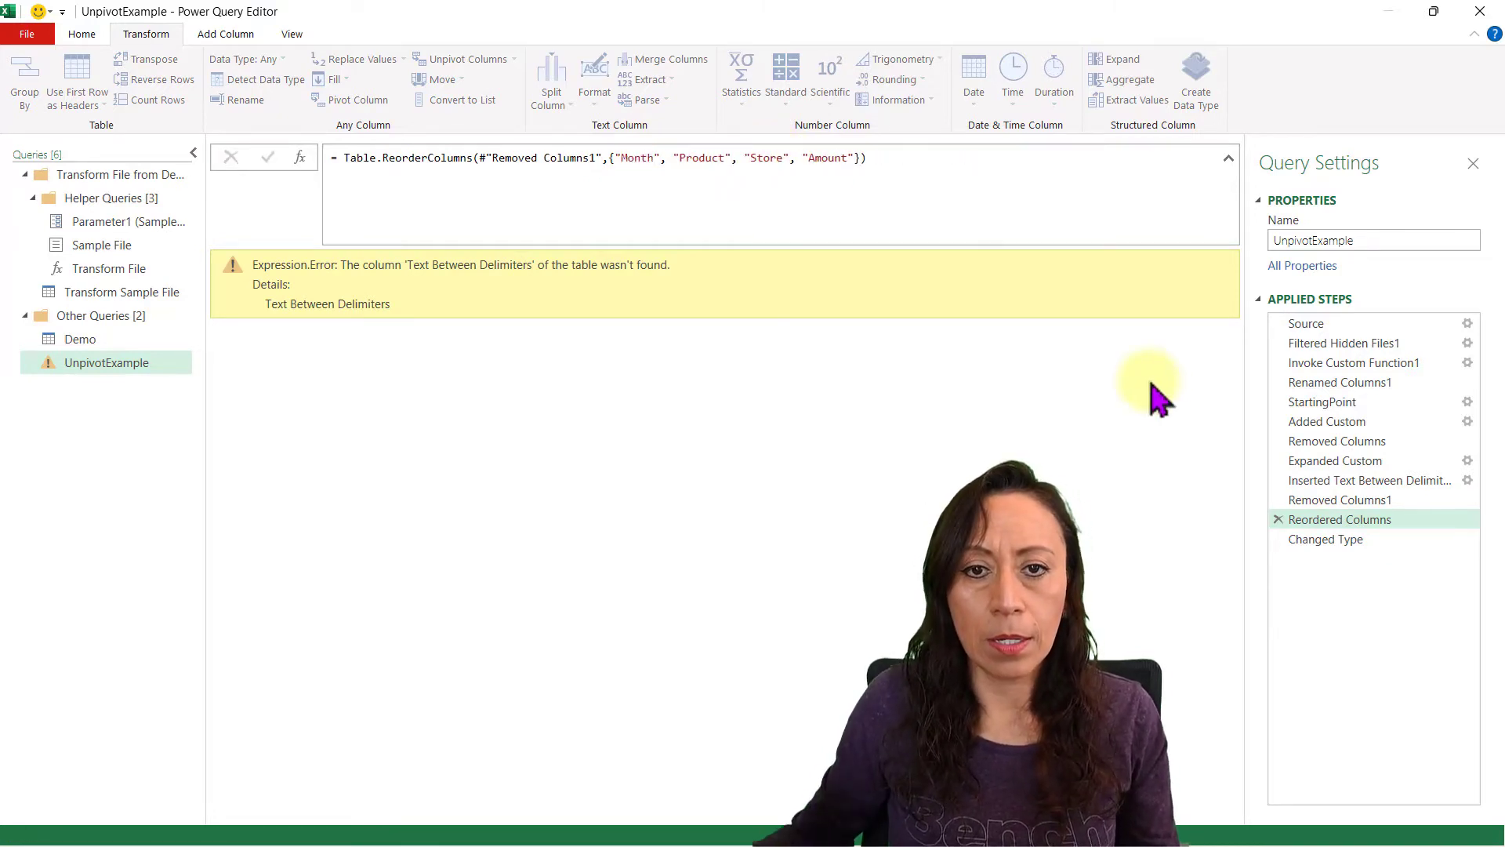
left_click(1376, 542)
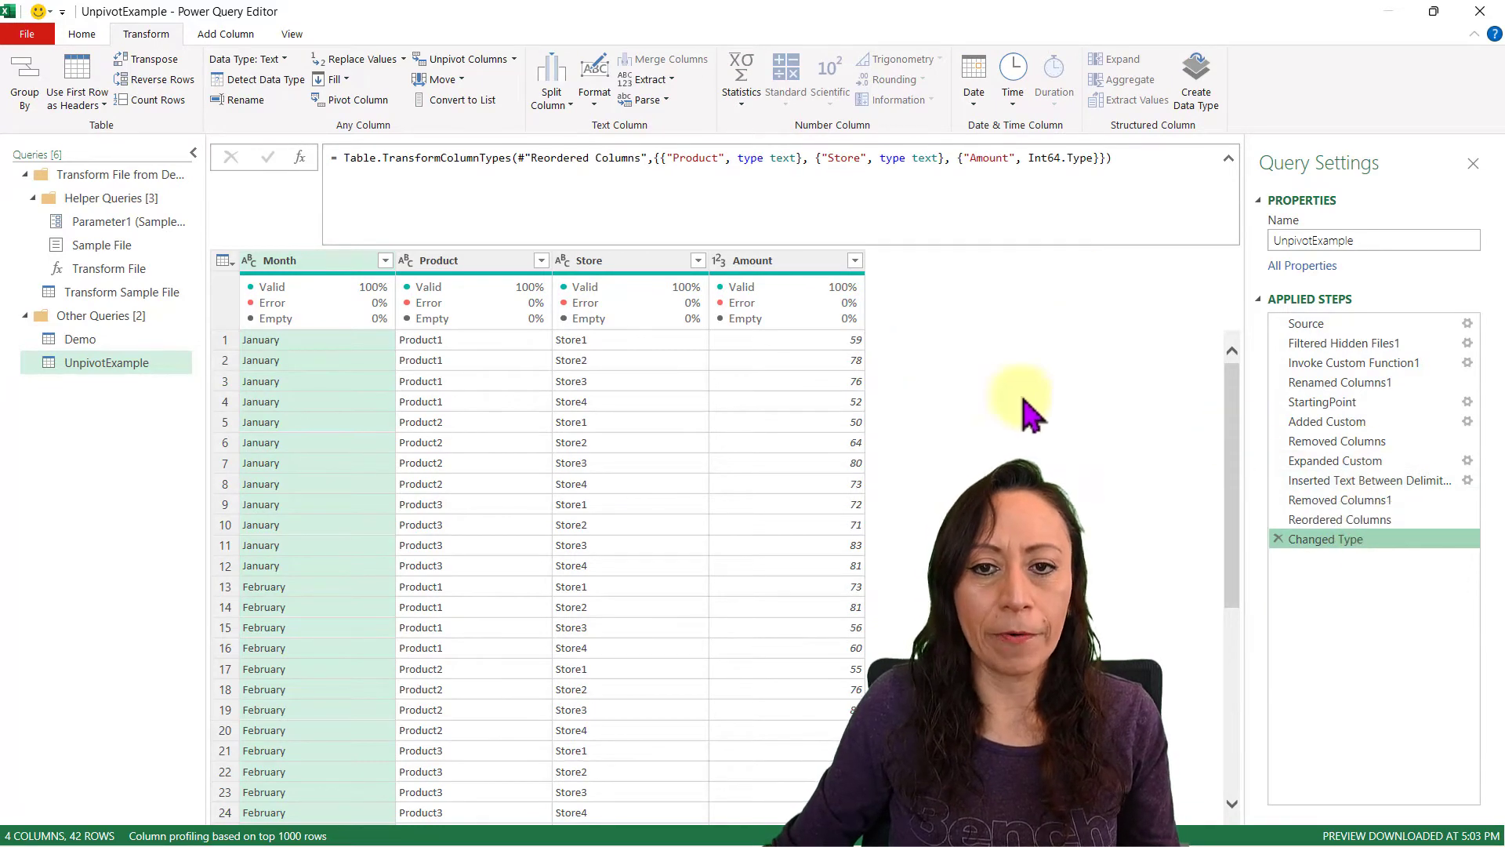
Step: Close the query editor and load the query as a PivotTable Report in the existing worksheet at cell A1
left_click(82, 34)
left_click(25, 95)
left_click(64, 145)
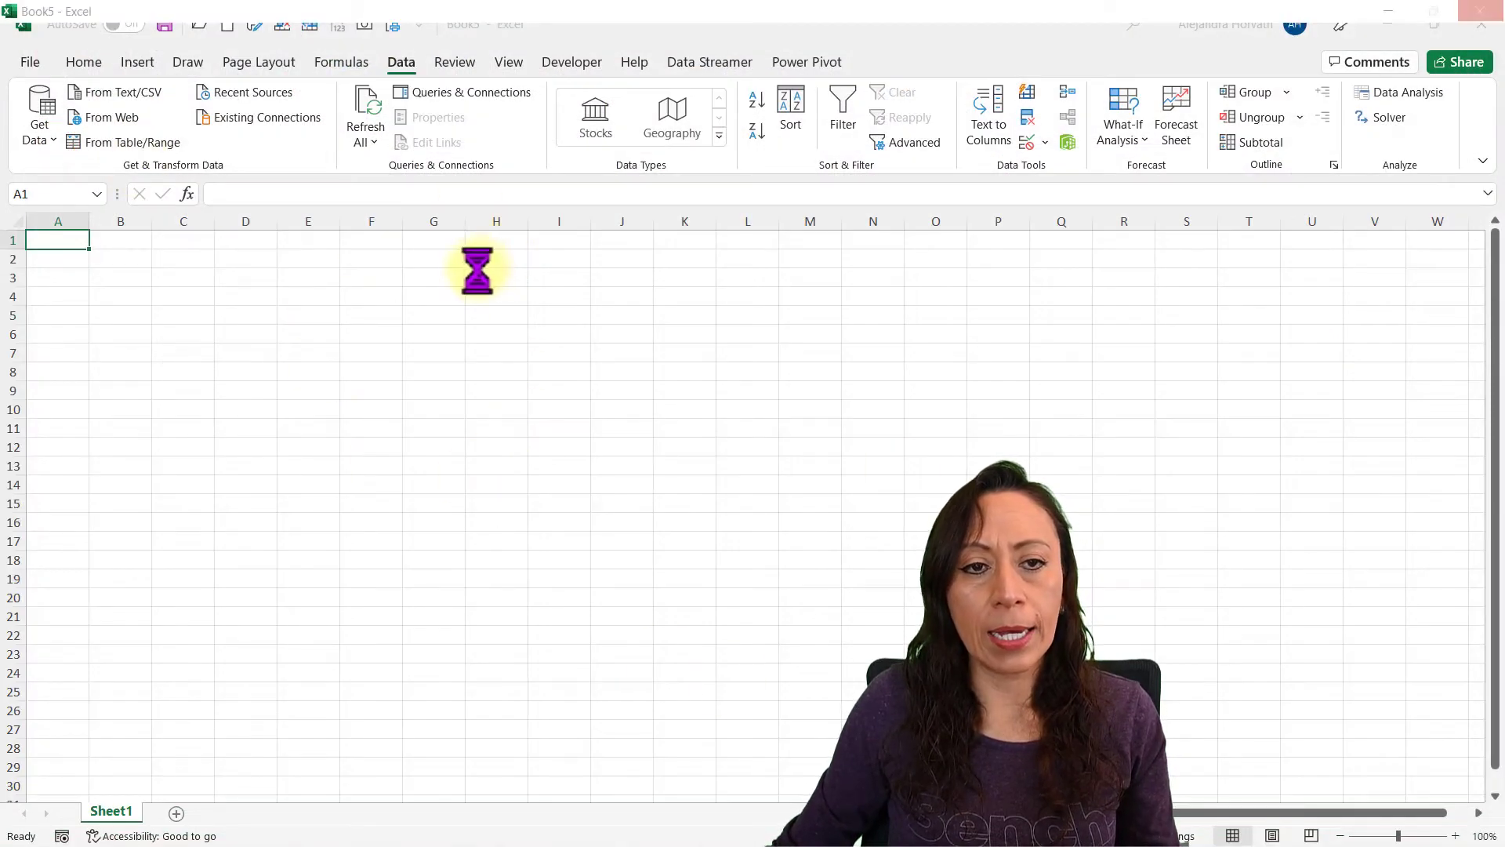
left_click(603, 383)
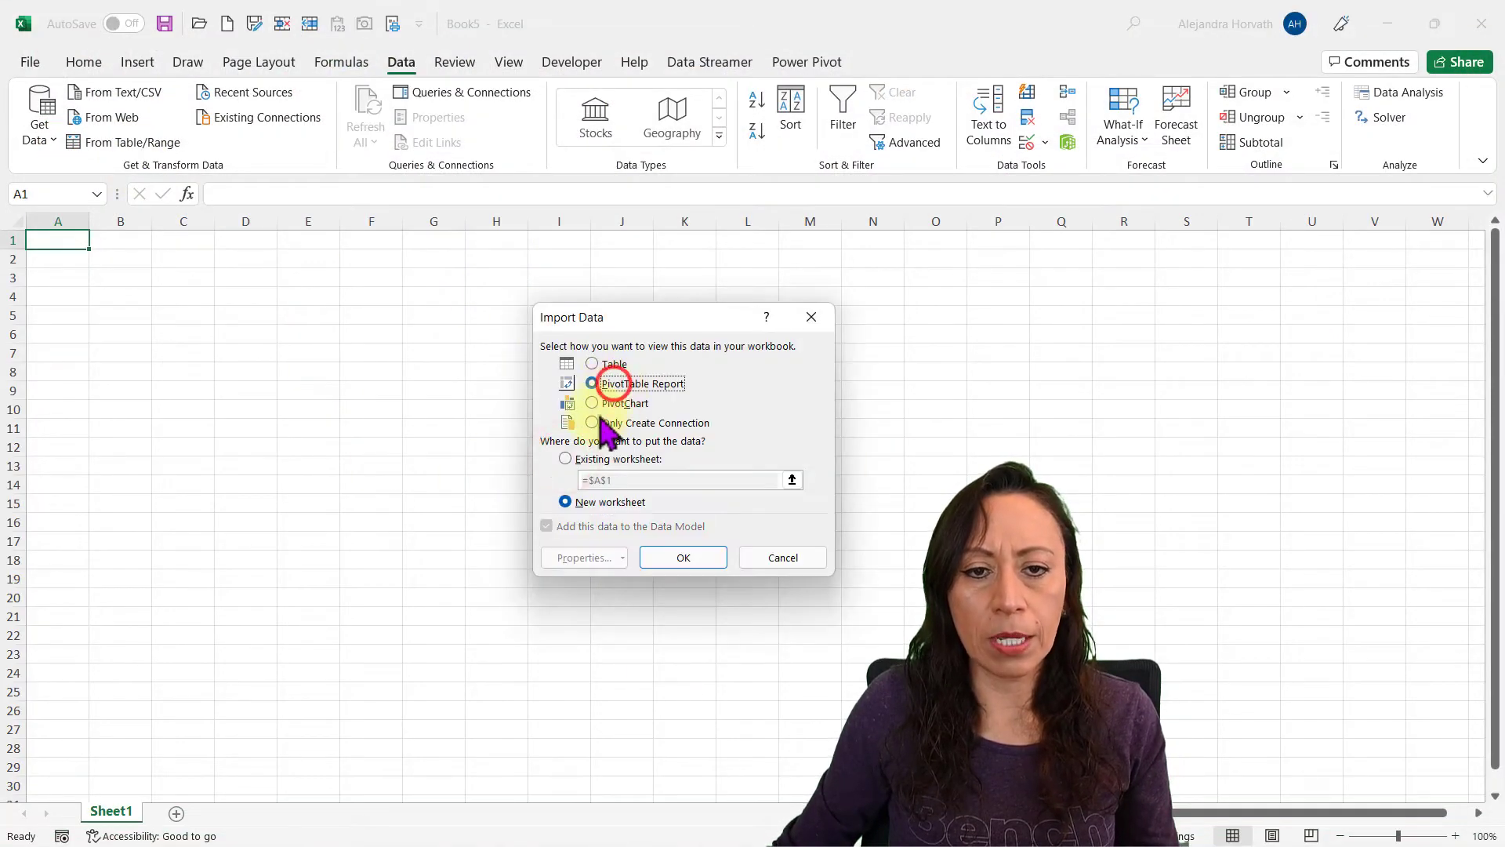
left_click(561, 458)
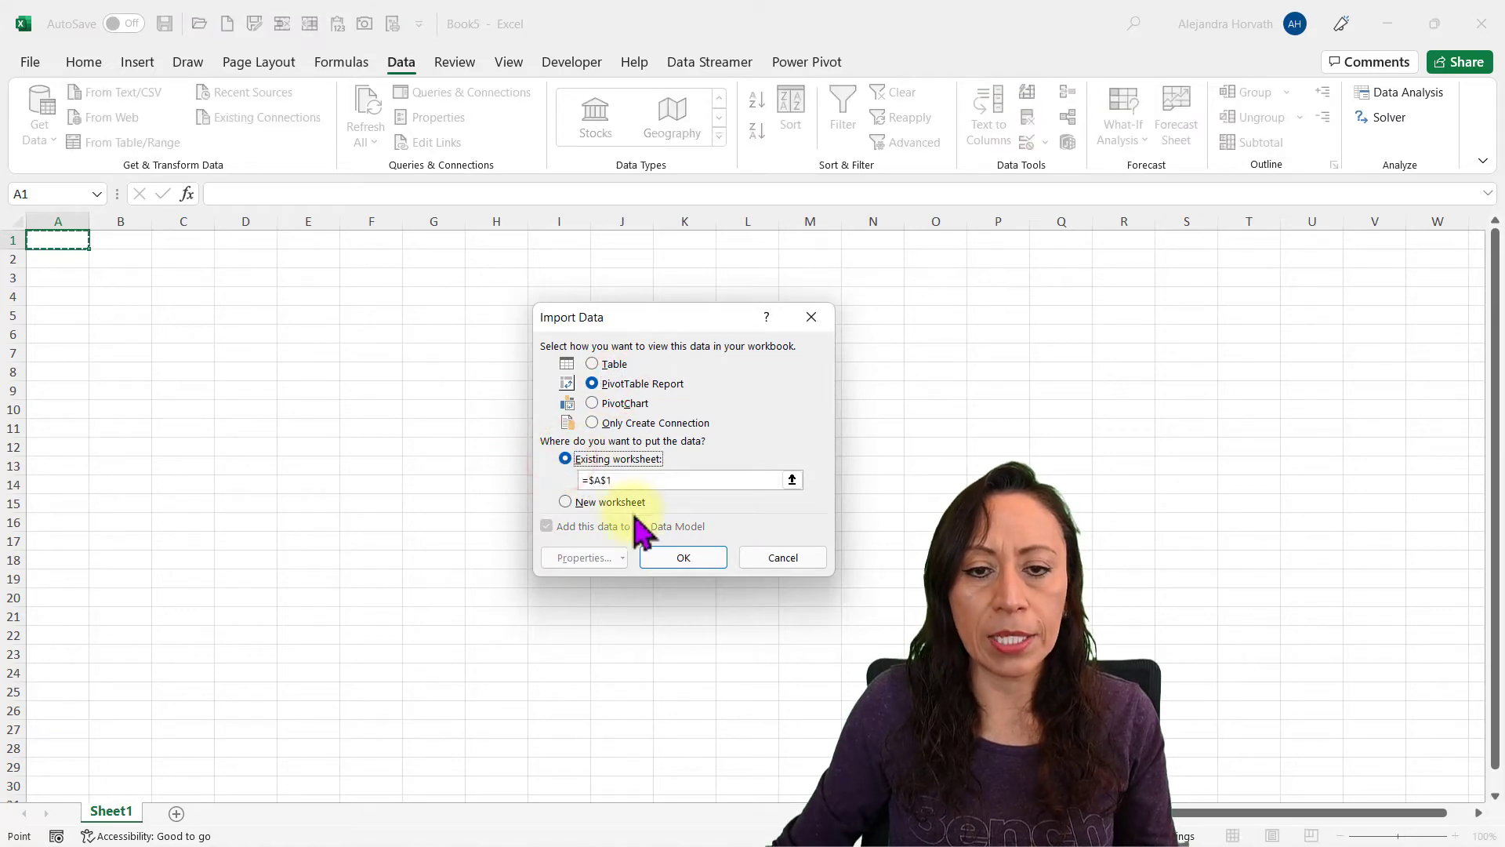
left_click(687, 557)
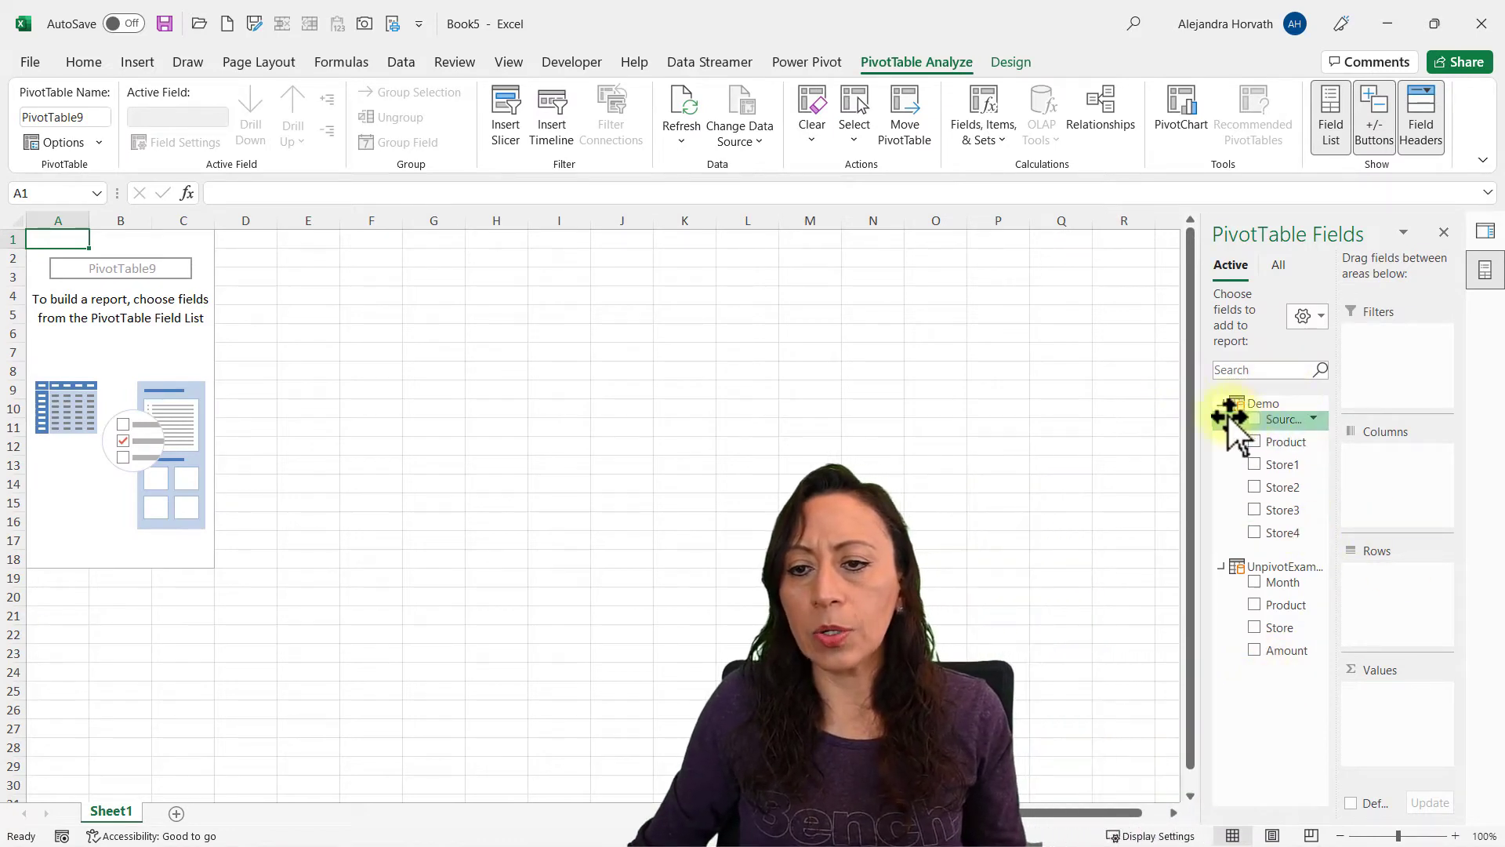
Step: Widen the PivotTable field list and remove the Demo table from its active tables
left_click_drag(1203, 447, 1019, 439)
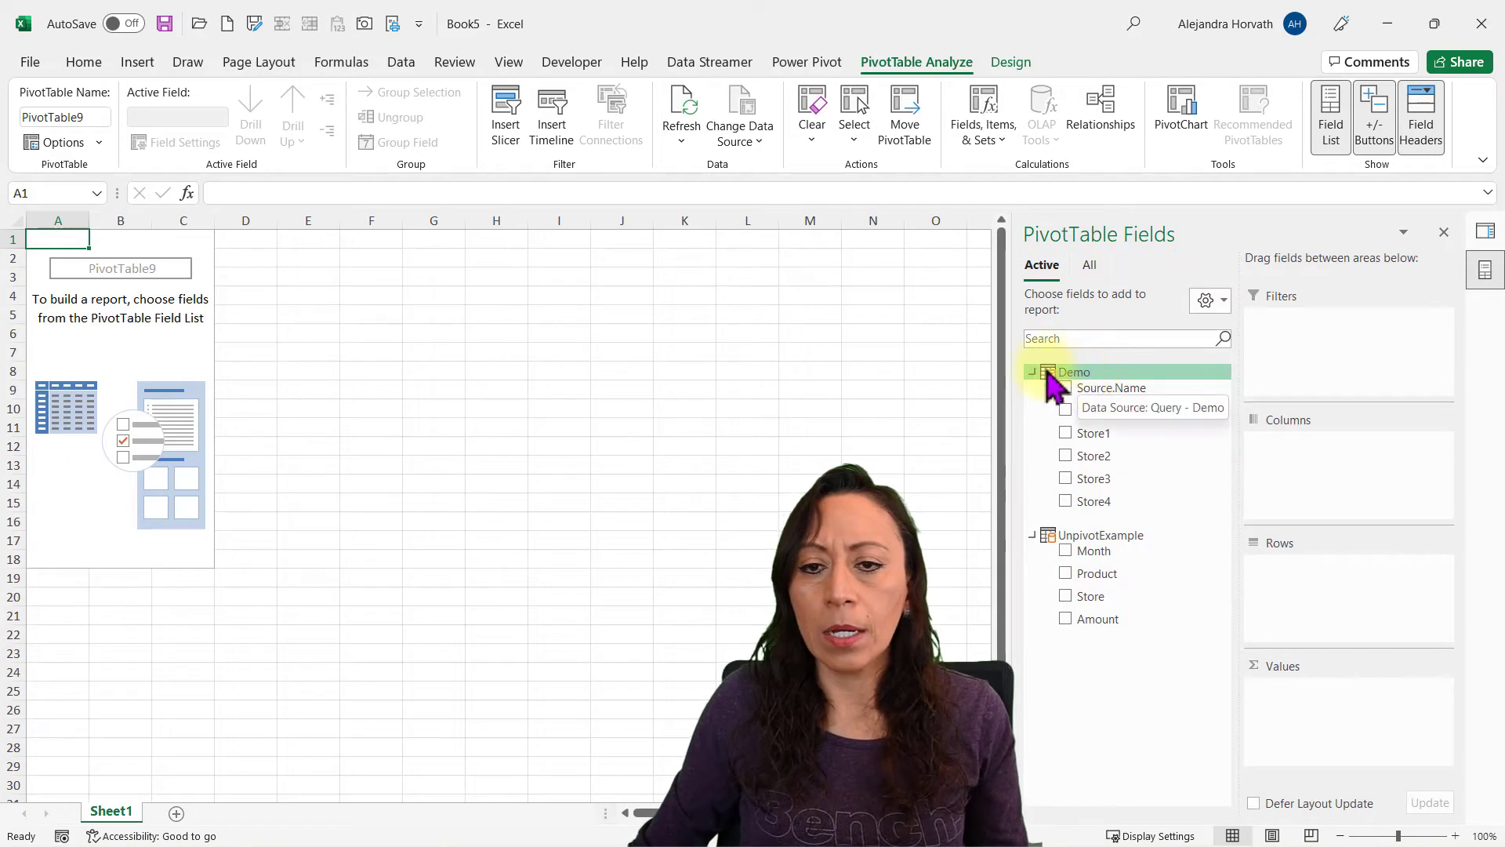
left_click(1486, 232)
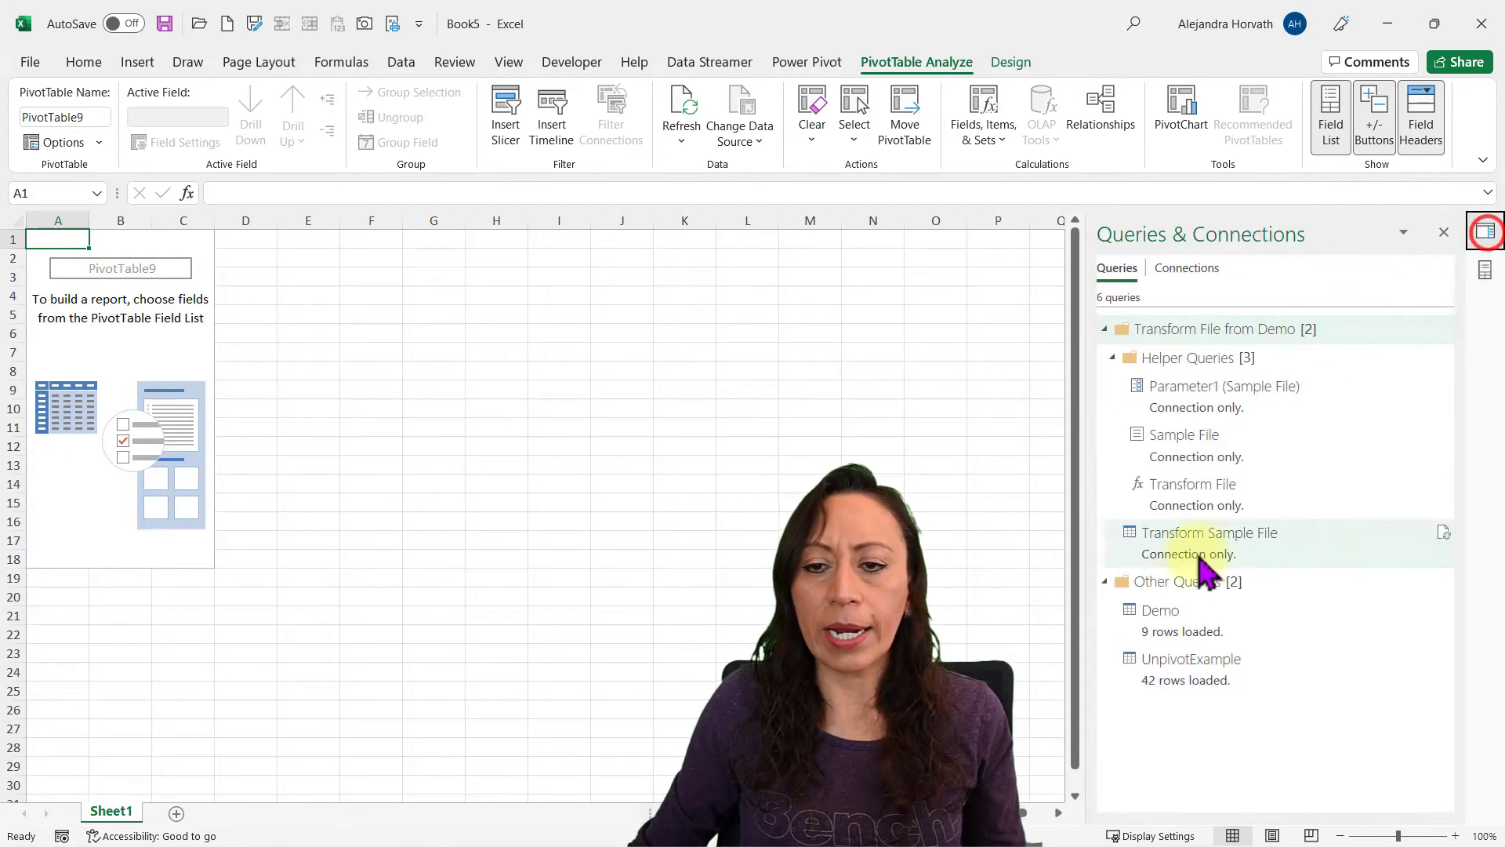
right_click(1176, 667)
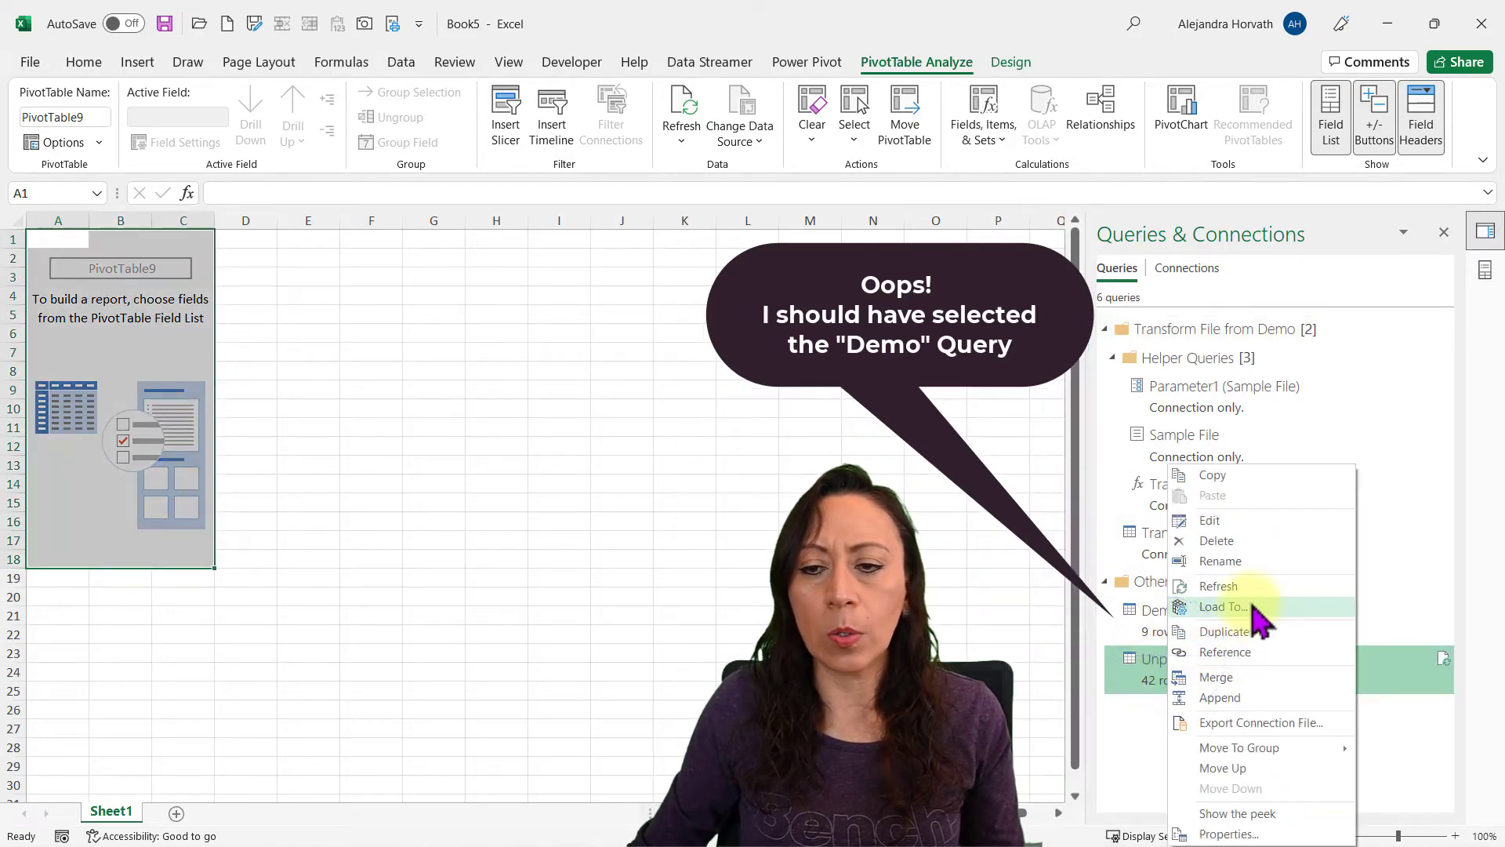
left_click(1485, 274)
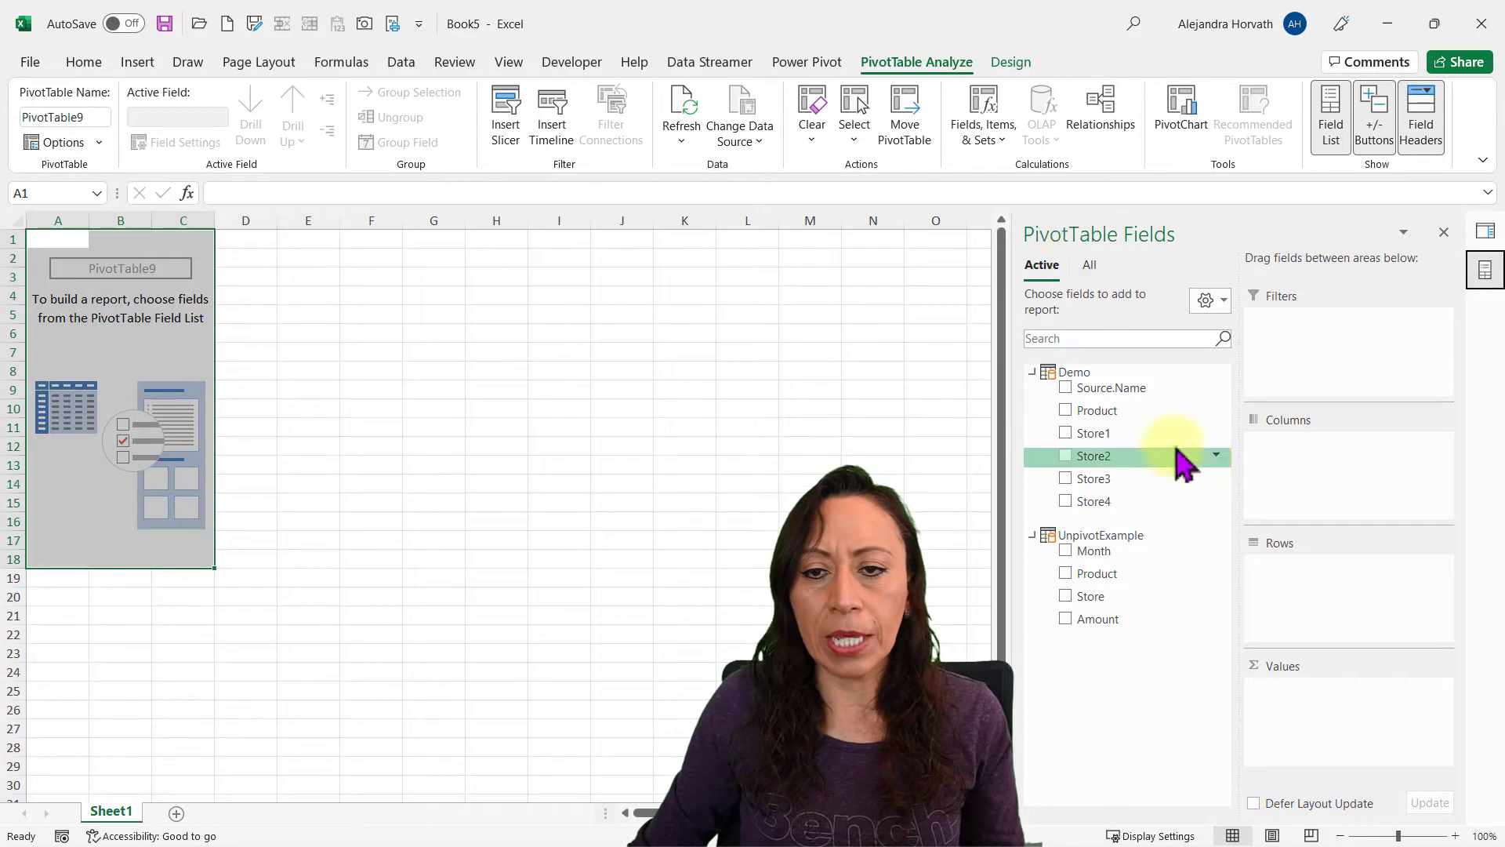
right_click(1075, 375)
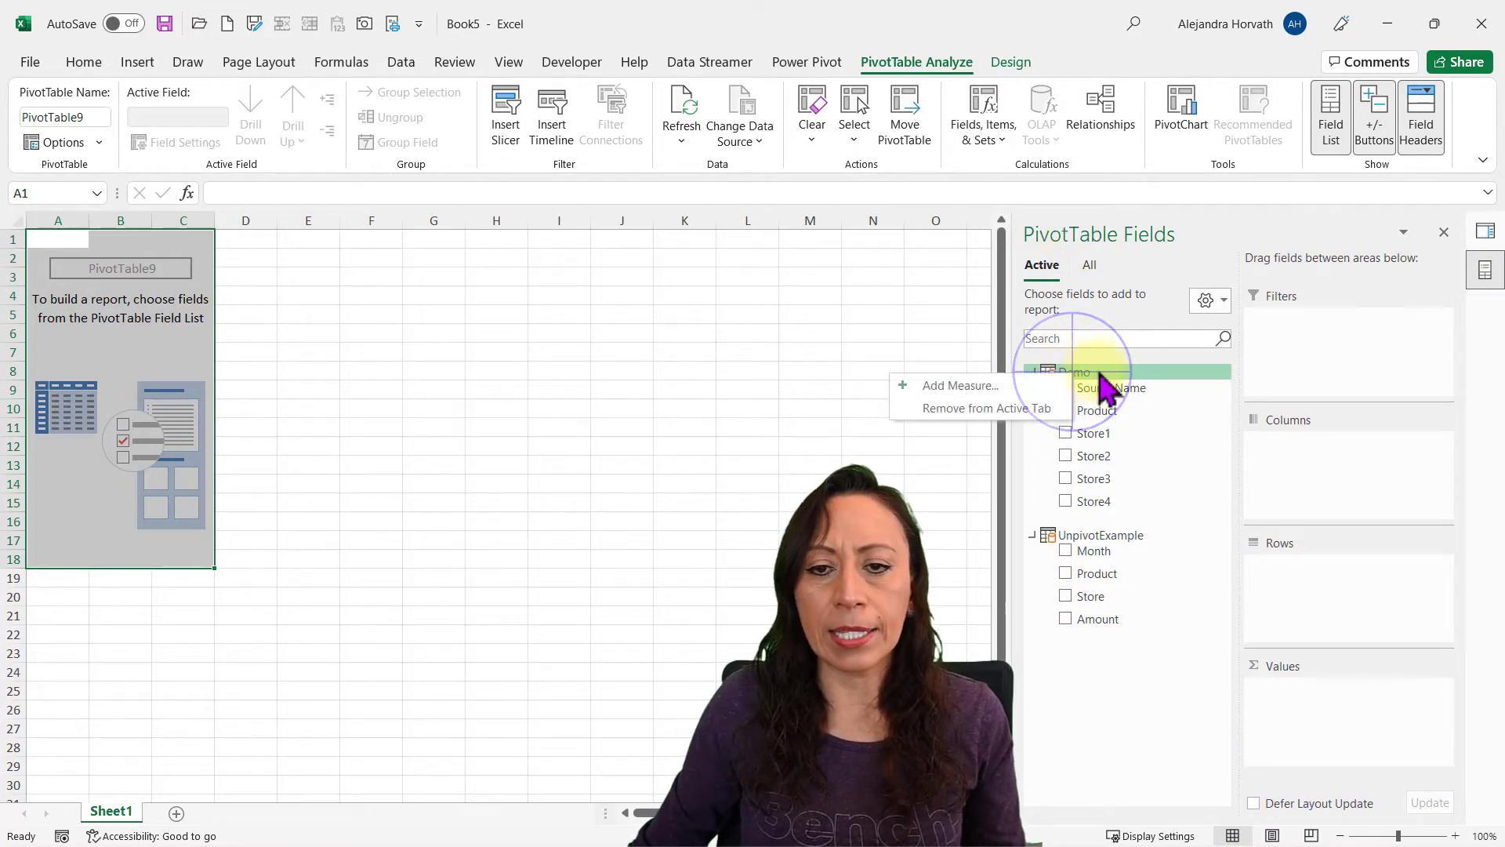
left_click(1058, 407)
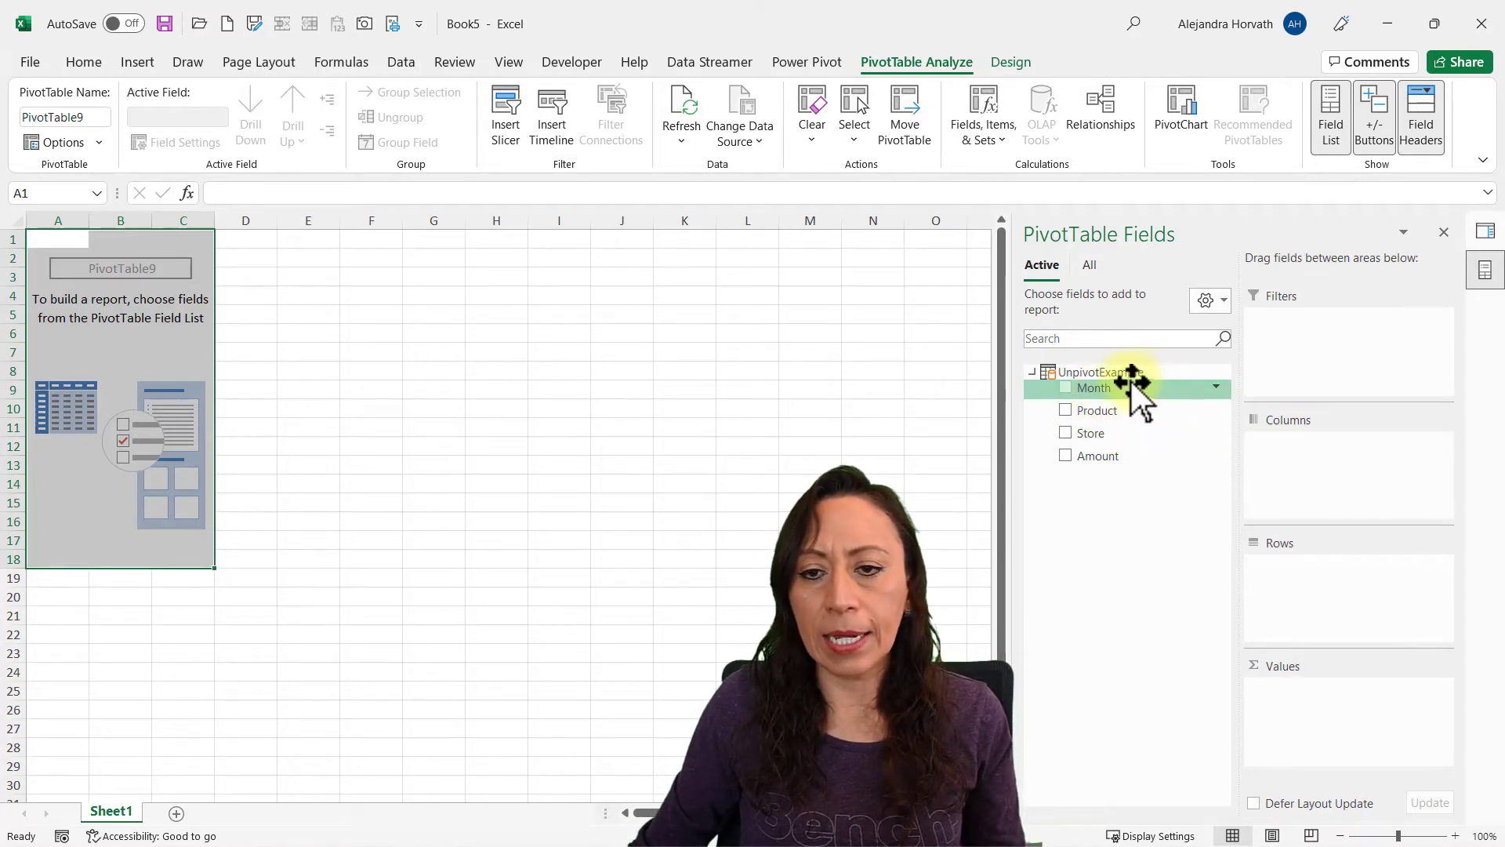
Step: Build the PivotTable with Month as rows, Store as columns and the sum of Amount as values
left_click_drag(1134, 384, 1333, 569)
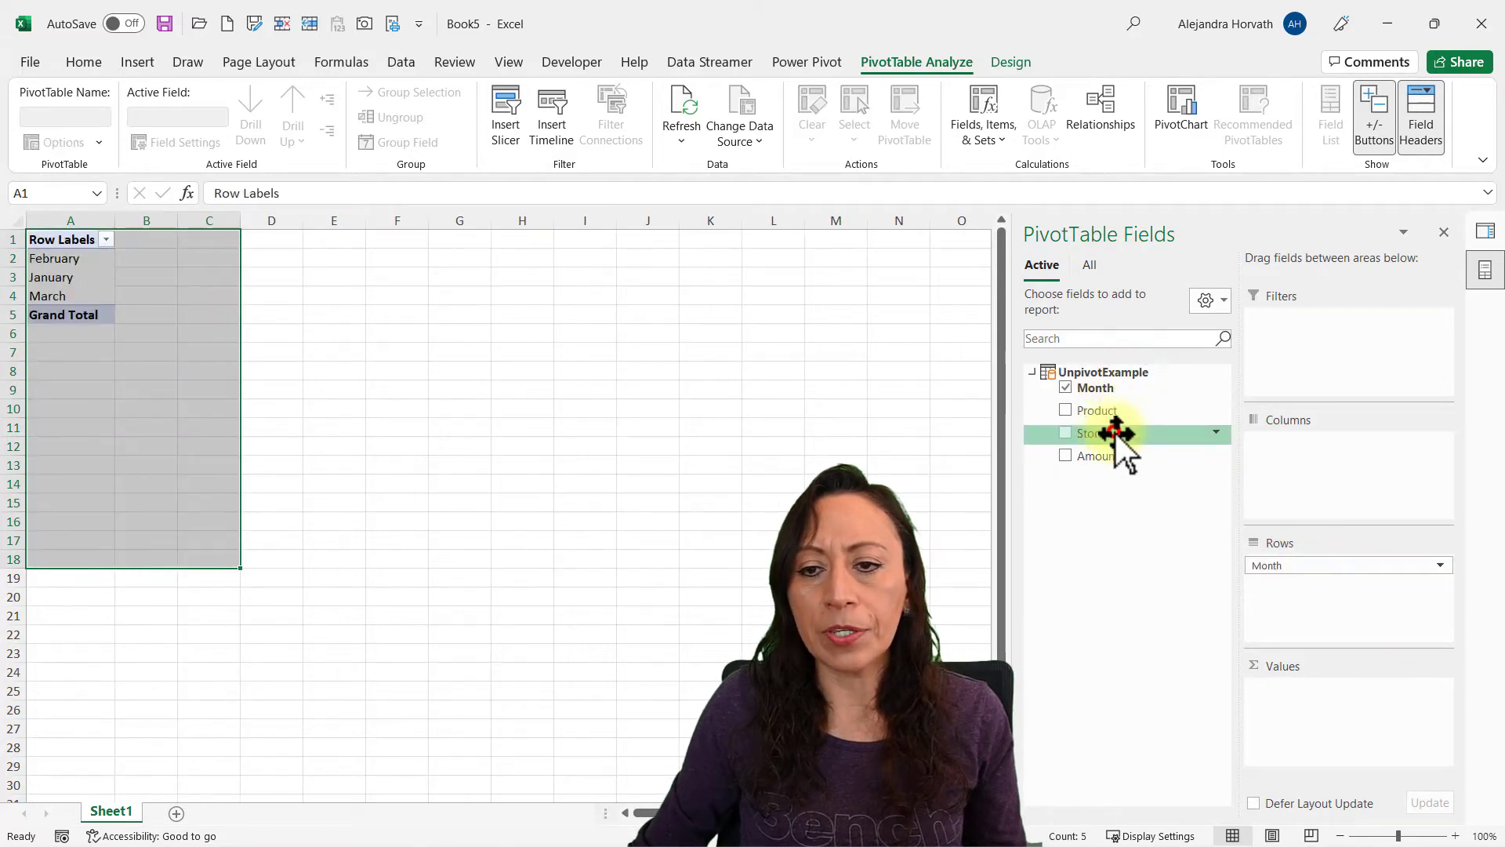
left_click_drag(1114, 433, 1344, 501)
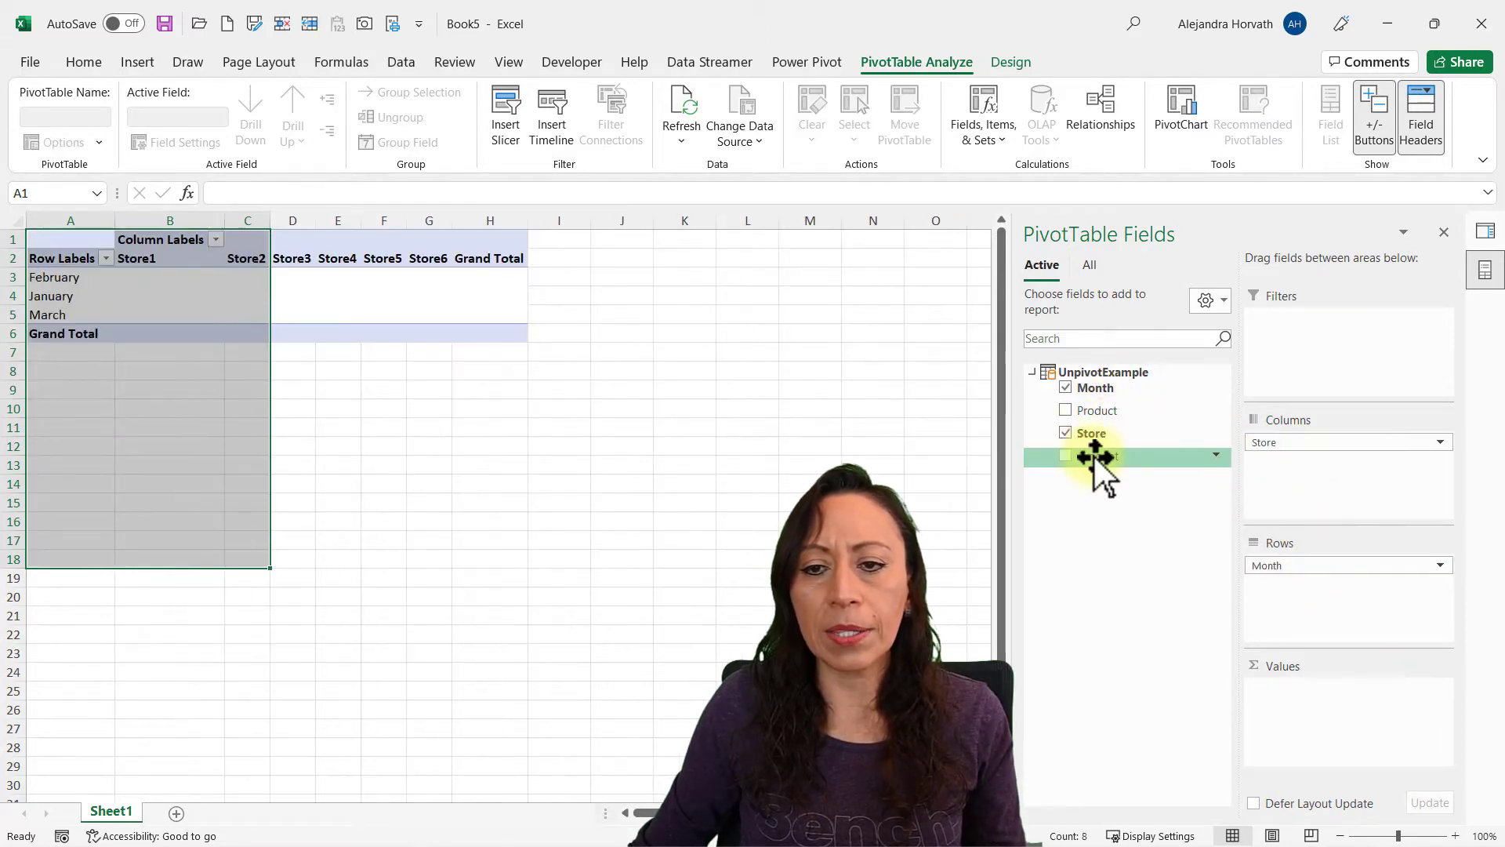
left_click_drag(1094, 458, 1320, 696)
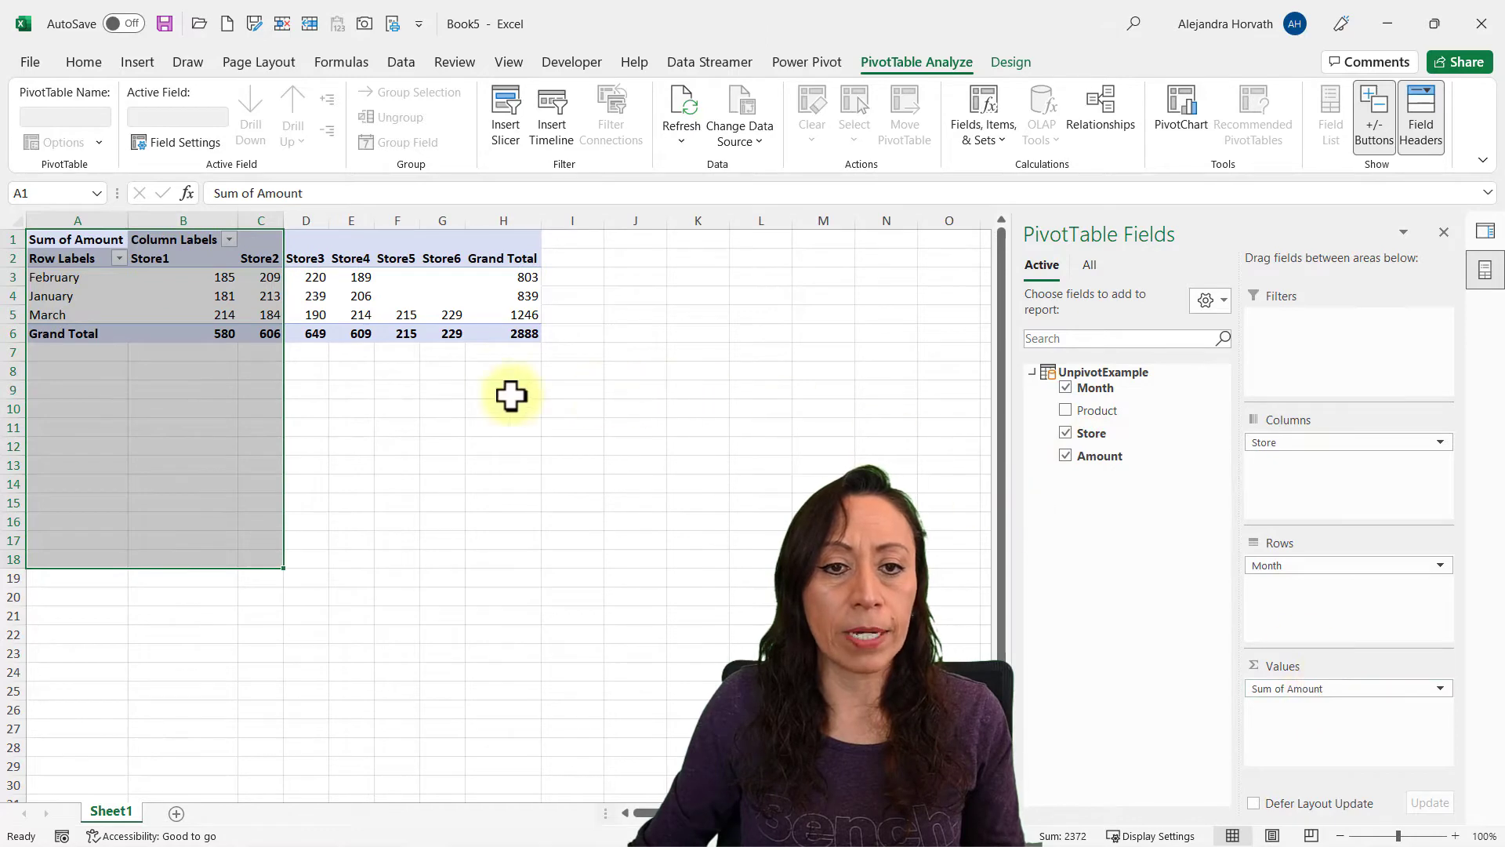
Step: Change the PivotTable's report layout to tabular form
left_click(447, 280)
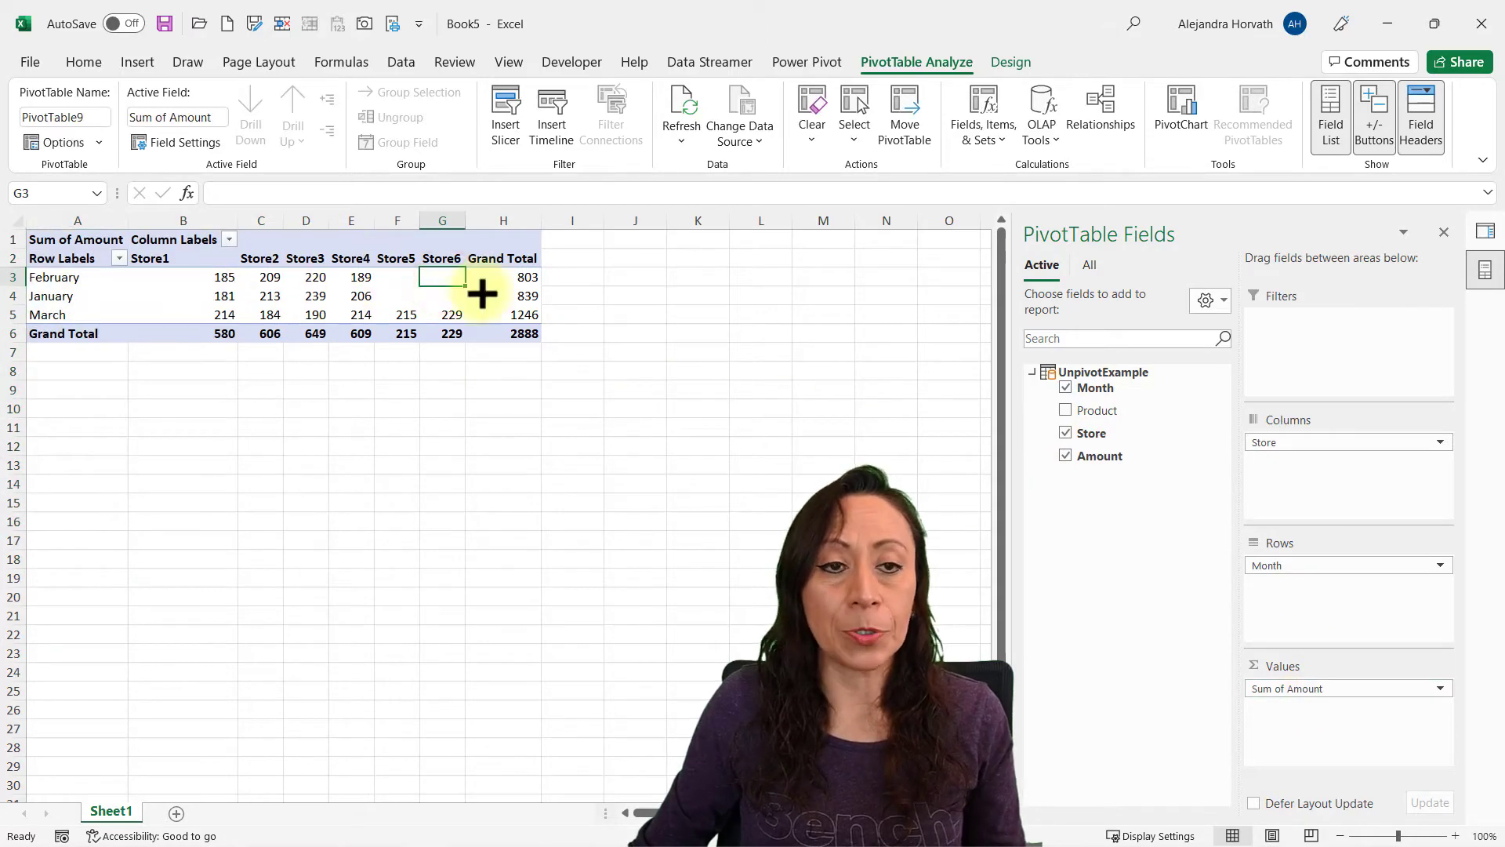
left_click(1001, 63)
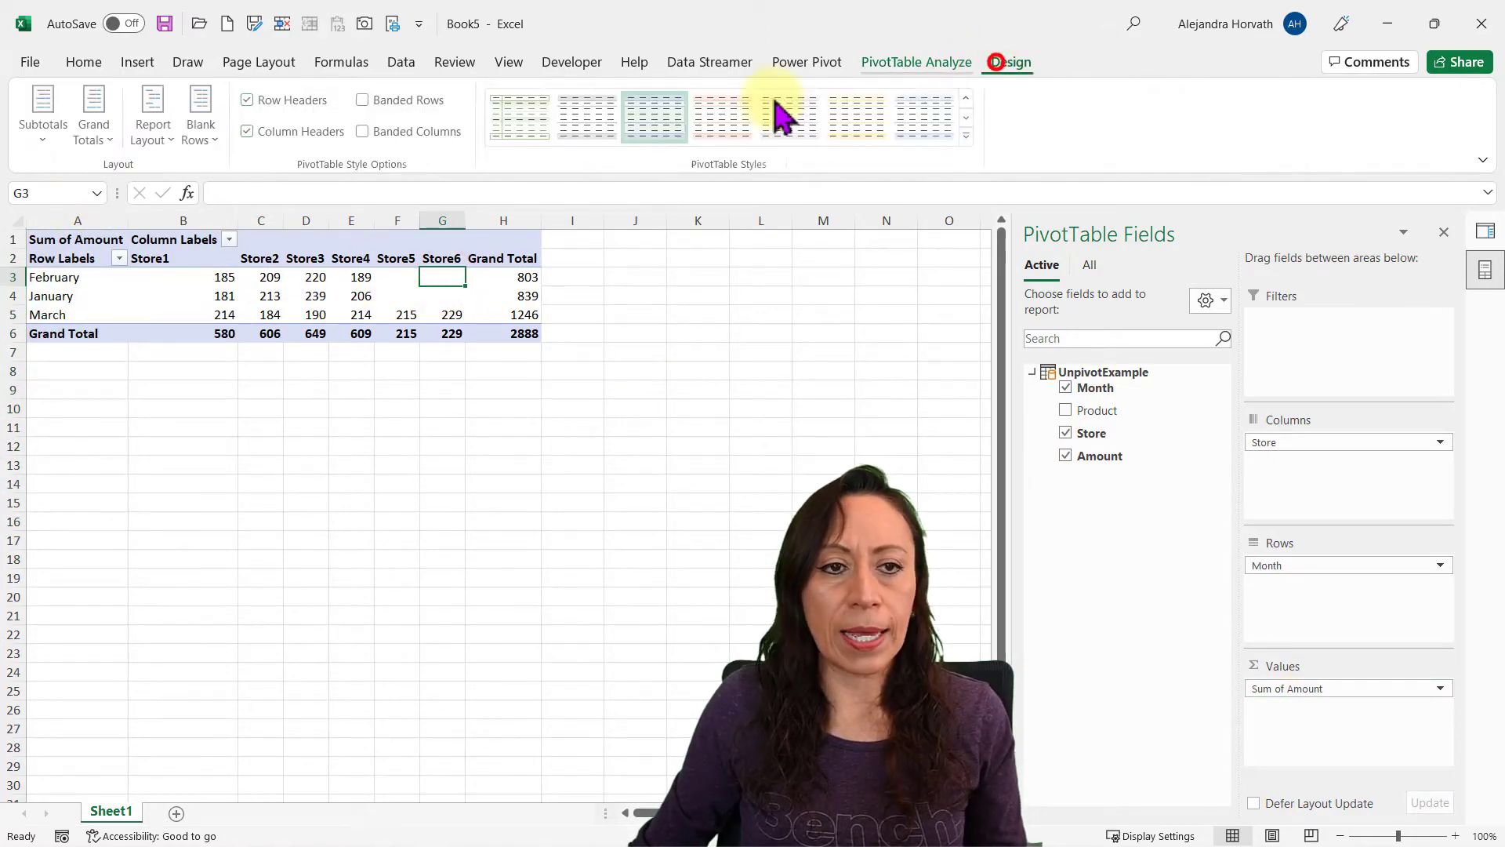
left_click(161, 133)
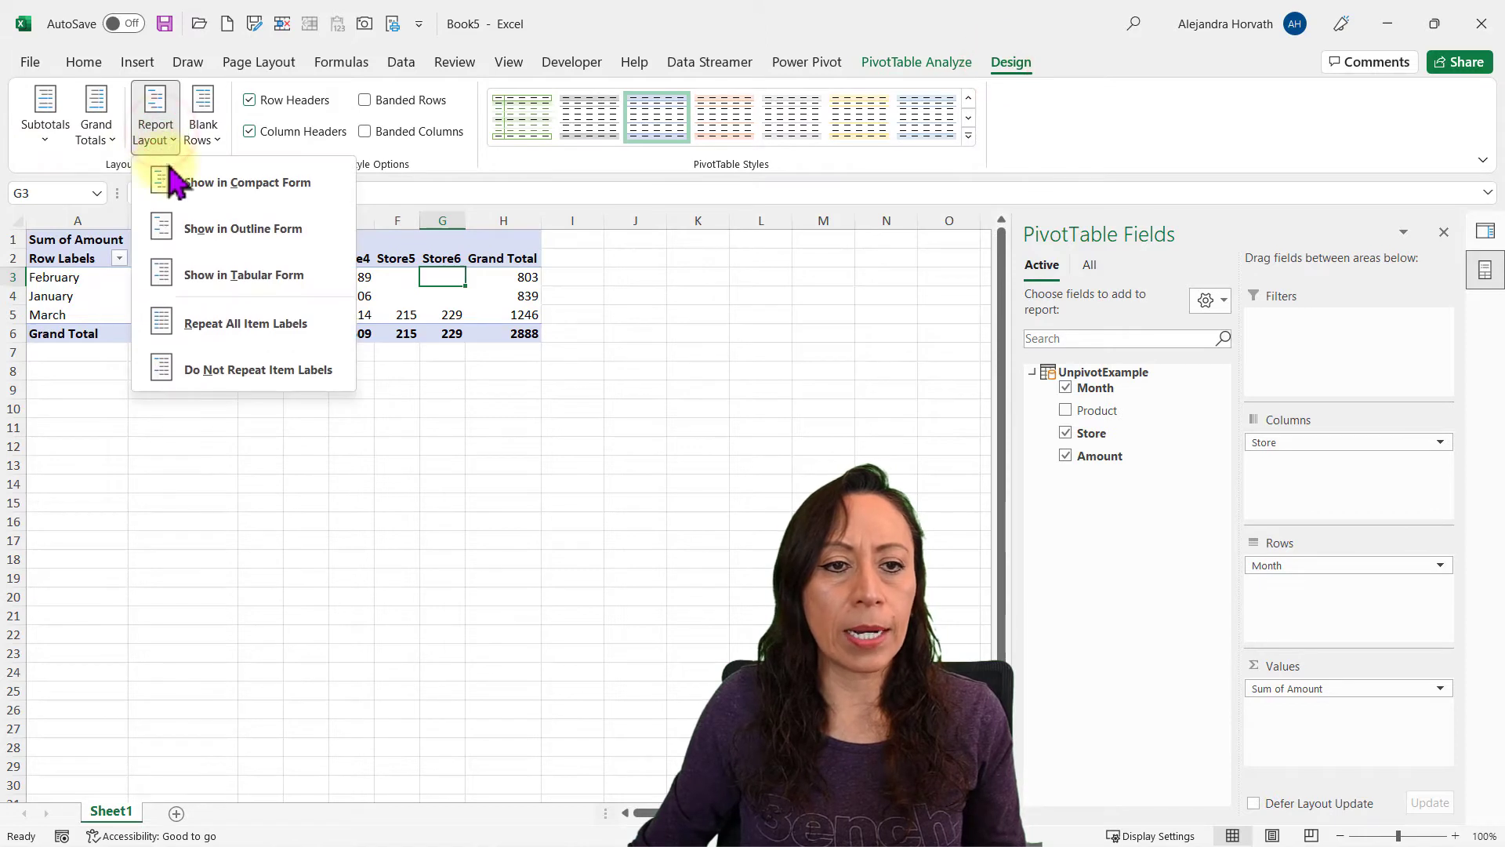
left_click(270, 276)
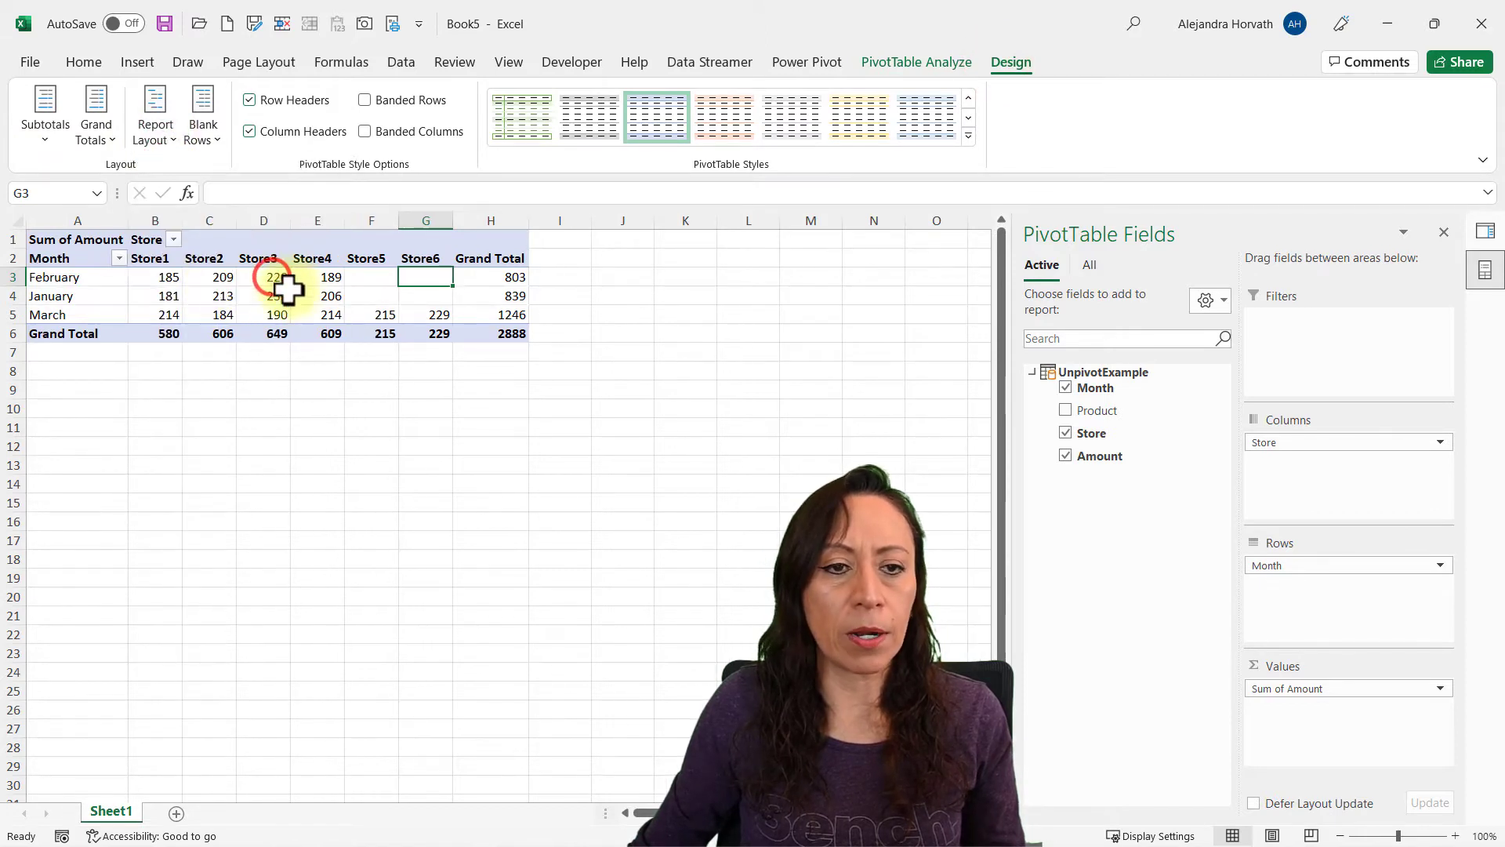
left_click(106, 298)
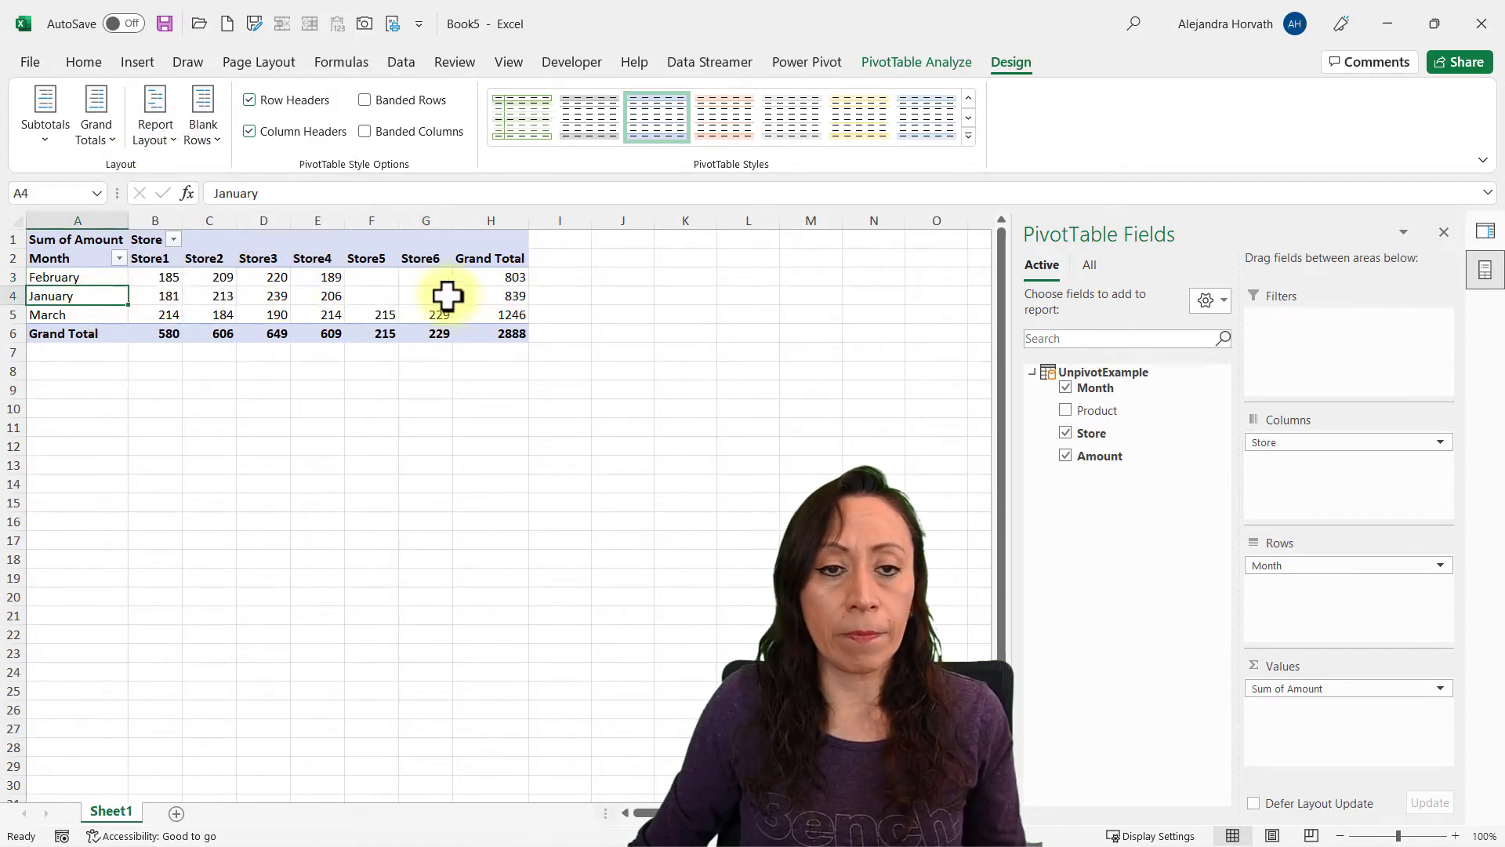
Step: Bring up the Demo and Additional Info folder windows and open the 4 April workbook to inspect its store columns
left_click(591, 706)
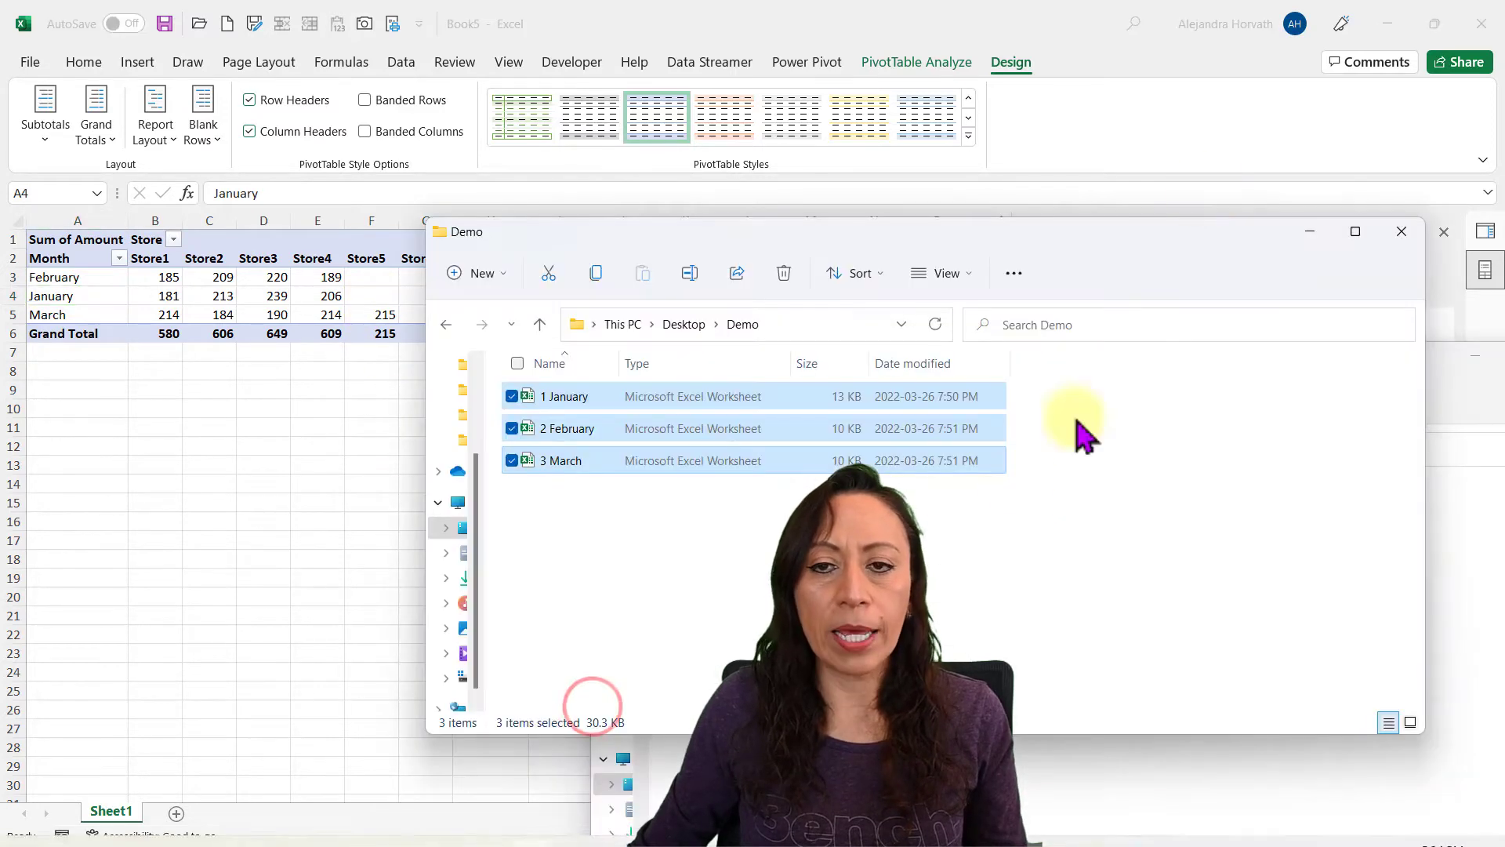
left_click(1180, 248)
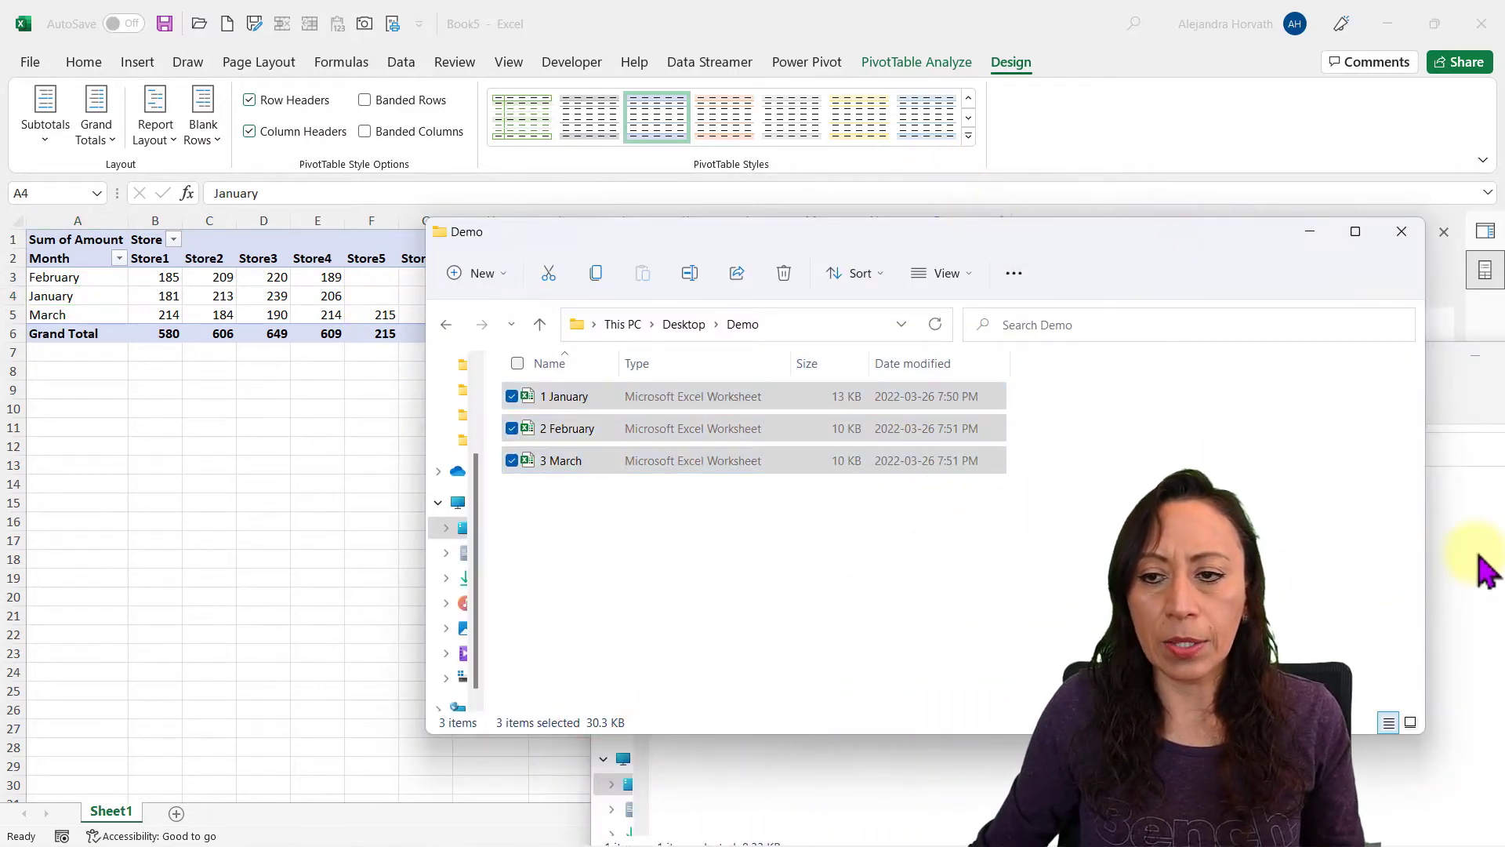
left_click(1478, 553)
left_click_drag(1186, 368, 1235, 309)
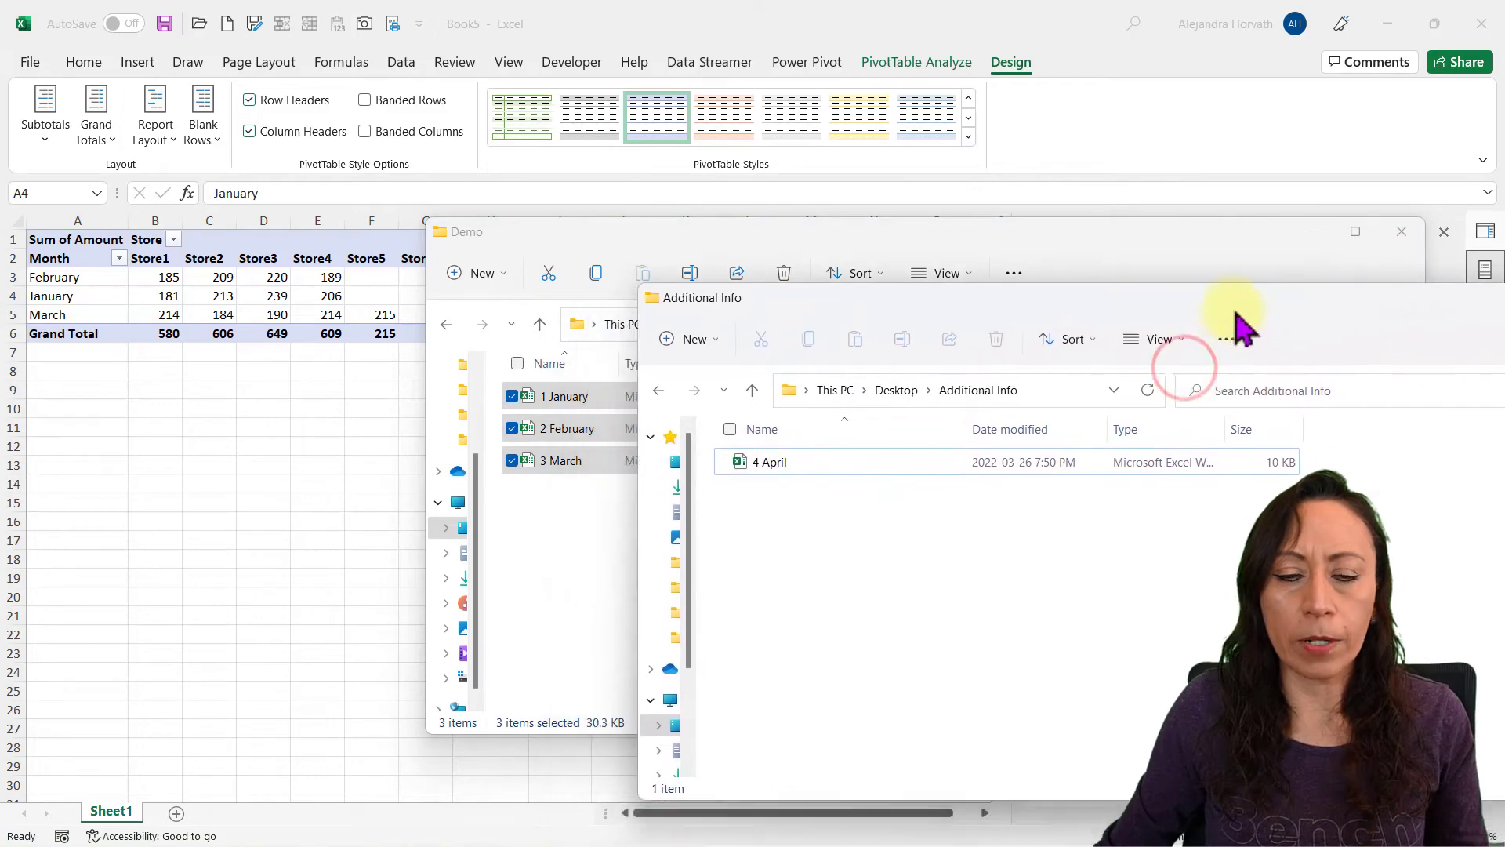
left_click(917, 468)
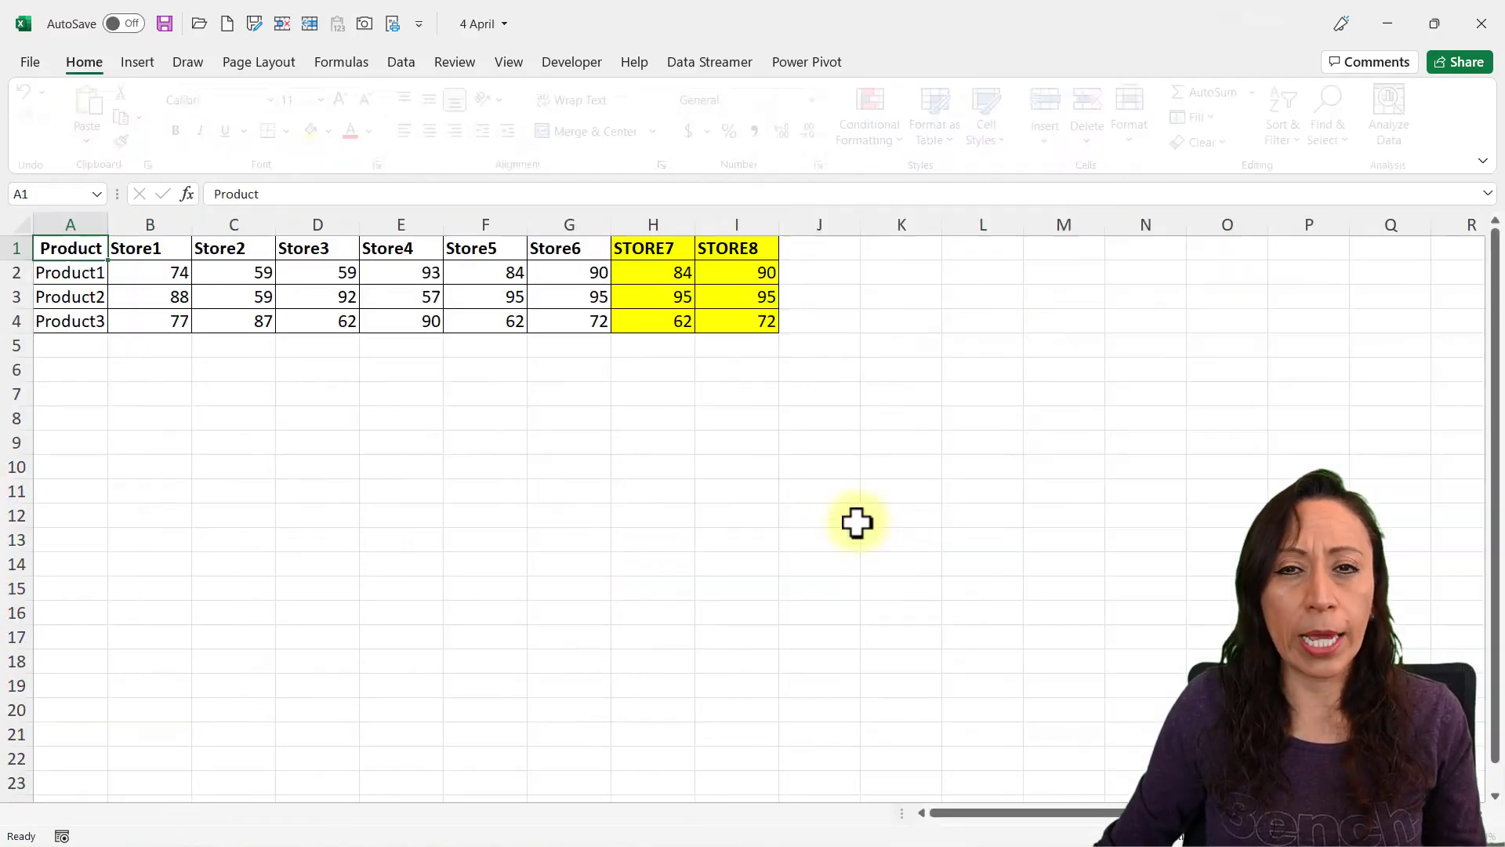
Step: Check the store headings from Store1 to STORE8 in the 4 April workbook and close it
left_click(147, 249)
left_click(566, 243)
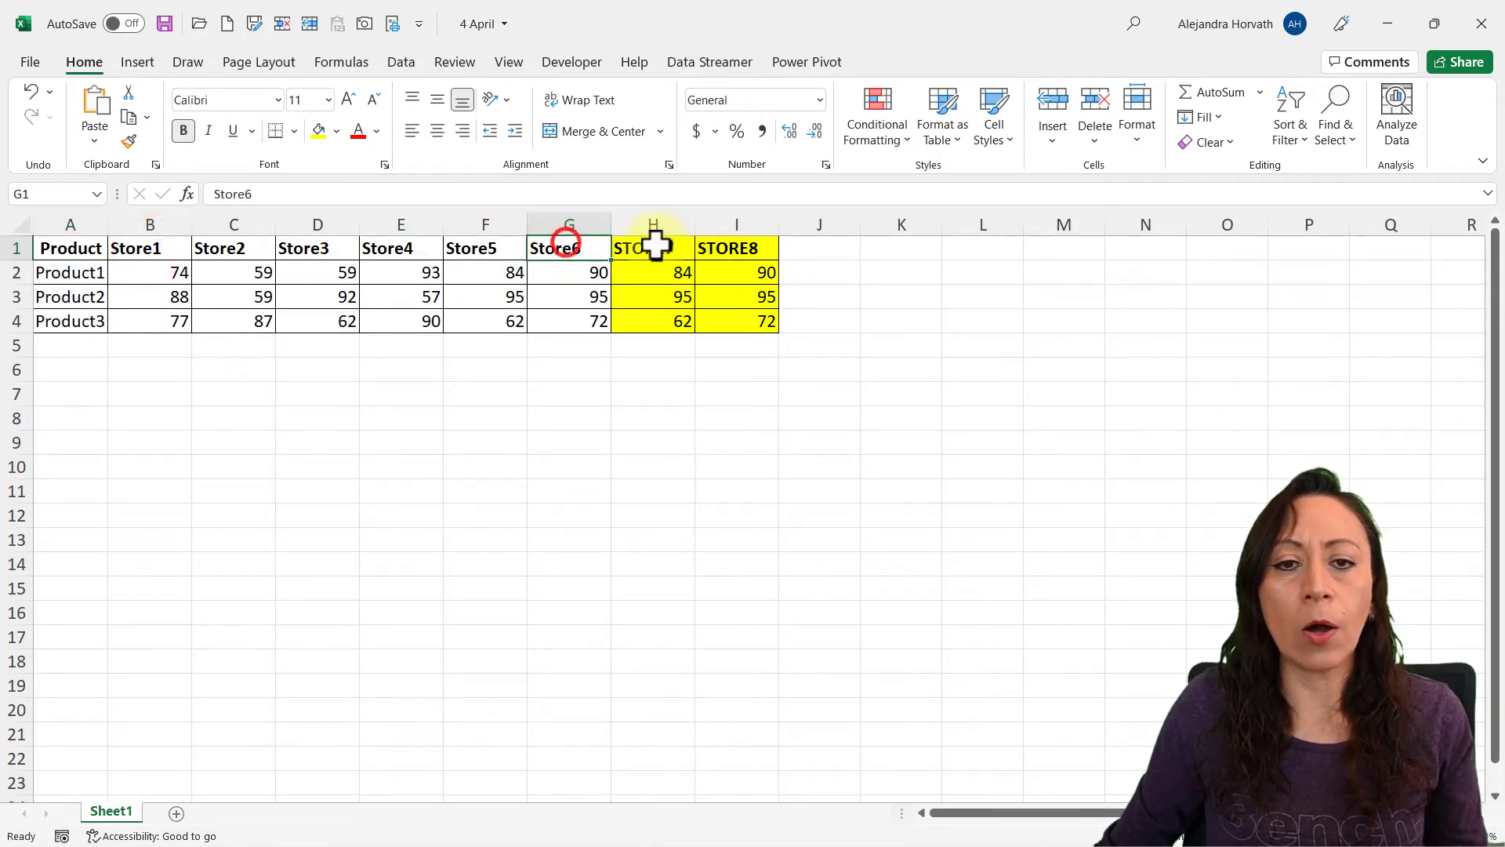
left_click(657, 246)
left_click(760, 251)
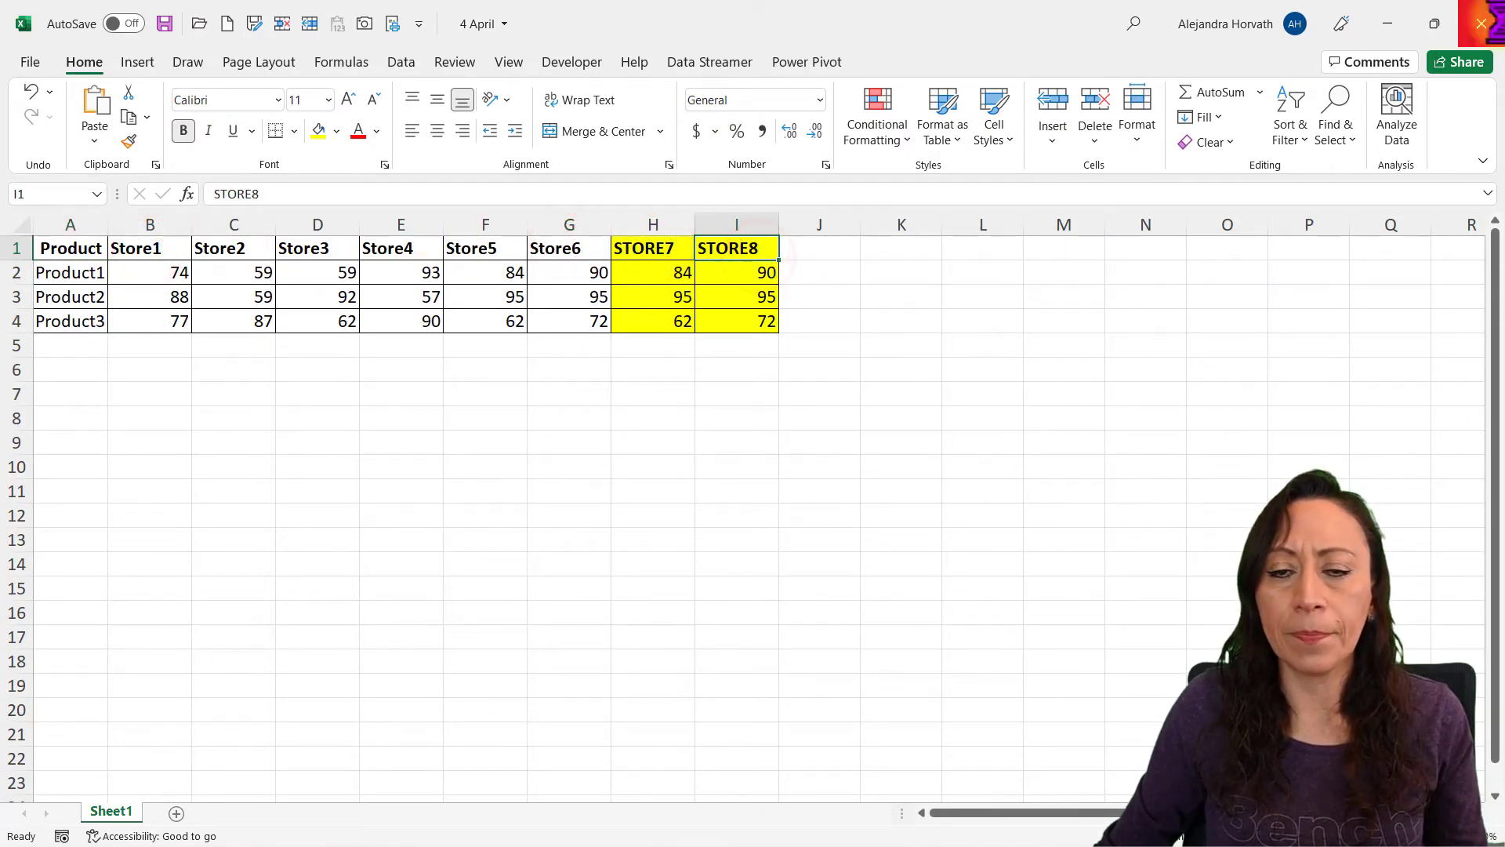
left_click(1481, 24)
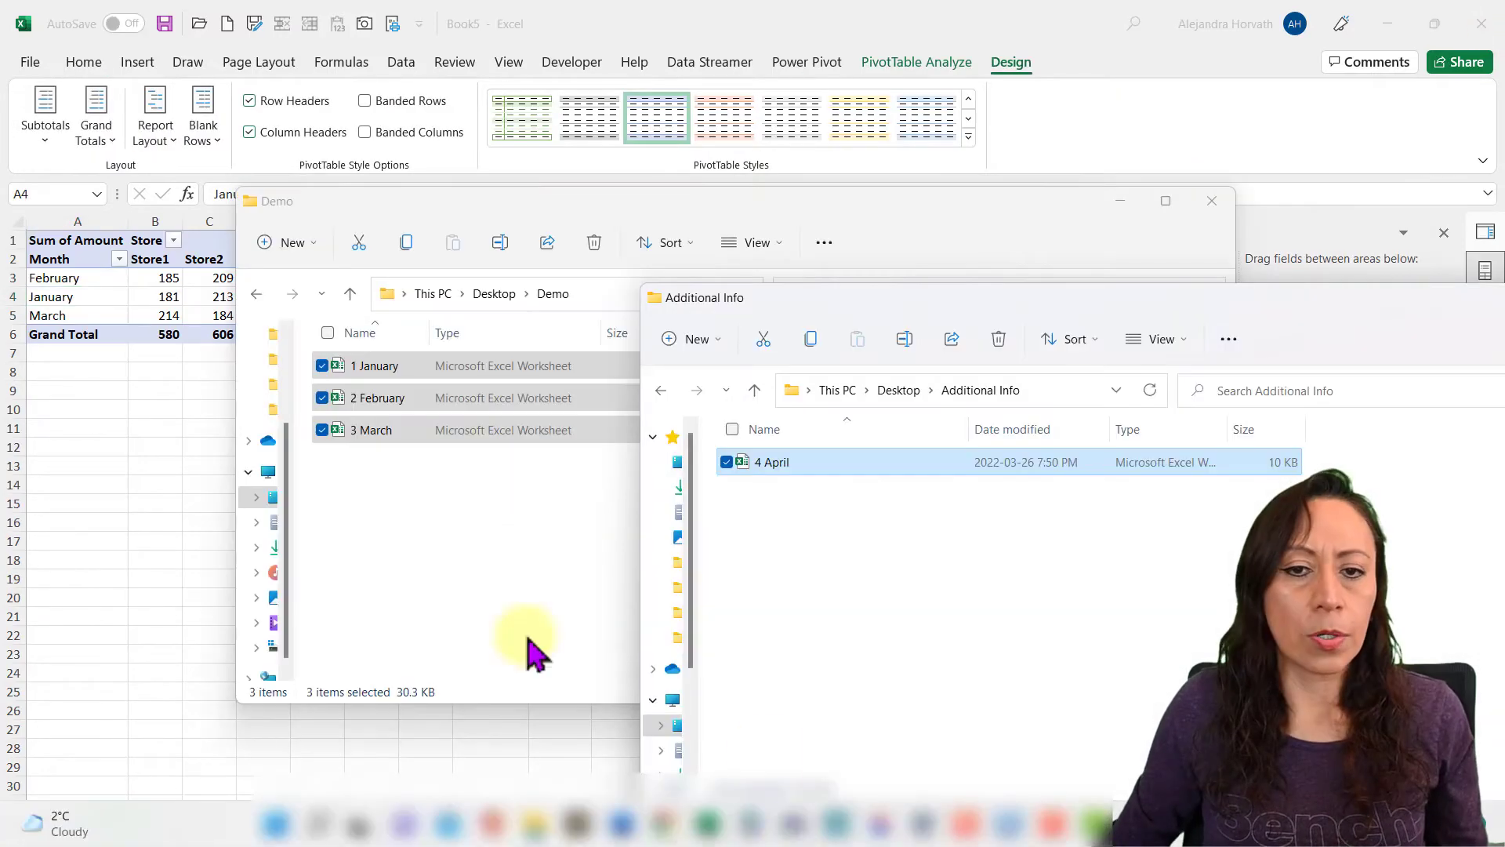
Step: Copy the 4 April workbook from the Additional Info folder into the Demo folder
left_click(951, 463)
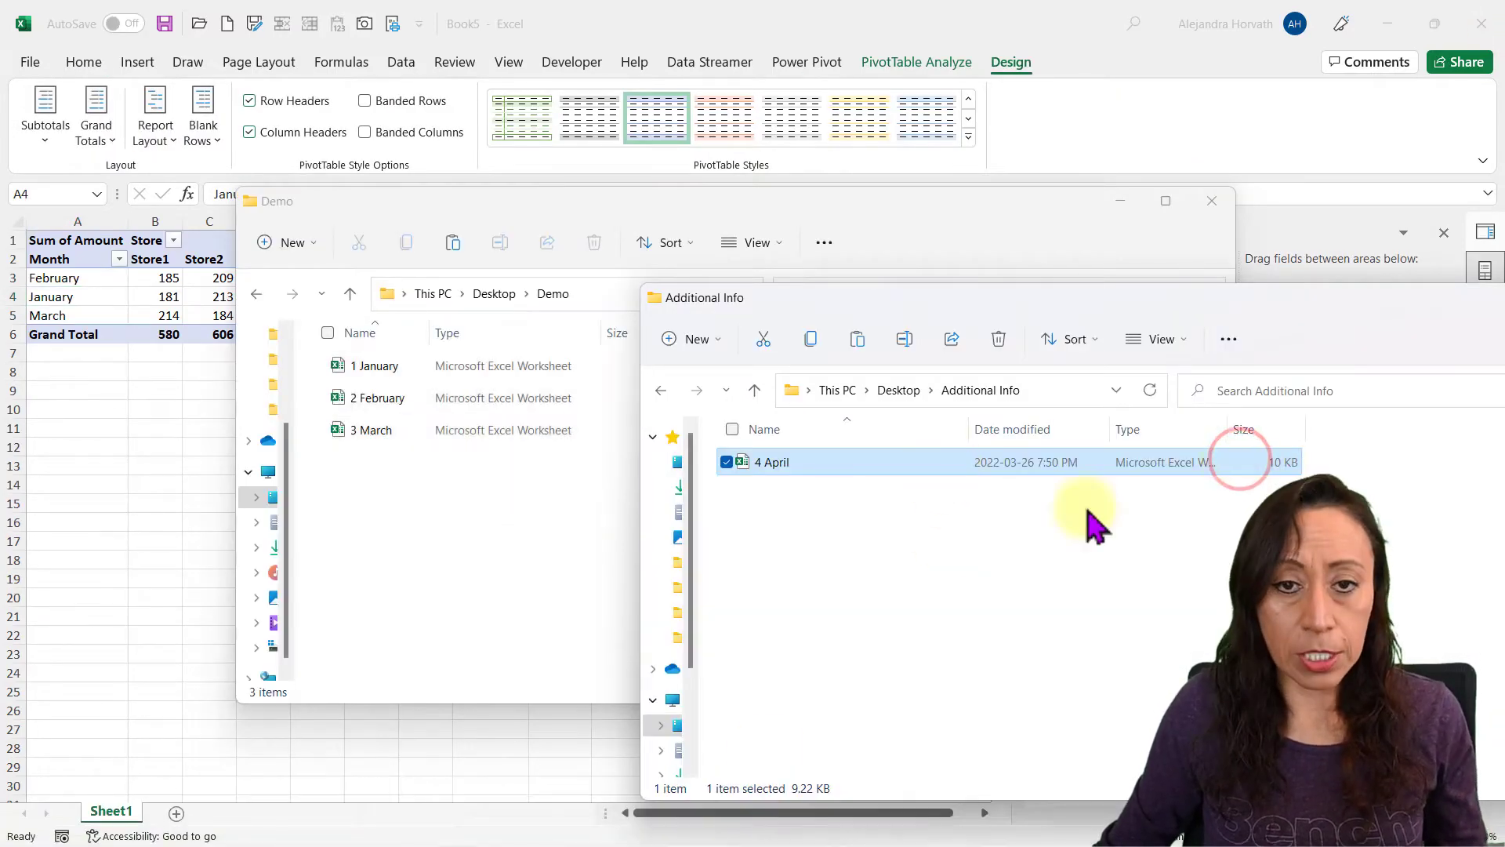
left_click(514, 545)
key("ctrl+v")
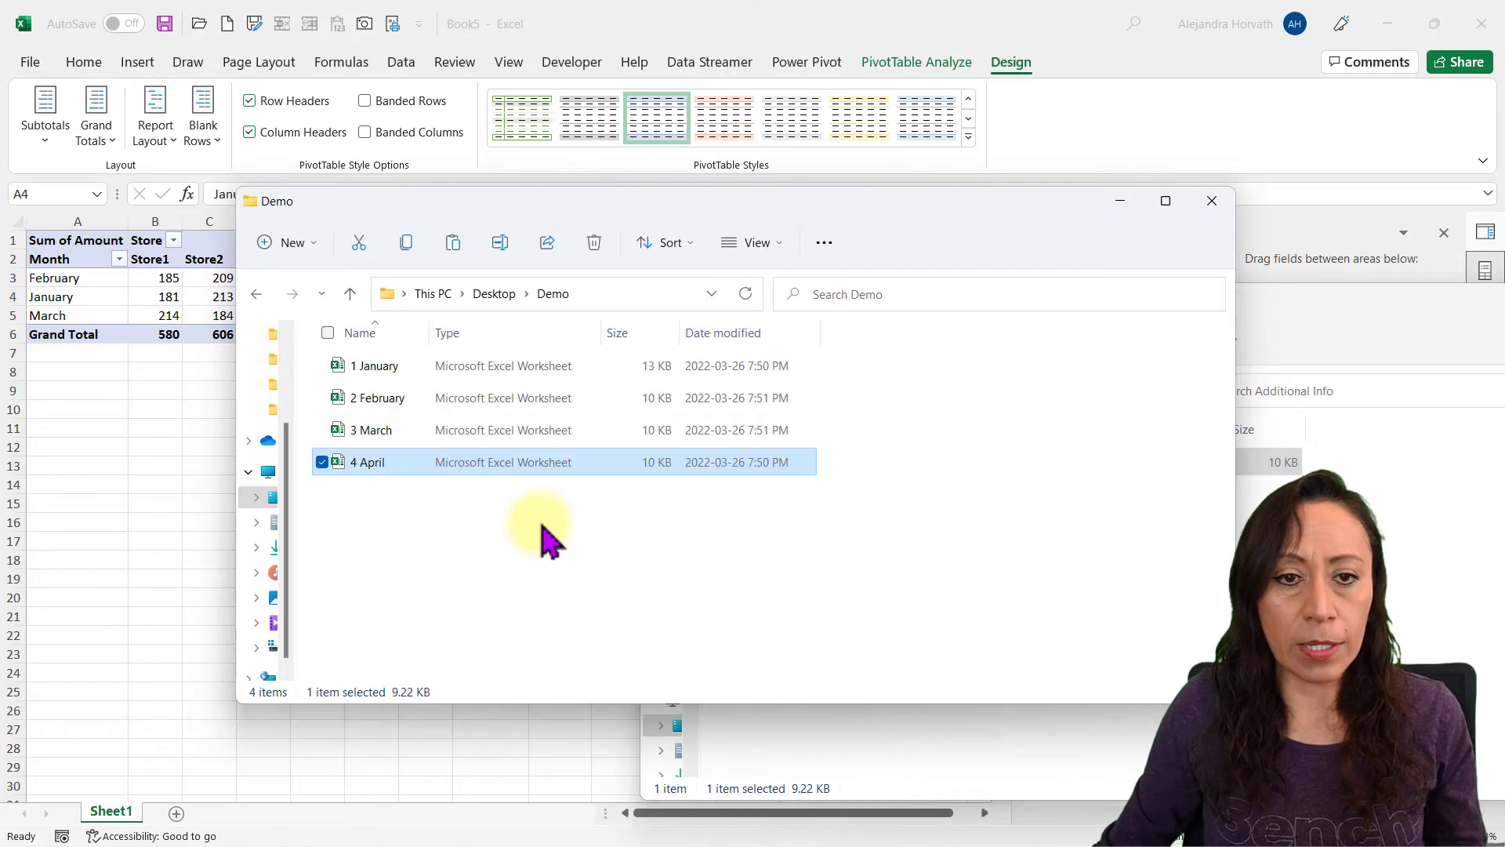
Step: Refresh the PivotTable in Book5 and check the April row's amounts for STORE7 and STORE8
left_click(188, 531)
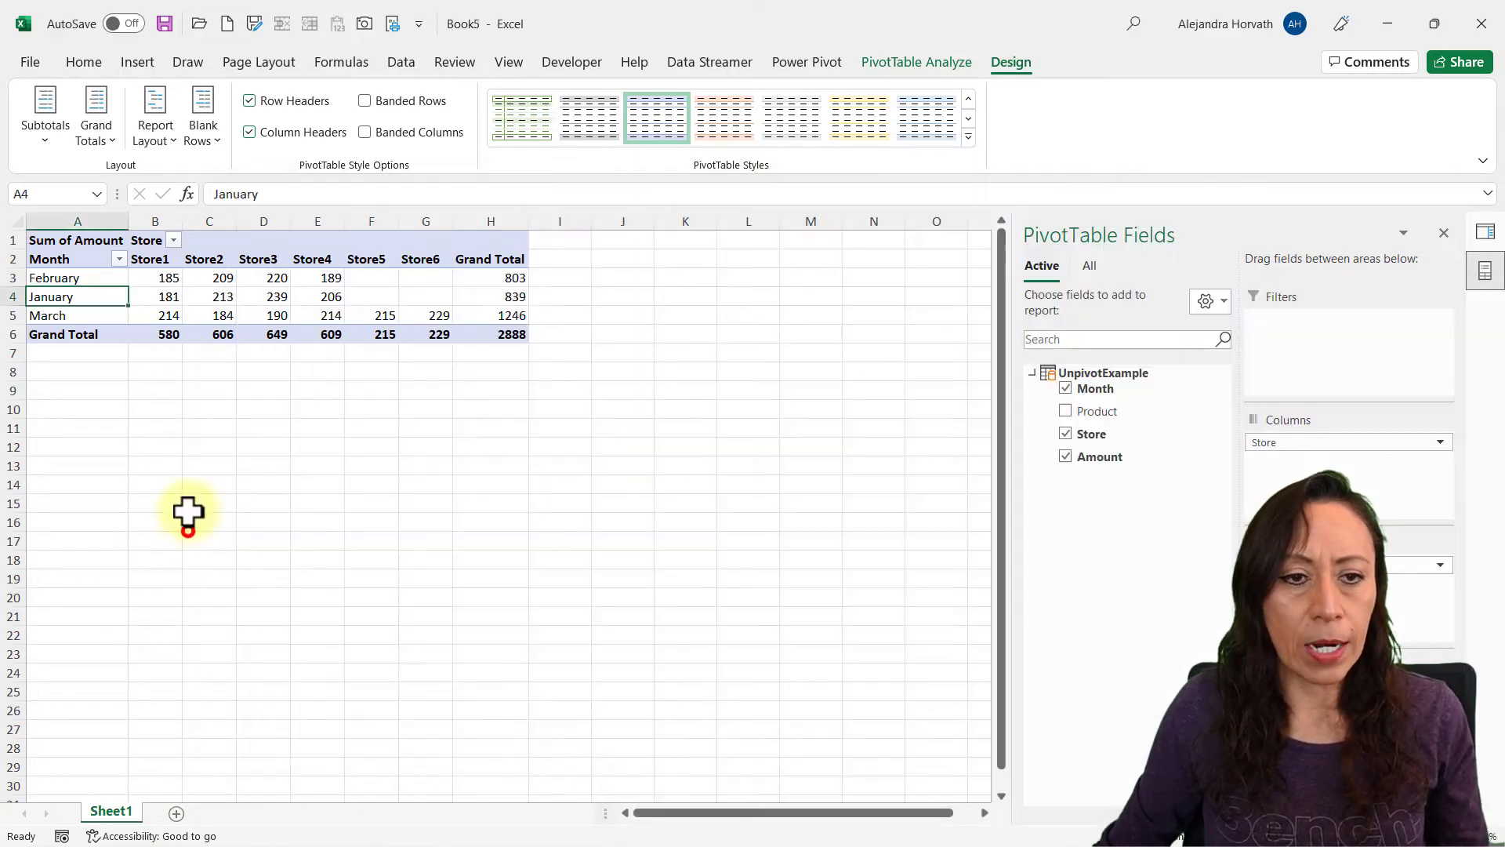
right_click(292, 300)
left_click(424, 397)
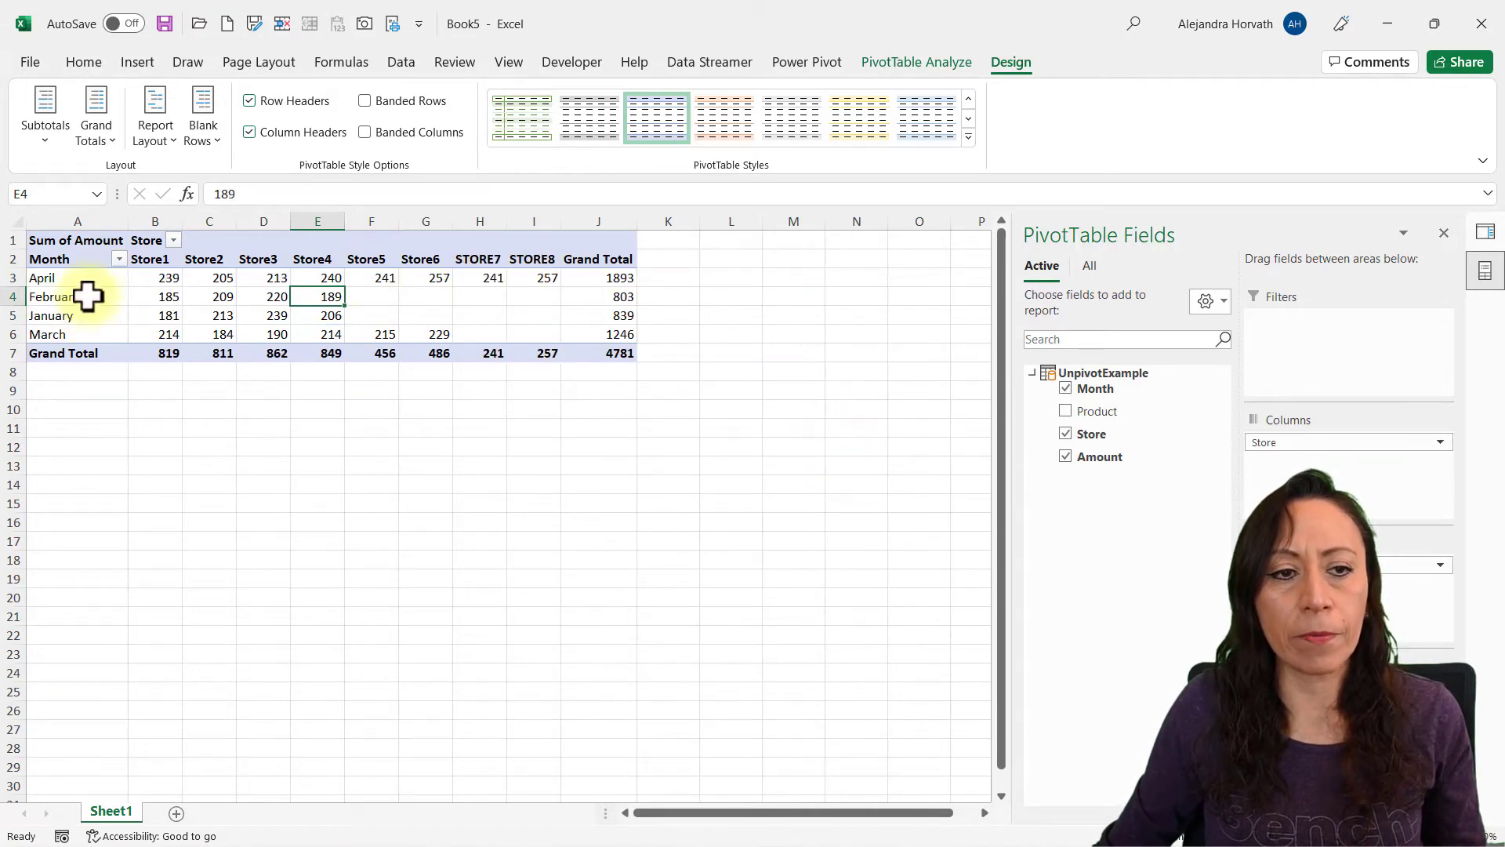
left_click(71, 280)
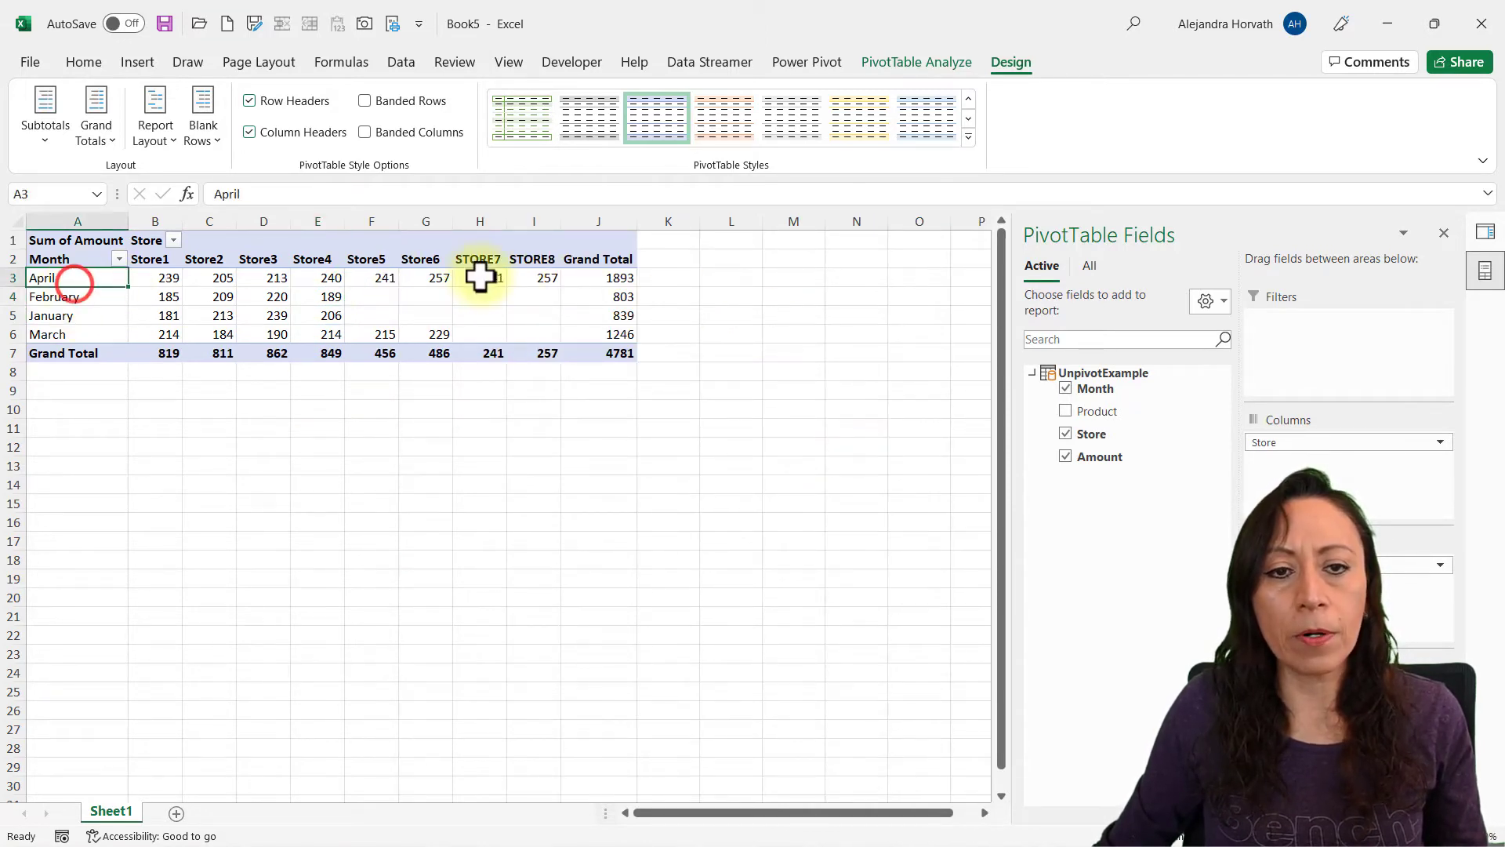
left_click(484, 276)
left_click(541, 276)
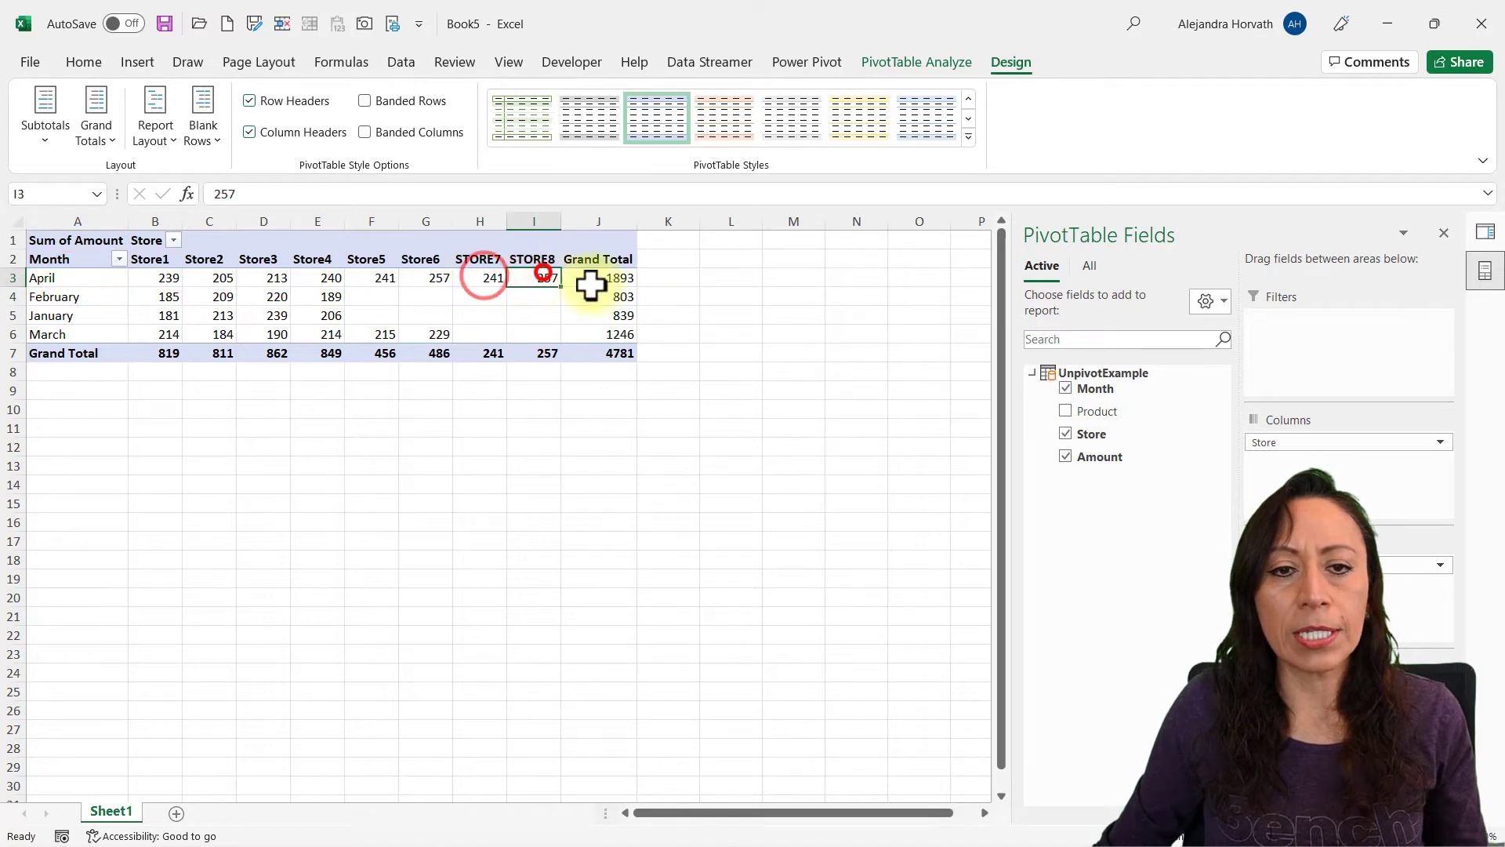
Step: Sort the PivotTable's Month rows from A to Z and review the STORE7 and STORE8 columns
left_click(120, 259)
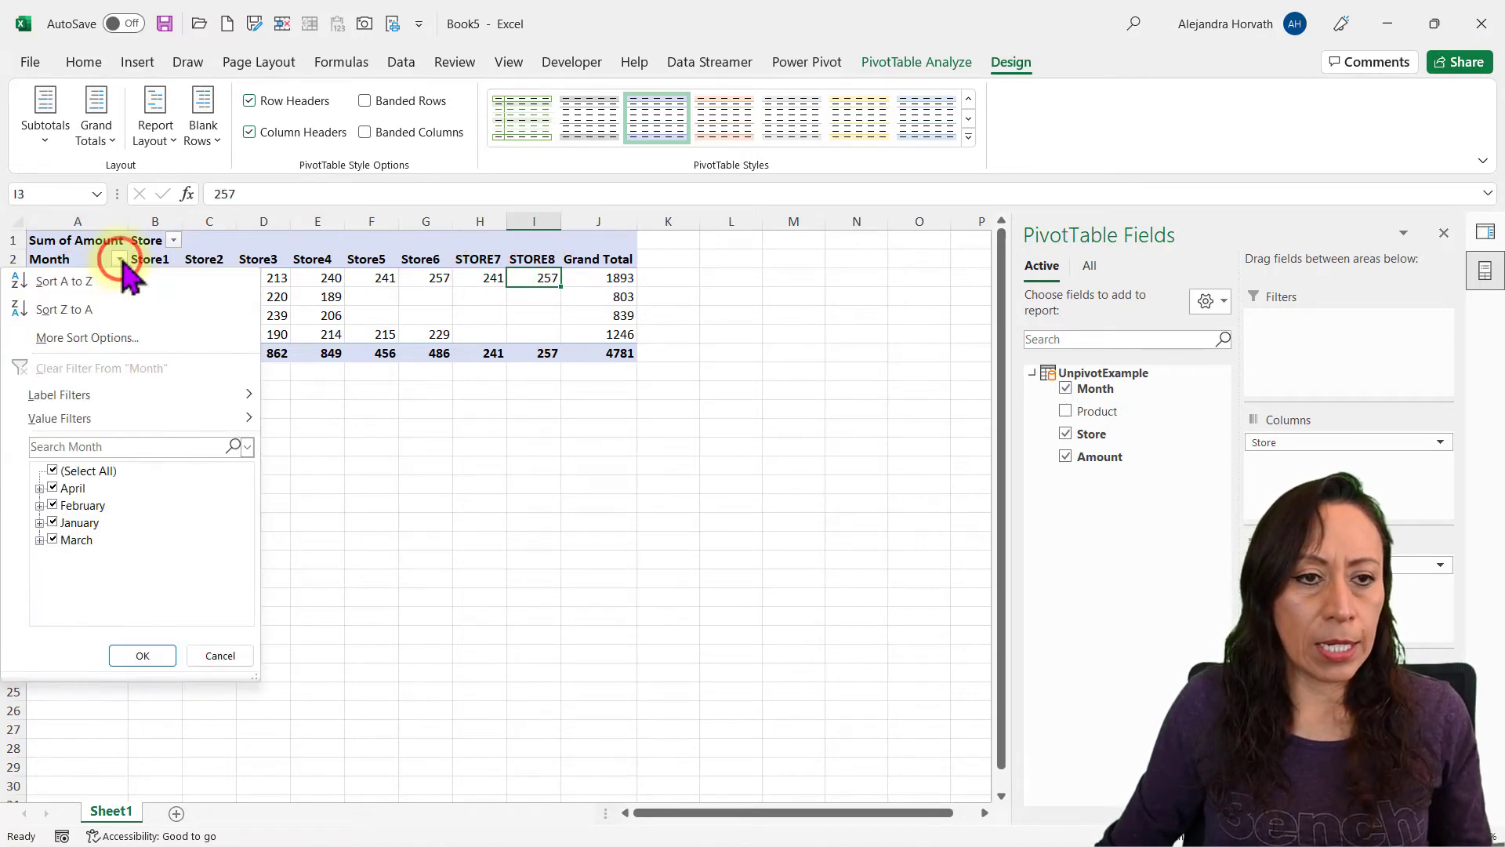
left_click(110, 284)
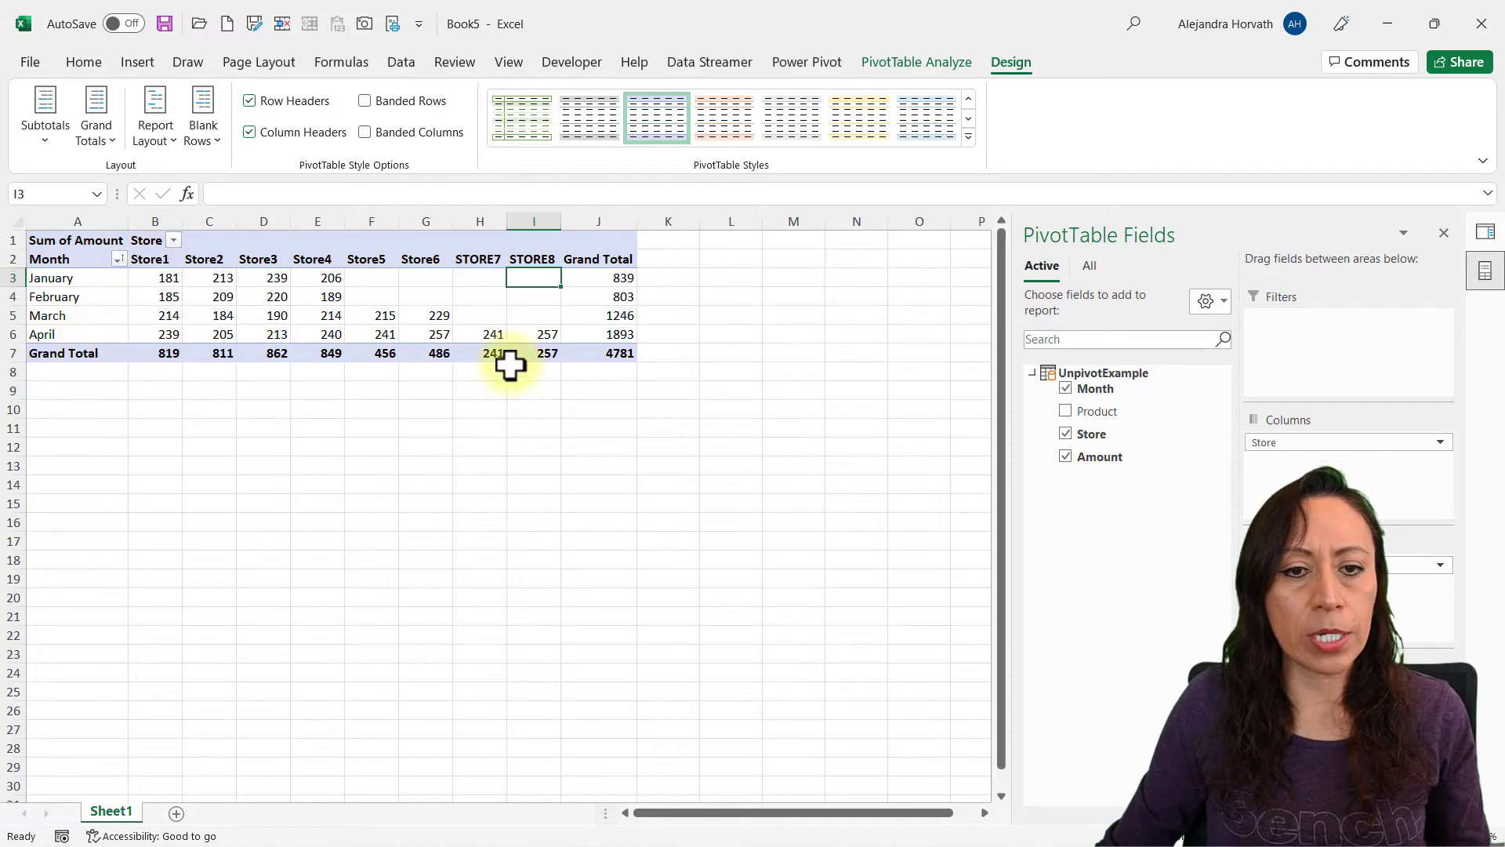
left_click(541, 333)
left_click(436, 330)
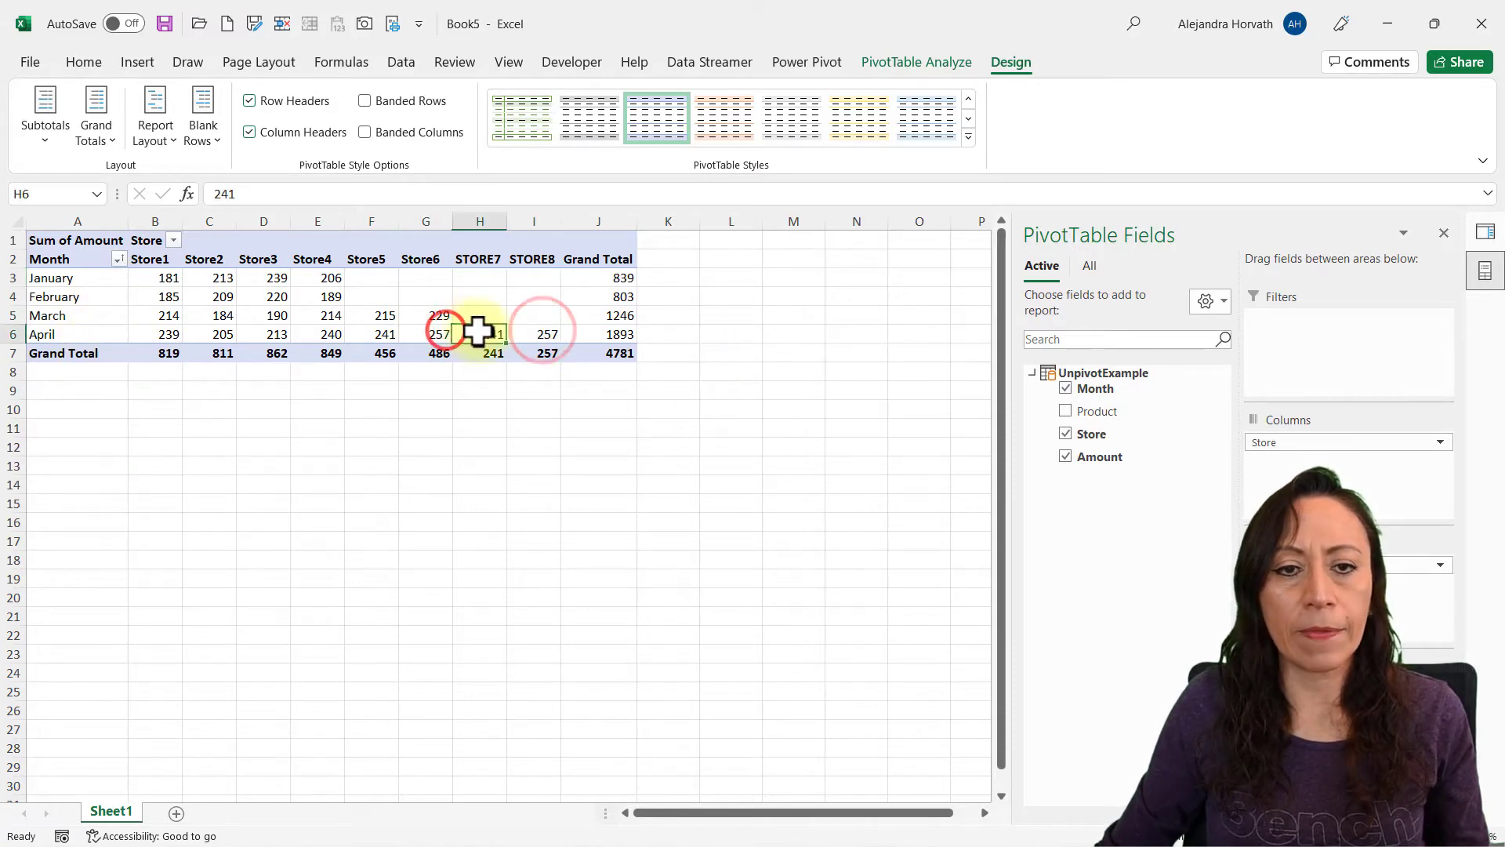
left_click(541, 332)
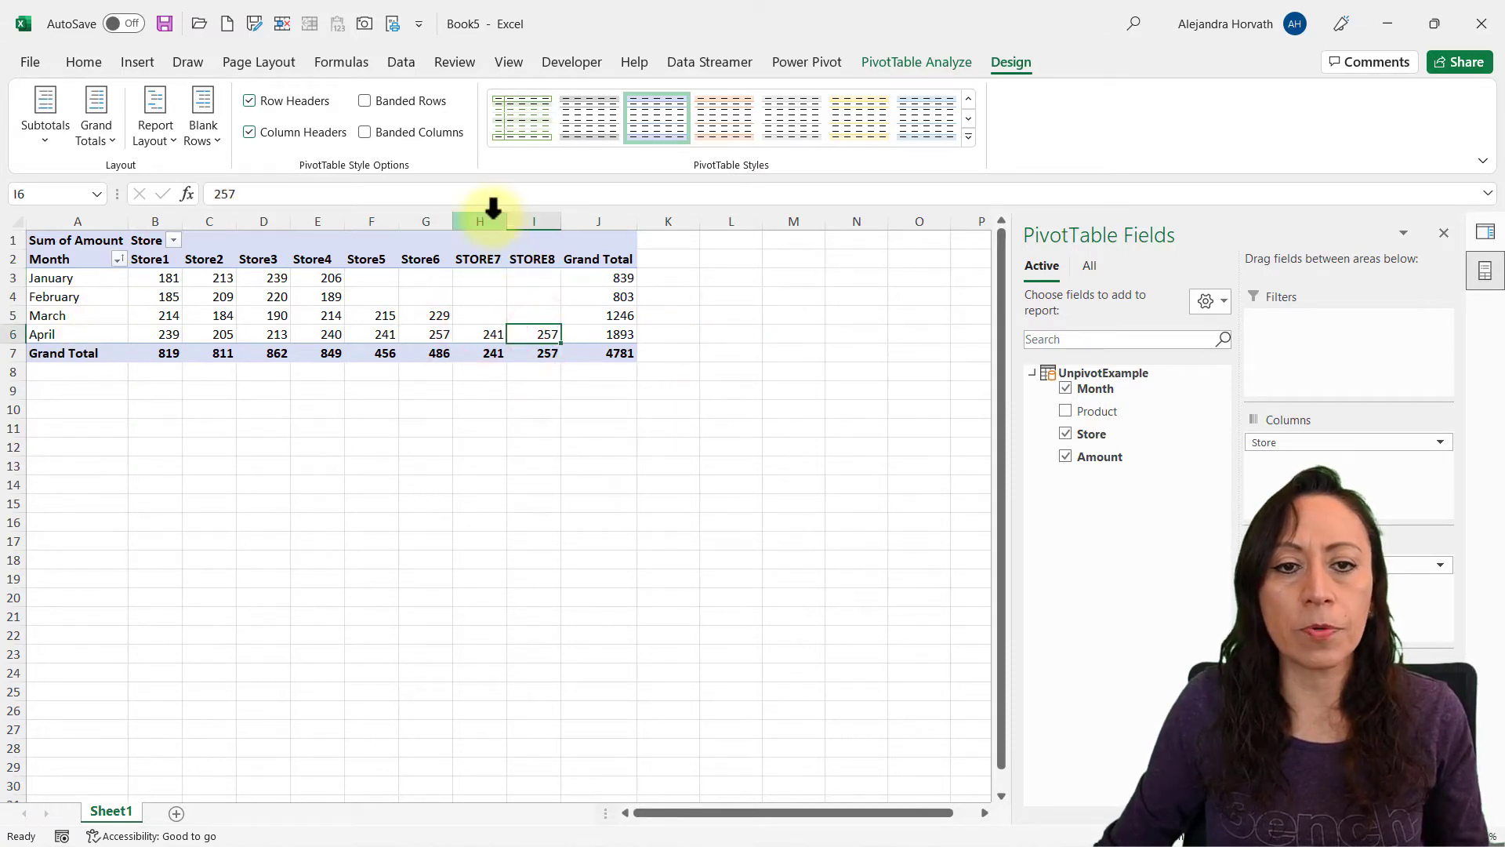
left_click_drag(490, 220, 518, 220)
left_click(480, 316)
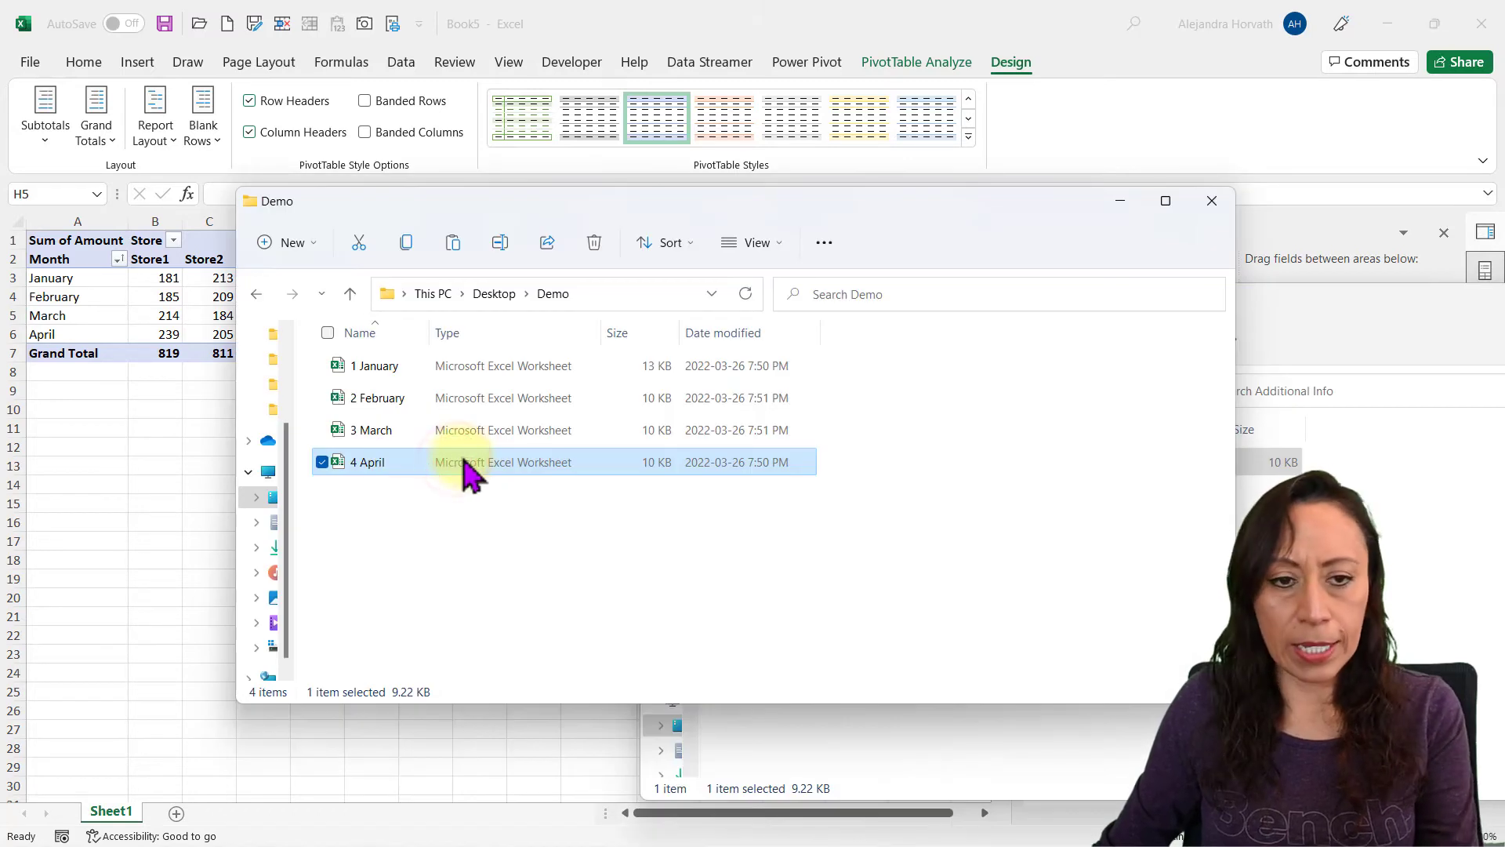
Step: Delete the 4 April workbook from the Demo folder and refresh the PivotTable in Book5
key("Delete")
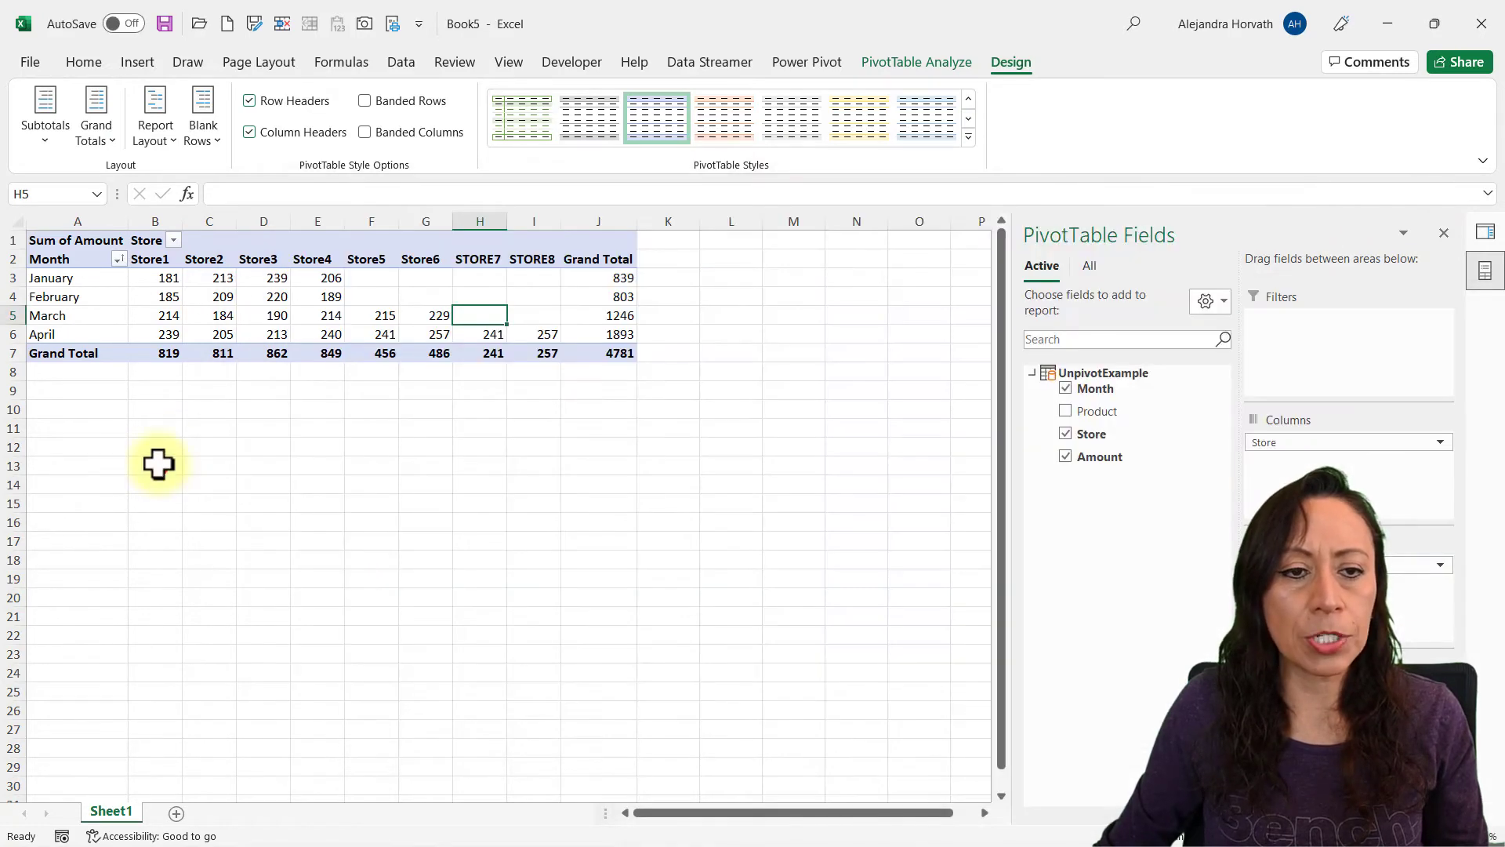
right_click(333, 297)
left_click(384, 403)
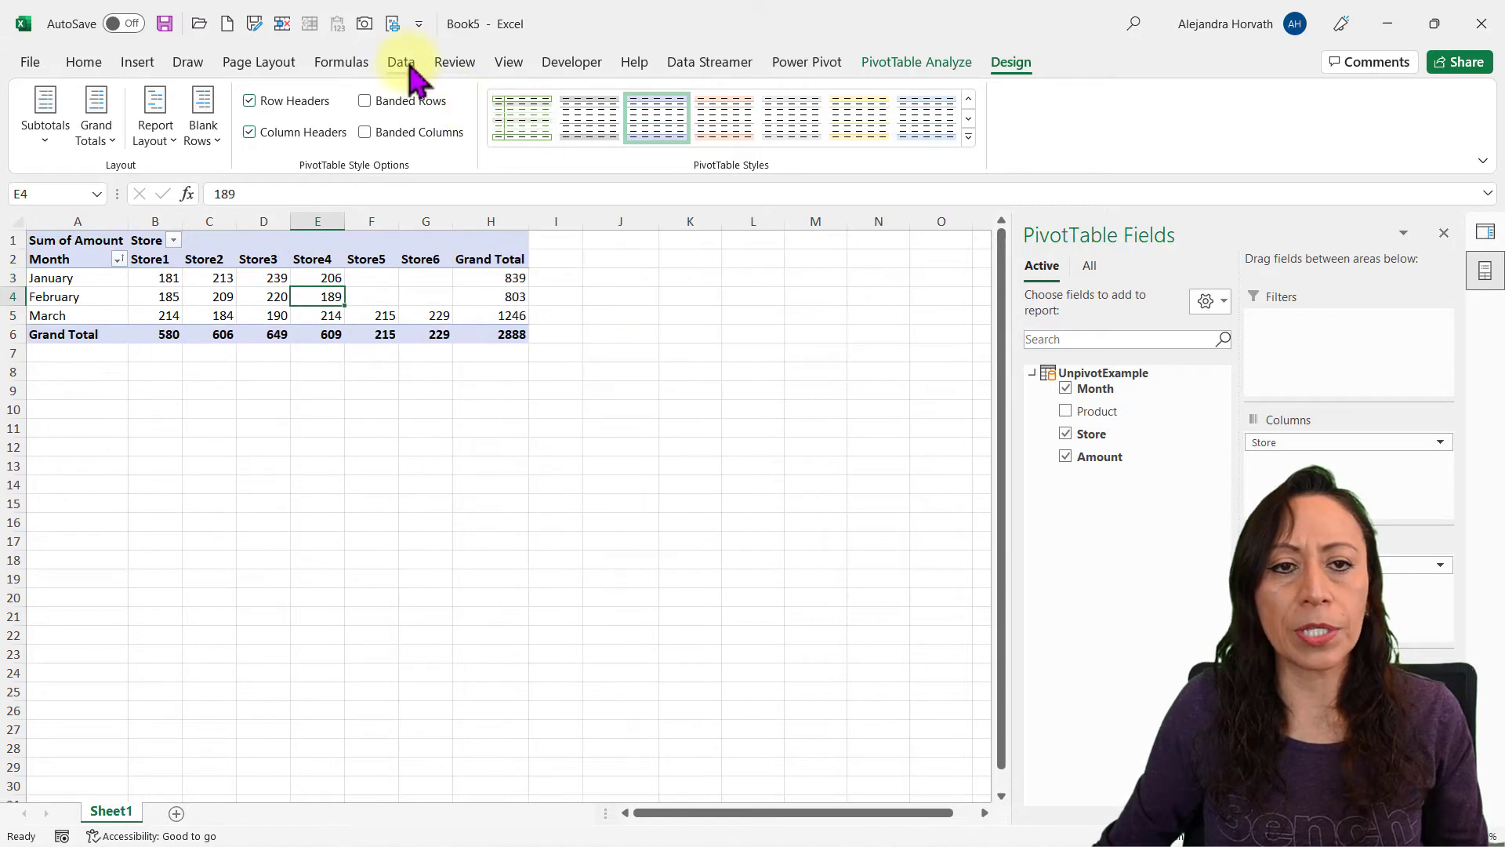
left_click(431, 247)
left_click(249, 260)
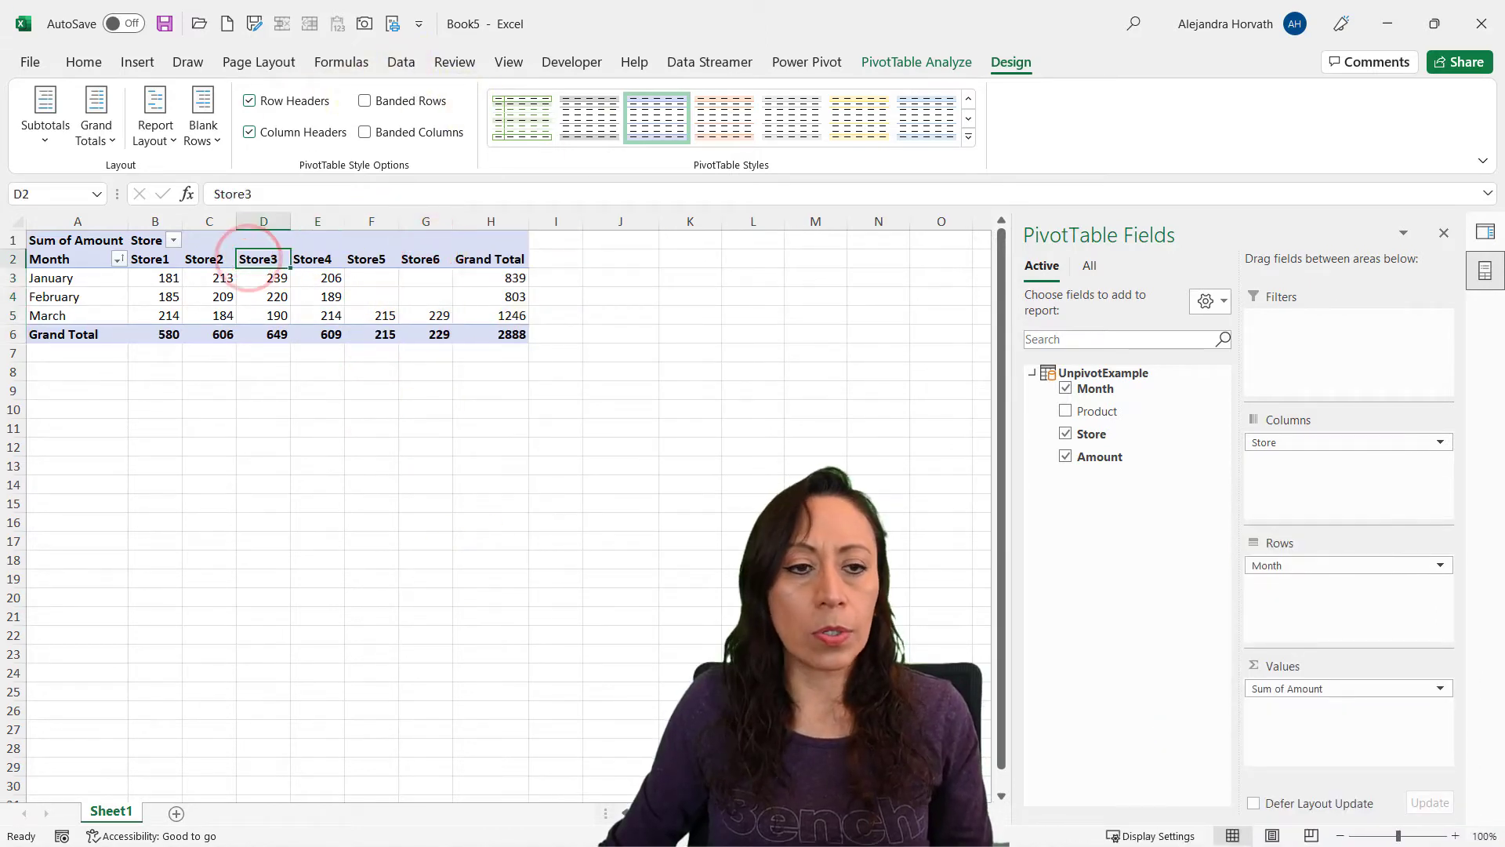
Step: Show the workbook's queries and open the Demo query in the Power Query Editor
left_click(1486, 231)
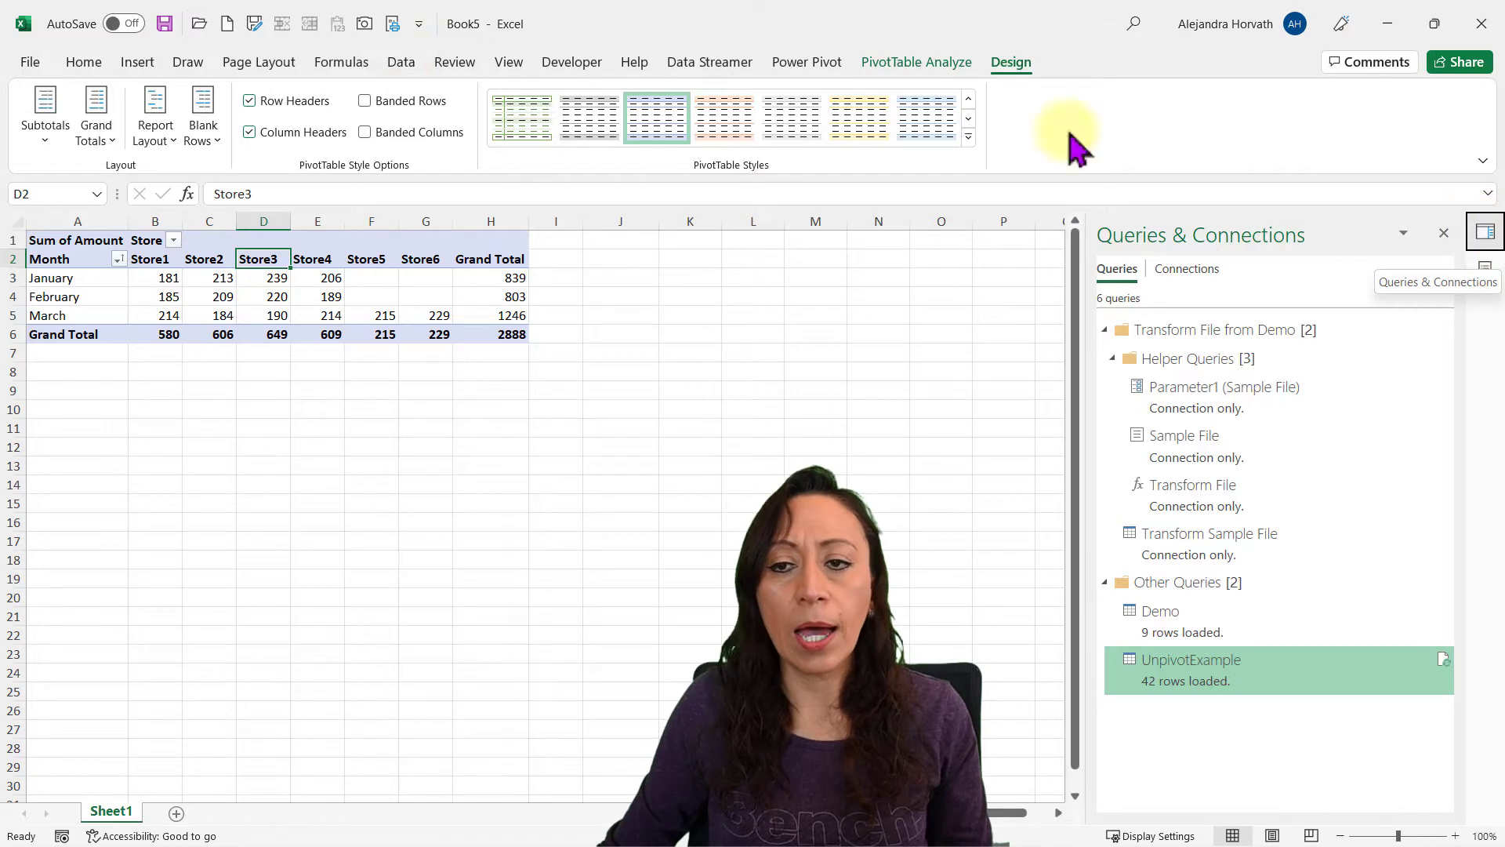
left_click(401, 63)
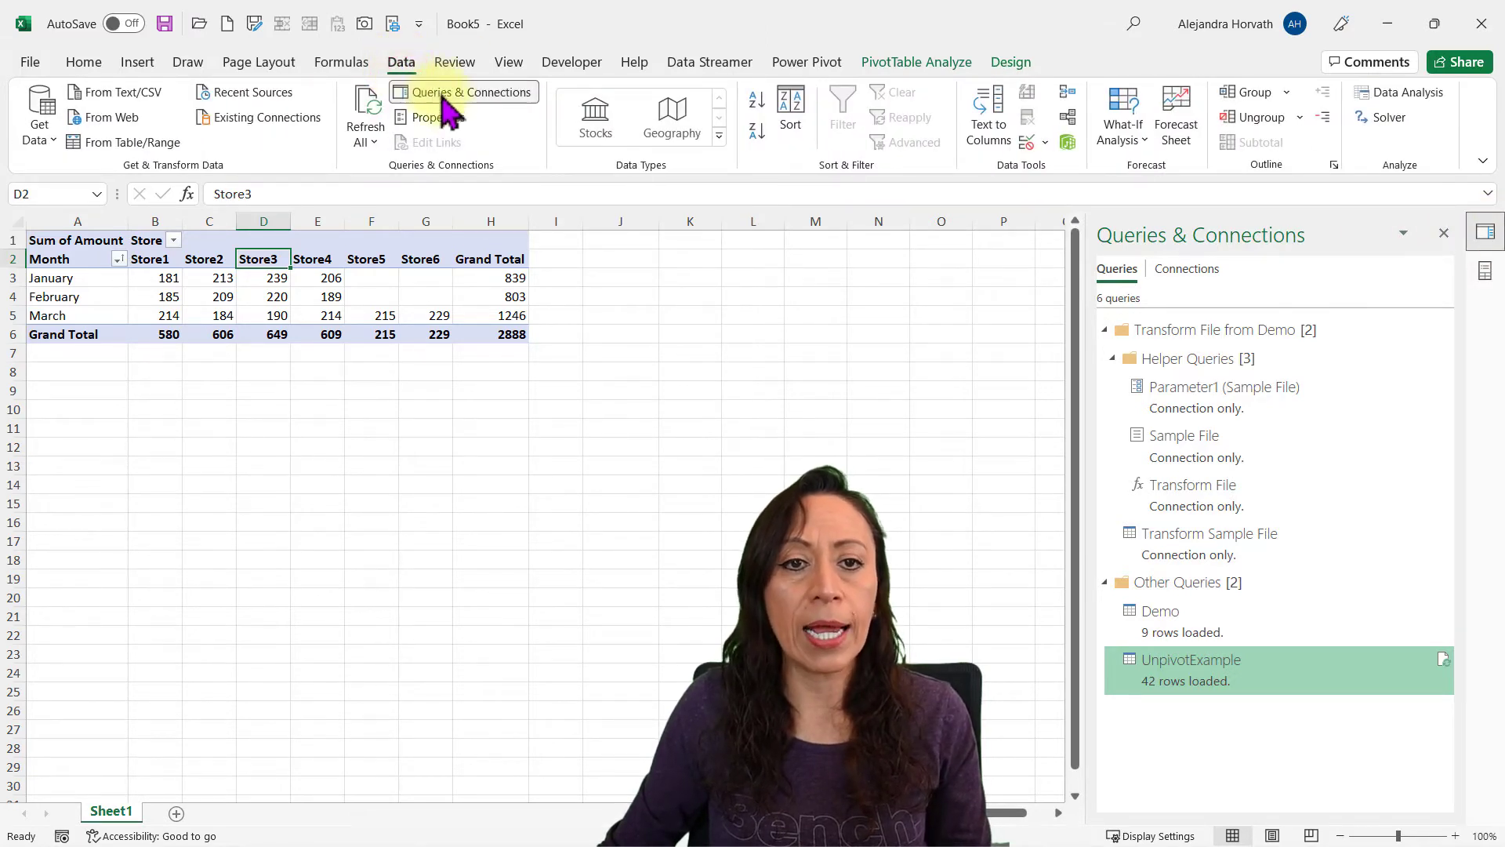
left_click(1168, 621)
double_click(1182, 614)
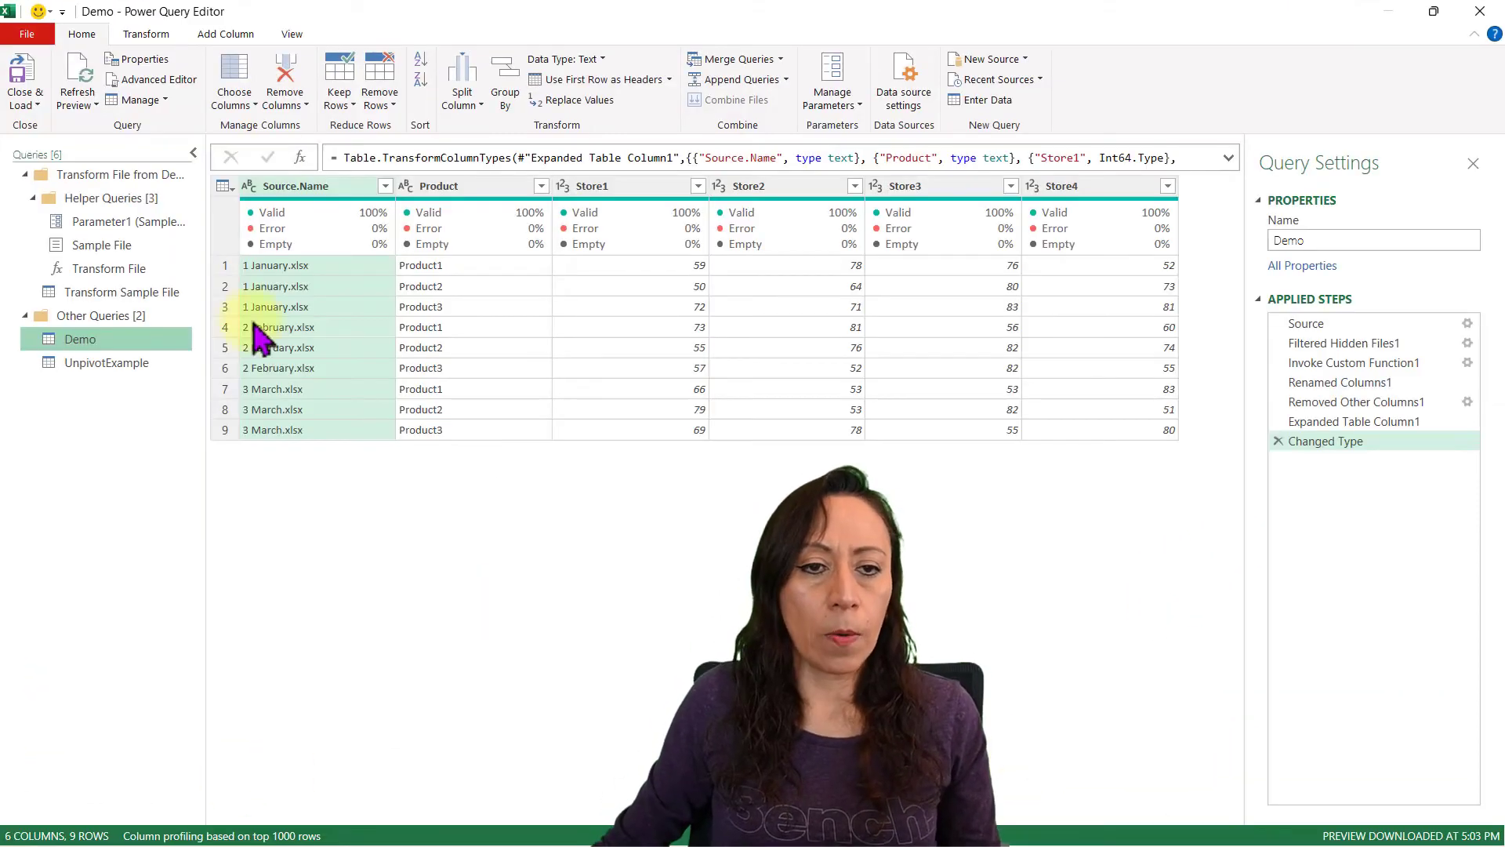
Step: Duplicate the Demo query and rename the copy MyTitlesExample
right_click(119, 340)
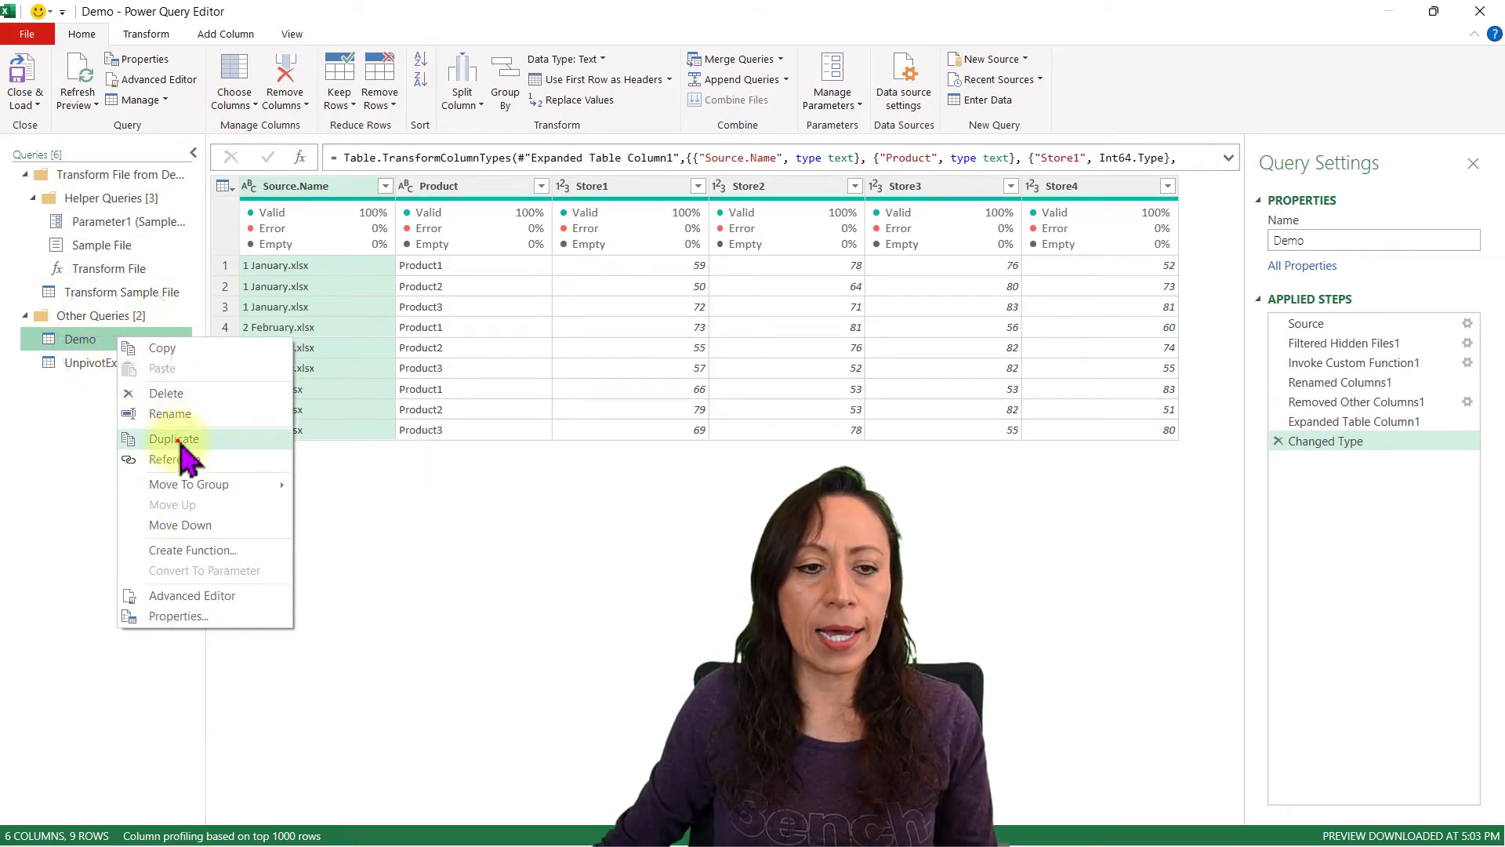
left_click(174, 439)
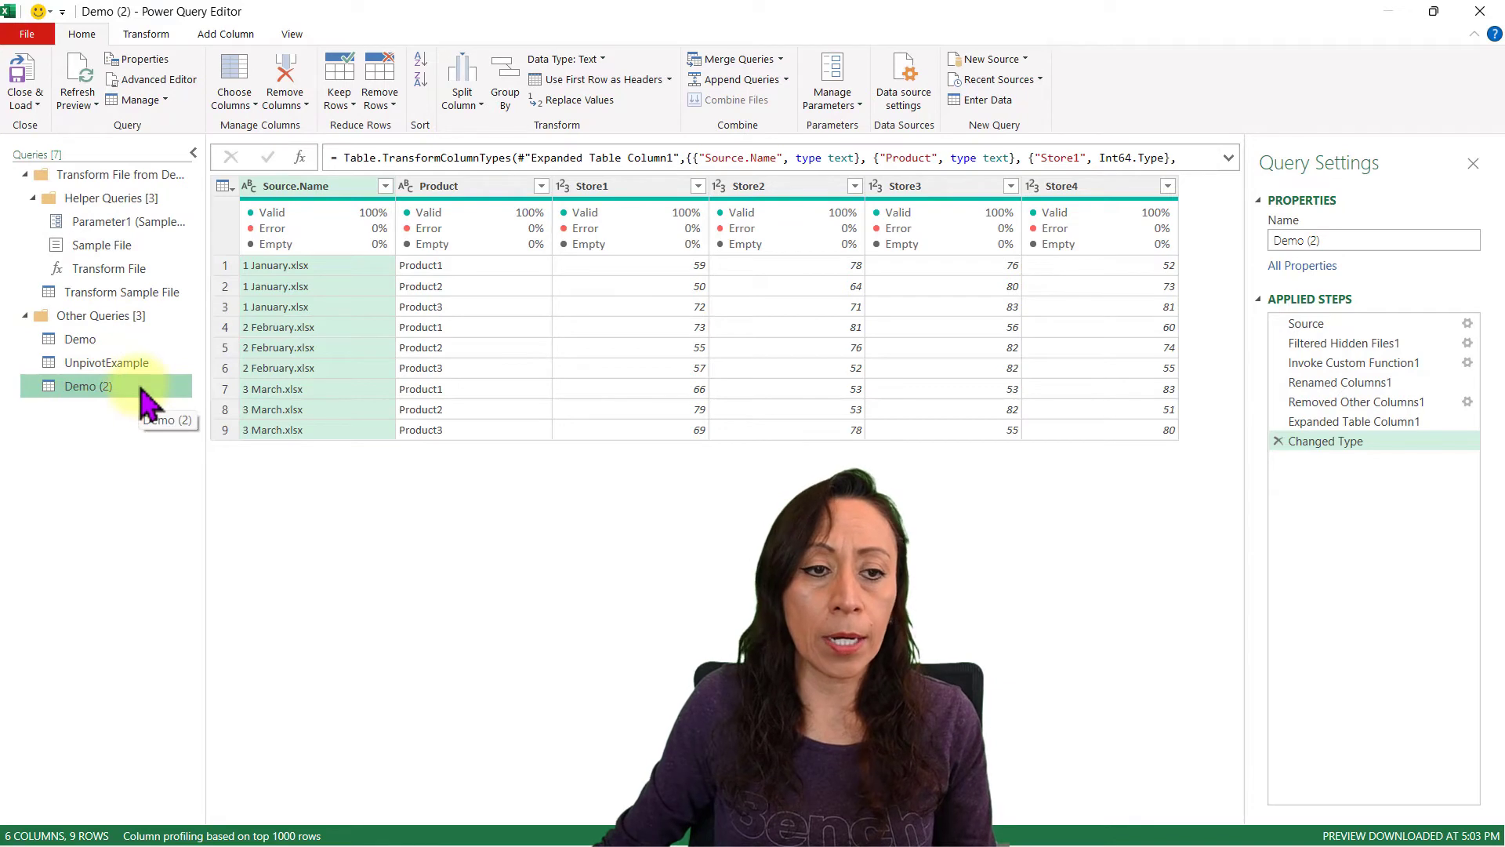
double_click(139, 387)
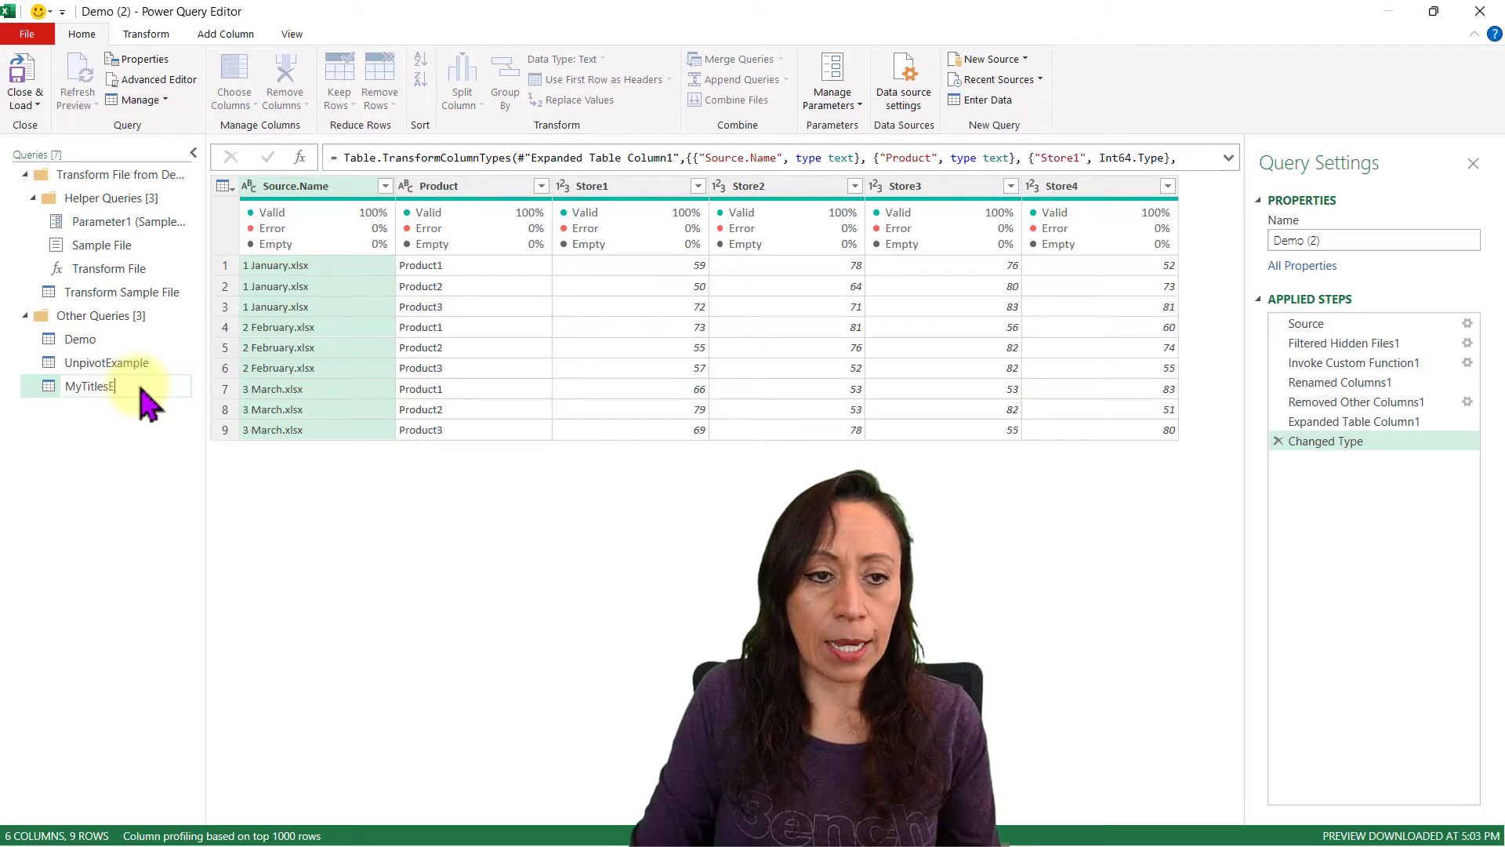
key("Return")
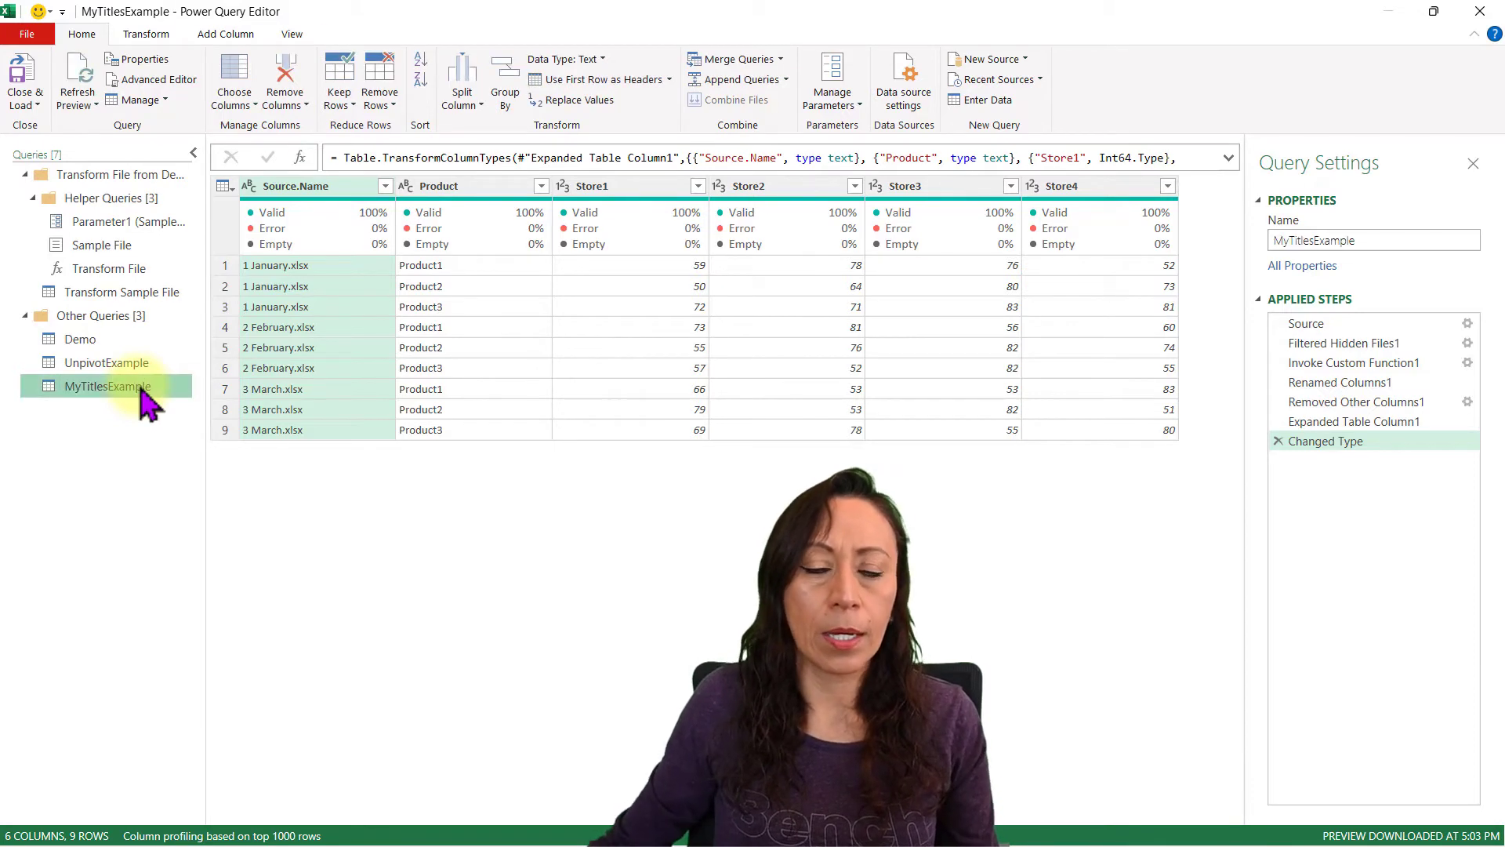
Step: Delete the Changed Type and Expanded Table Column1 steps from MyTitlesExample and rename the Removed Other Columns1 step StartingPoint
left_click(1279, 441)
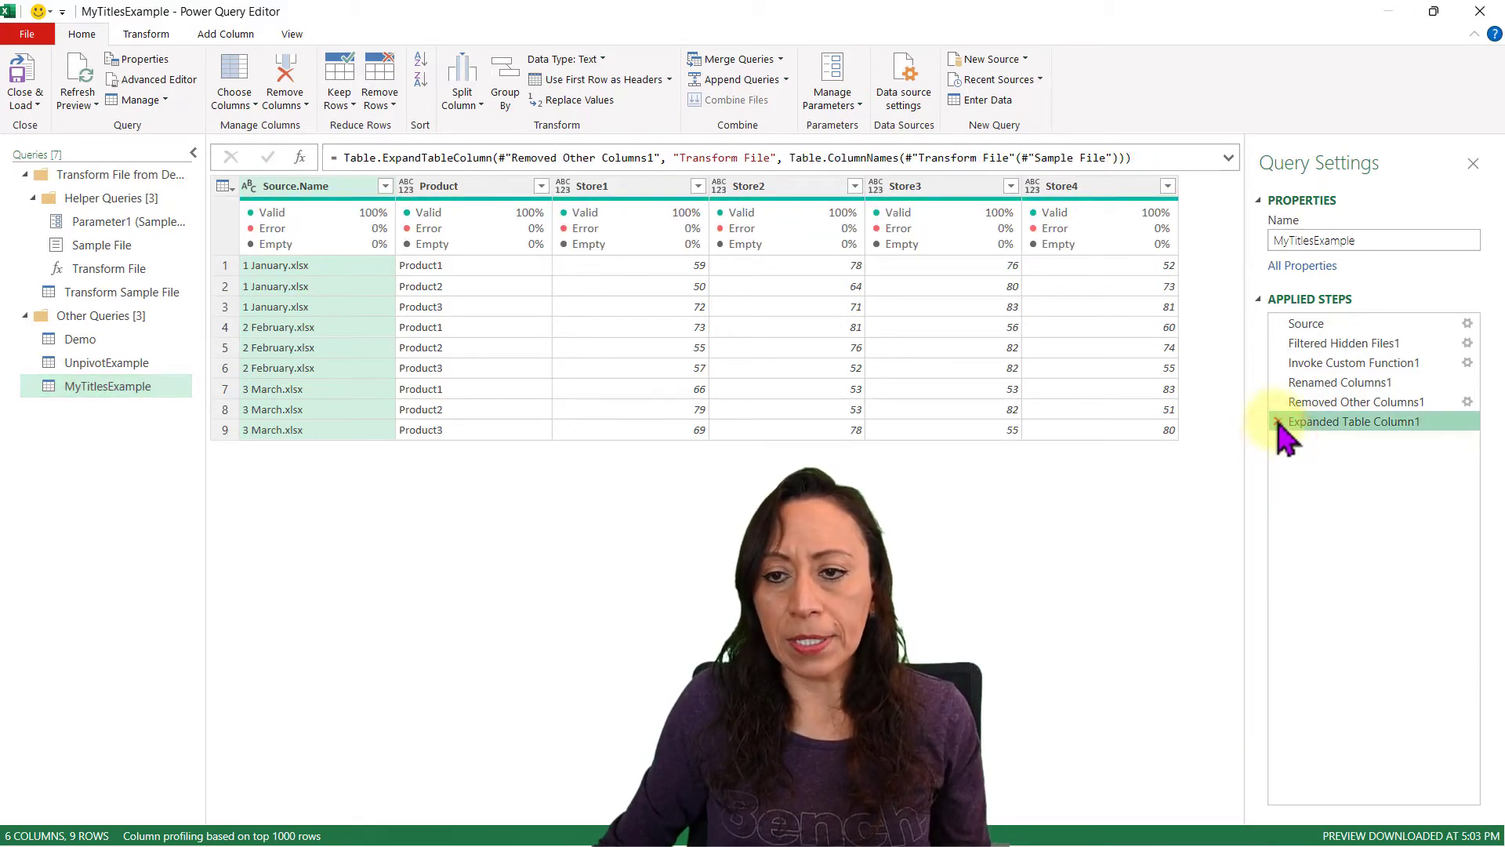
left_click(1279, 421)
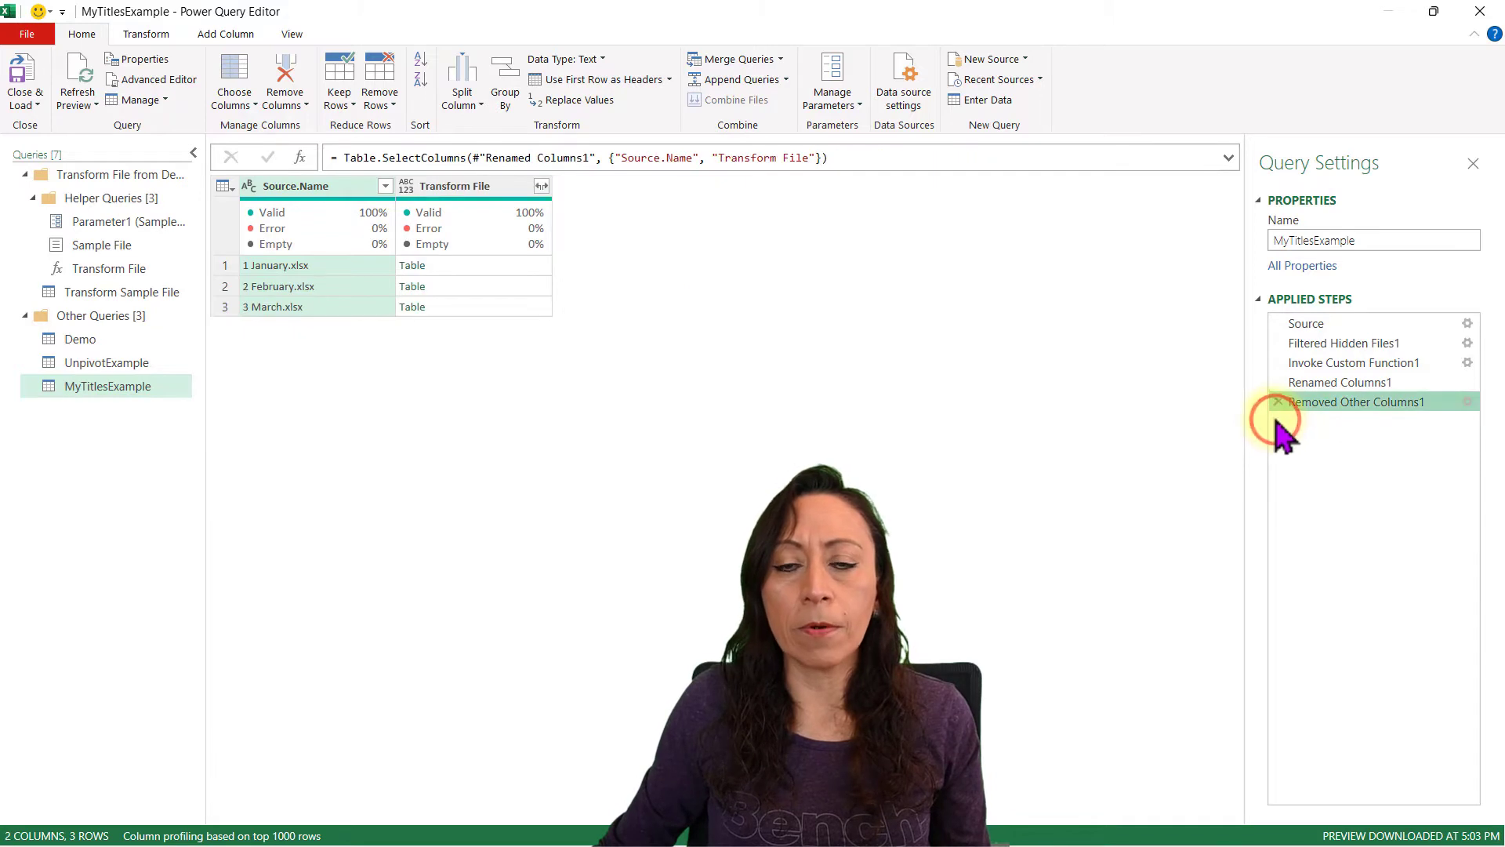
left_click(1336, 402)
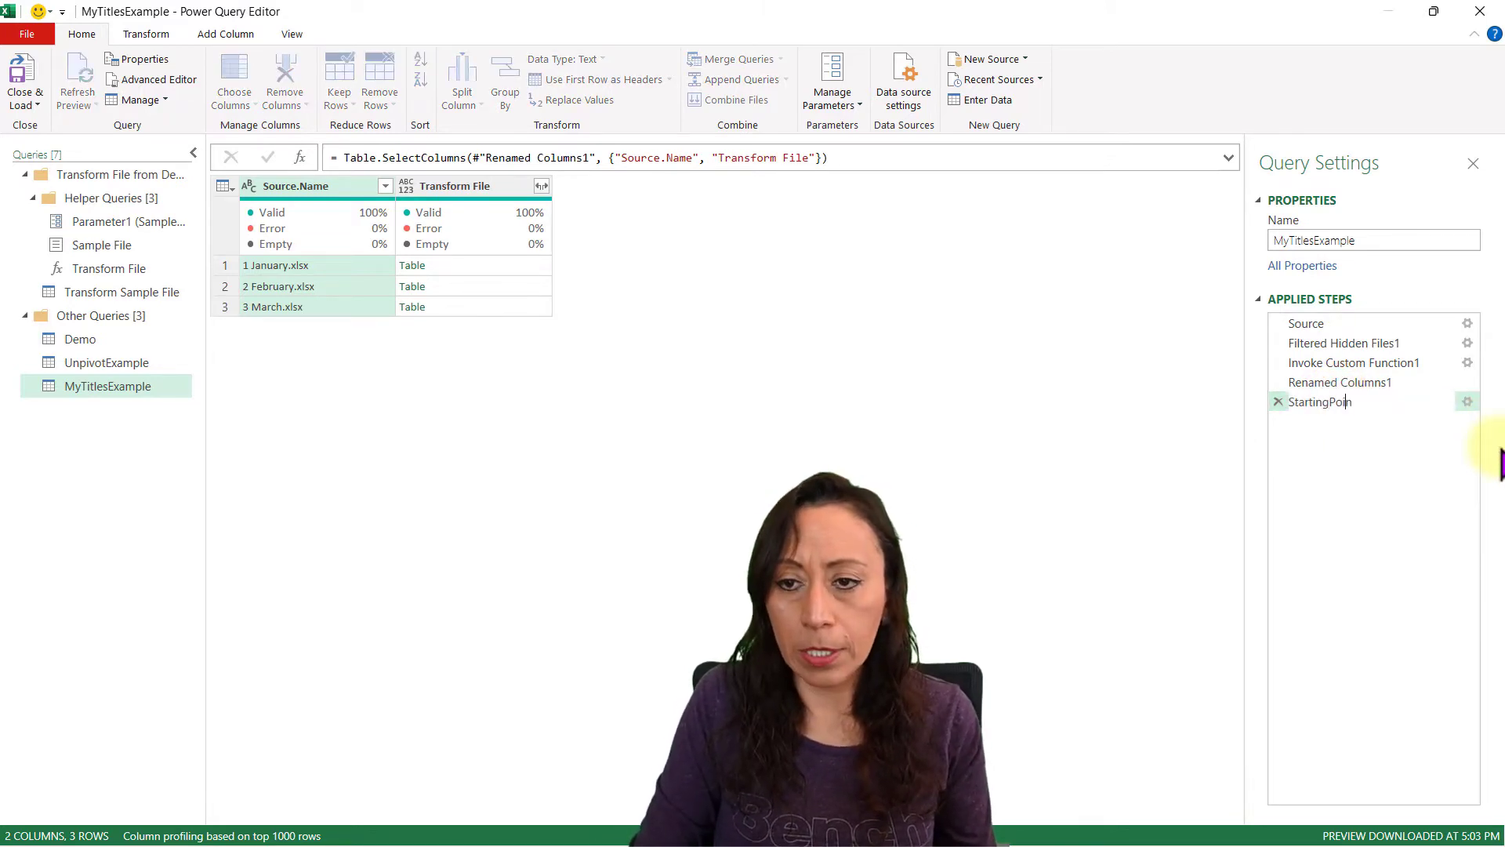
key("Return")
Step: Preview the nested January, February and March tables in the Transform File column, enlarging the preview area
left_click(497, 263)
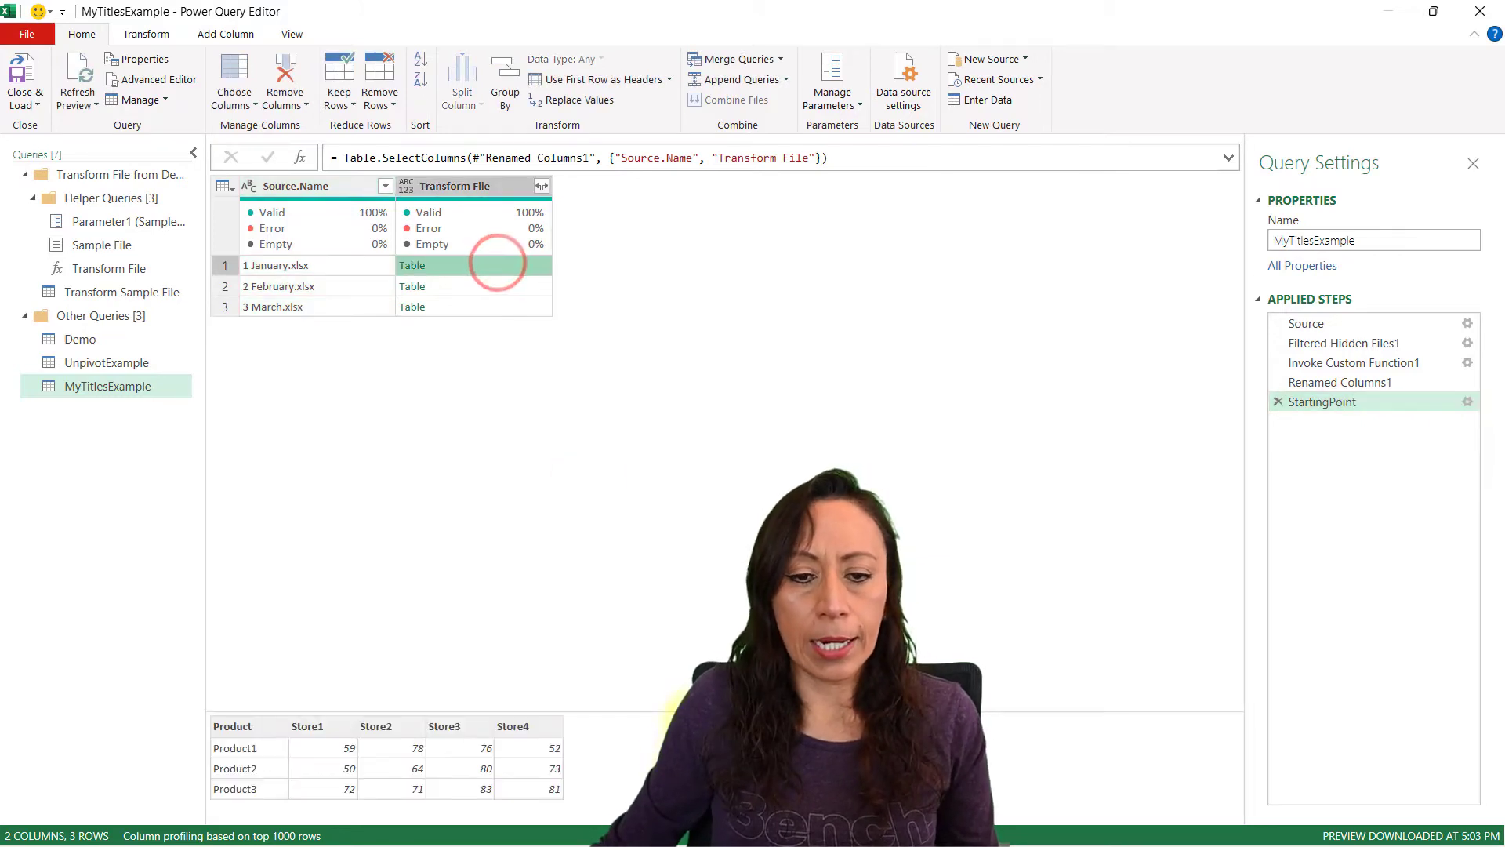
left_click_drag(686, 544, 687, 545)
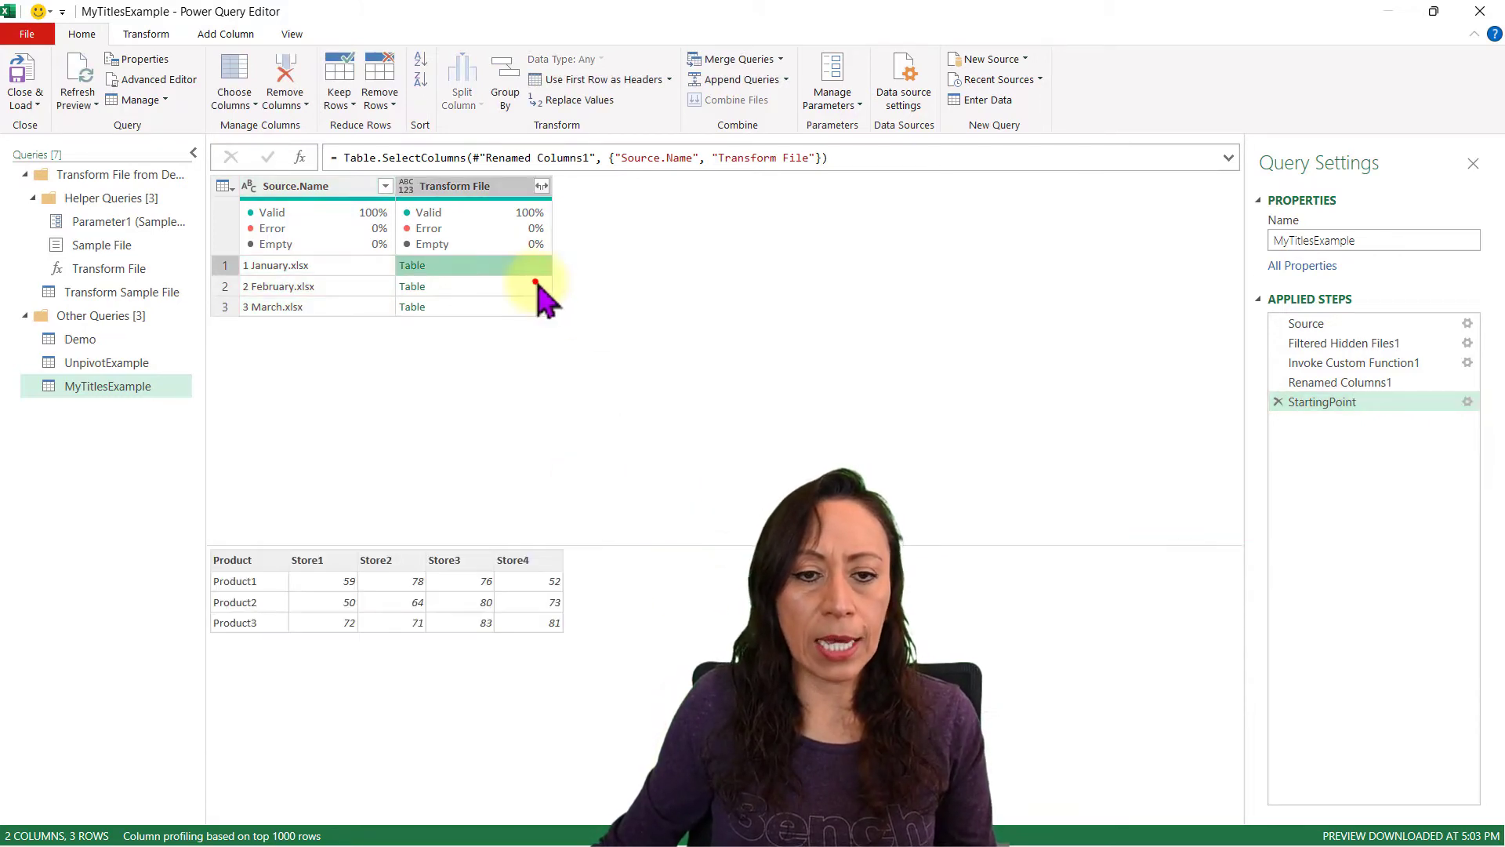
left_click(535, 284)
left_click(533, 301)
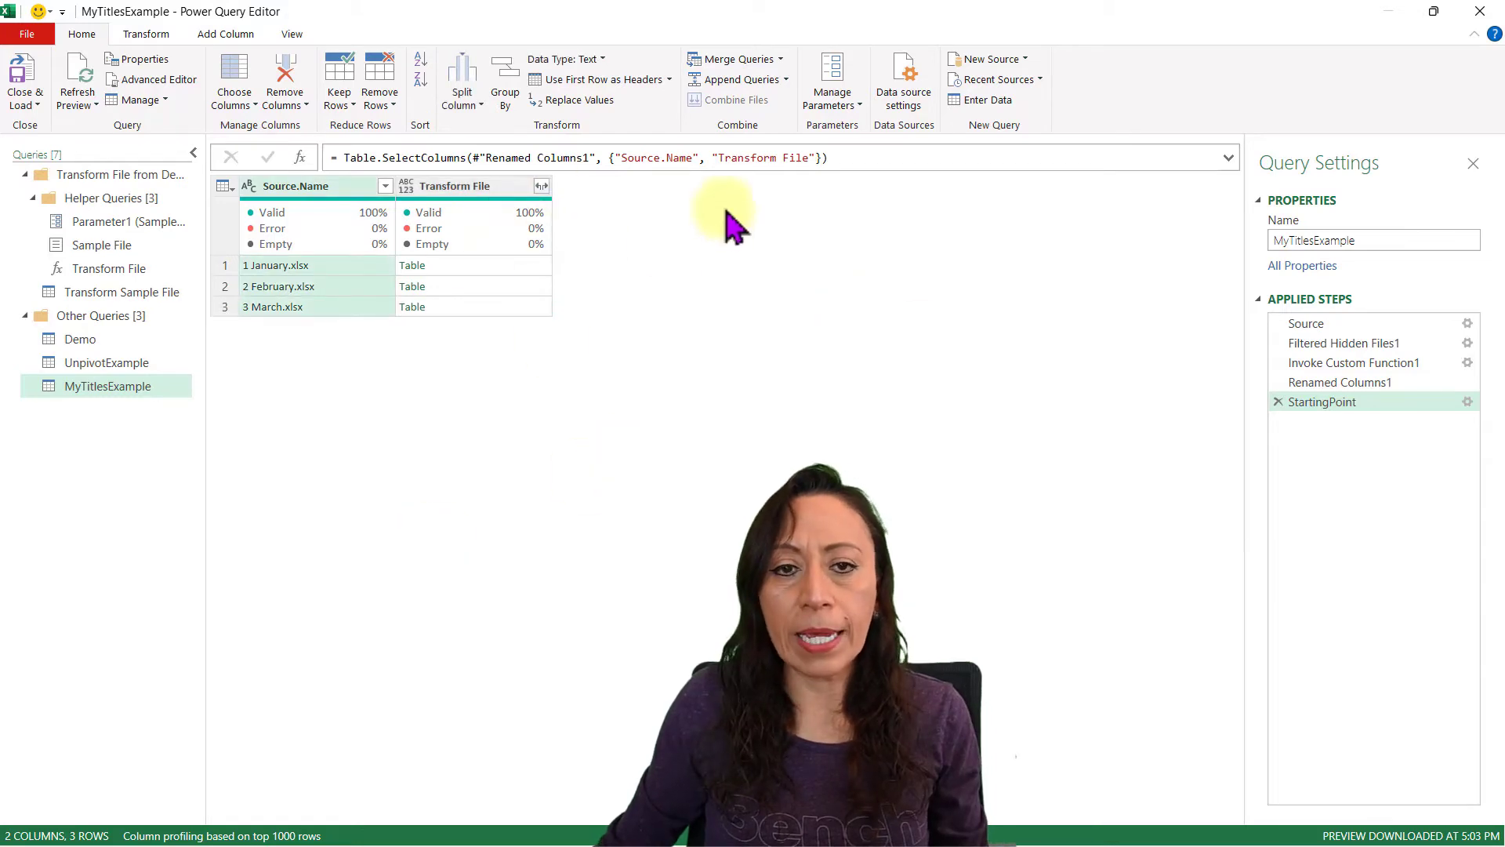
Step: Drill down into the Transform File column to turn it into a list, and preview each table in the list
left_click(471, 184)
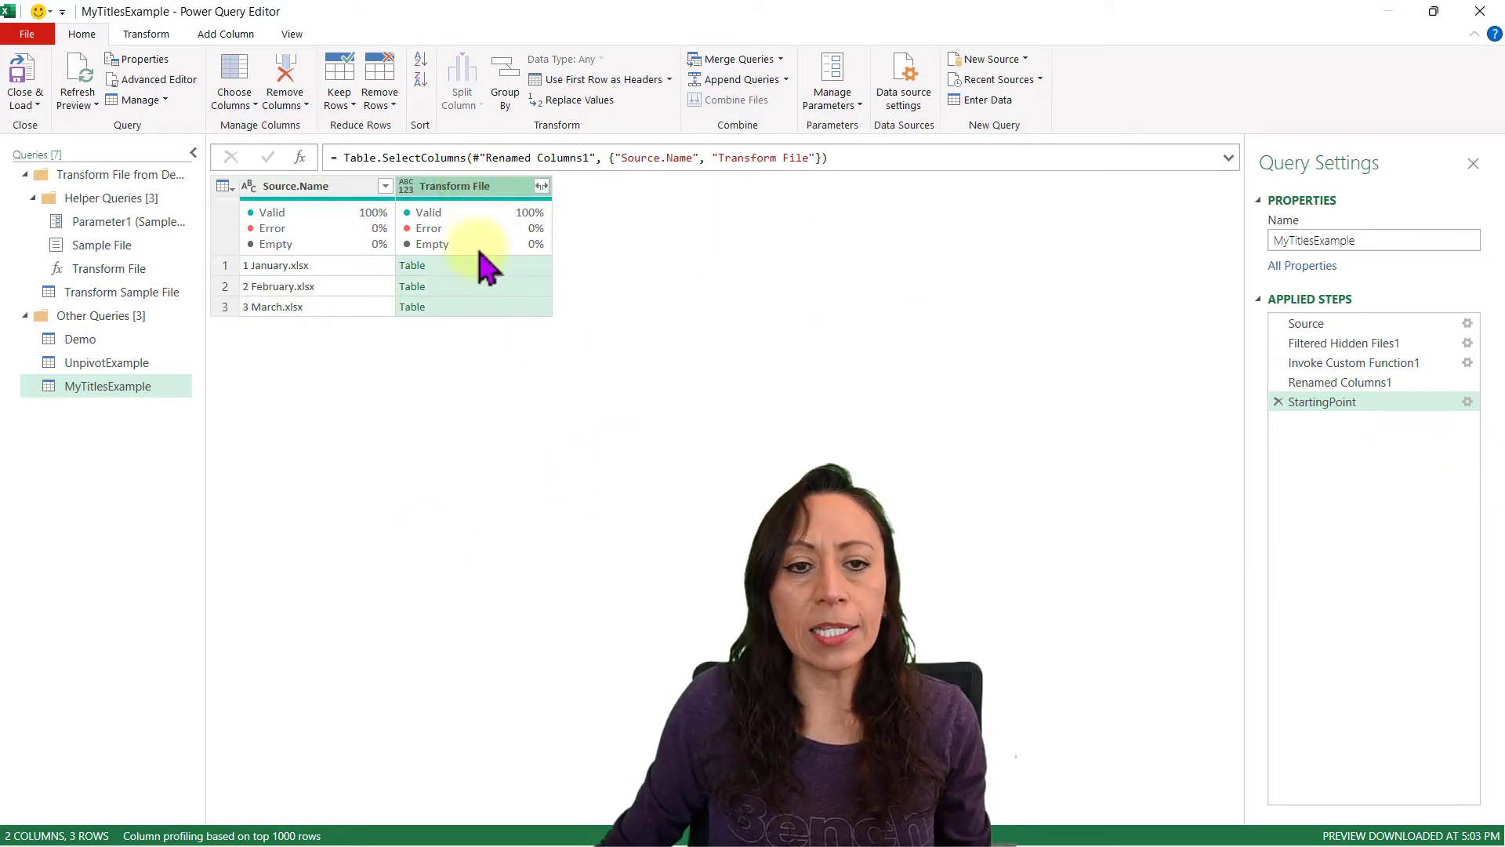
left_click(465, 192)
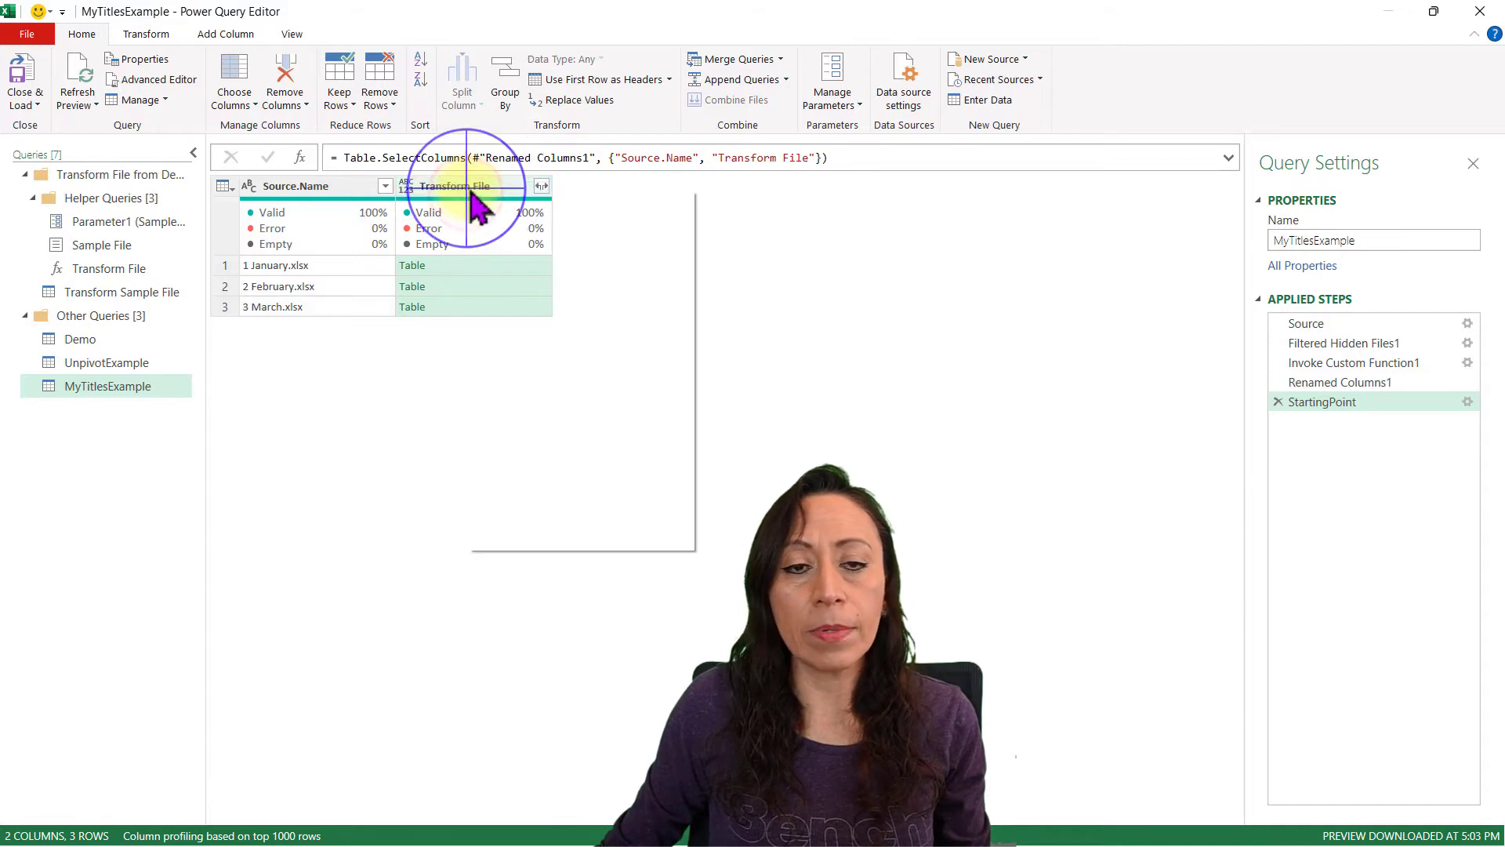
right_click(470, 202)
left_click(586, 514)
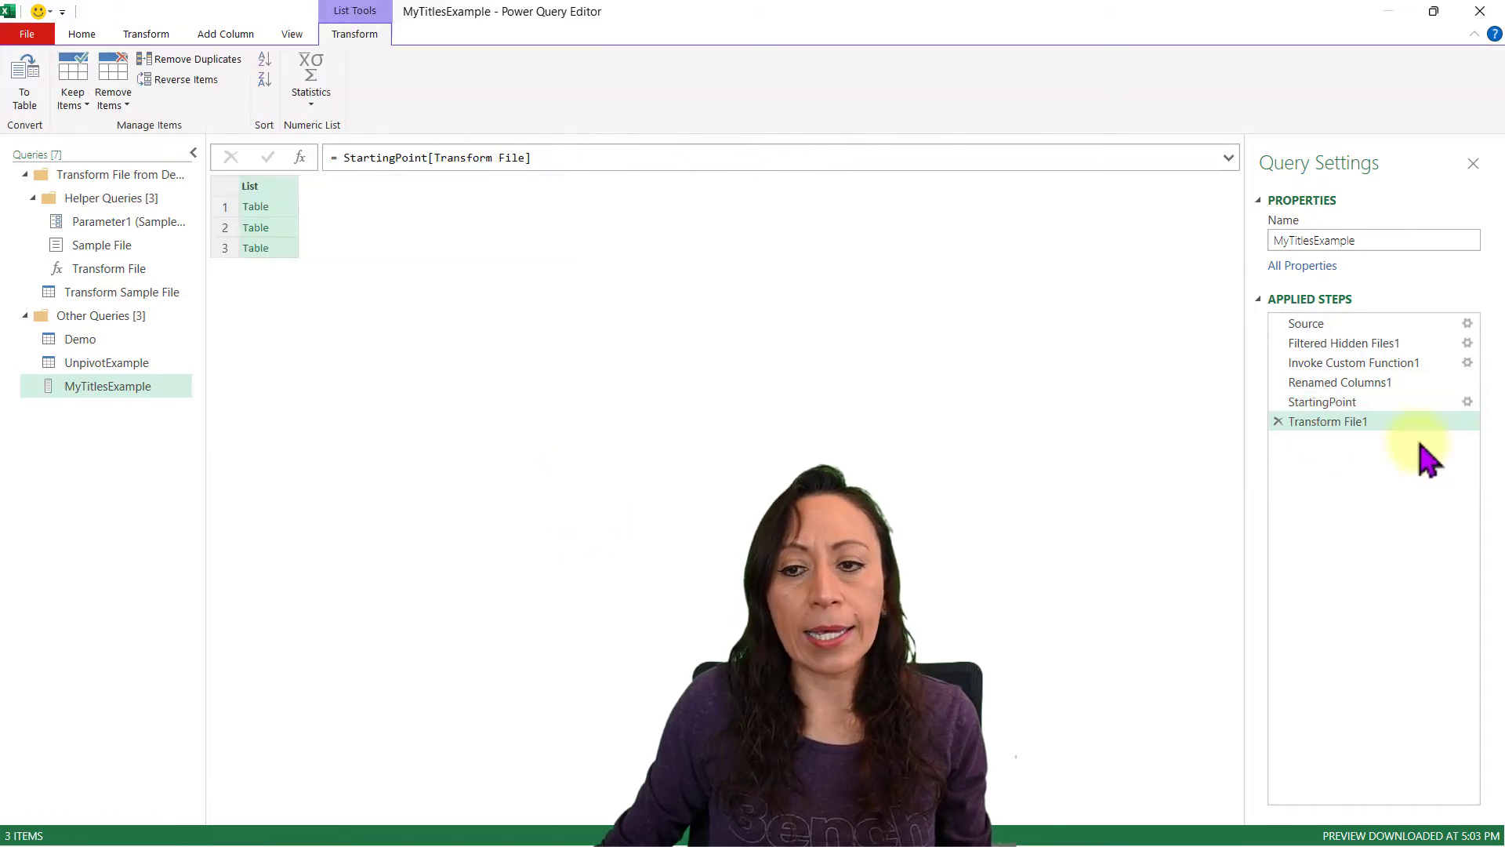
left_click(287, 205)
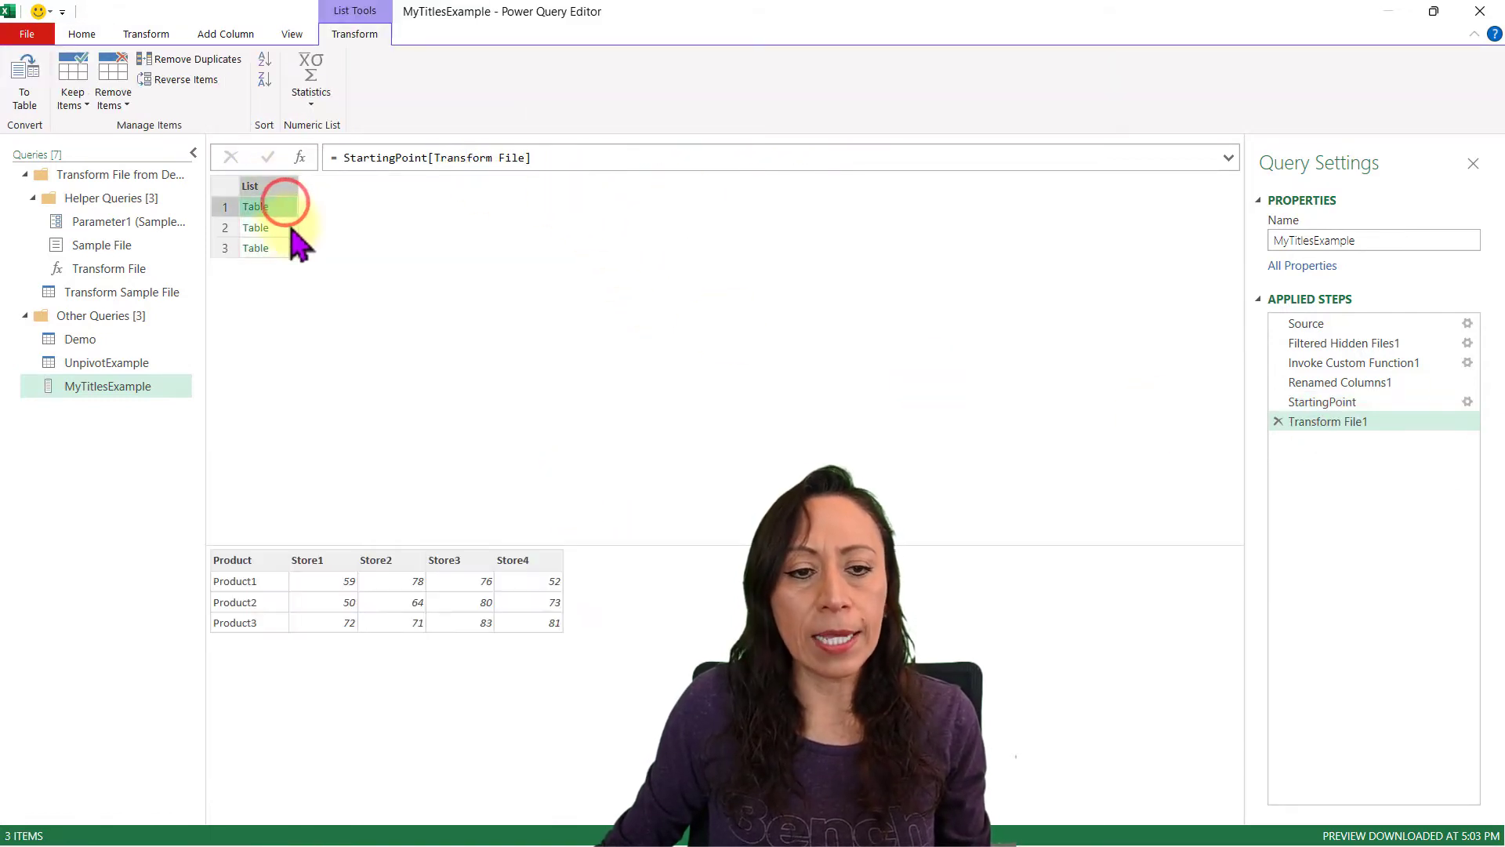
left_click(287, 226)
left_click(291, 247)
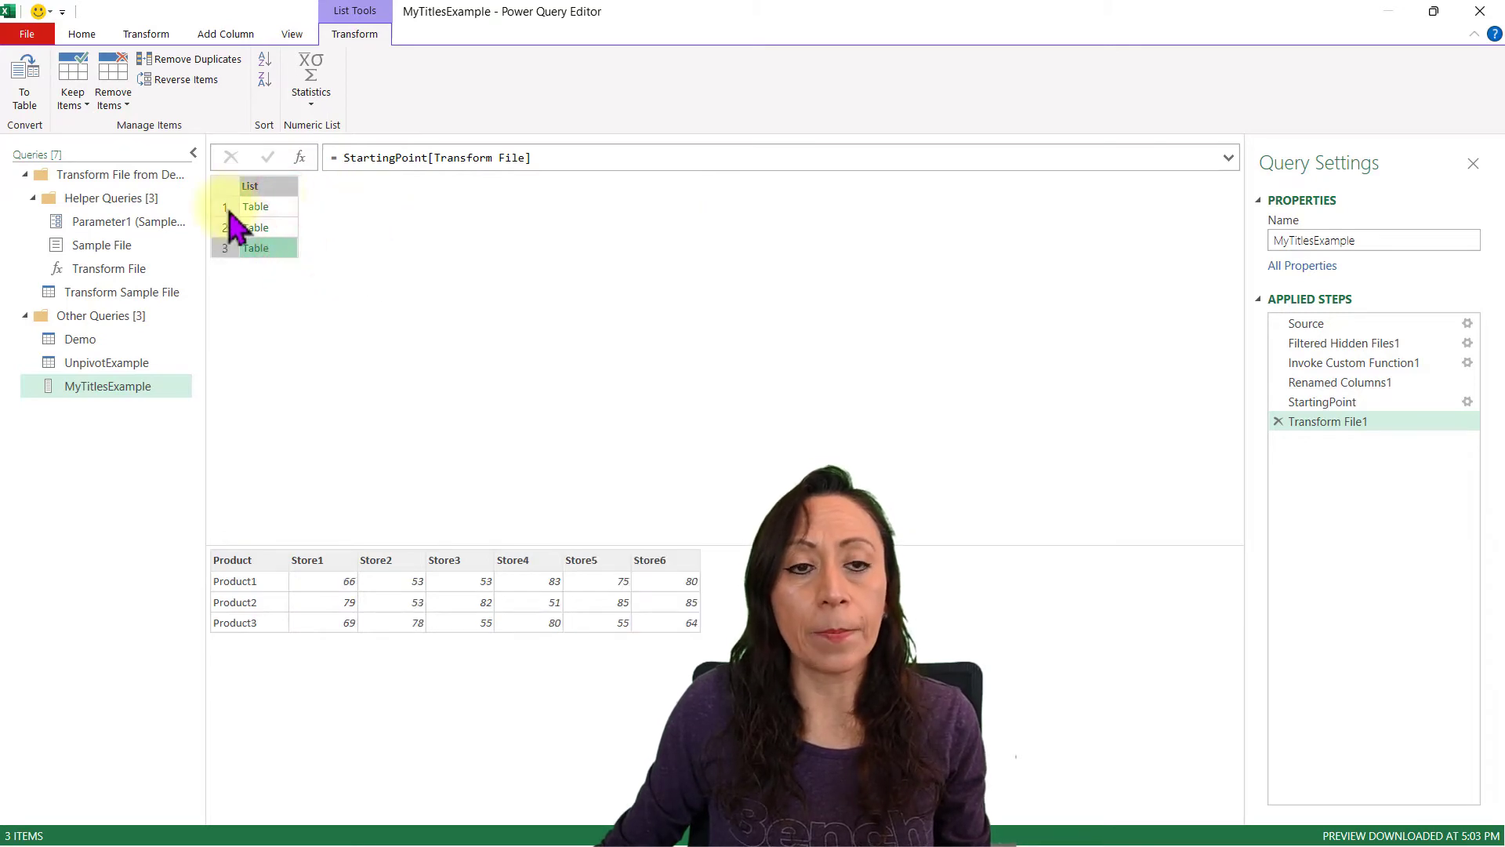
Step: Wrap StartingPoint[Transform File] in a List.Transform function in the Transform File1 step's formula, as its list argument
left_click(340, 153)
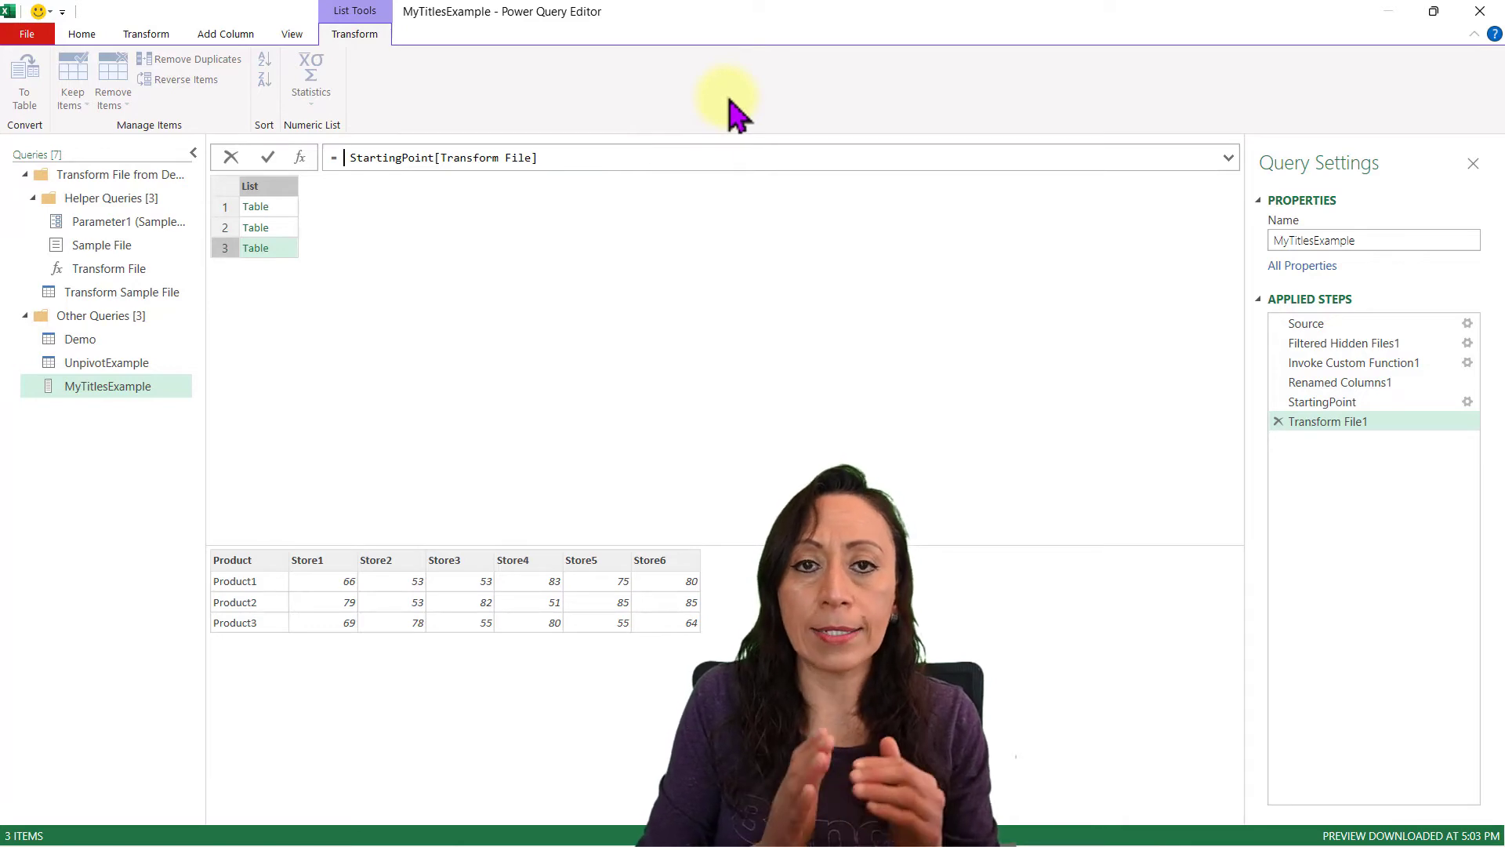
type("List")
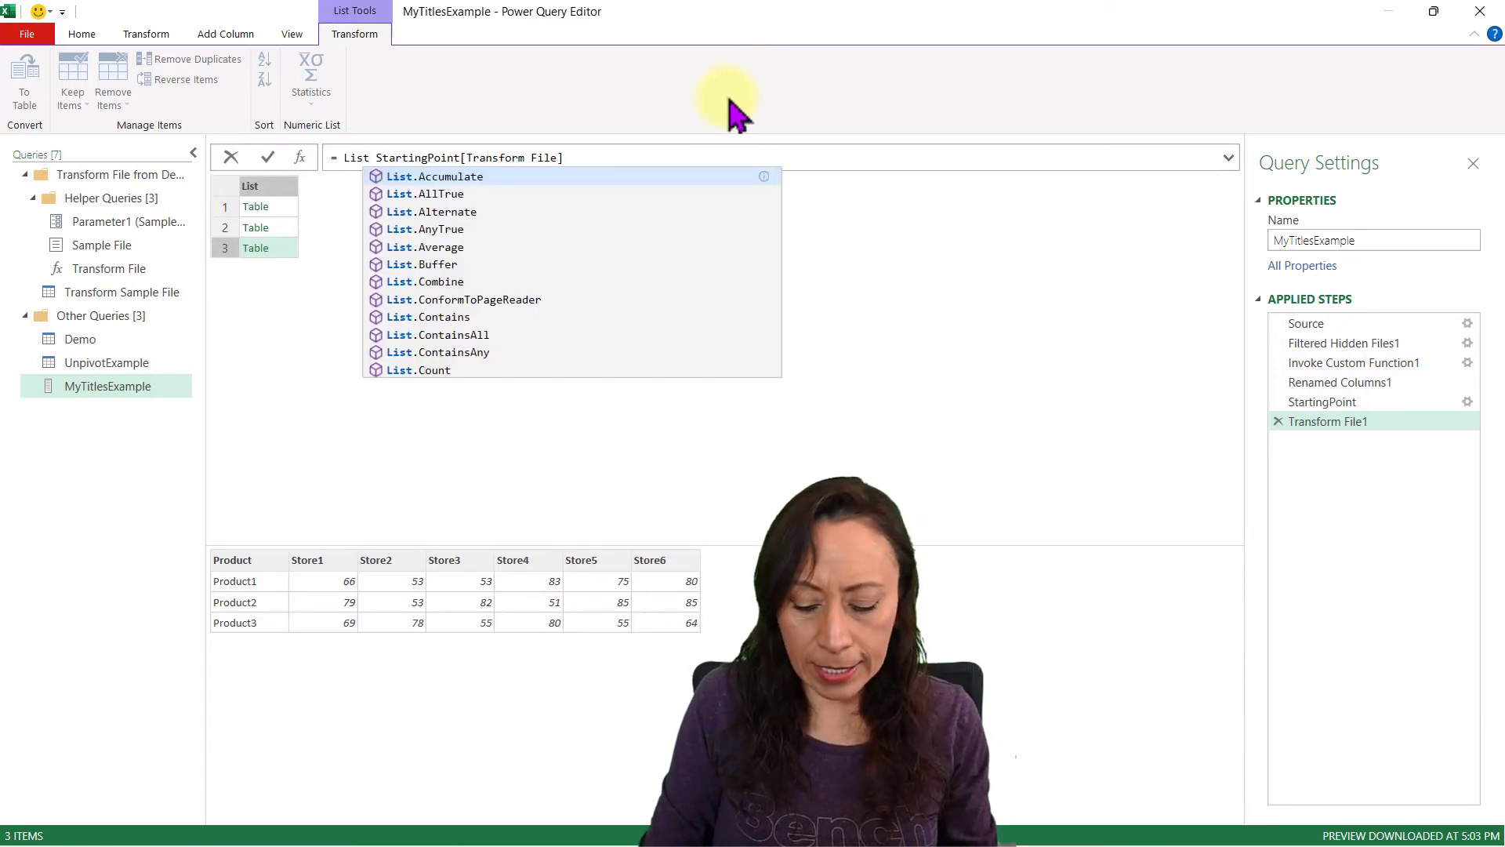
type(".")
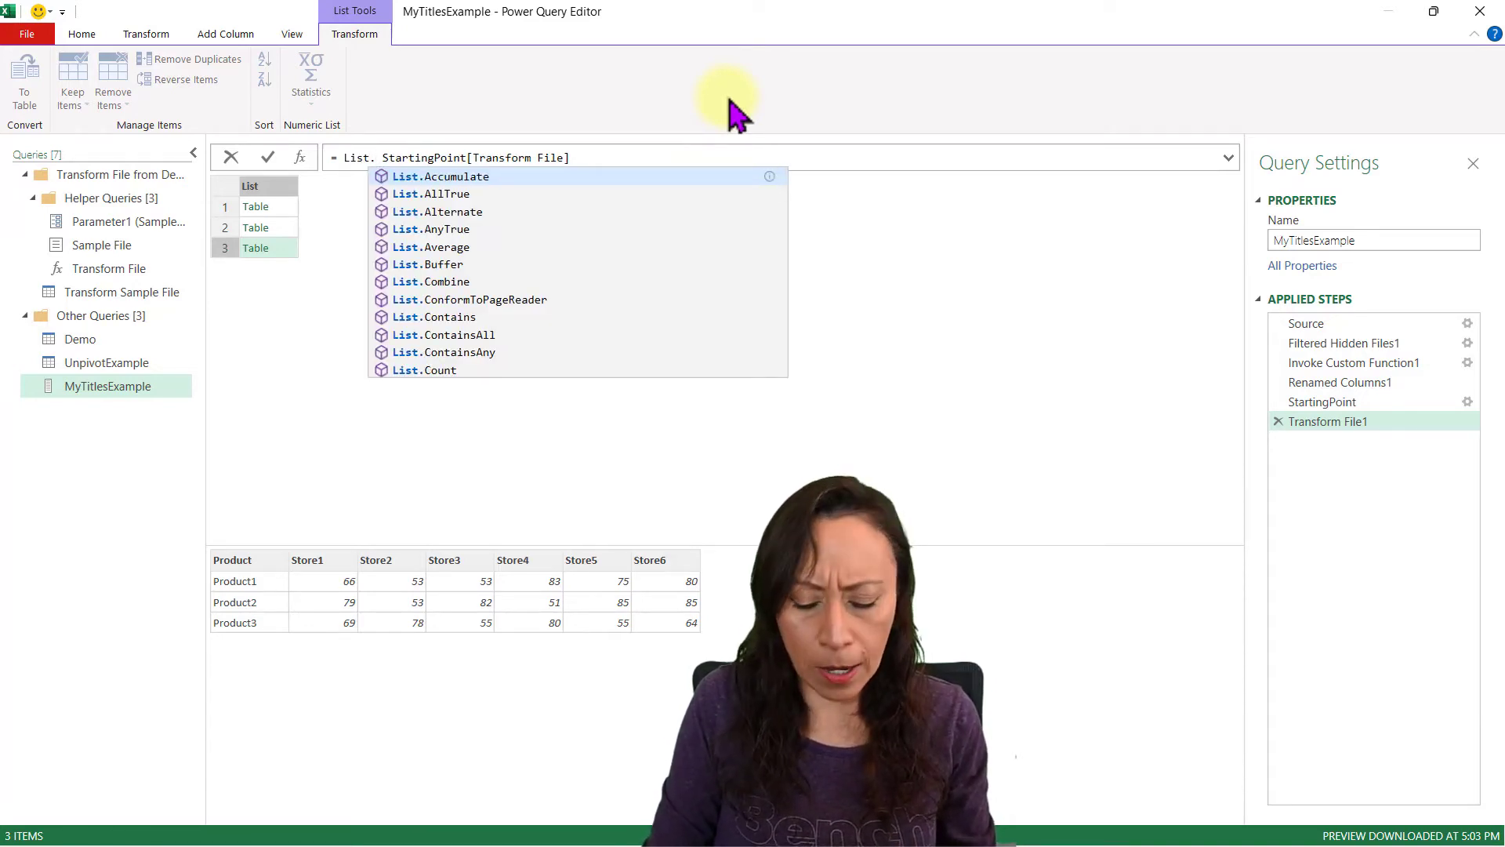
type("Tra")
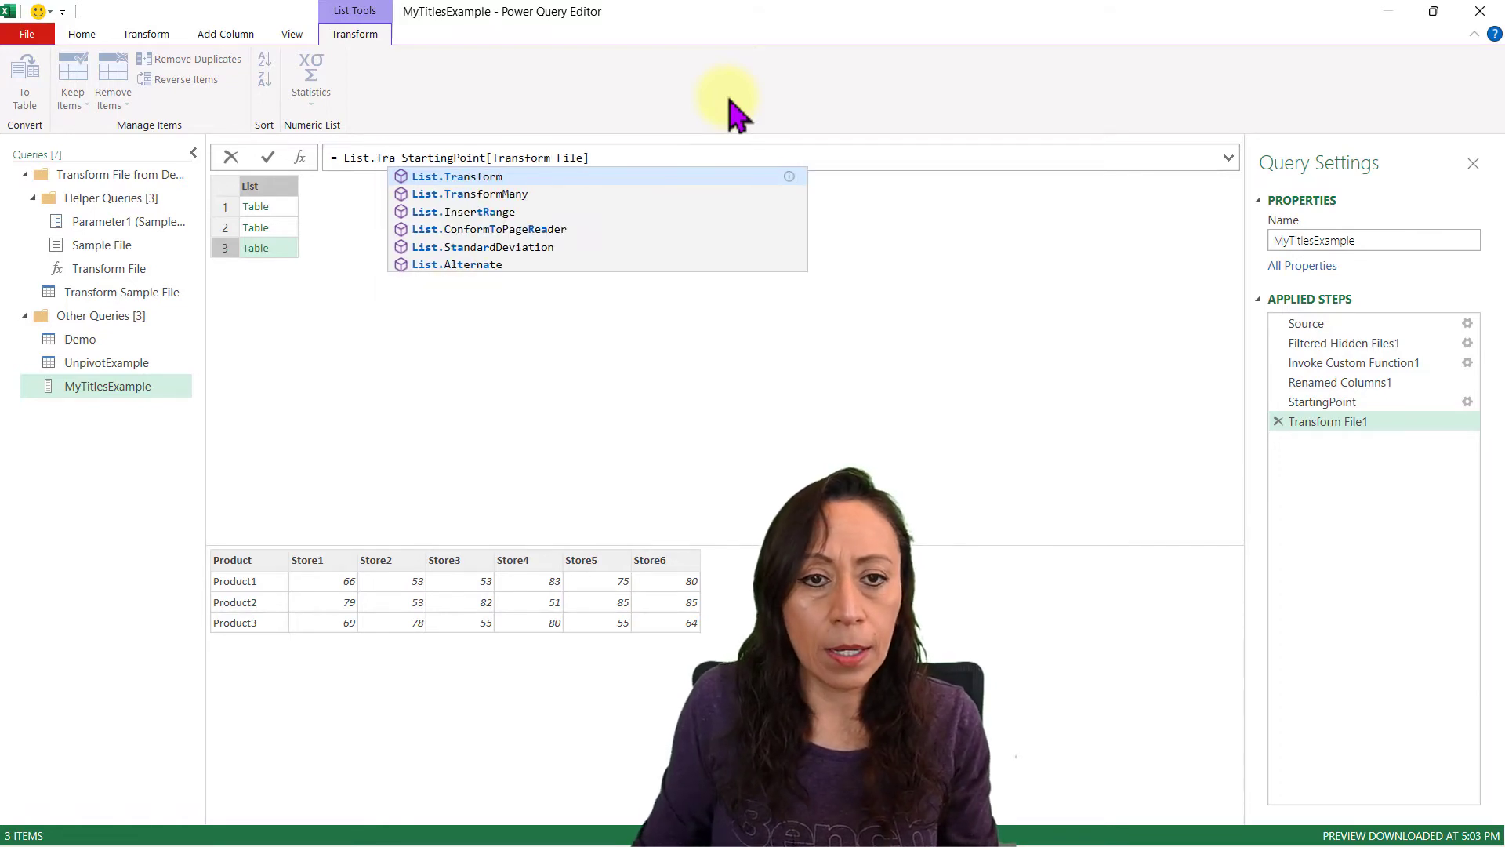
left_click(649, 175)
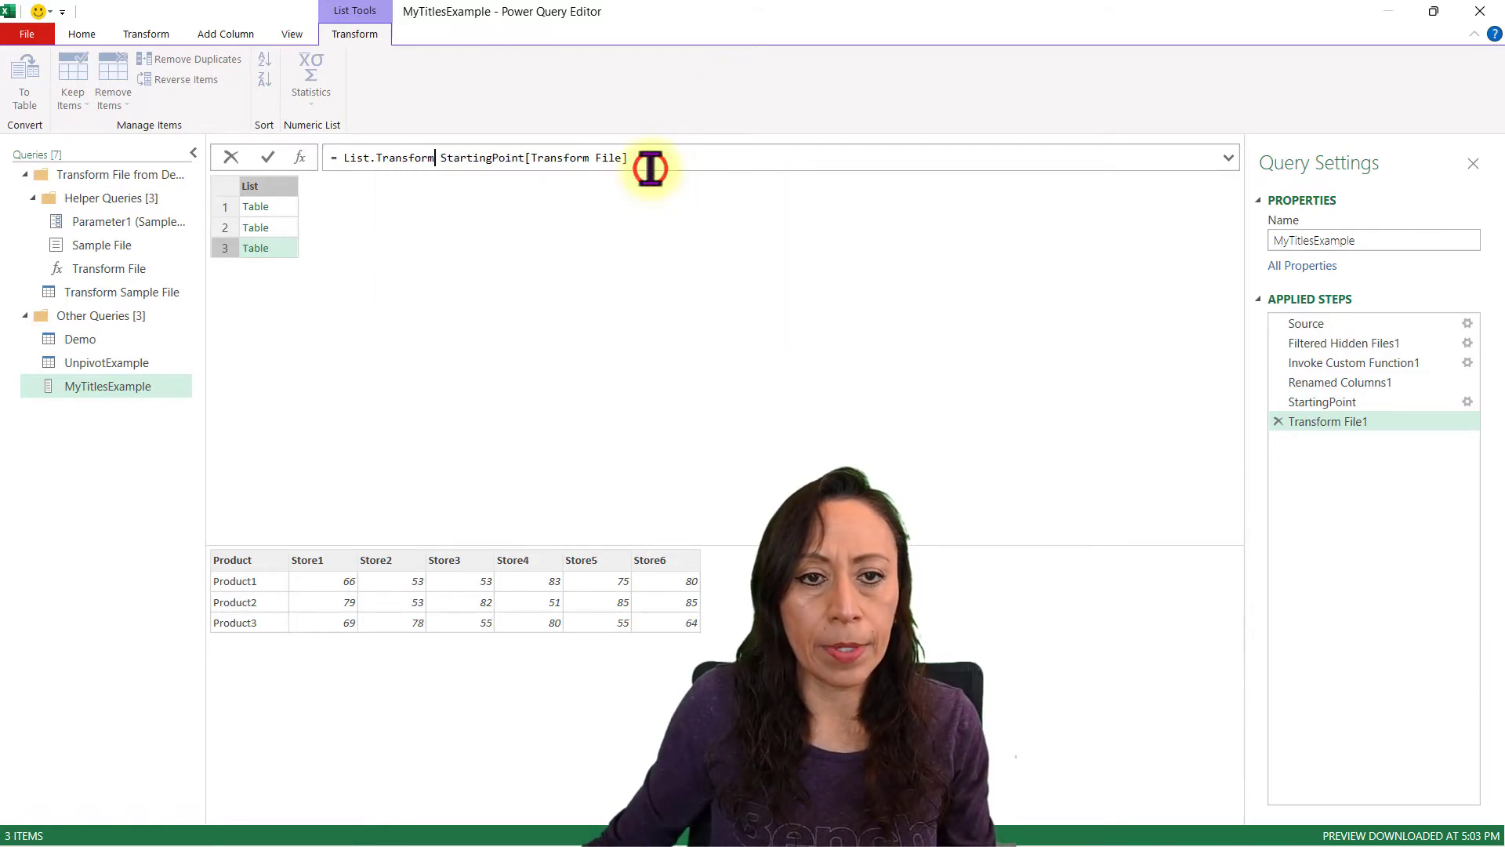
type("(")
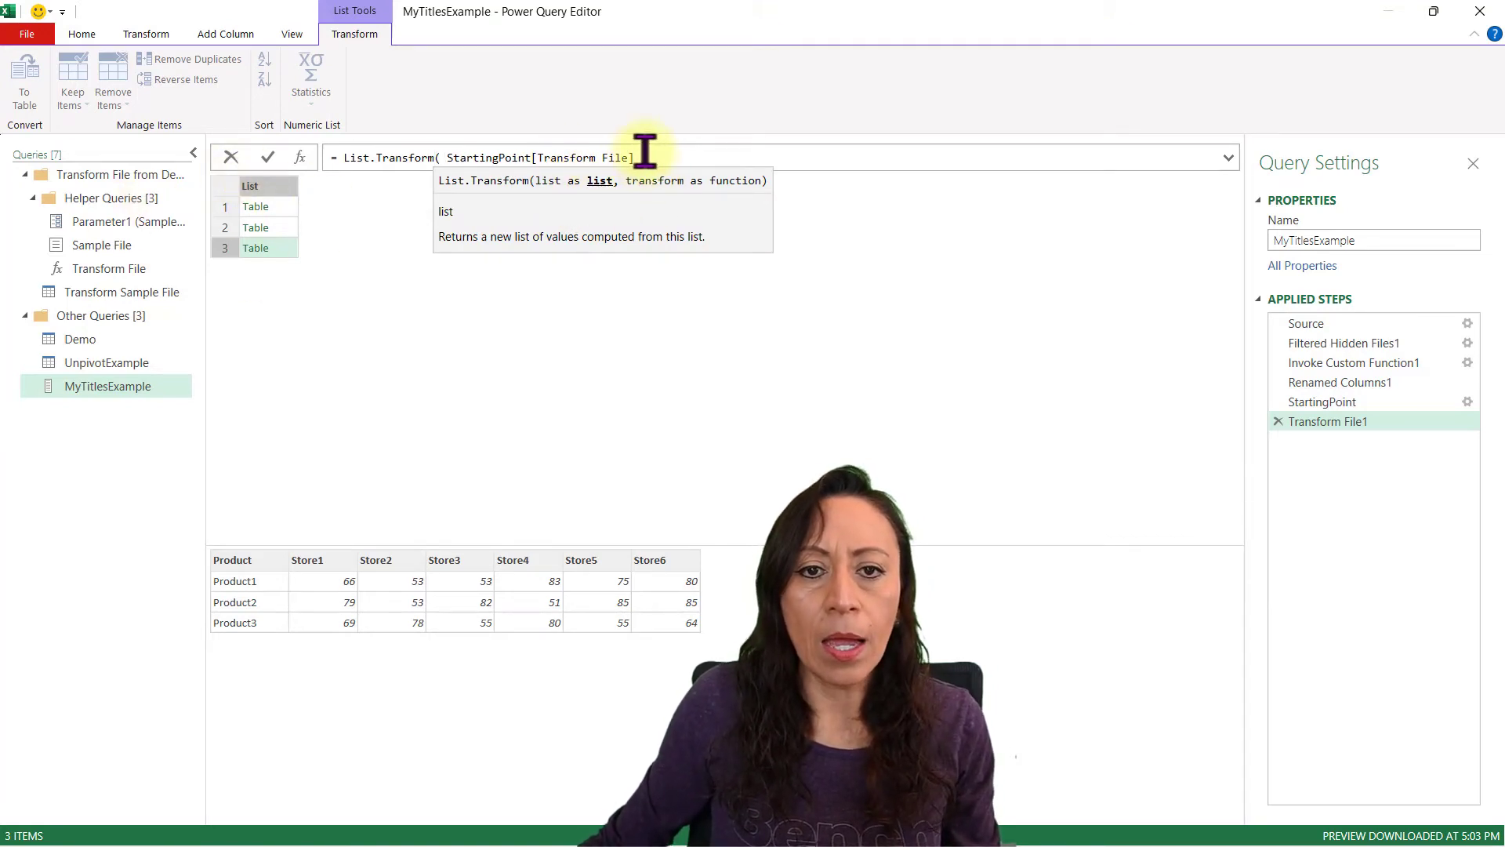
type(",")
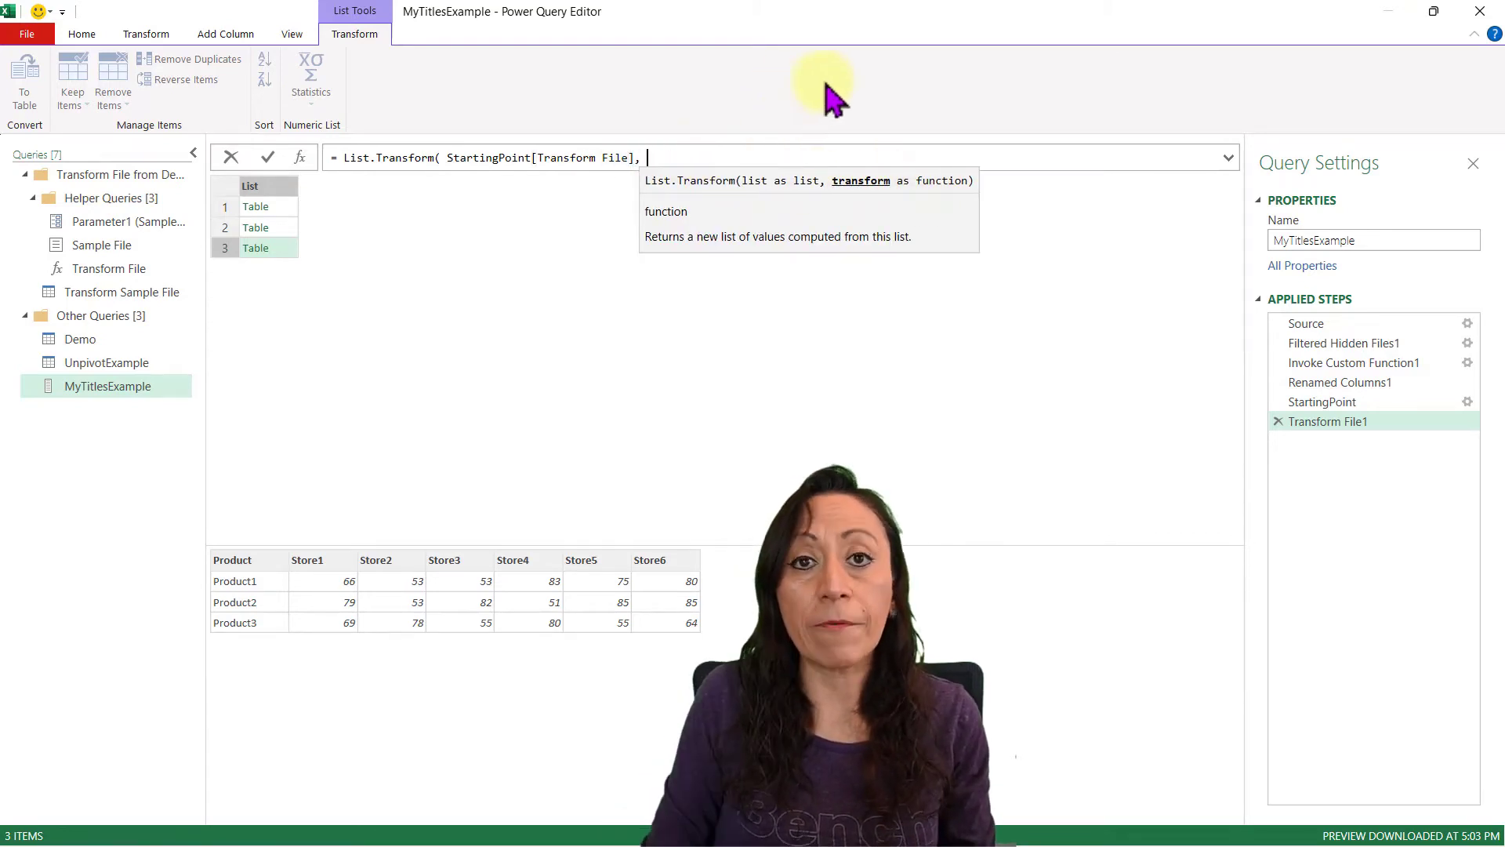
Step: Set Table.ColumnNames as the transform function of List.Transform and apply the completed formula
type(" Table")
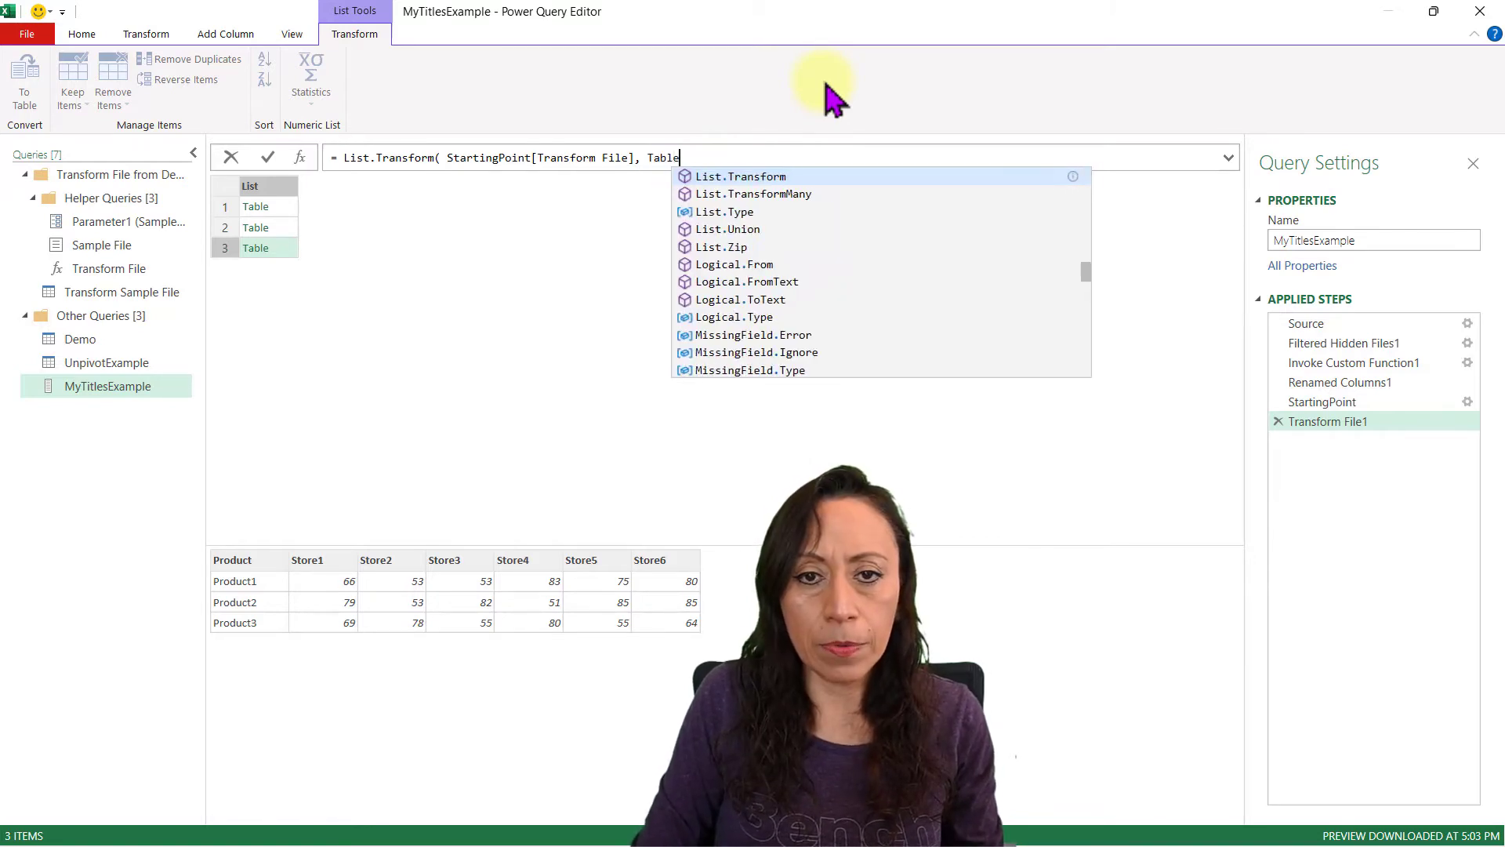
type(".colum")
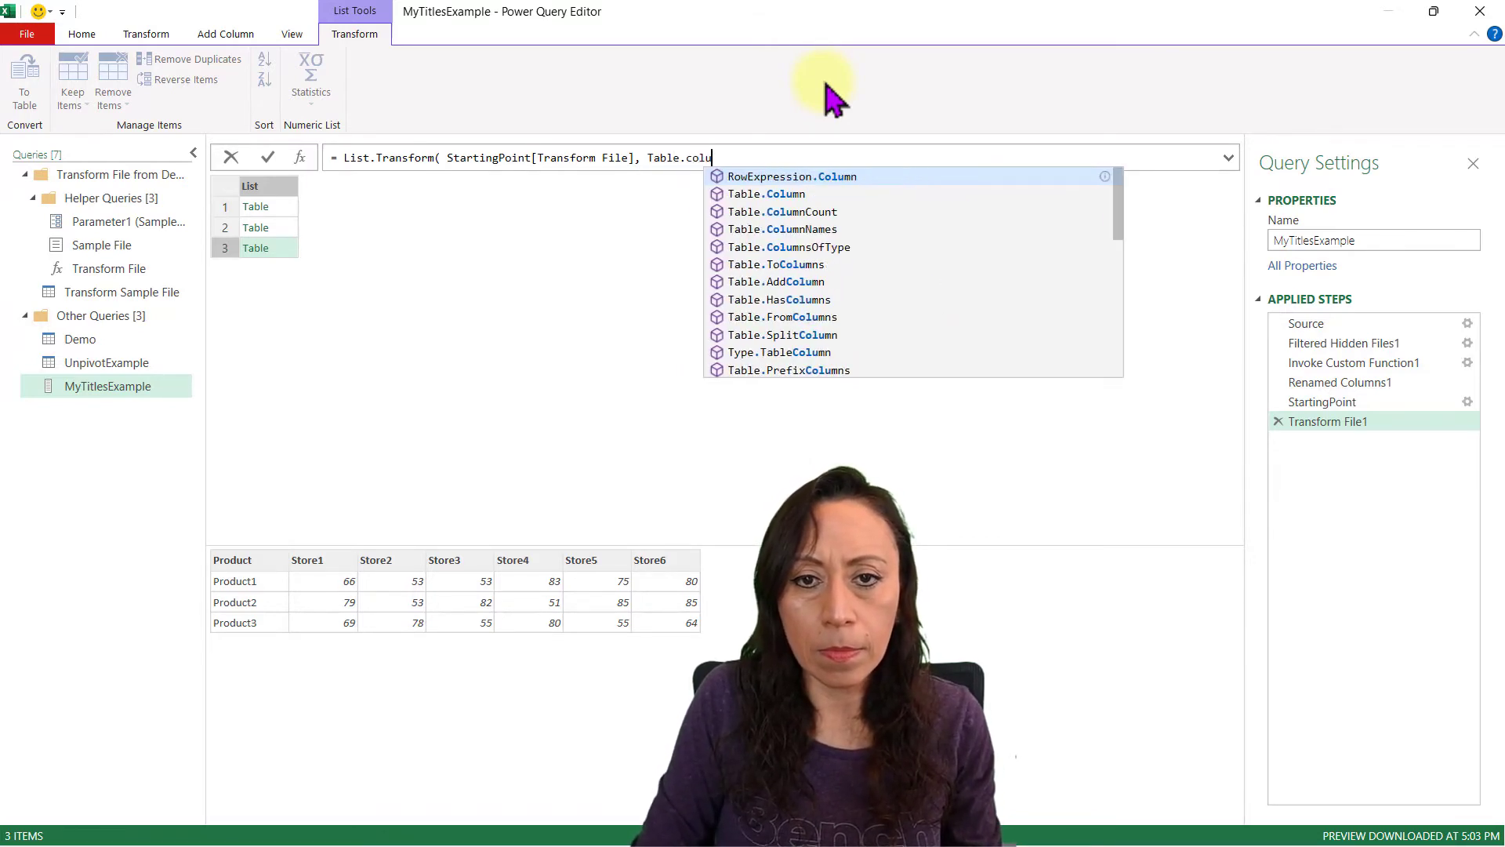
left_click(839, 230)
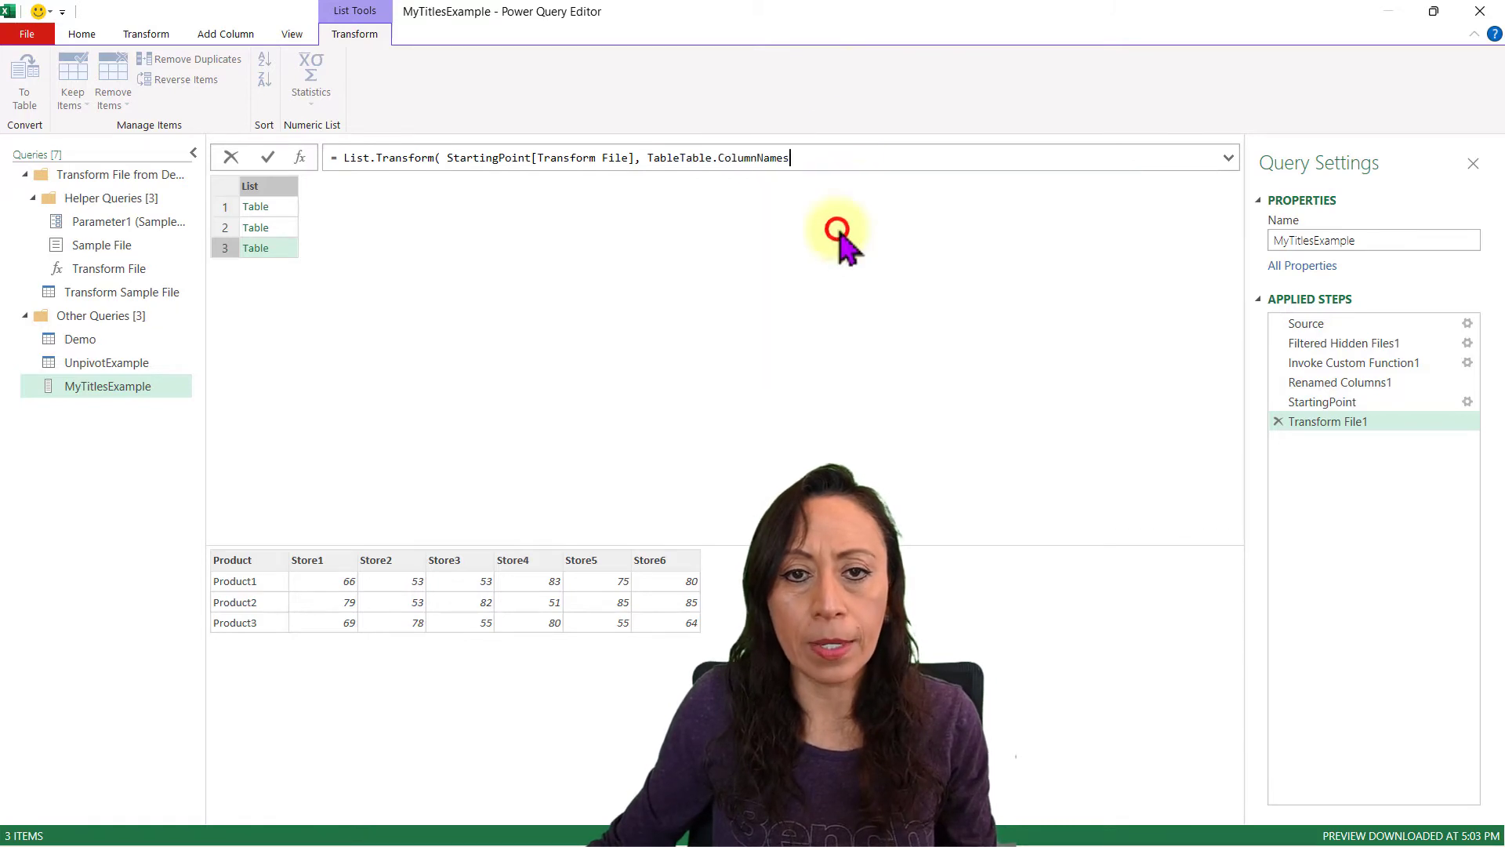
left_click(681, 158)
key("Delete")
key("BackSpace")
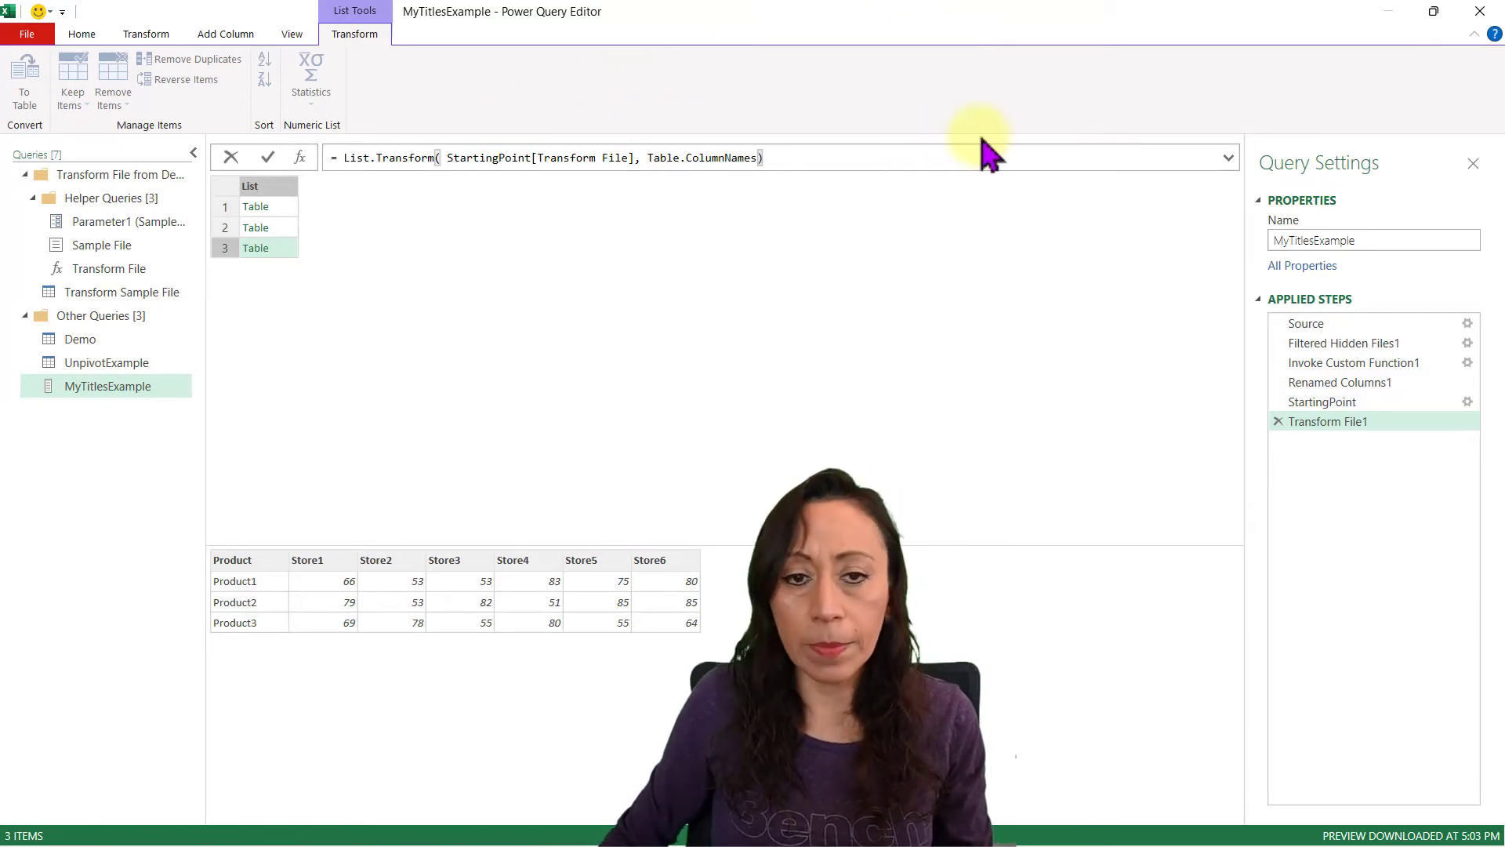
key("Return")
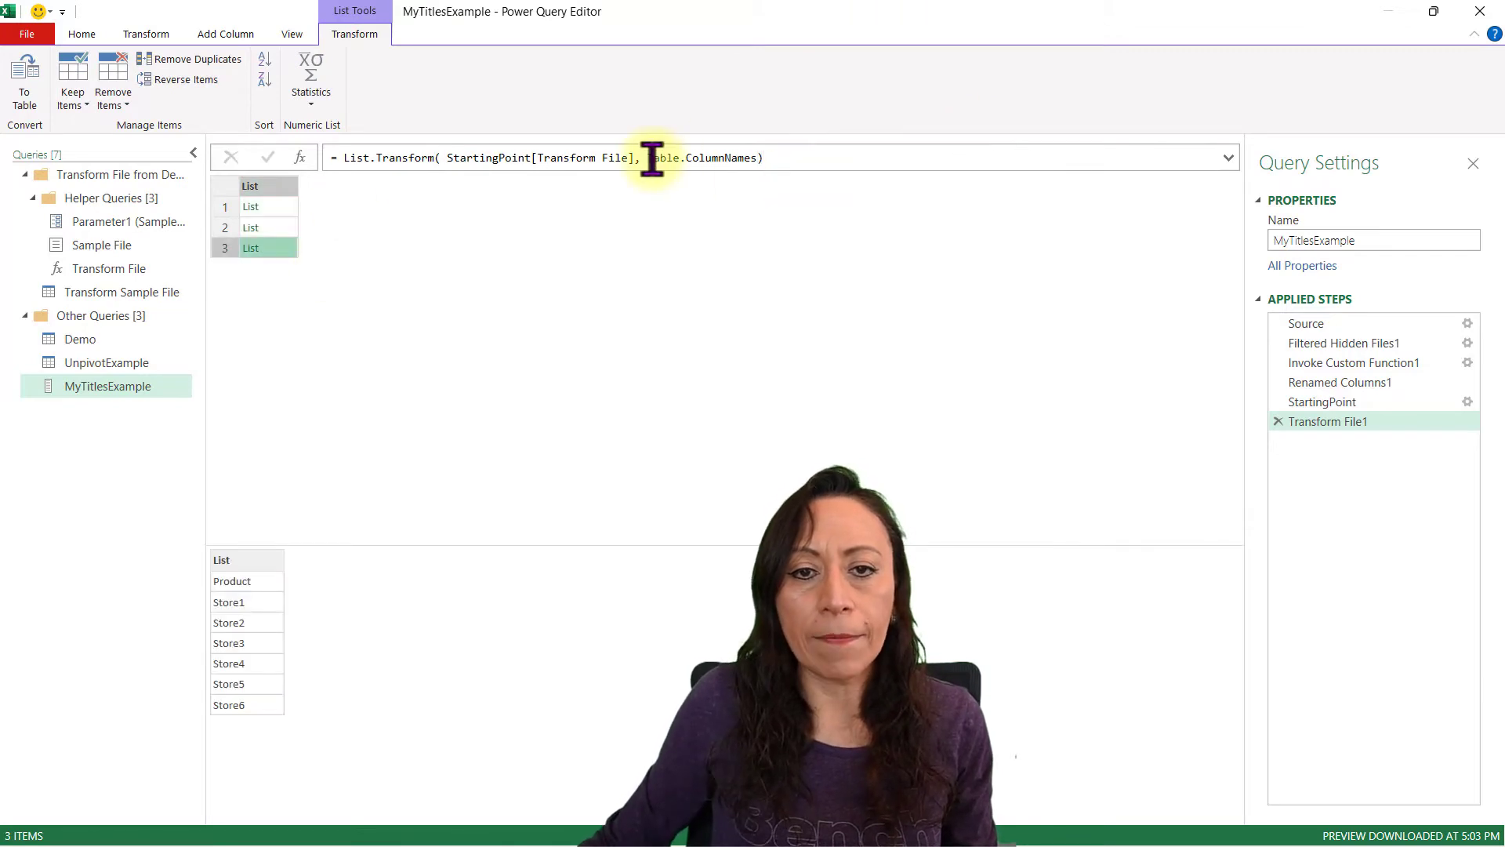
Step: Highlight Table.ColumnNames in the formula and preview the column names in each of the three nested lists
left_click_drag(653, 157, 756, 158)
left_click(293, 247)
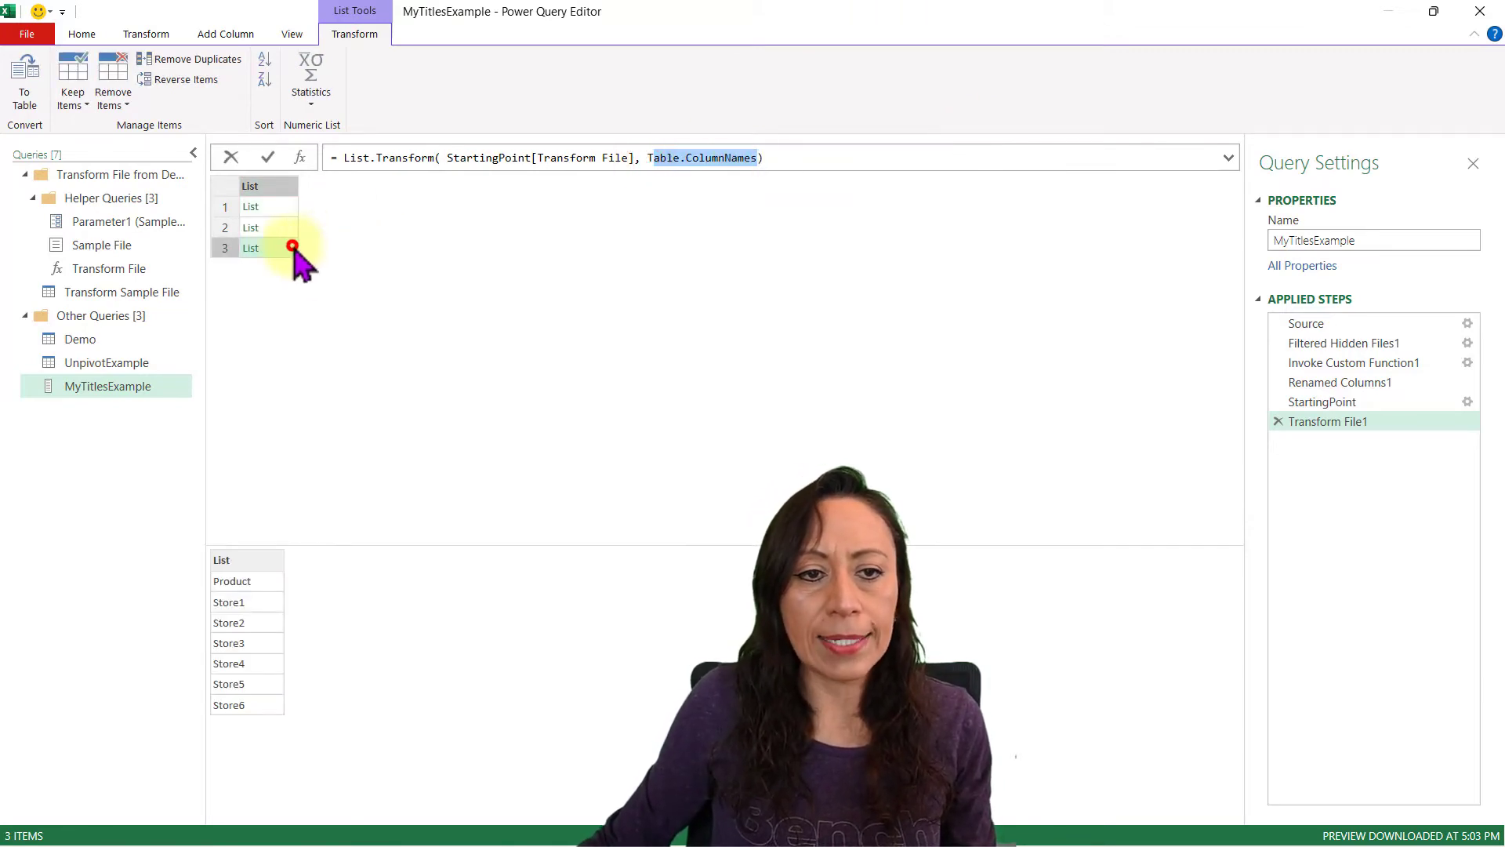
left_click(291, 226)
left_click(289, 206)
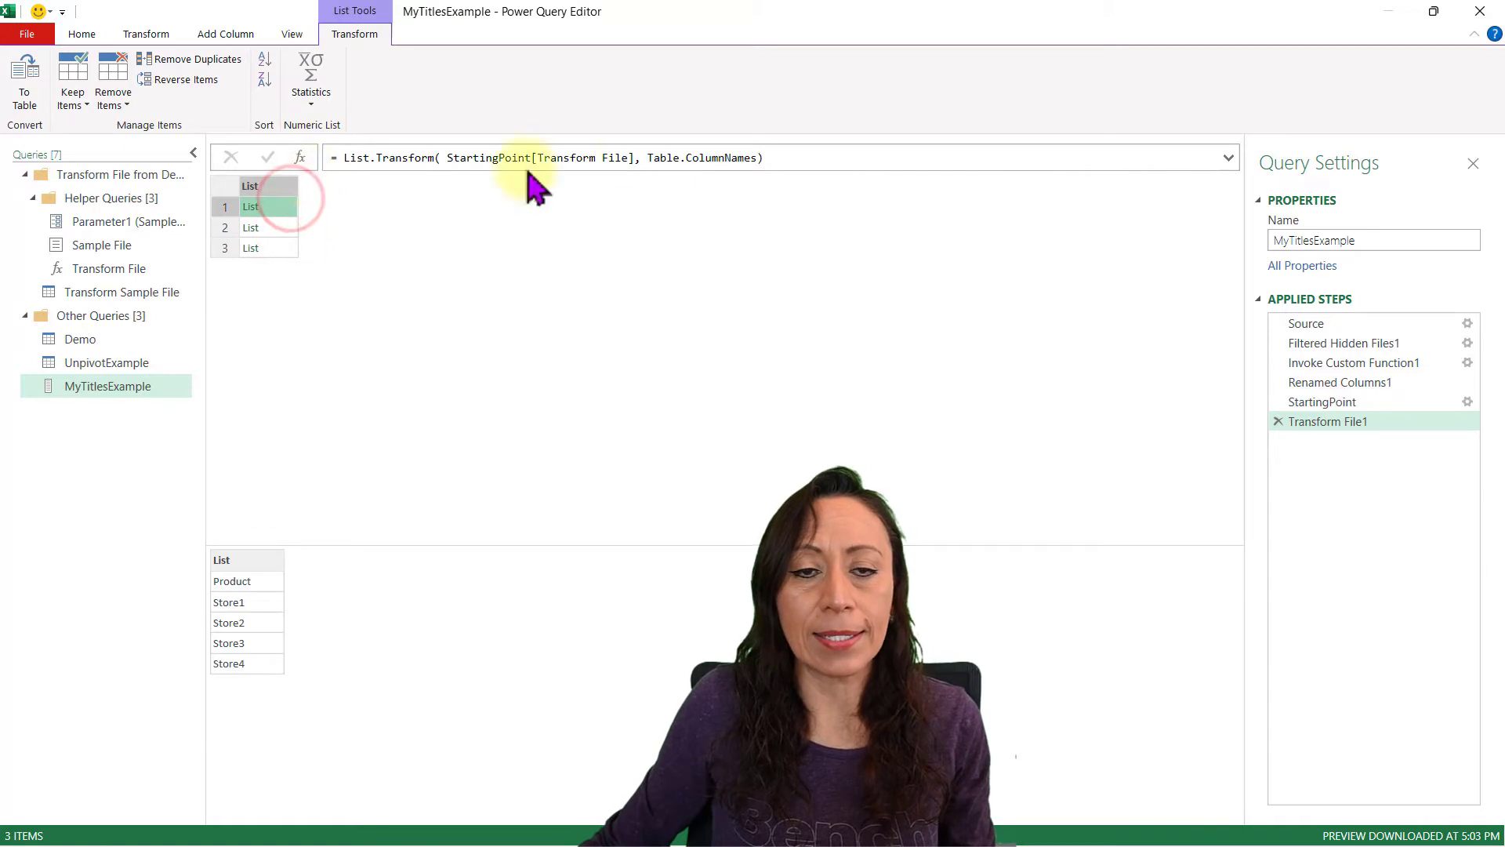
Step: Enlarge the editor's display and wrap the List.Transform expression in List.Combine to merge the nested lists into one
left_click(806, 158)
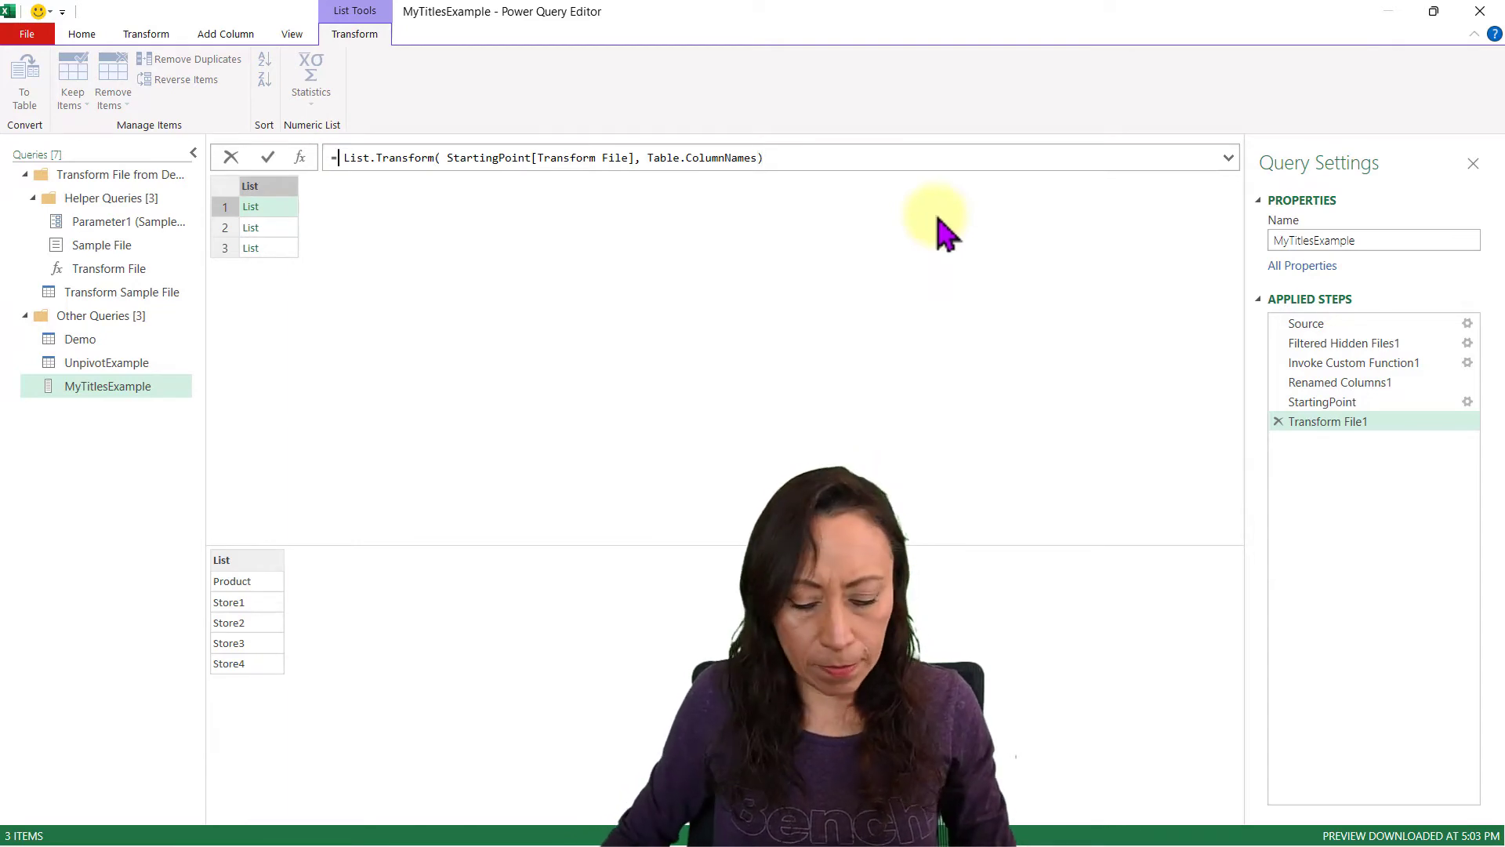
key("ctrl+shift+plus")
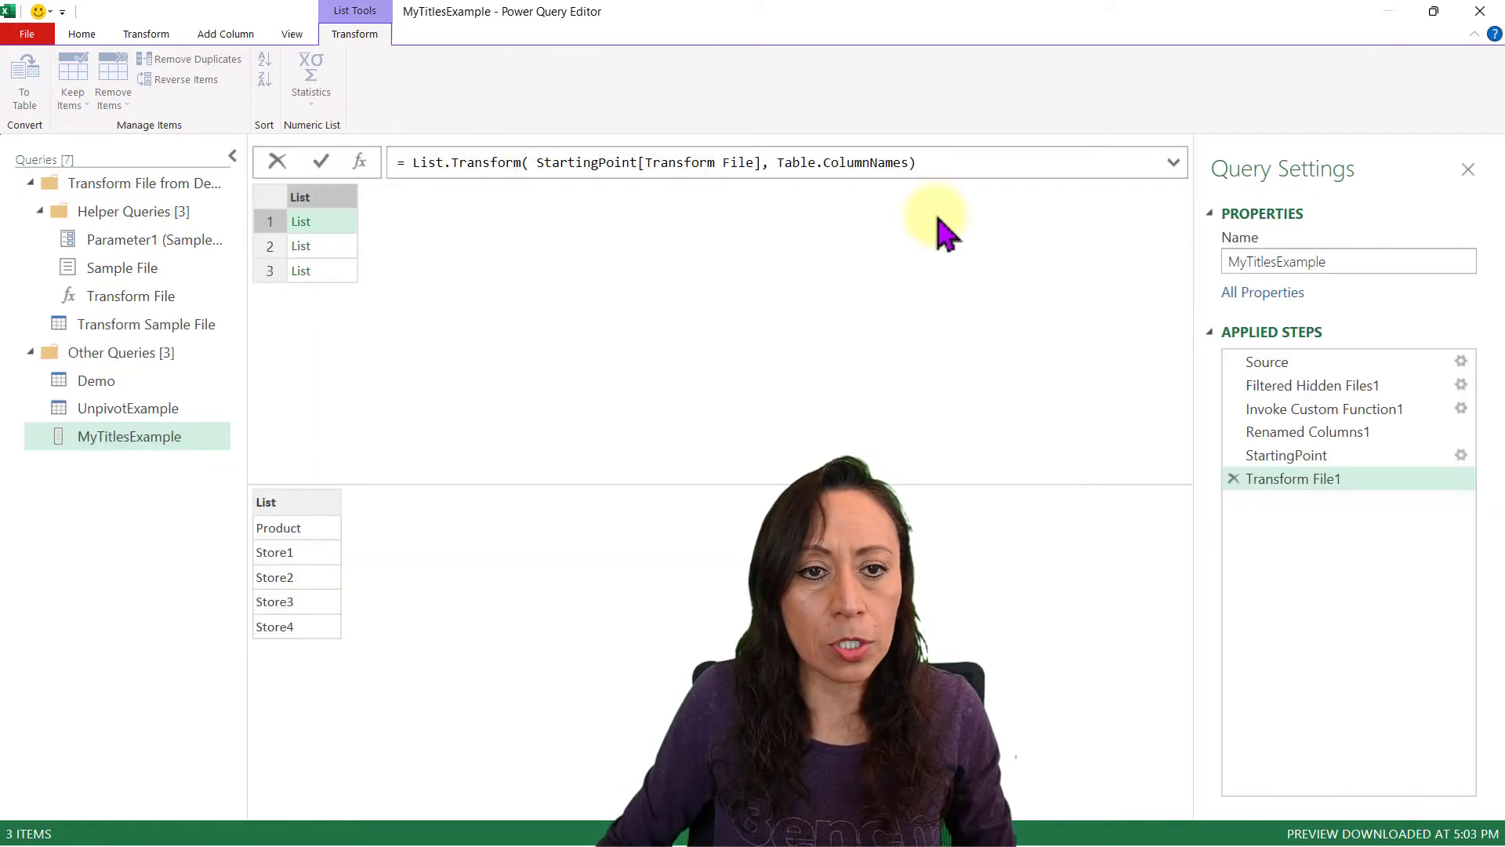
key("ctrl+shift+plus")
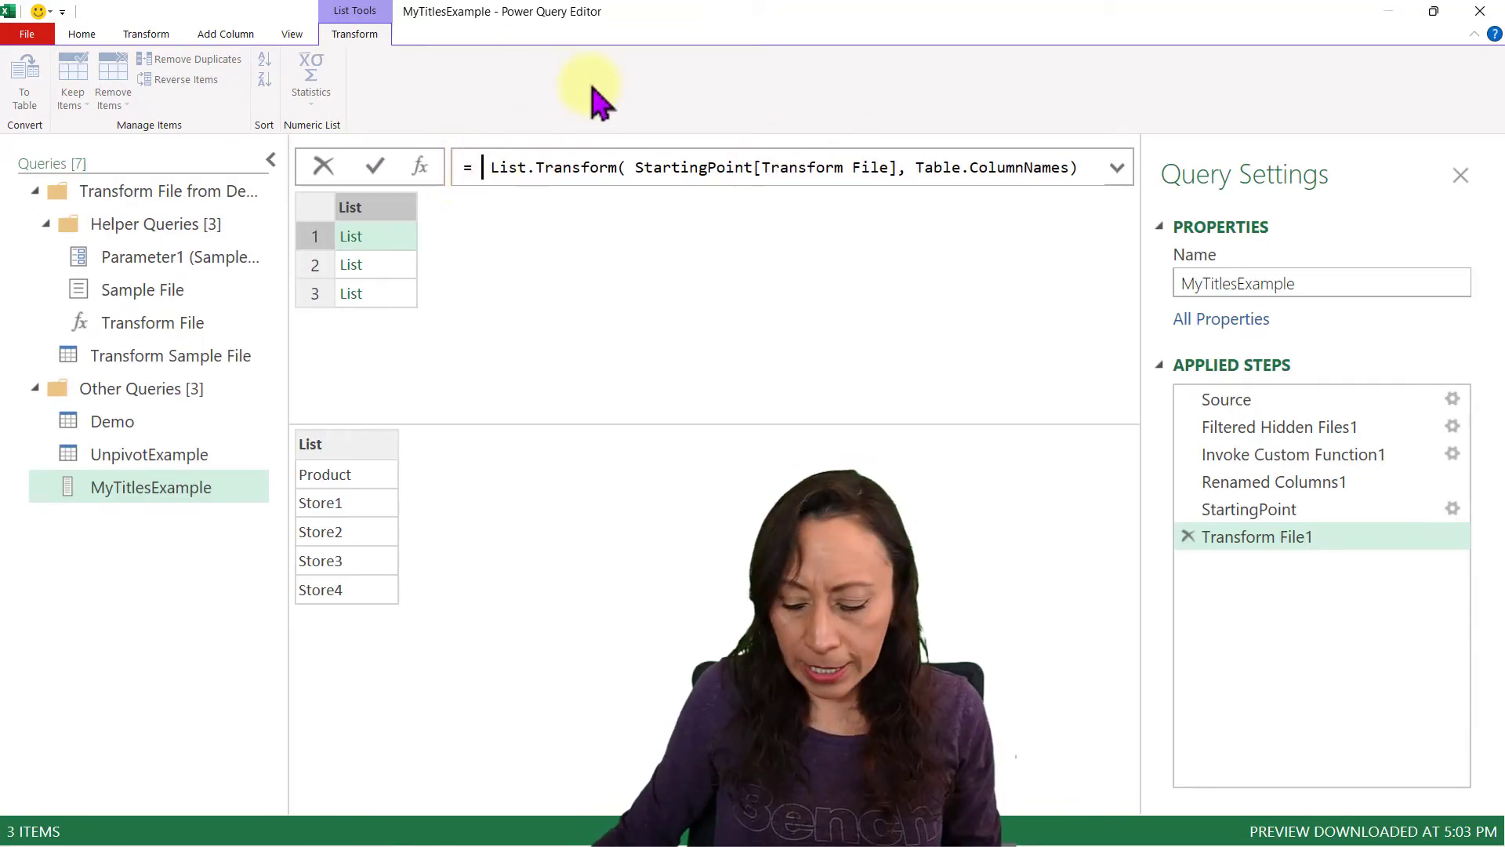
type("List.Com")
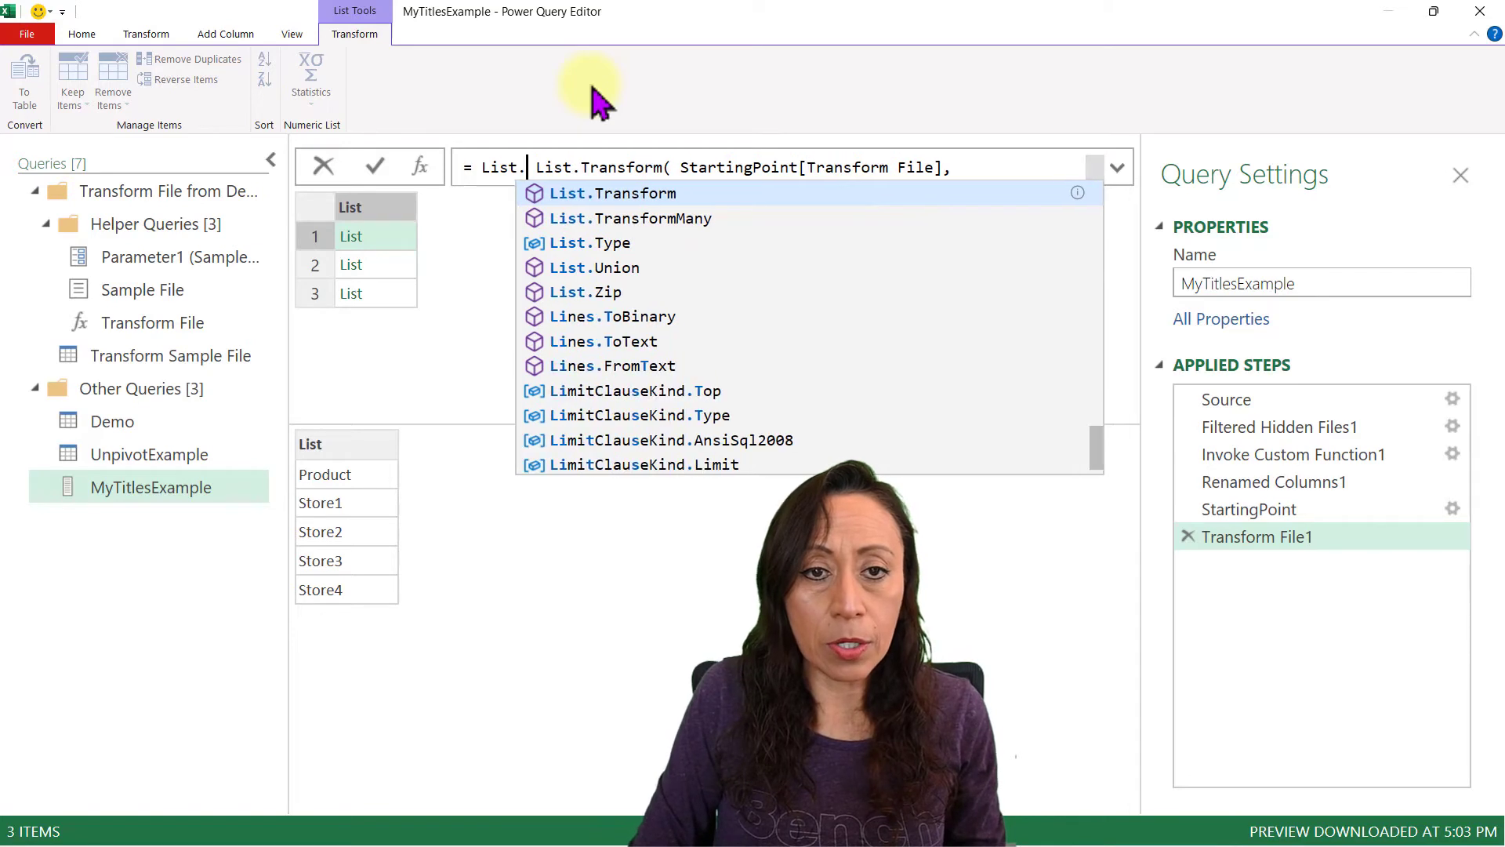
key("Tab")
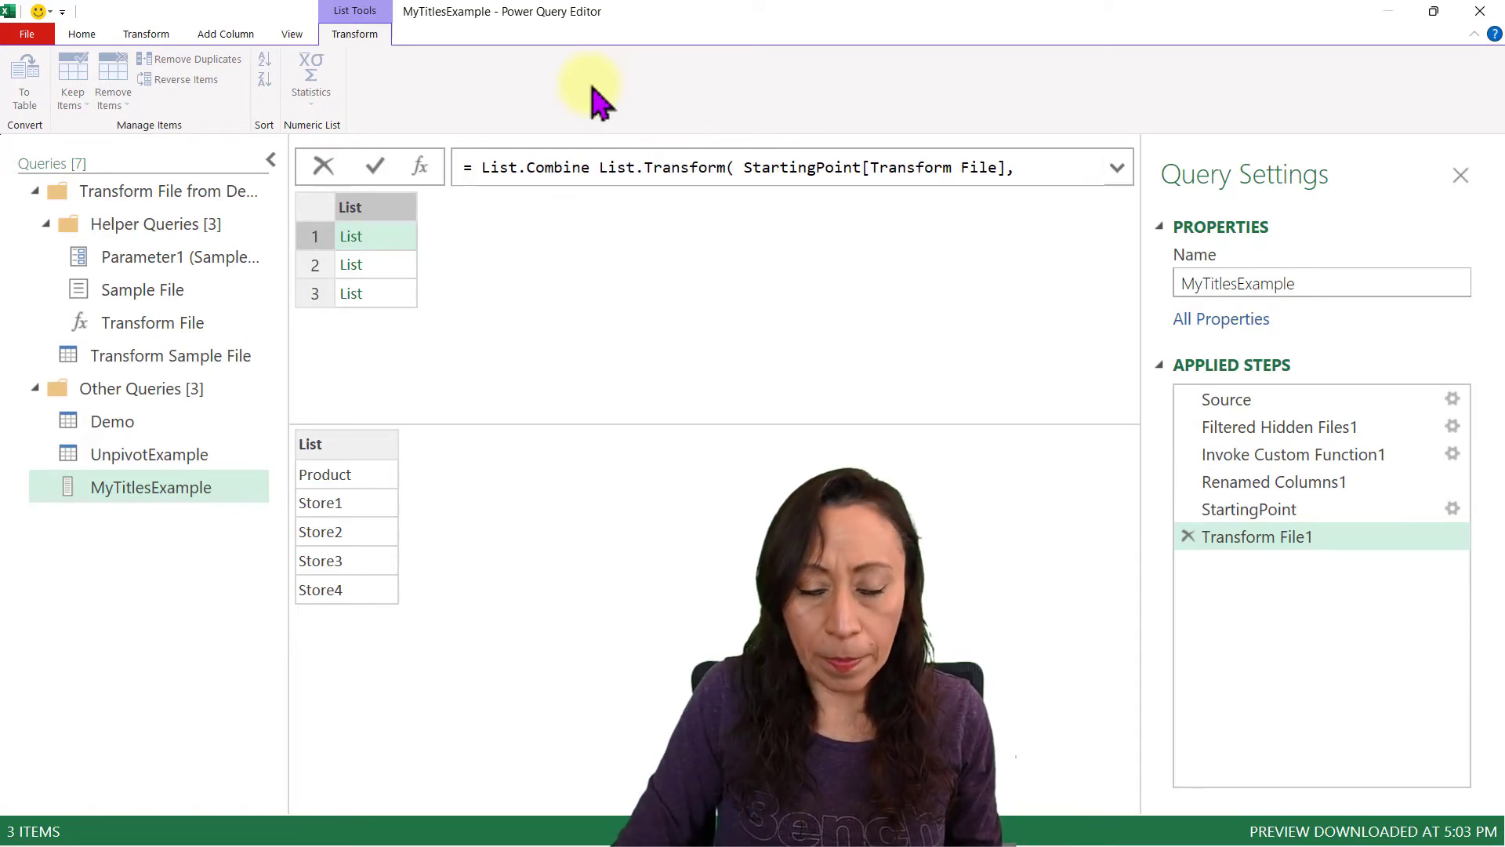
type("(")
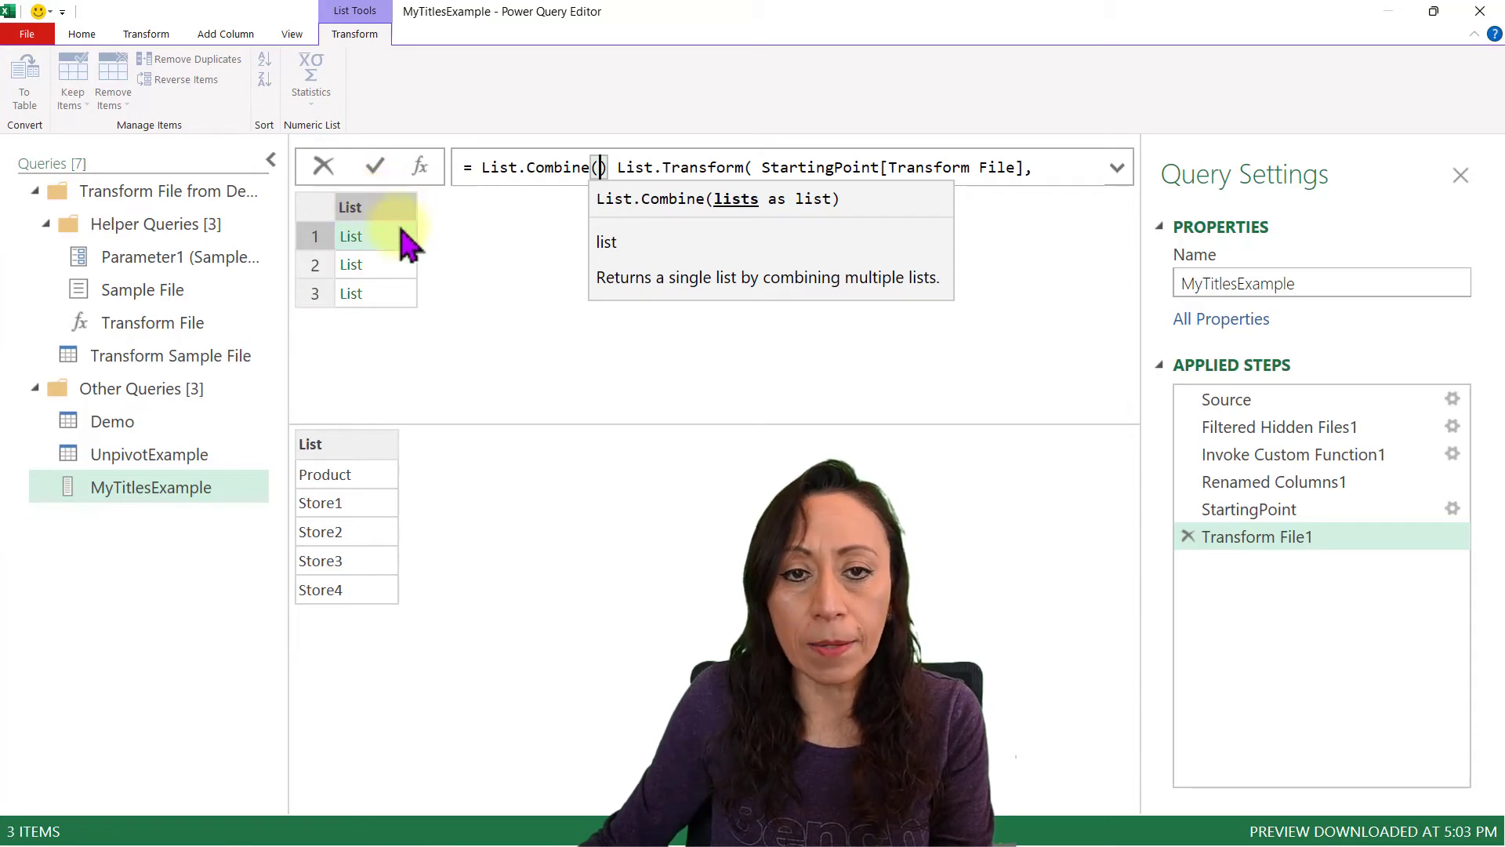
key("Delete")
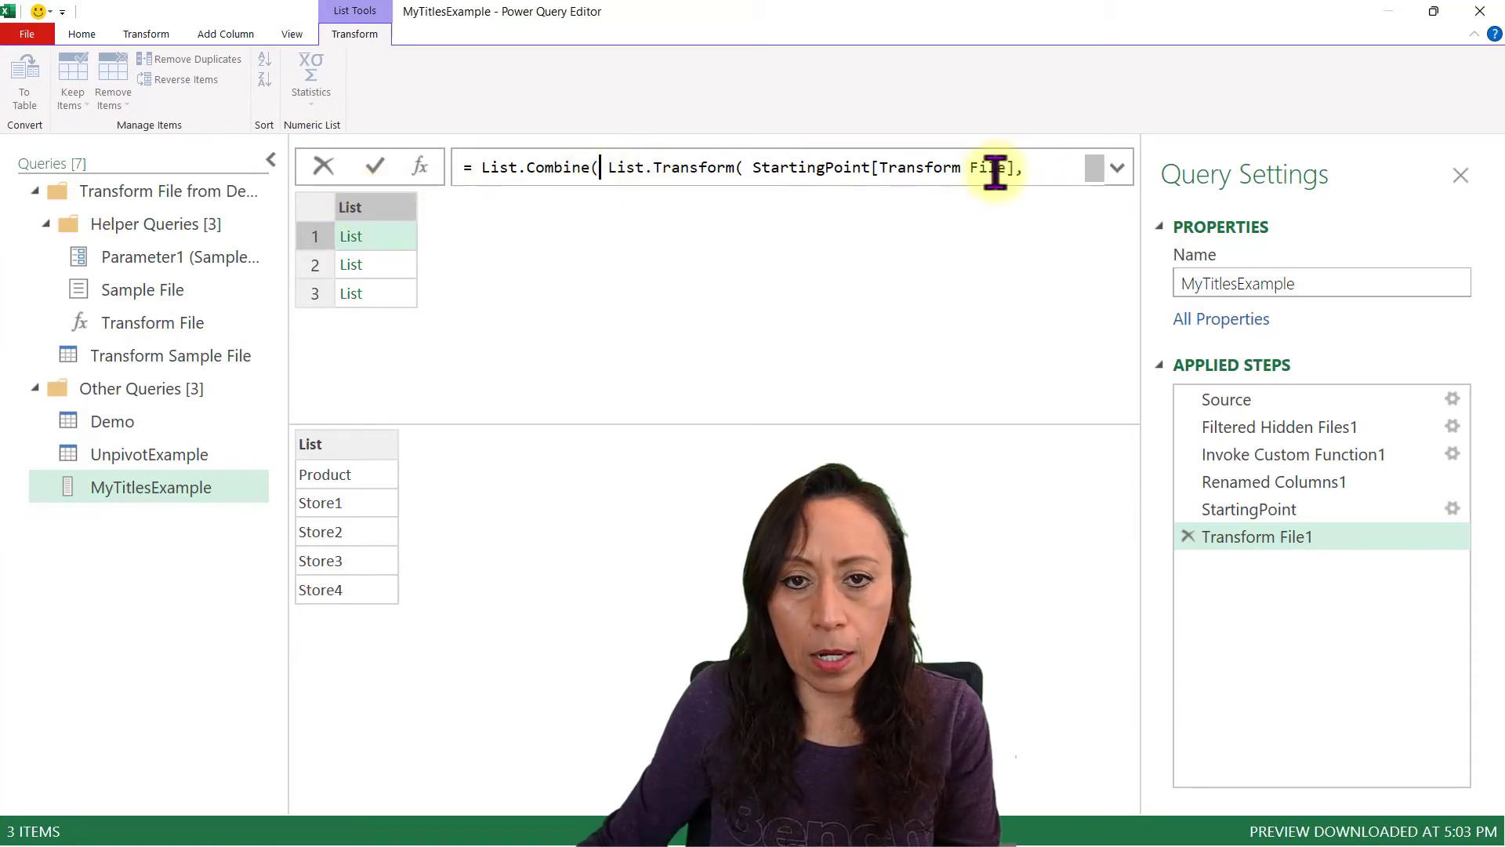
scroll(993, 168, "down", 1)
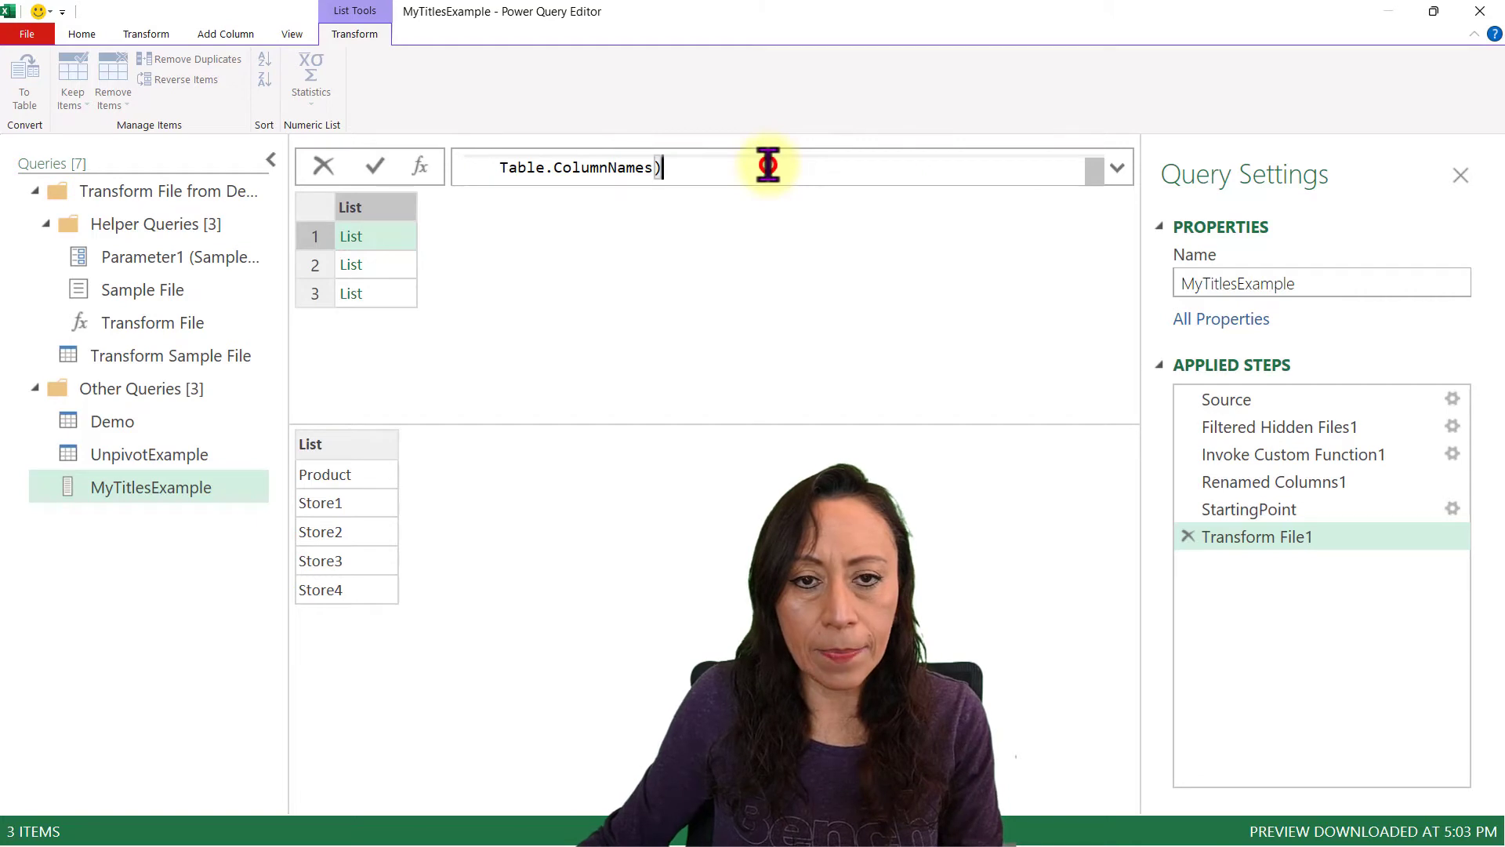
left_click(768, 165)
type(")")
key("Return")
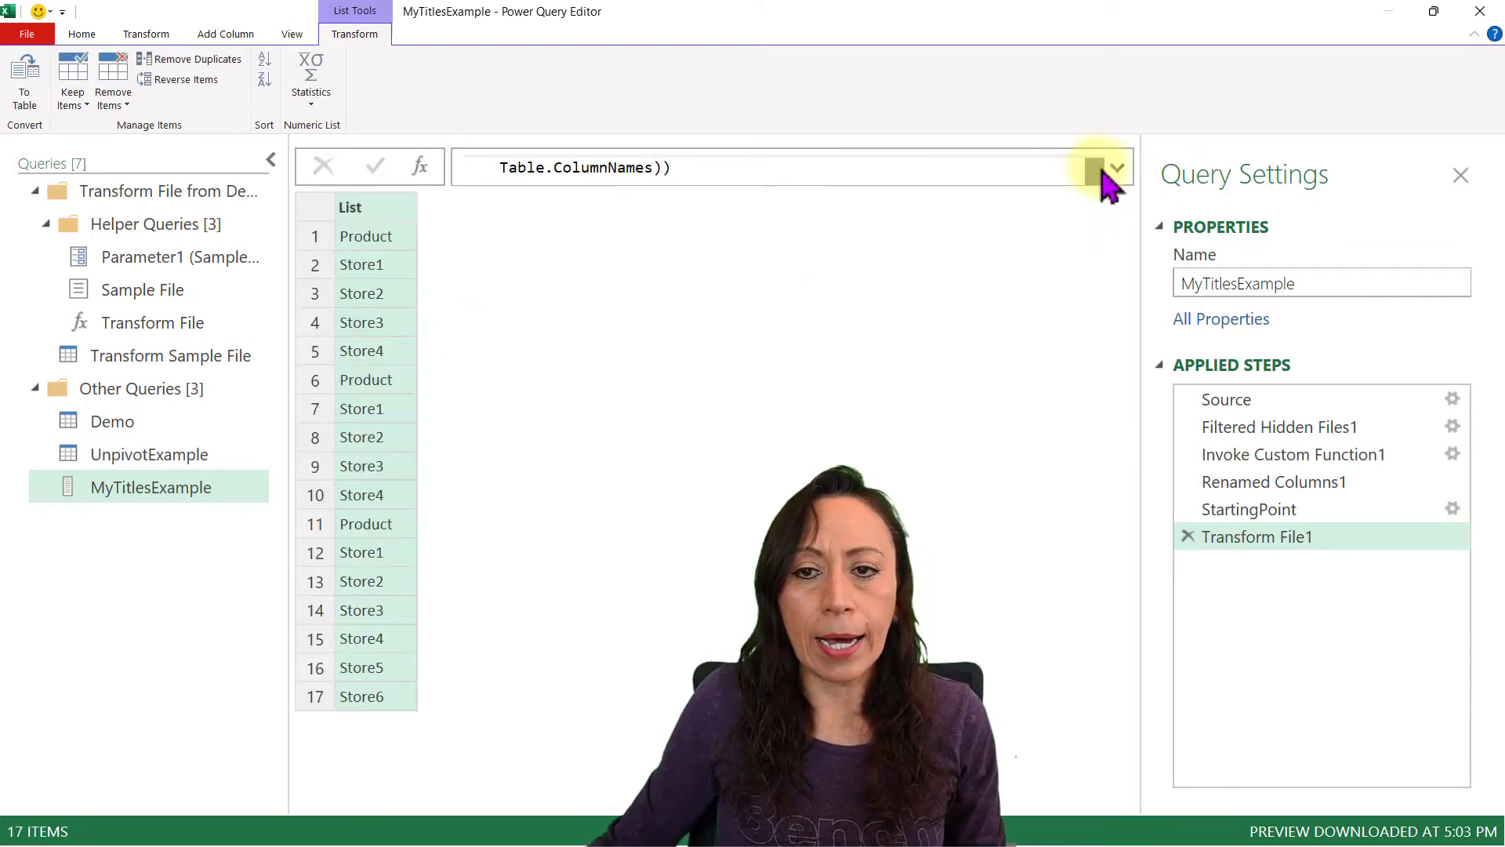
Step: Expand the formula area and wrap the List.Combine expression in List.Distinct to remove duplicate column names
left_click(1116, 167)
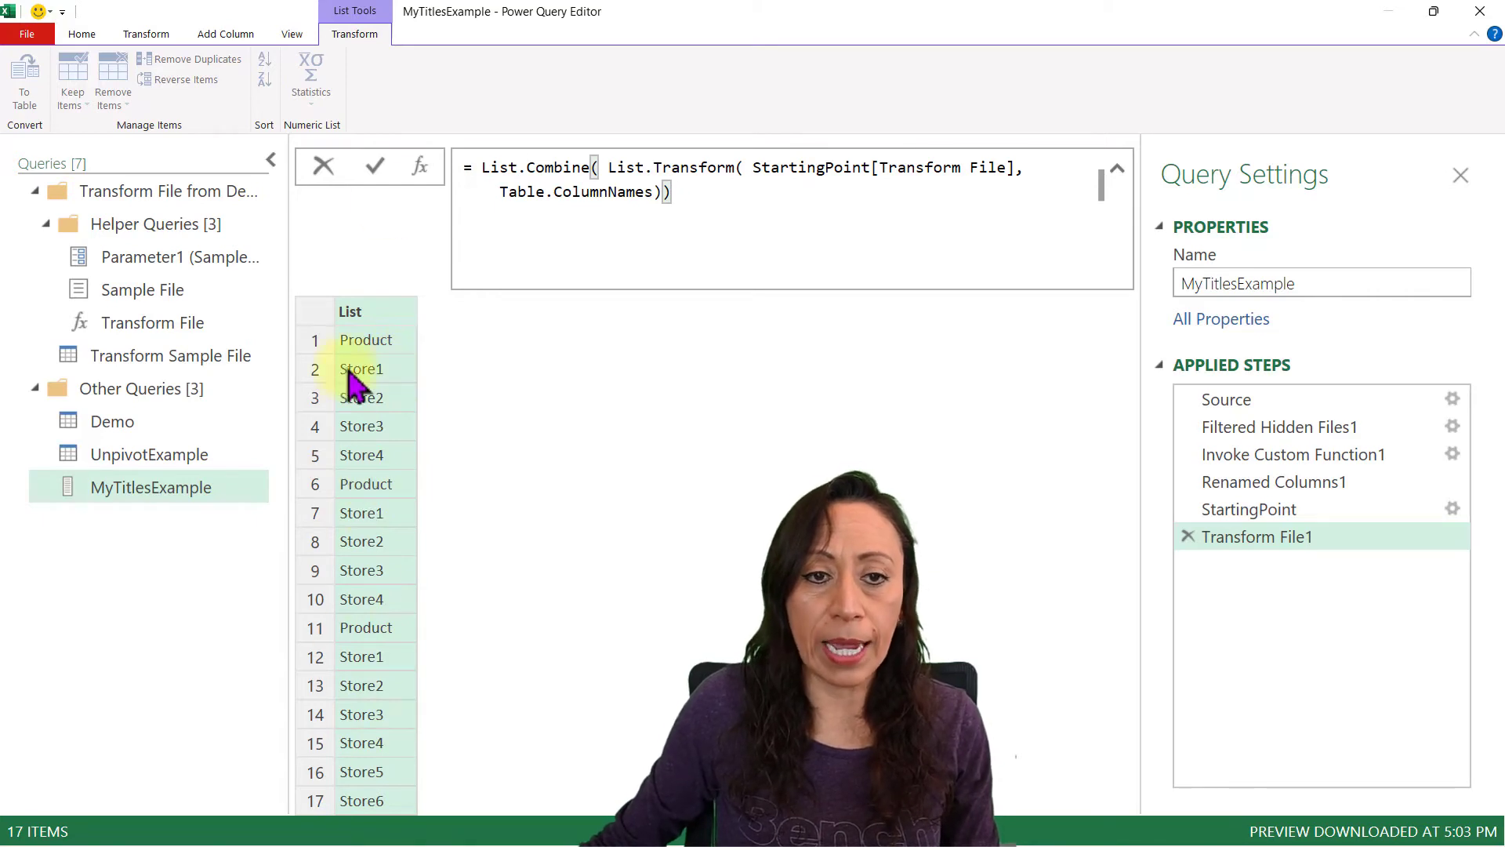
left_click(476, 166)
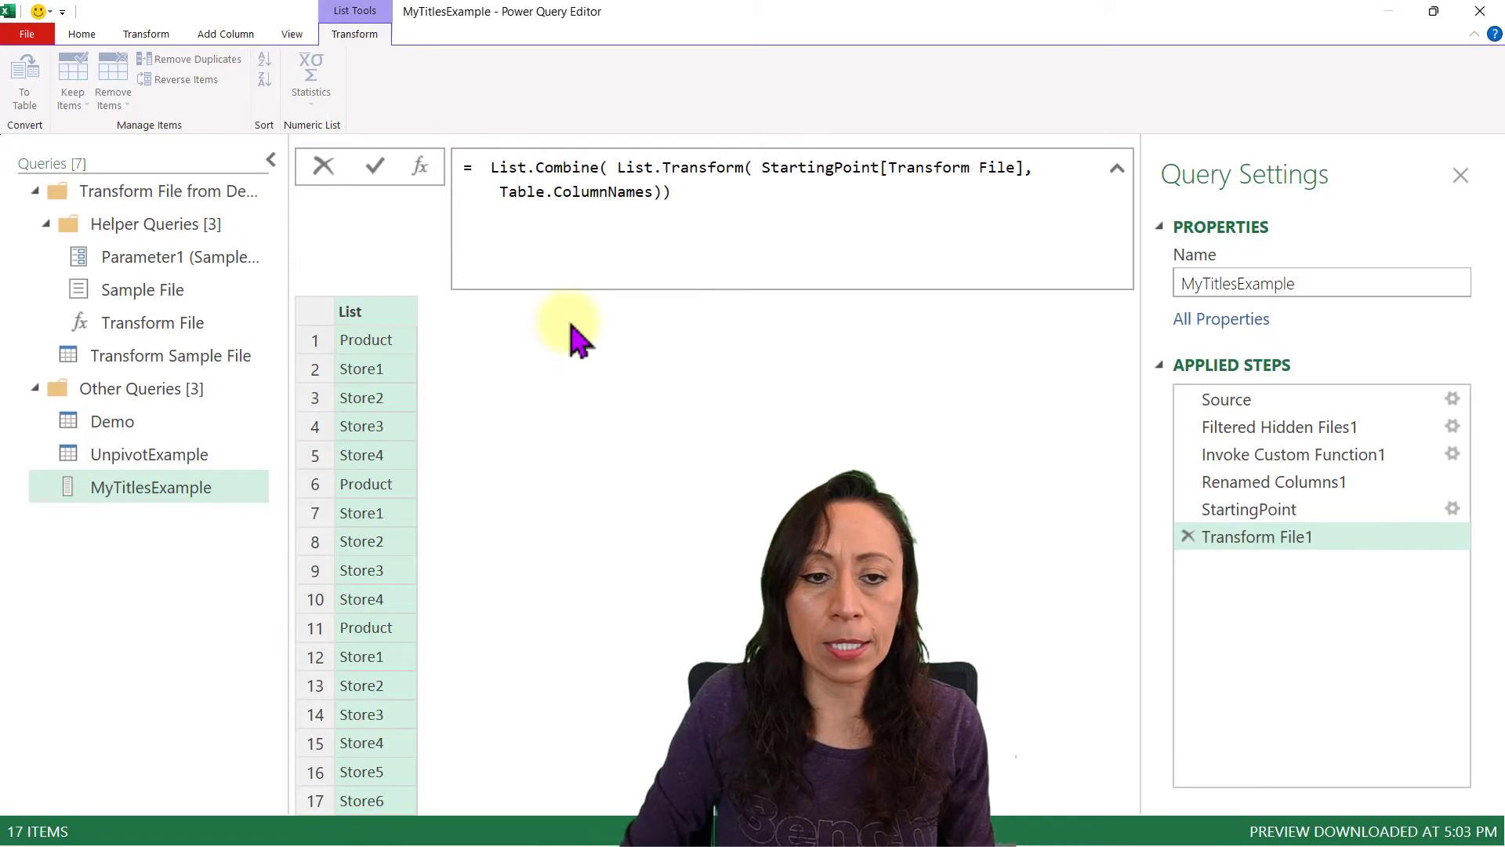
type("List.")
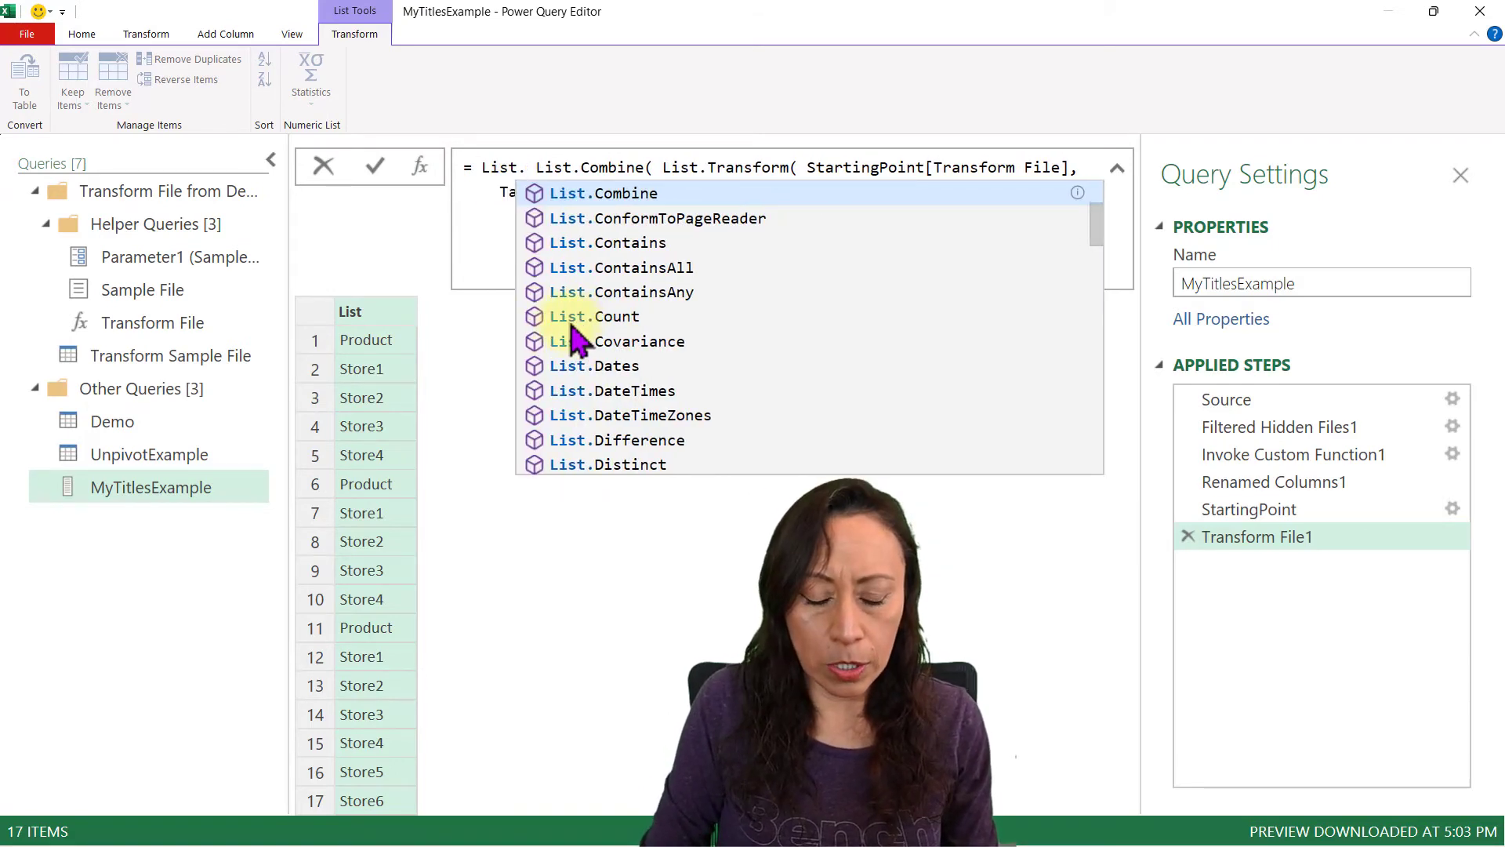
left_click(663, 465)
type("(")
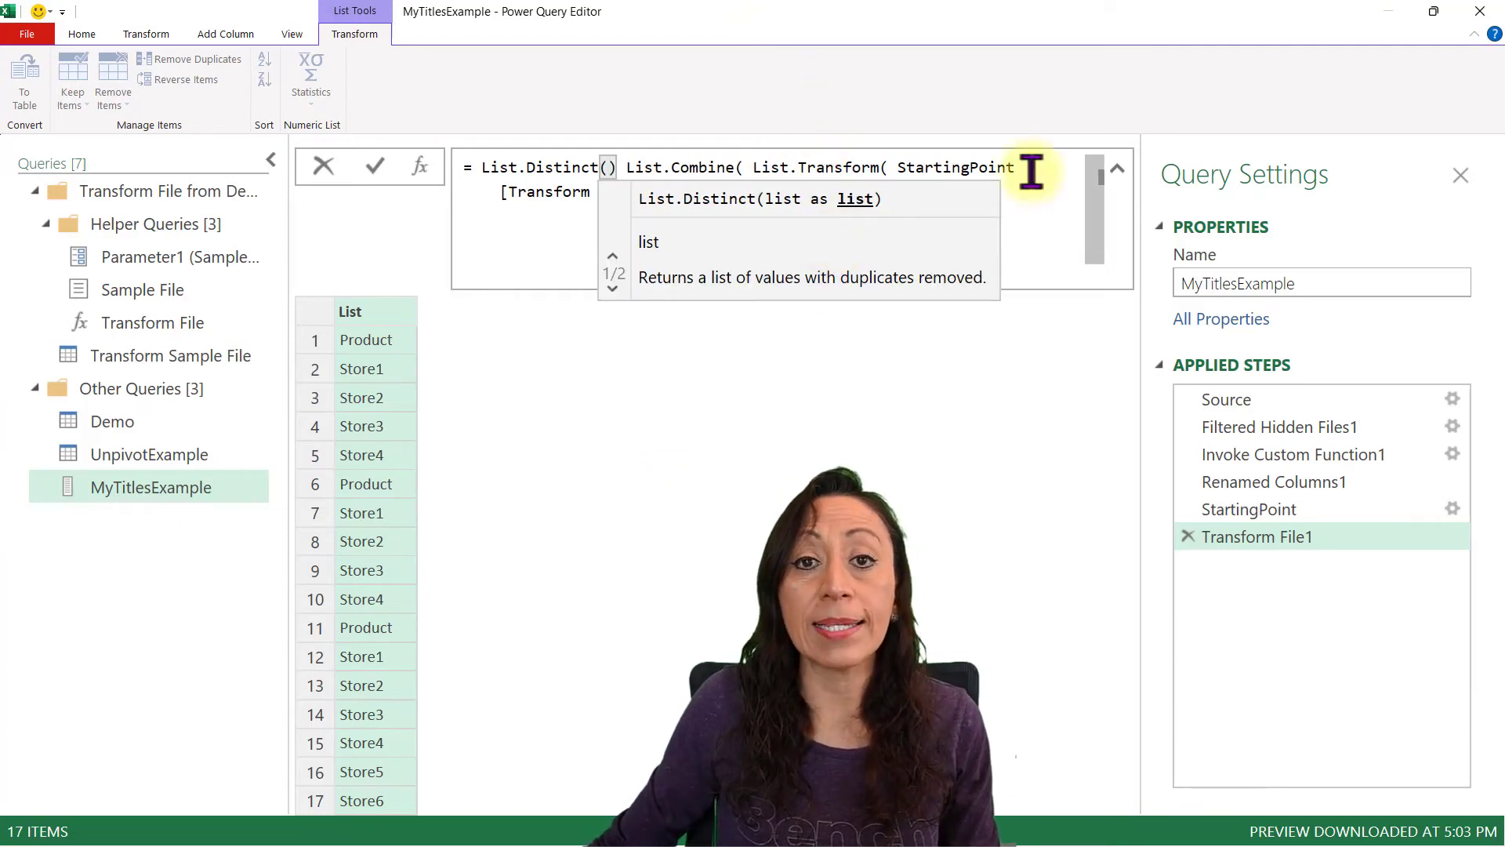
key("Delete")
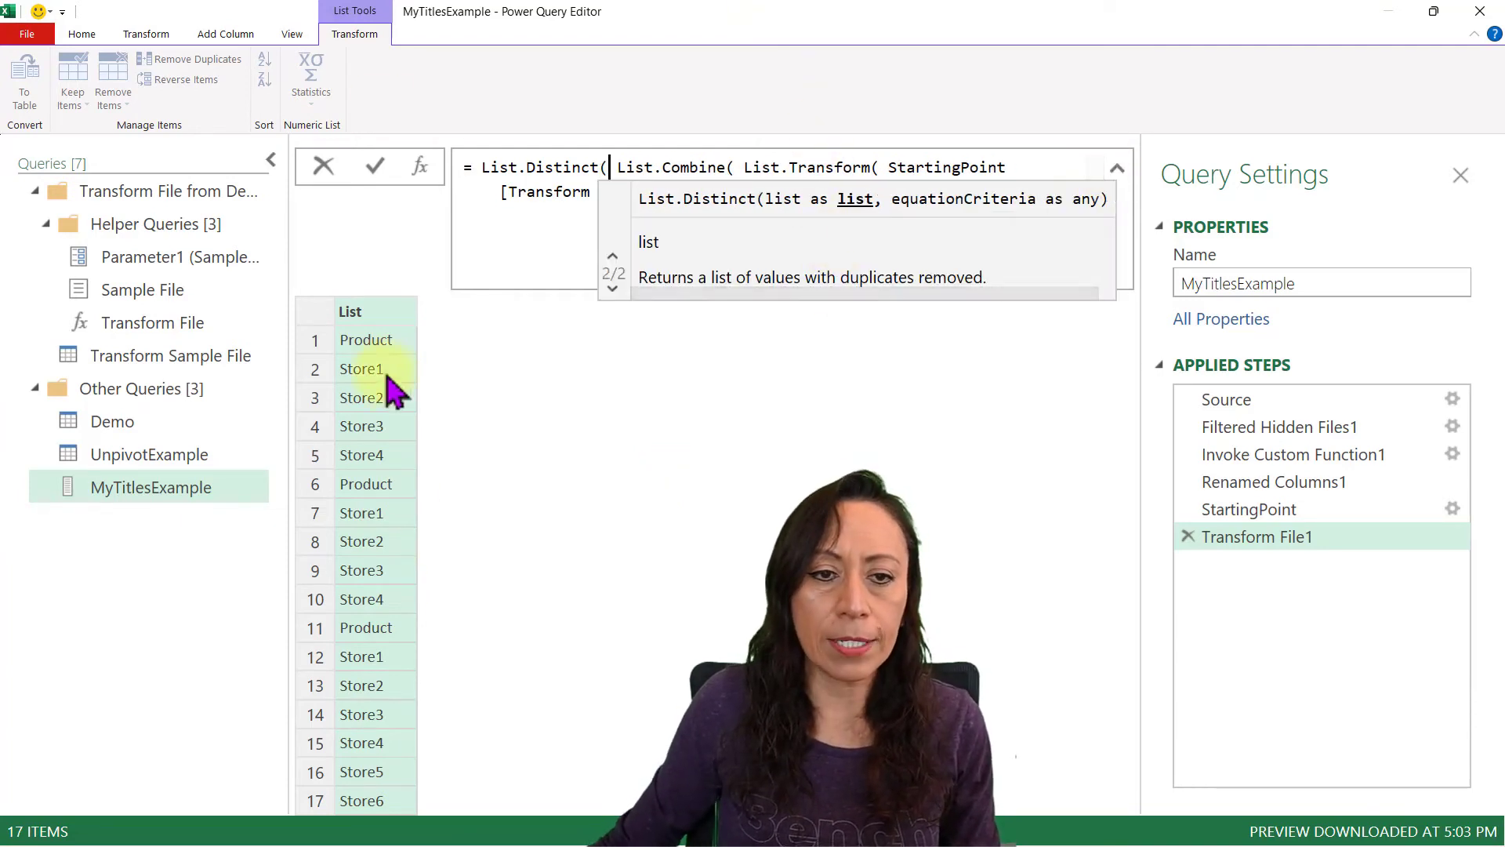
scroll(561, 228, "down", 1)
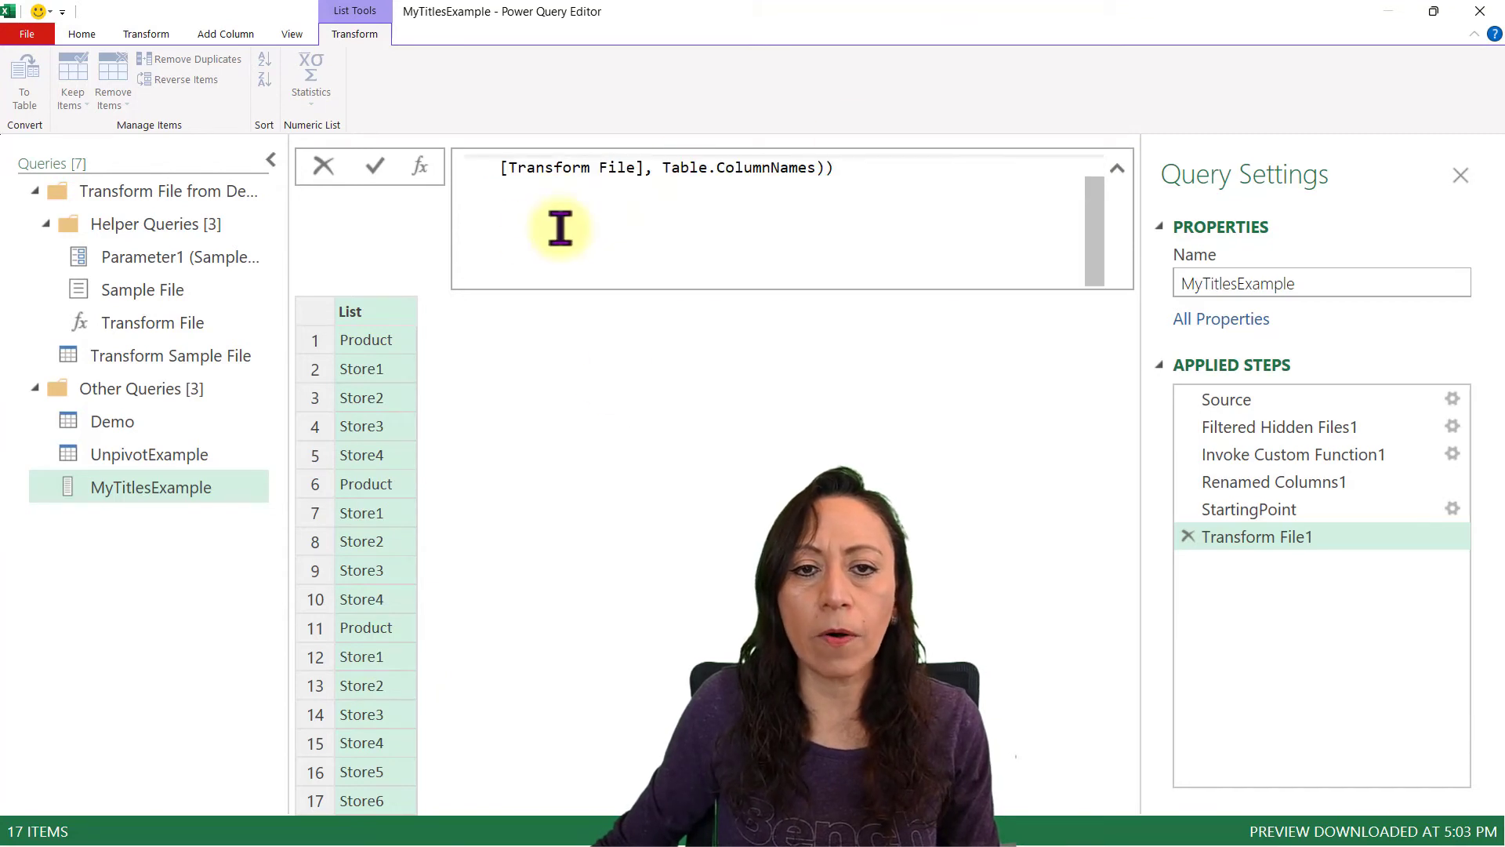
scroll(722, 224, "up", 1)
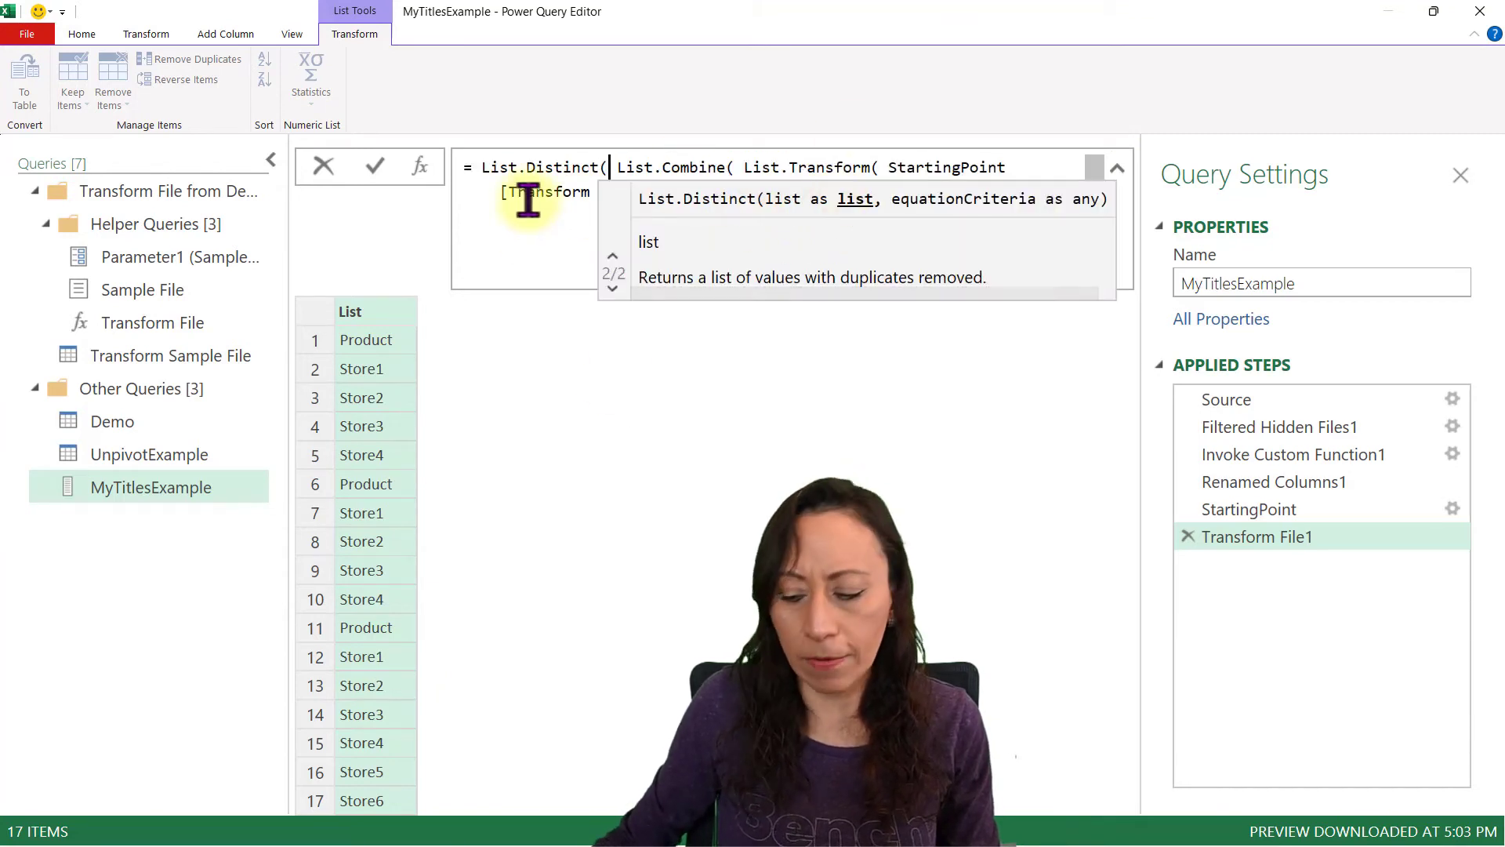
key("ctrl+End")
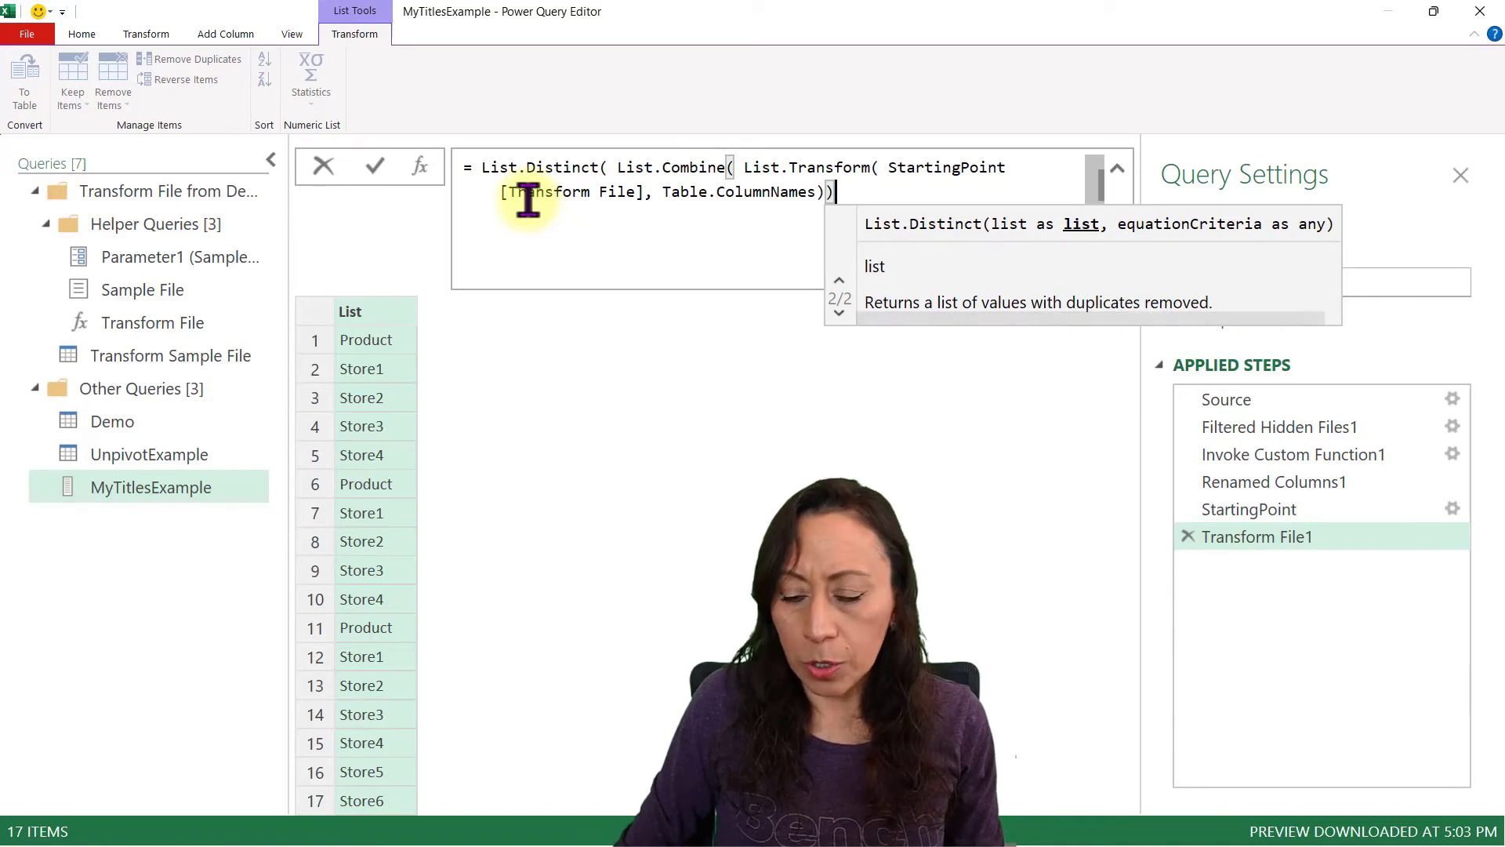
type(")")
key("Return")
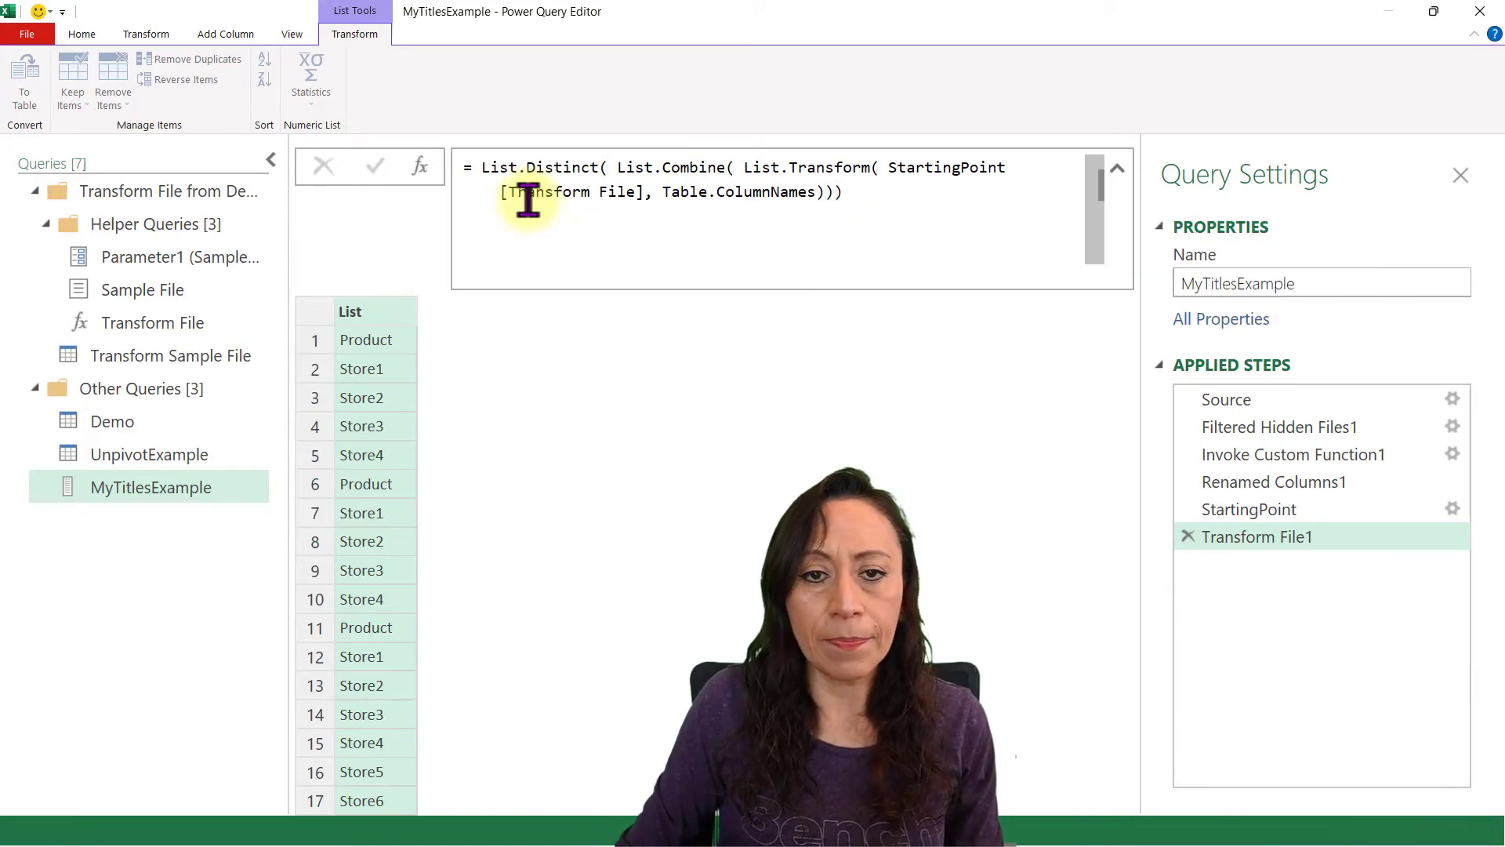
Step: Examine the distinct list of column titles, enlarging the list area above the preview
left_click(381, 339)
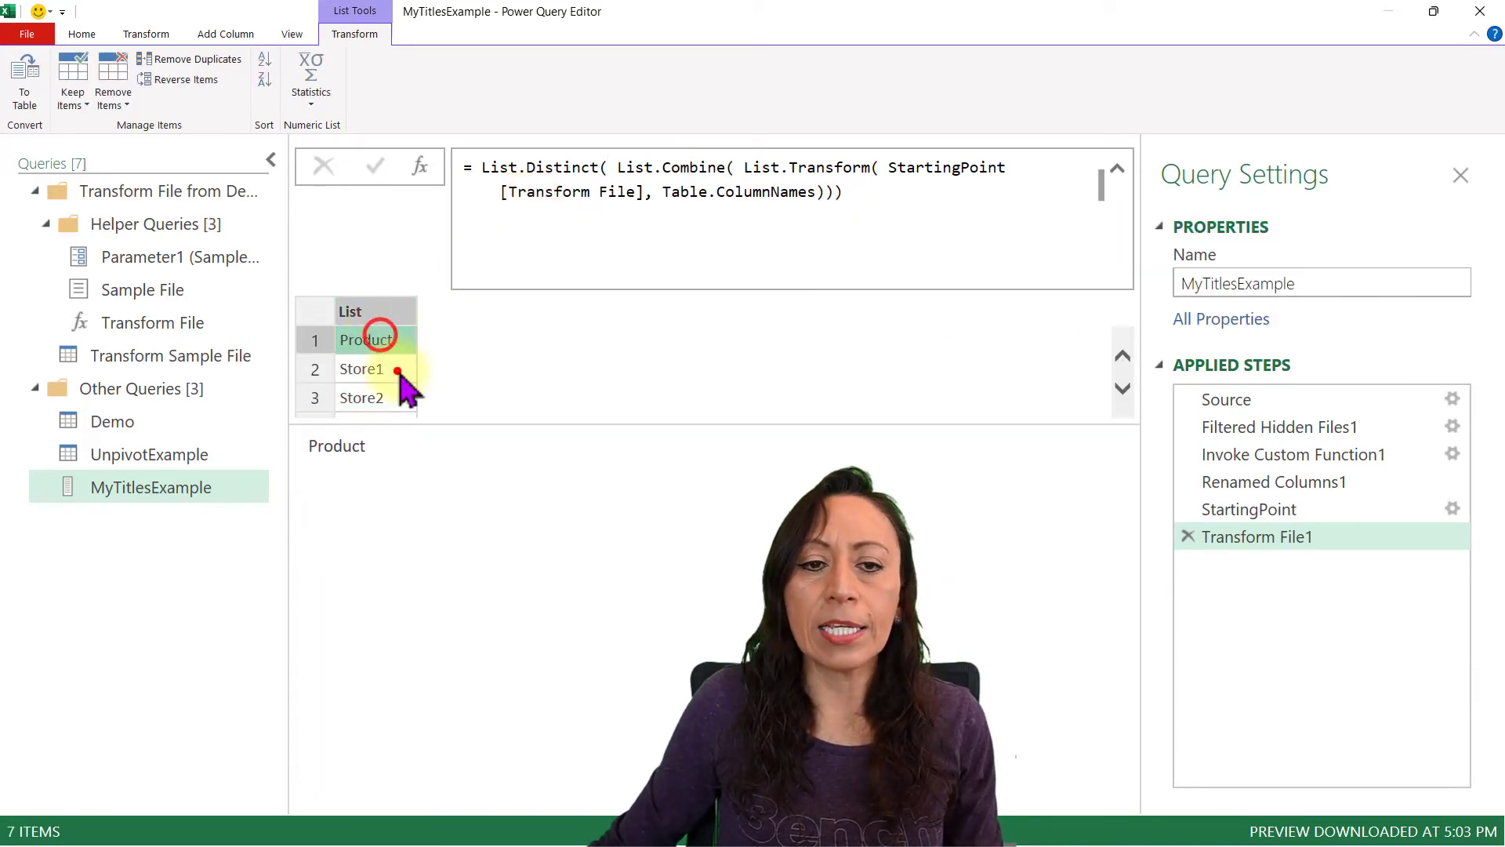
left_click(396, 368)
left_click_drag(434, 421, 431, 503)
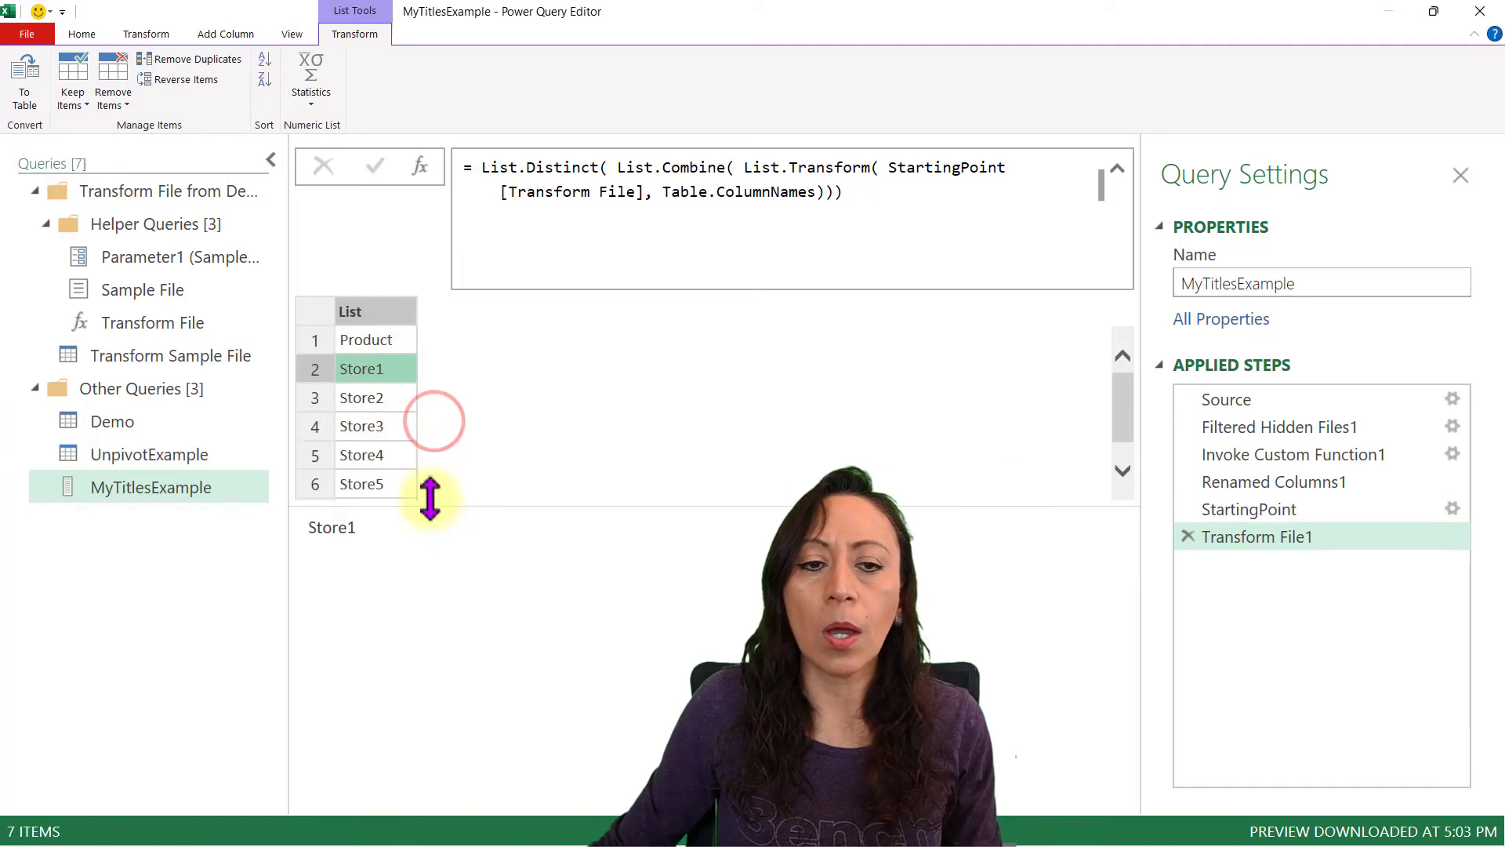
scroll(410, 446, "down", 1)
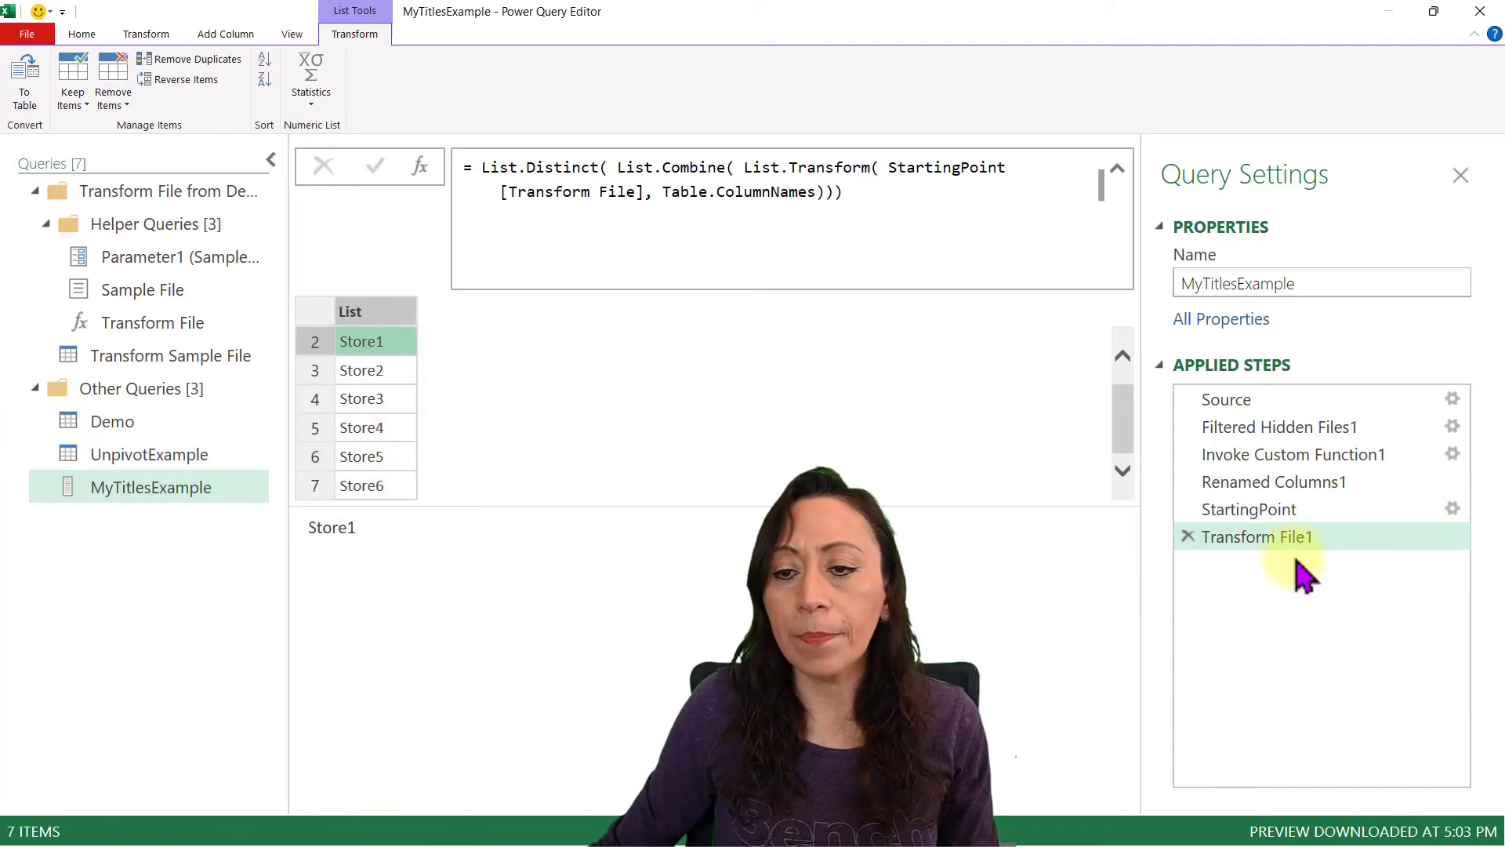
Step: Rename the applied step Transform File1 as MyTitles
left_click(1301, 541)
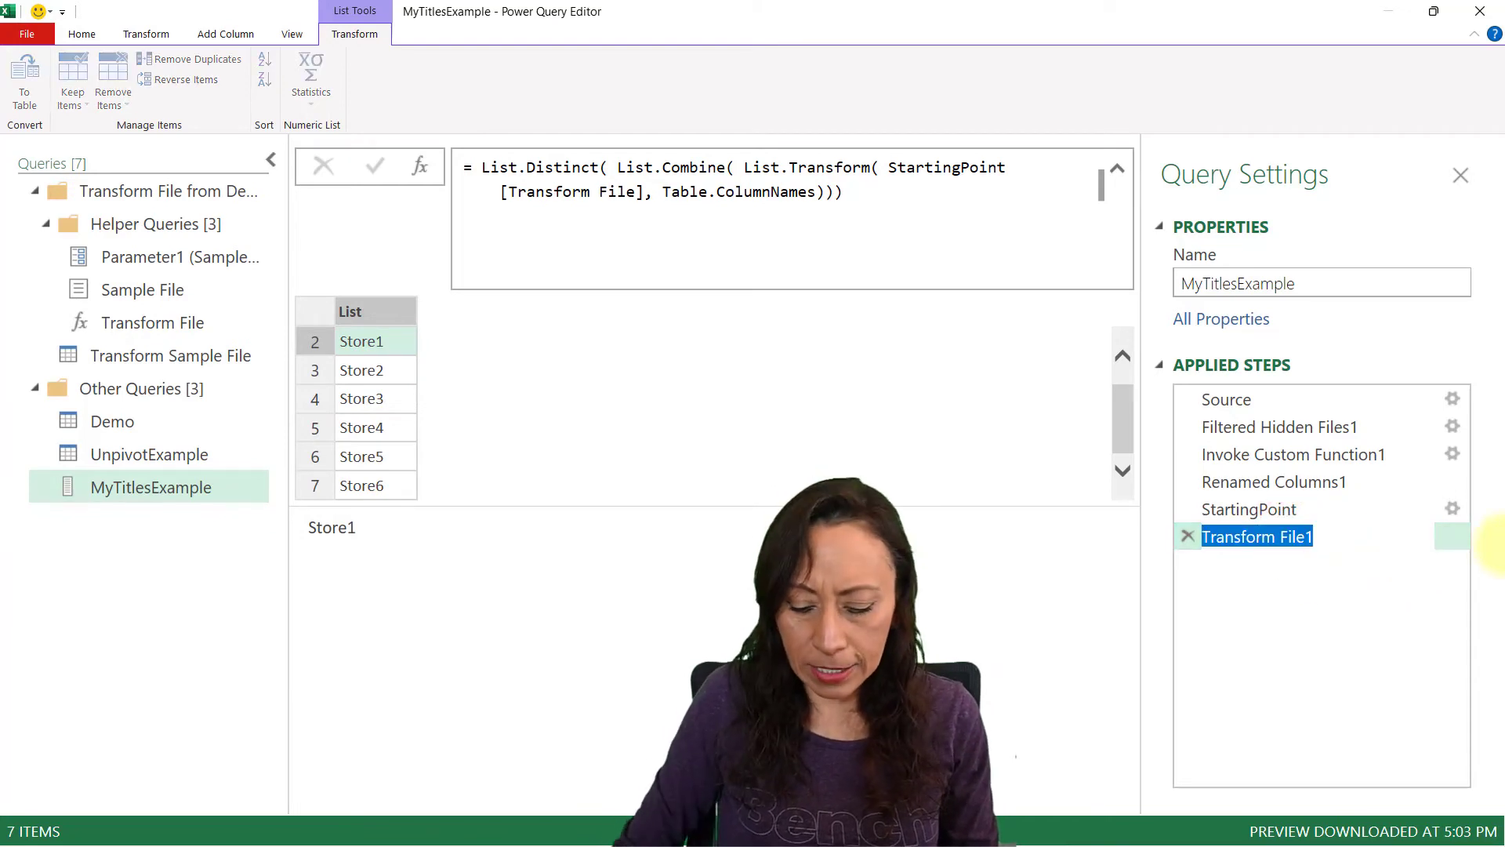
type("M")
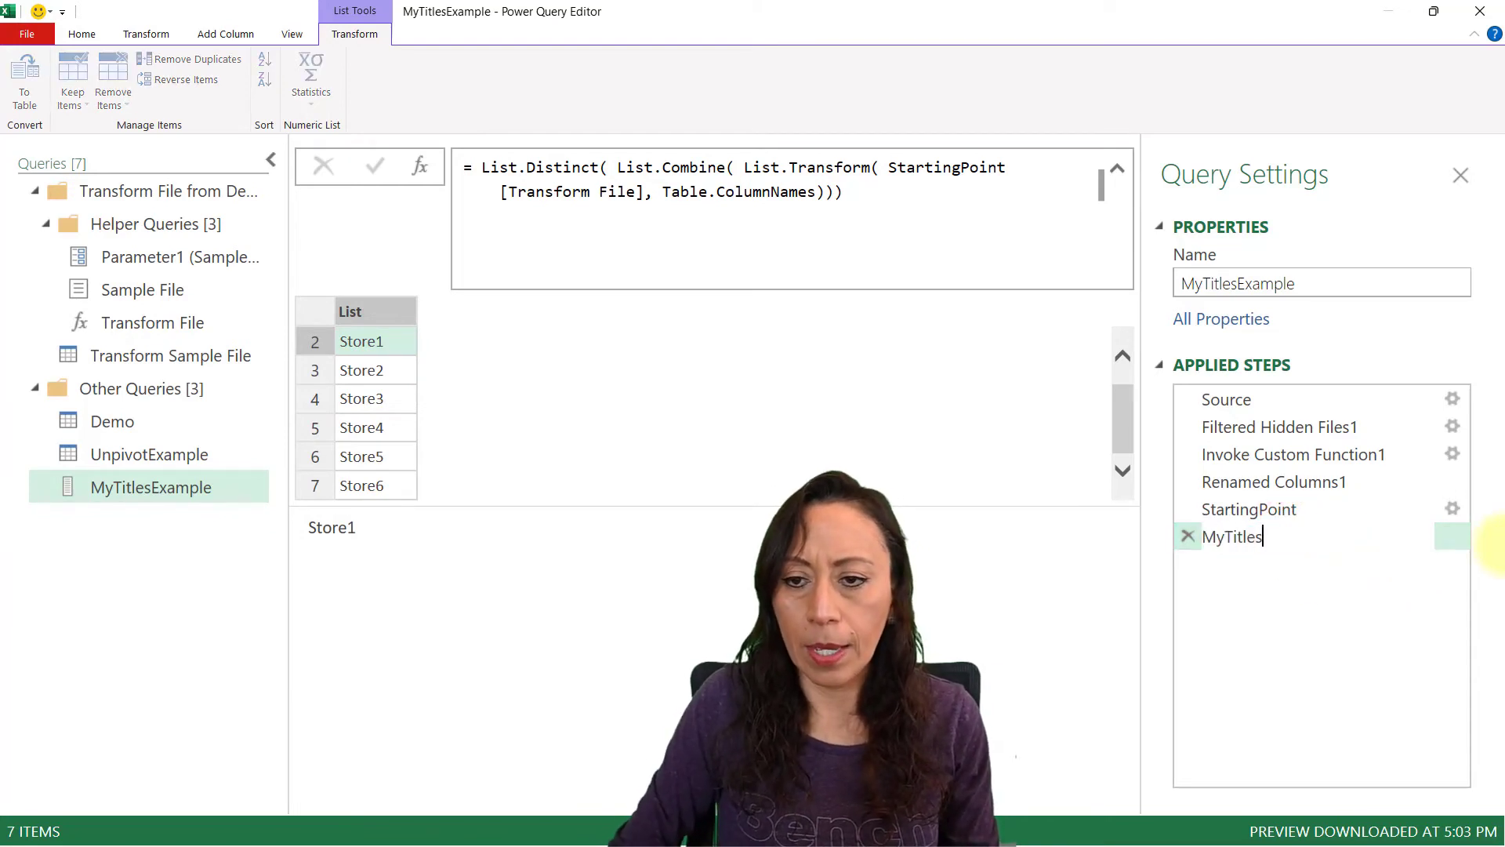
type("yTitles")
key("Return")
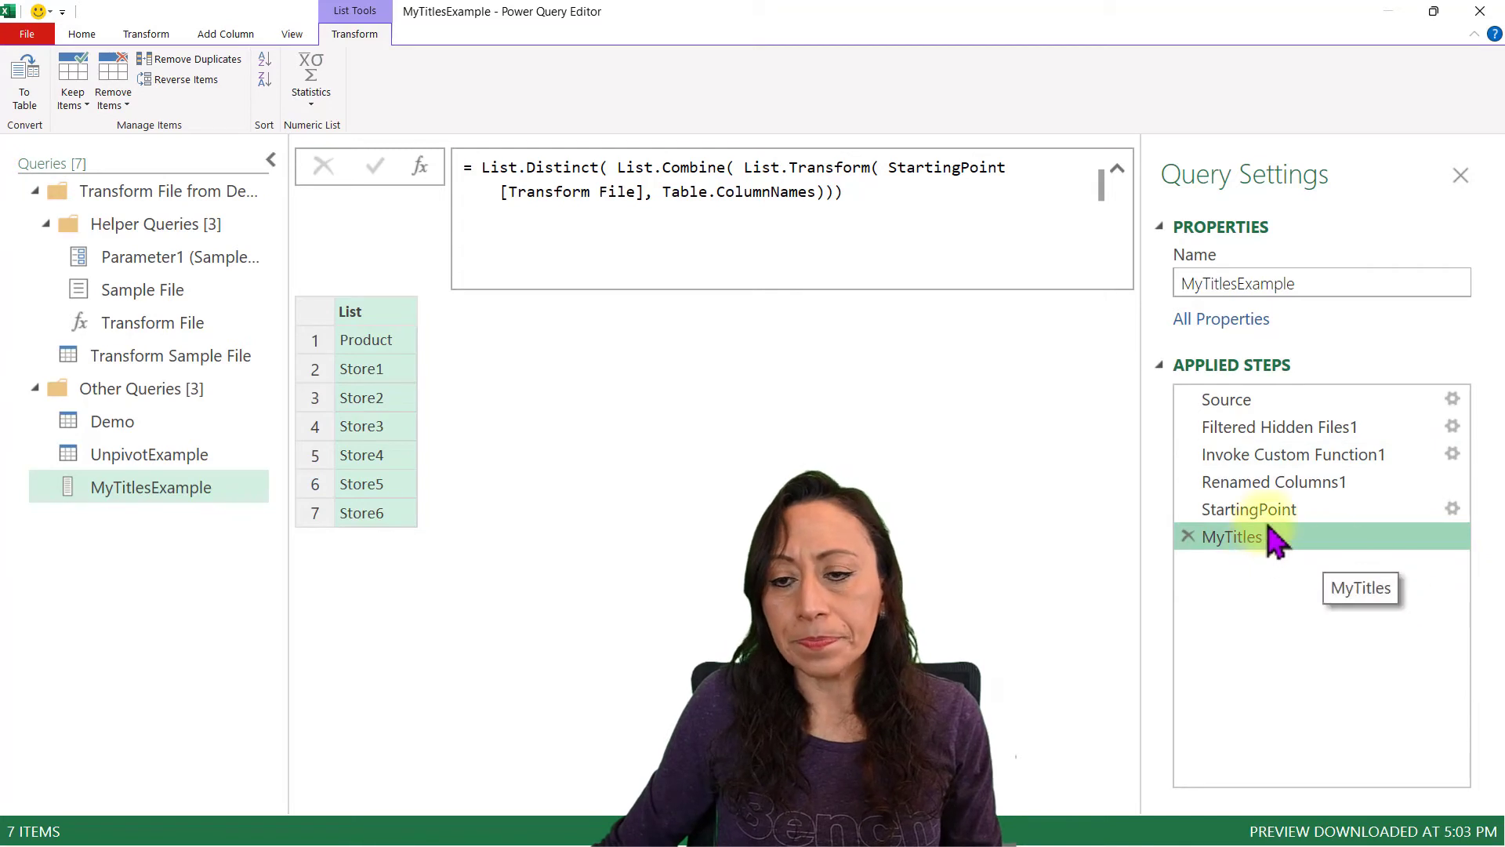
Step: Review the StartingPoint step's three nested tables in the Transform File column and return to the MyTitles step
left_click(1270, 509)
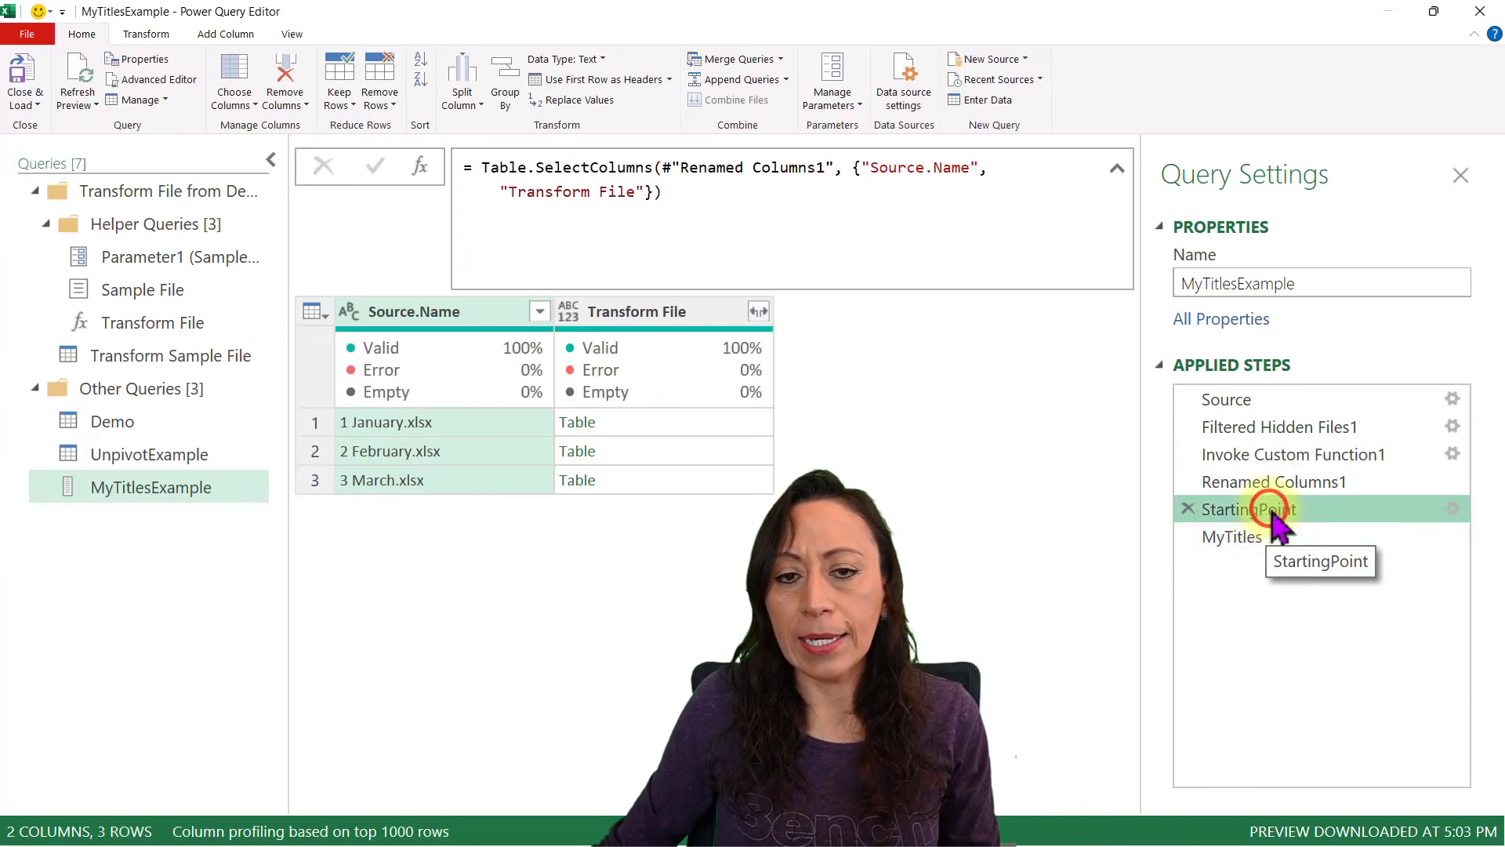
left_click(731, 421)
left_click(740, 452)
left_click(742, 480)
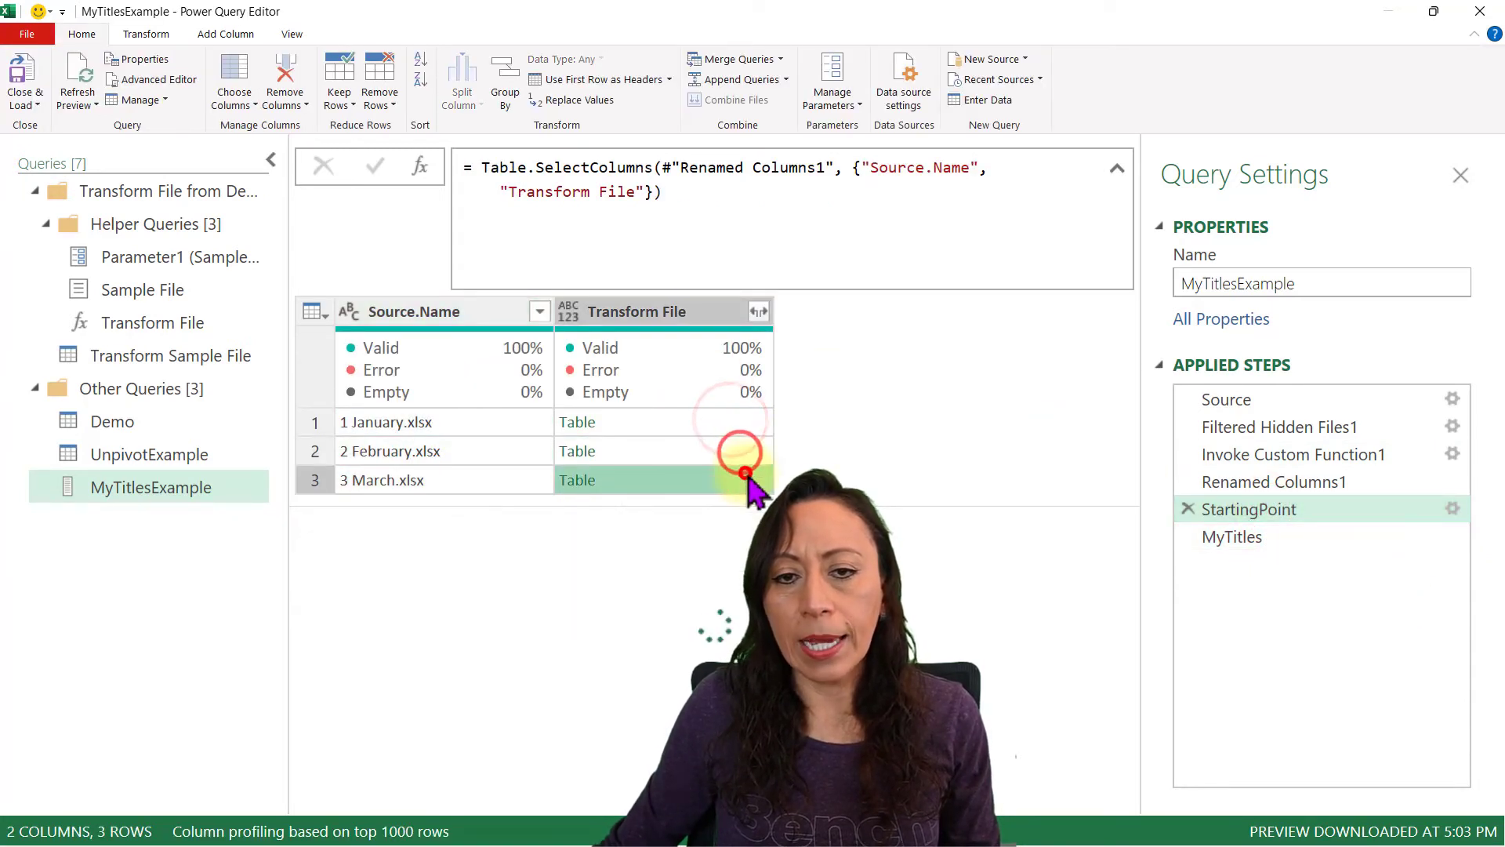
left_click(1289, 540)
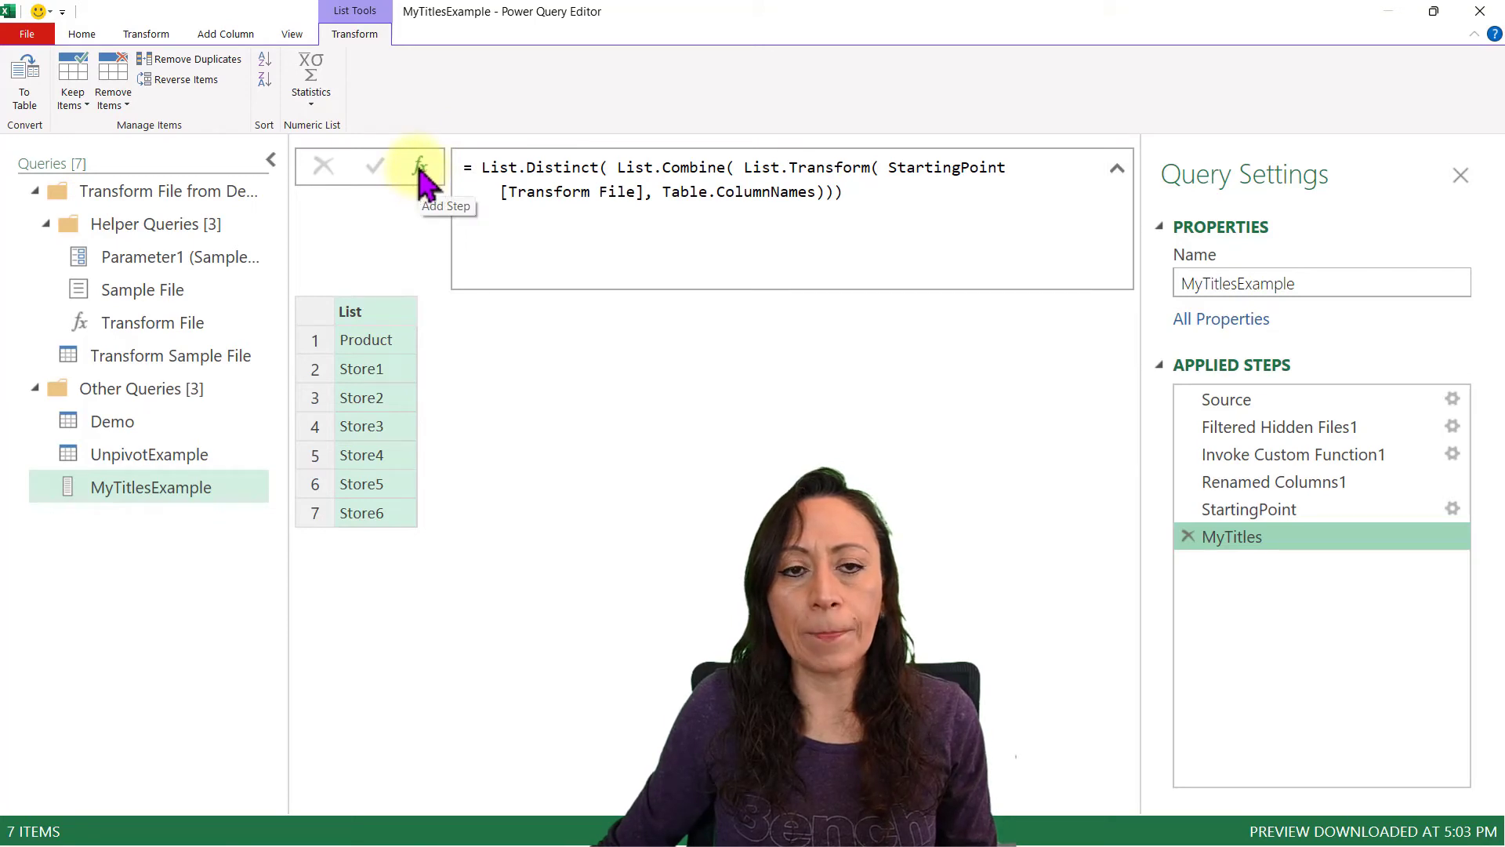
Step: Insert a step after MyTitles and replace its formula with the beginning of a Table.ExpandTableColumn call using StartingPoint as the table
right_click(1310, 540)
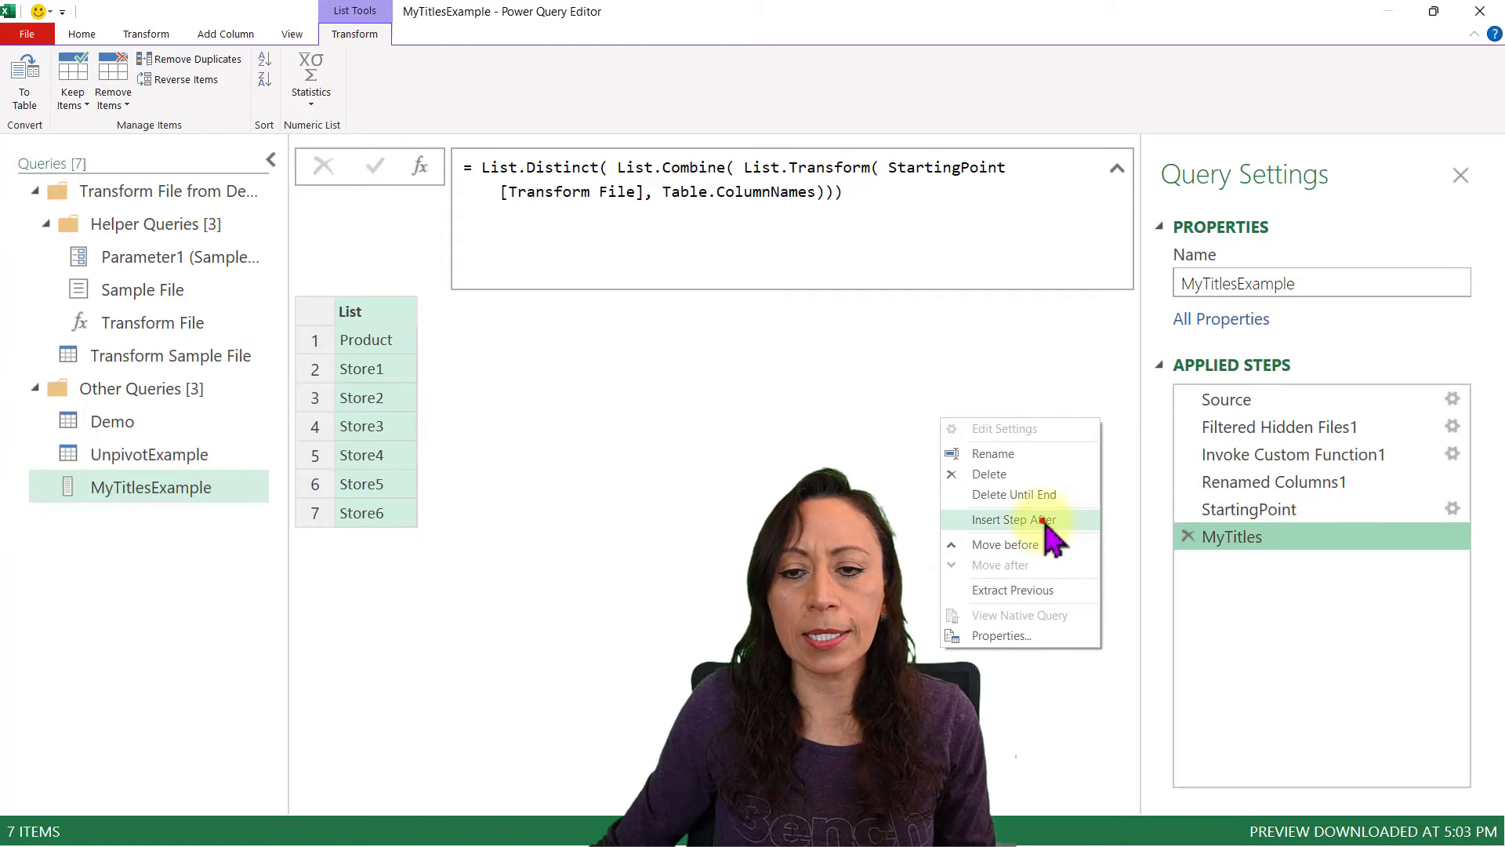
left_click(1045, 520)
left_click_drag(615, 166, 479, 167)
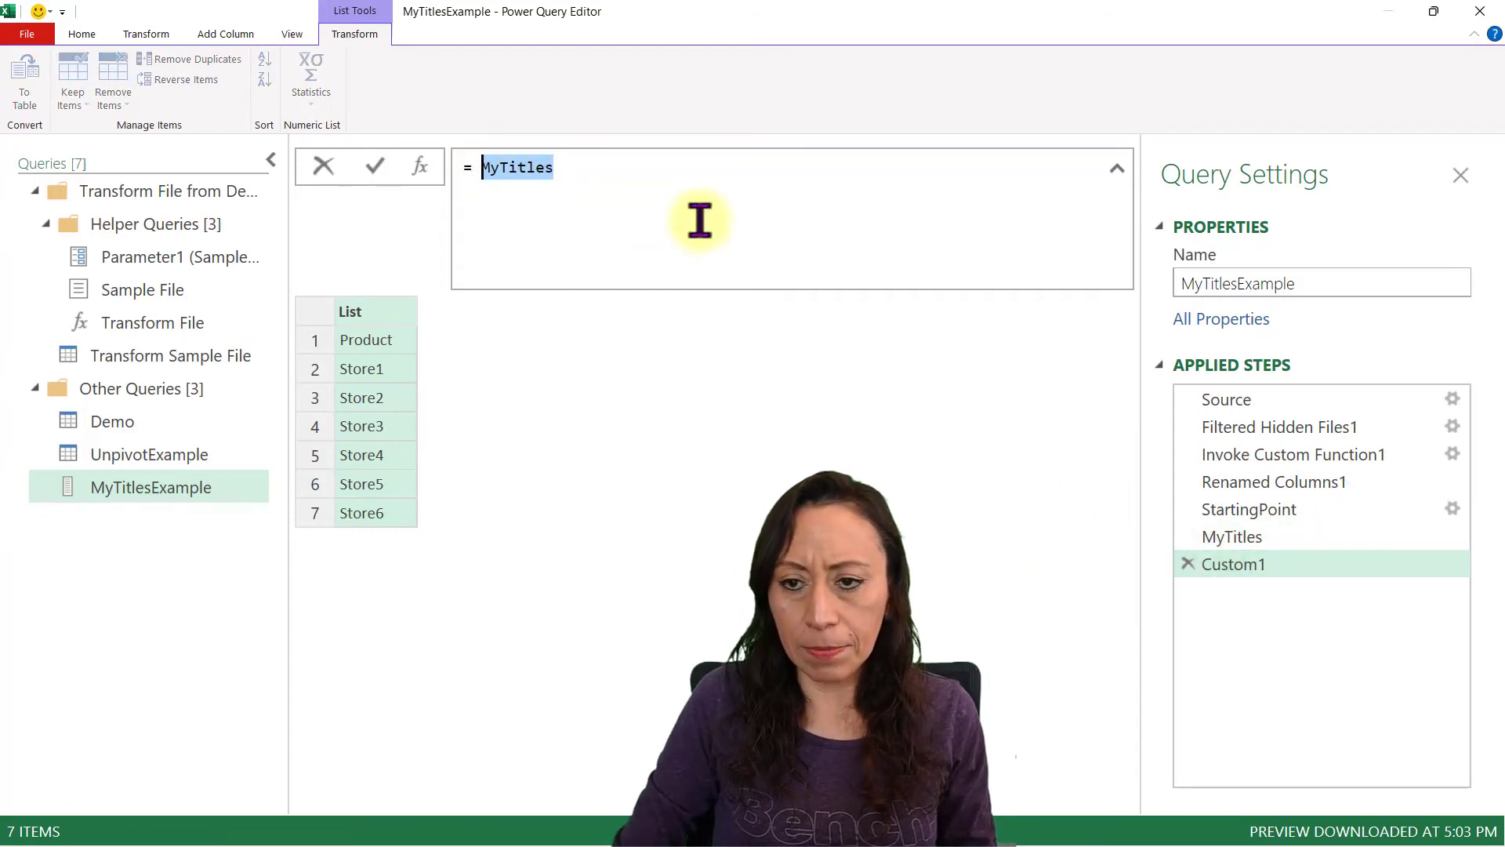
key("BackSpace")
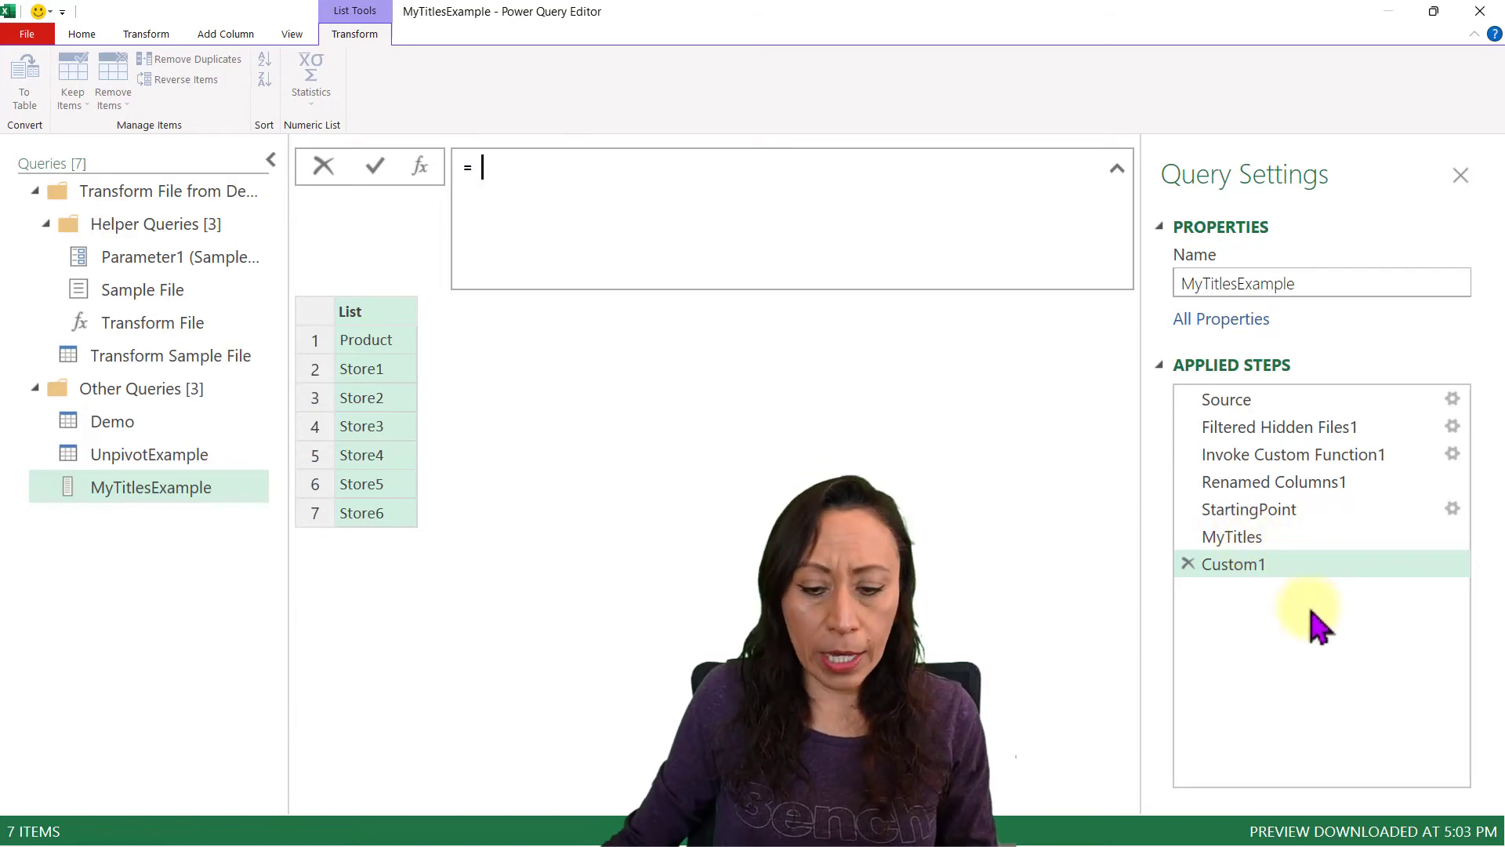
type("expand")
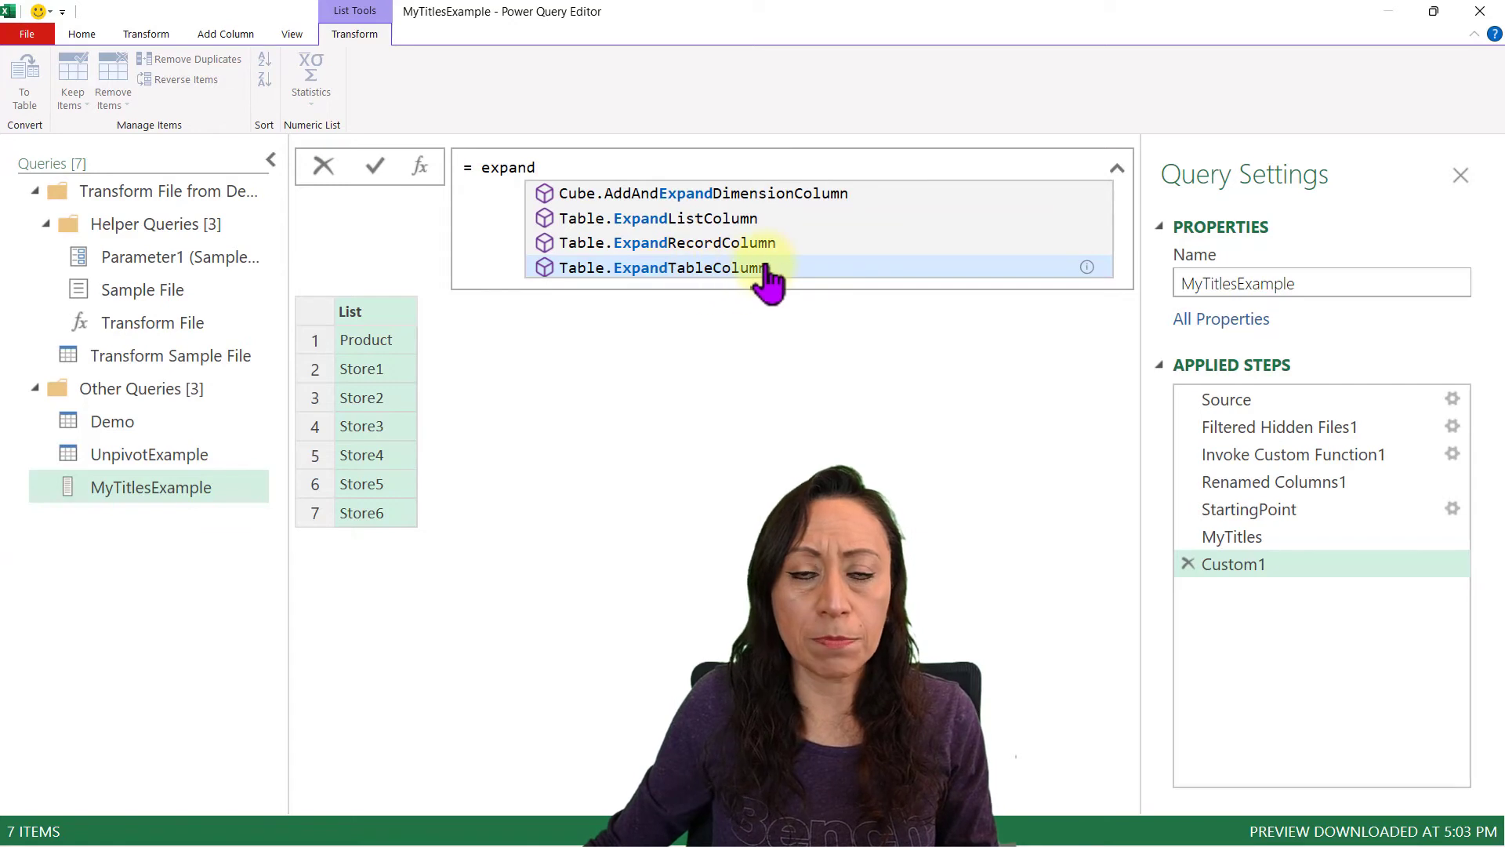
left_click(765, 266)
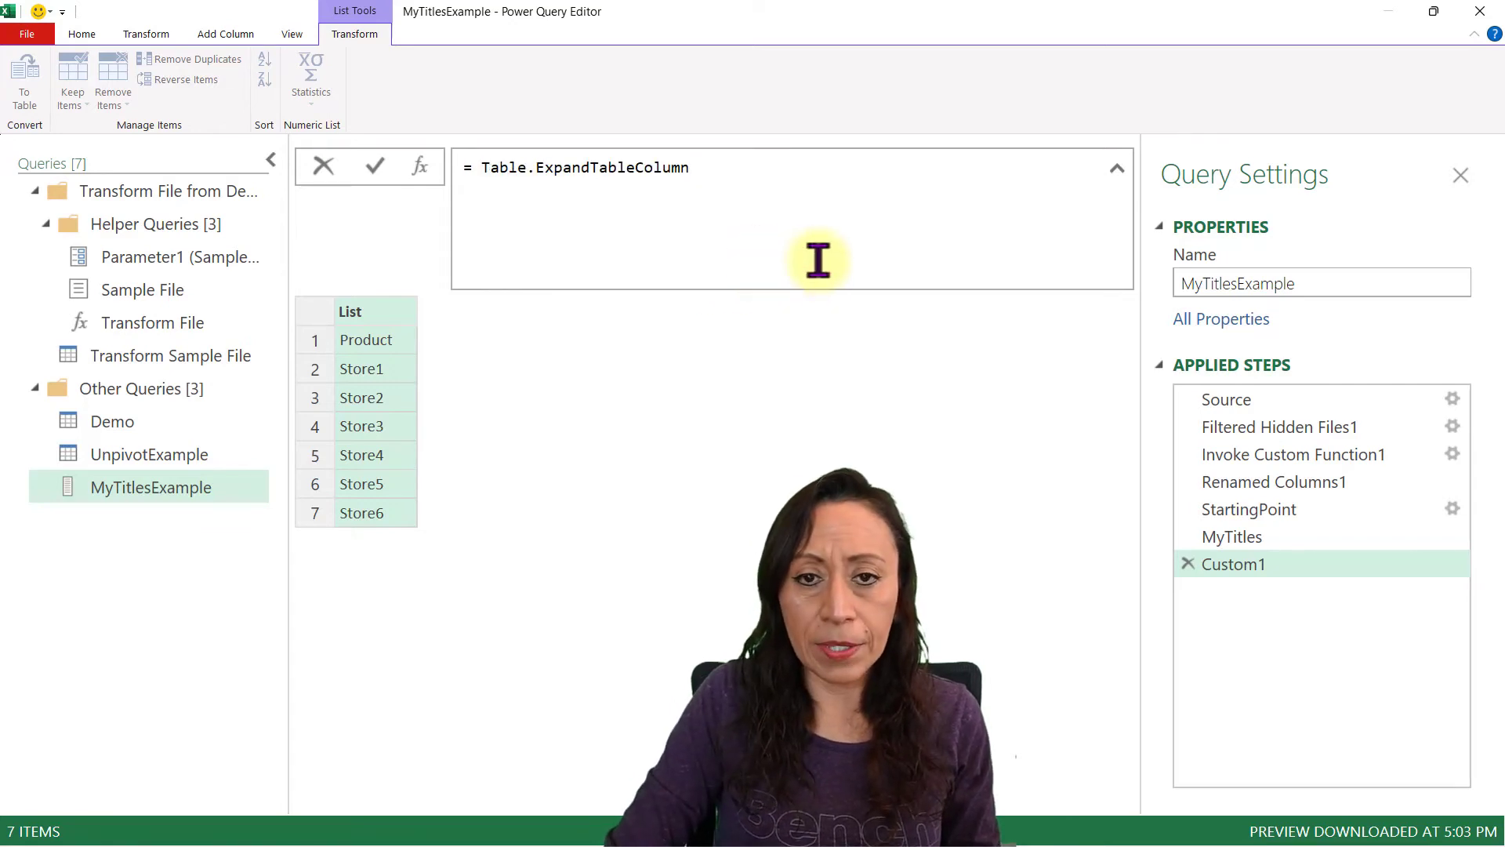
type("(")
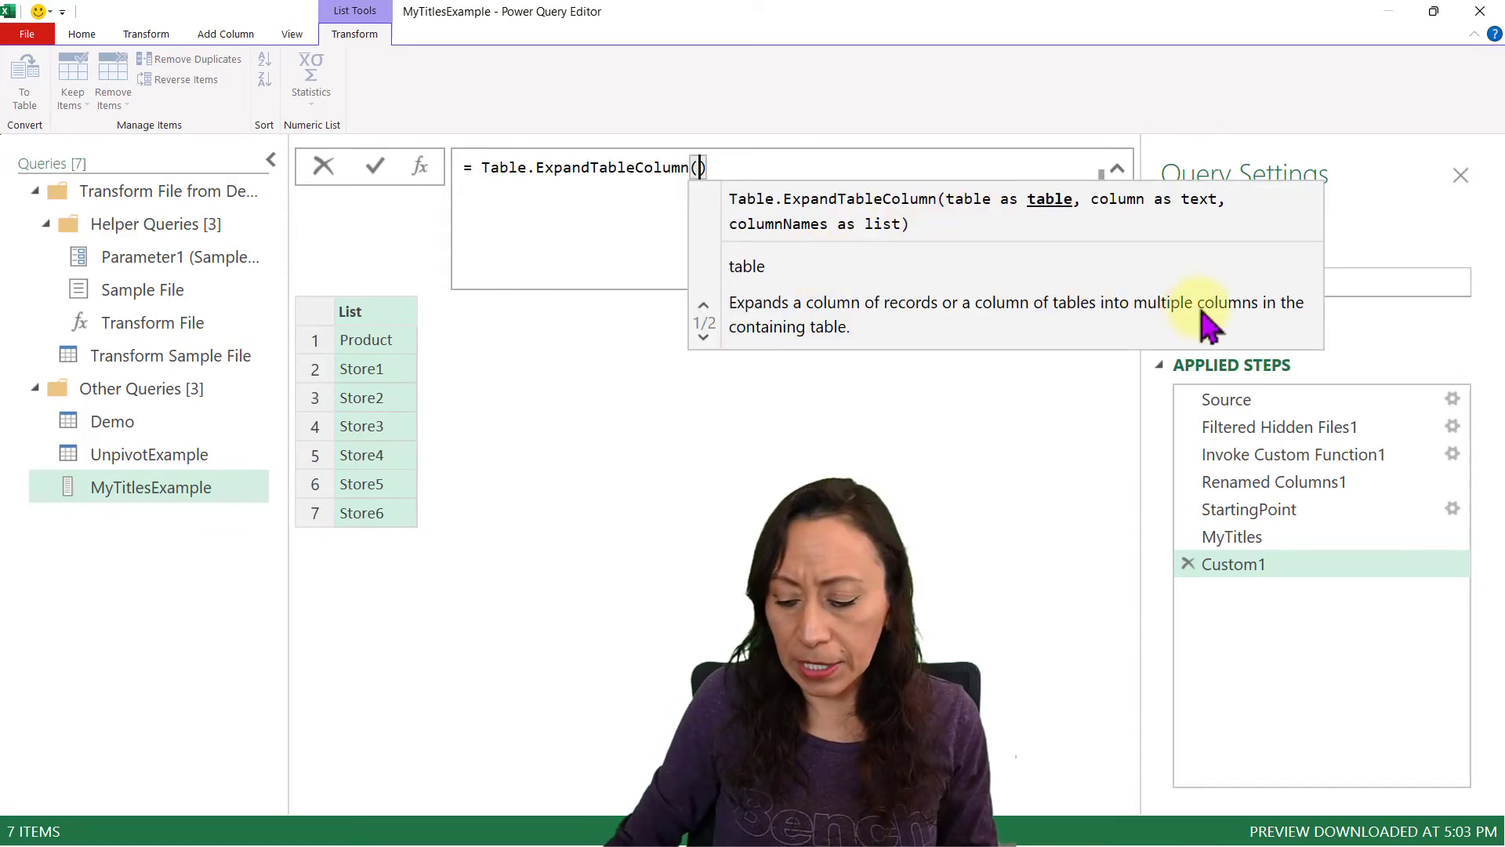
type("S")
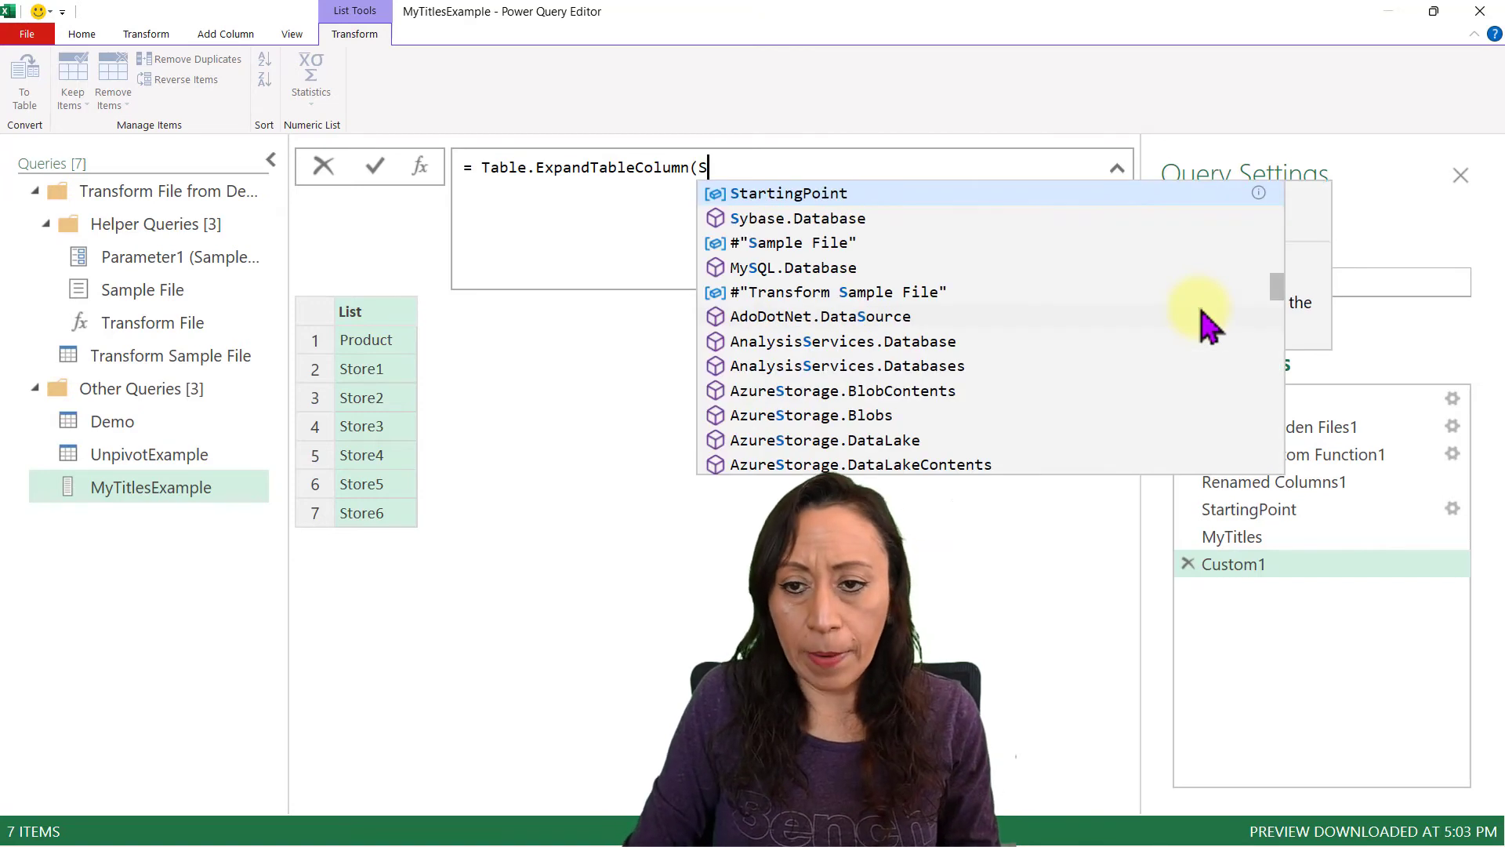
key("Tab")
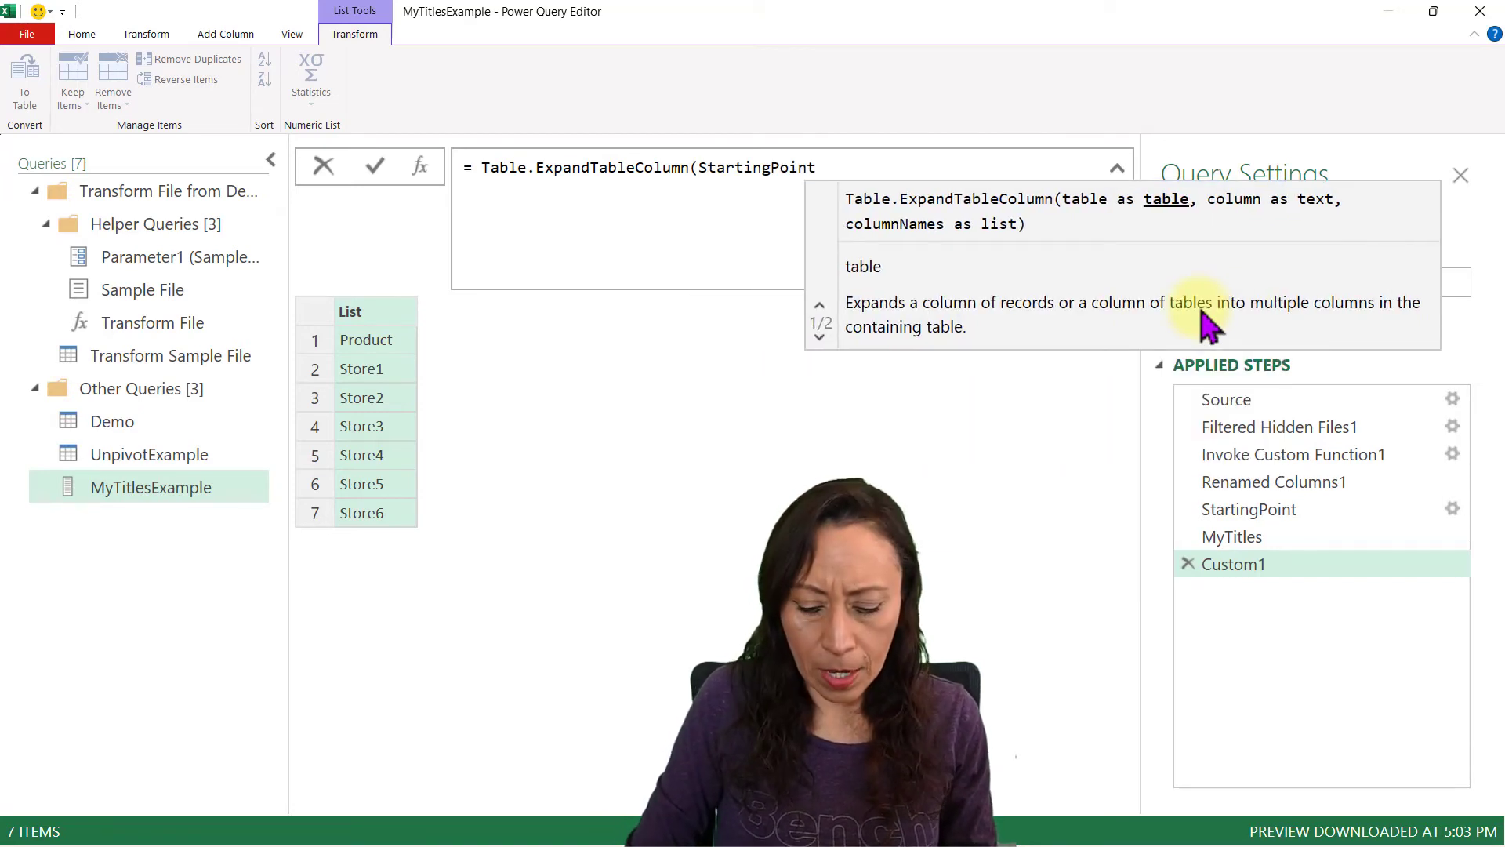
type(",")
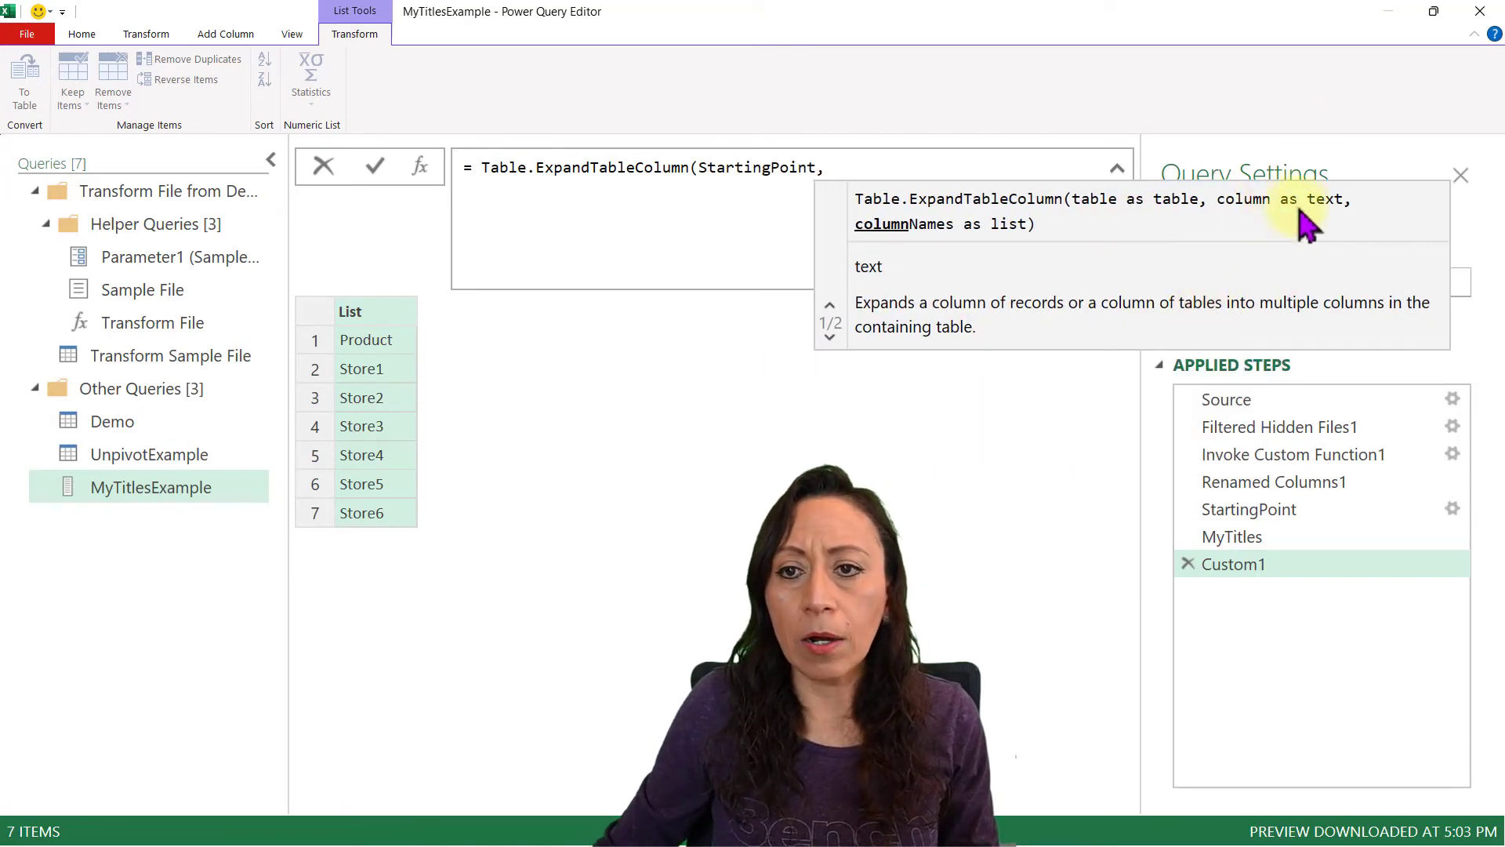
Step: Check the nested-table column's name in StartingPoint and add "Transform File" as the column argument in Custom1's formula
left_click(1278, 510)
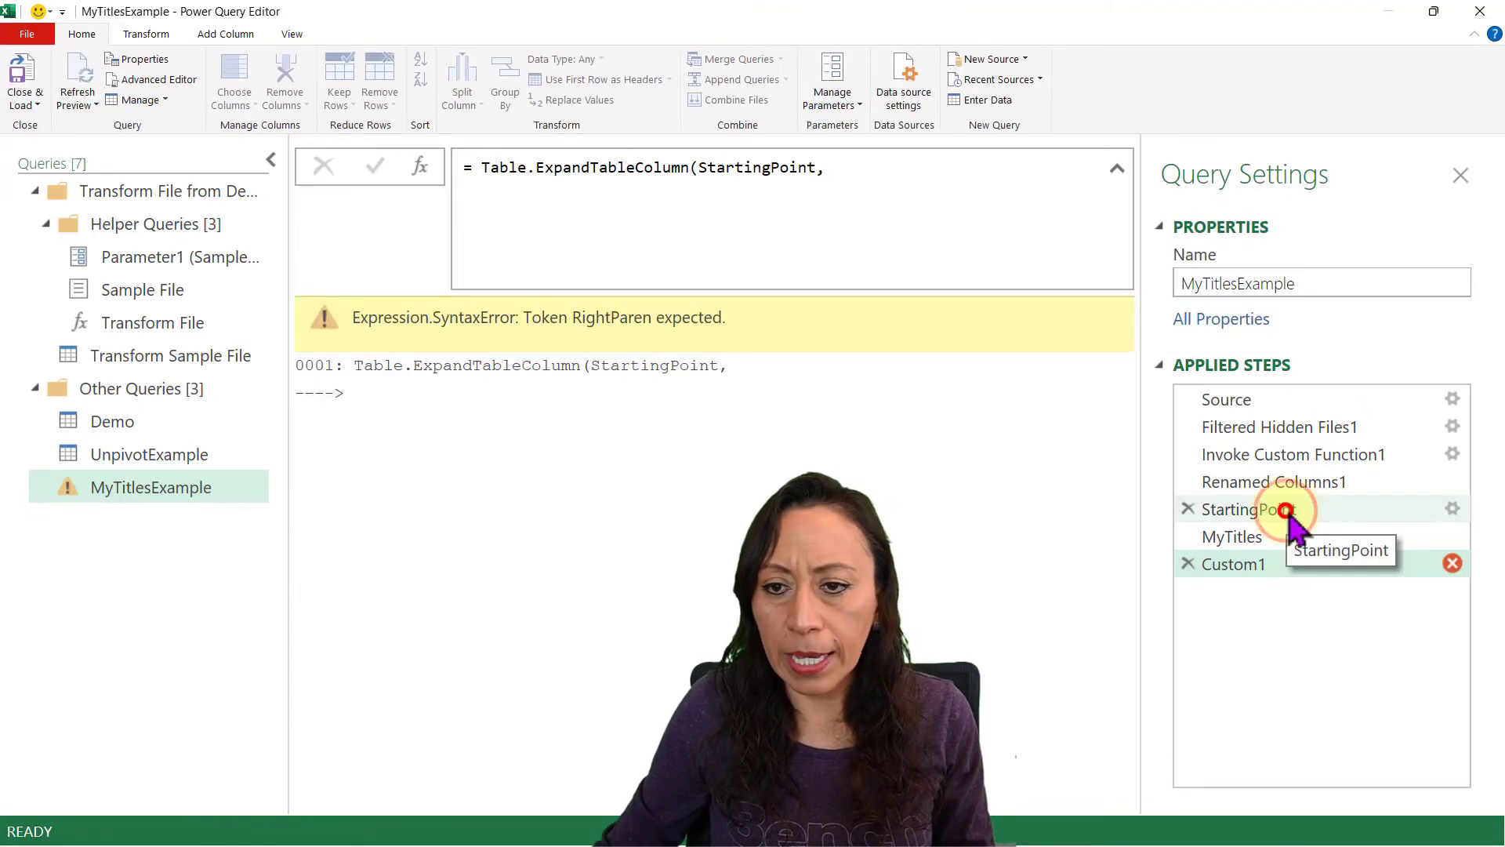
left_click(1286, 512)
left_click(598, 314)
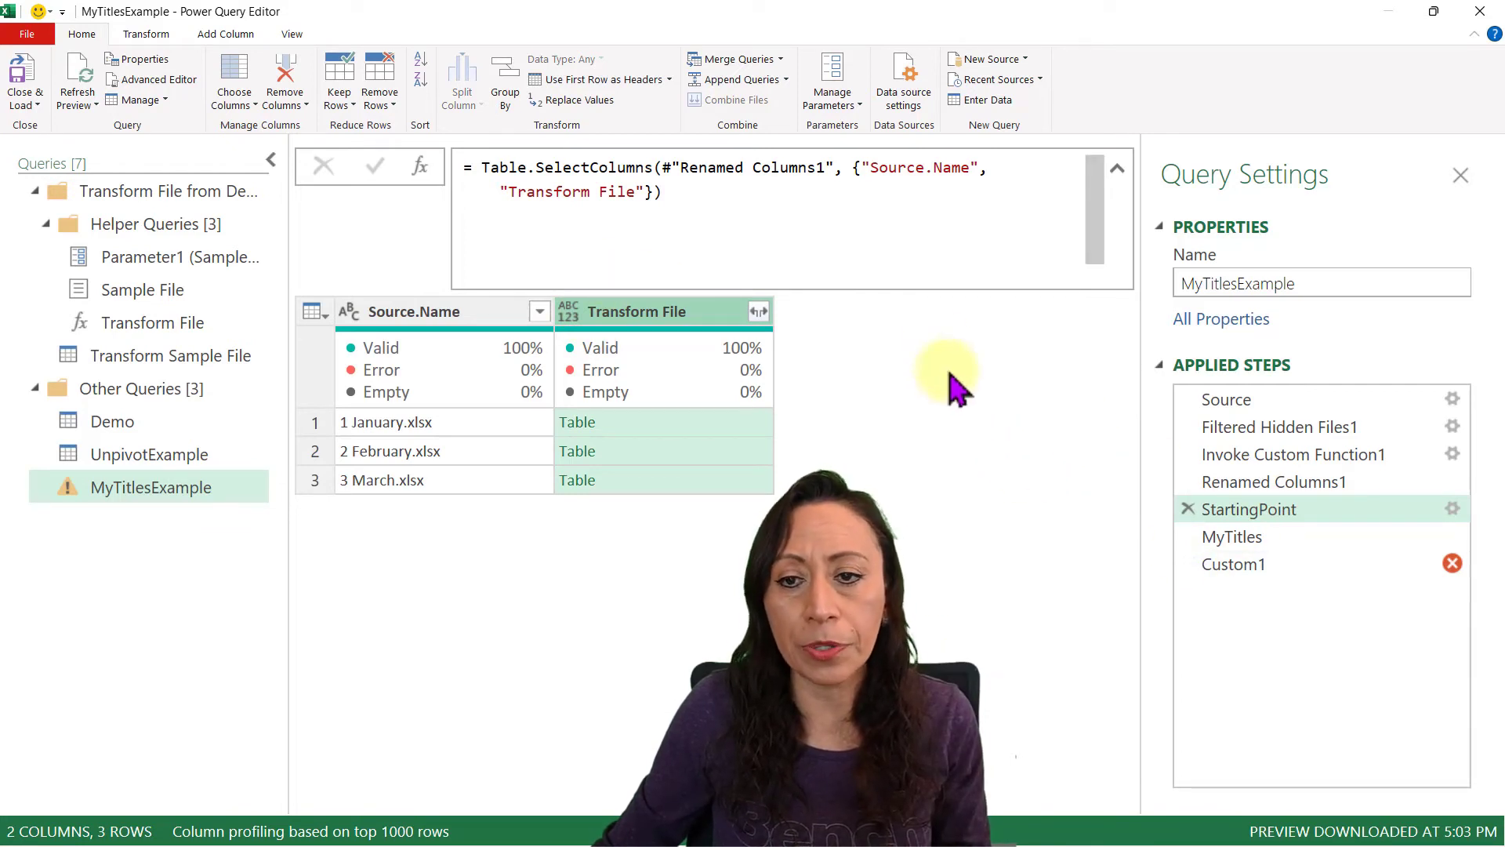
left_click(1292, 563)
left_click(848, 163)
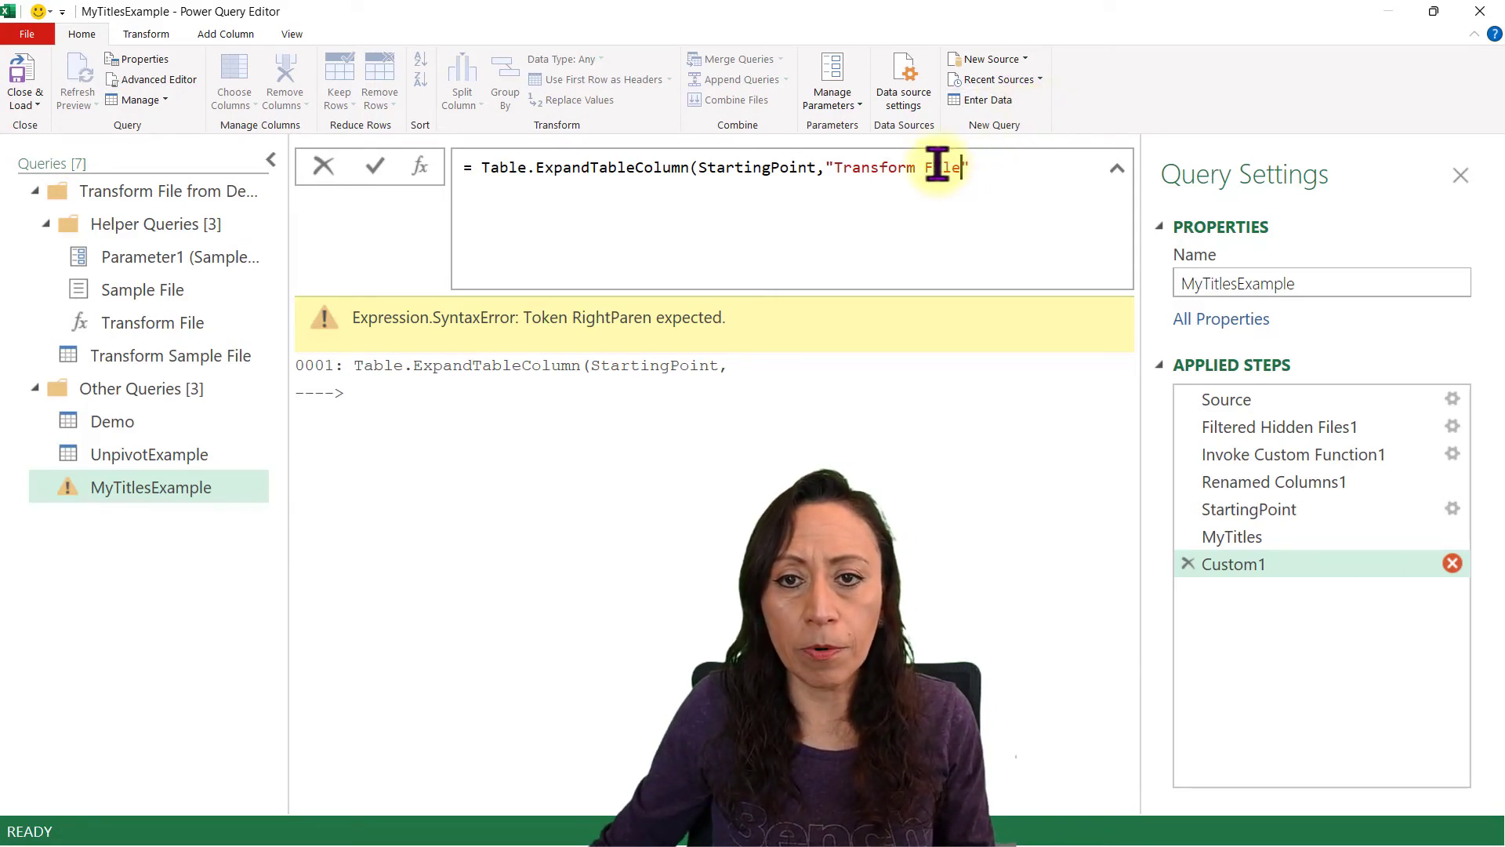
left_click(927, 169)
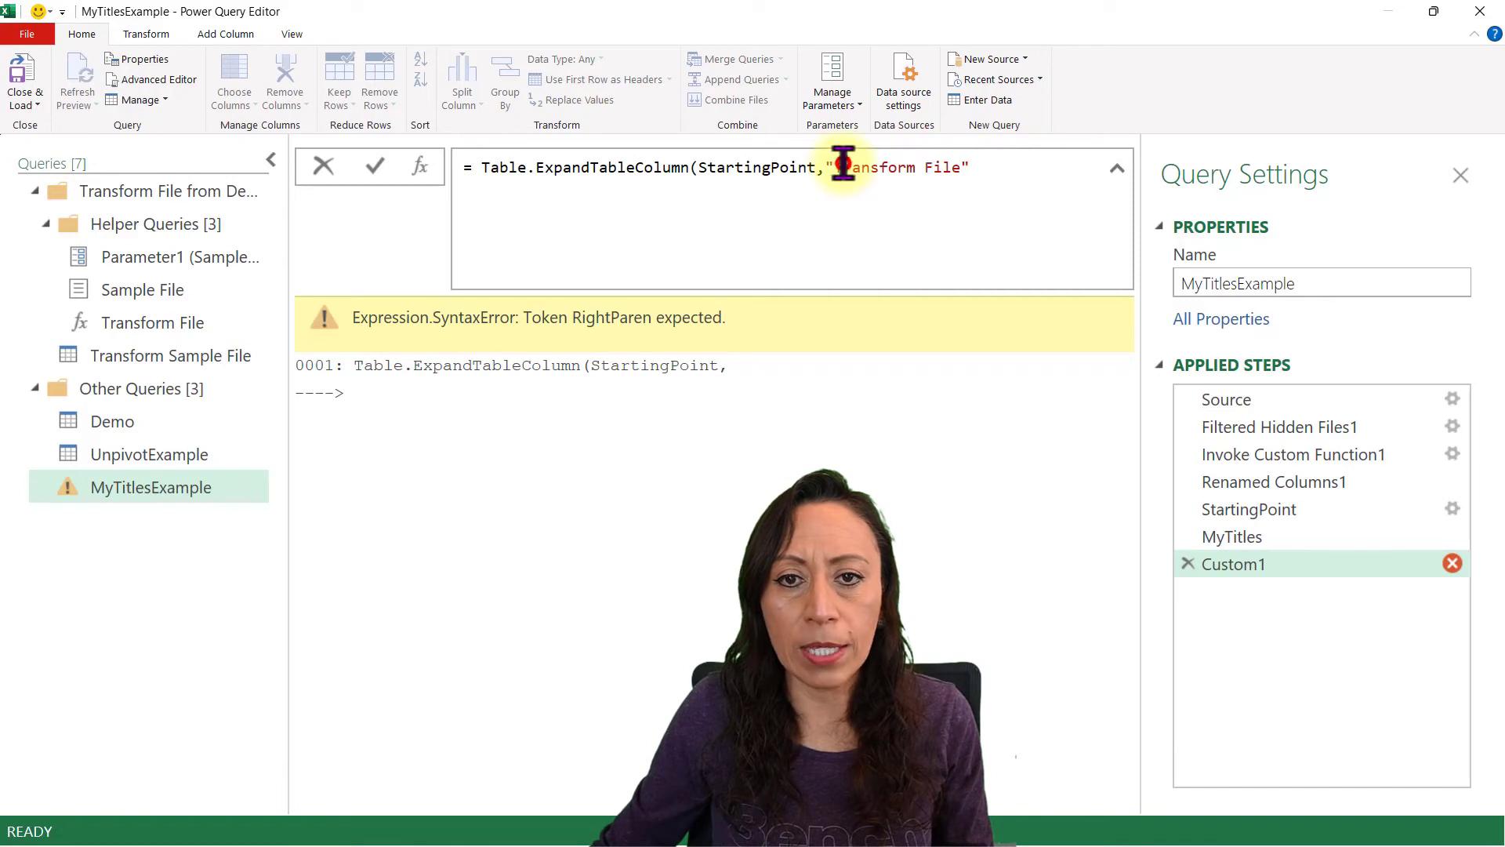
left_click(985, 164)
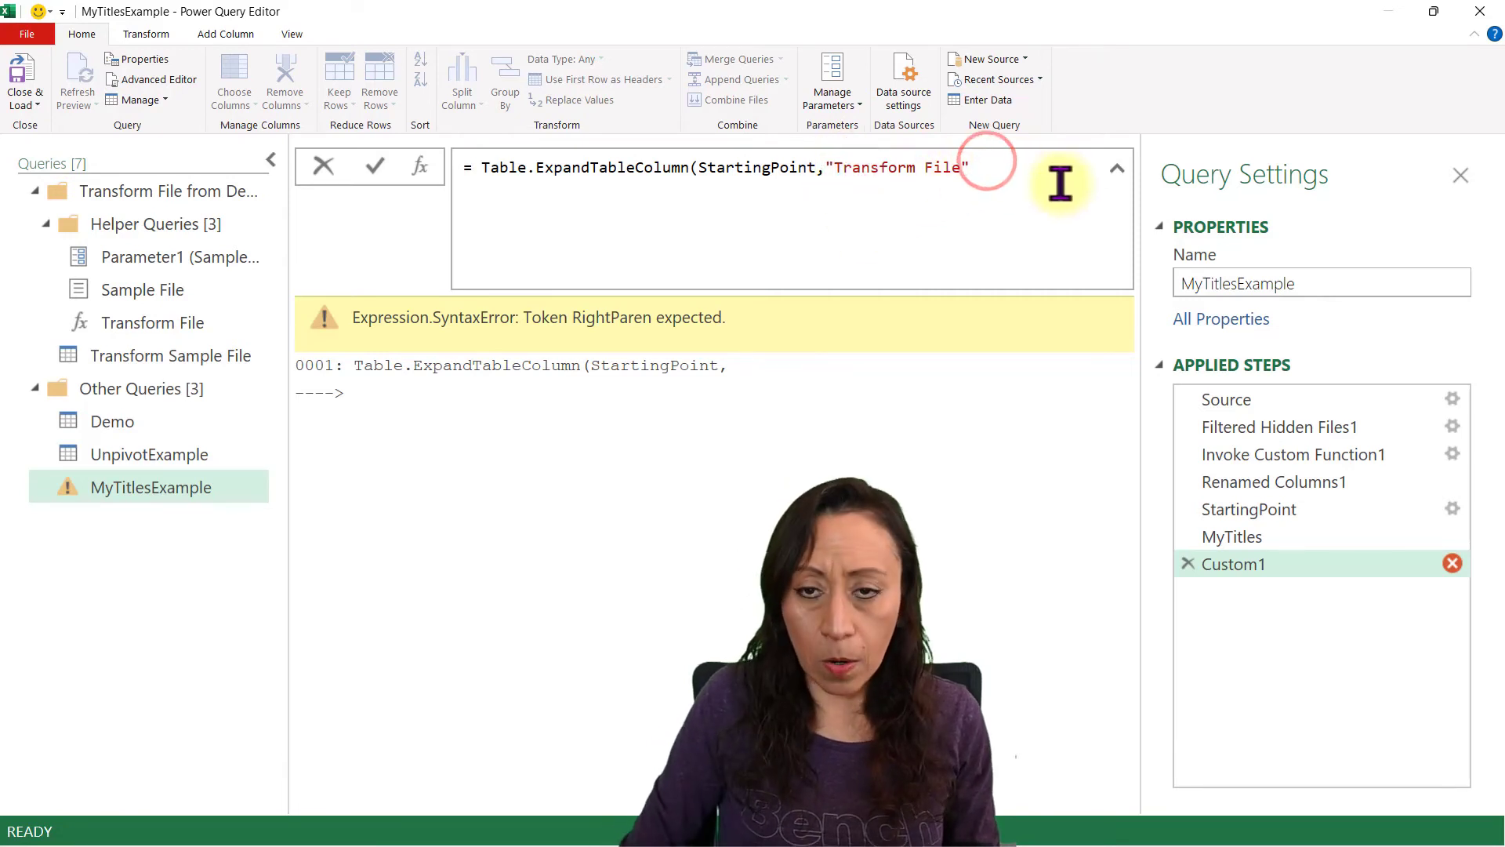
Step: Complete the Table.ExpandTableColumn formula with MyTitles as the column names list and apply it
type(",")
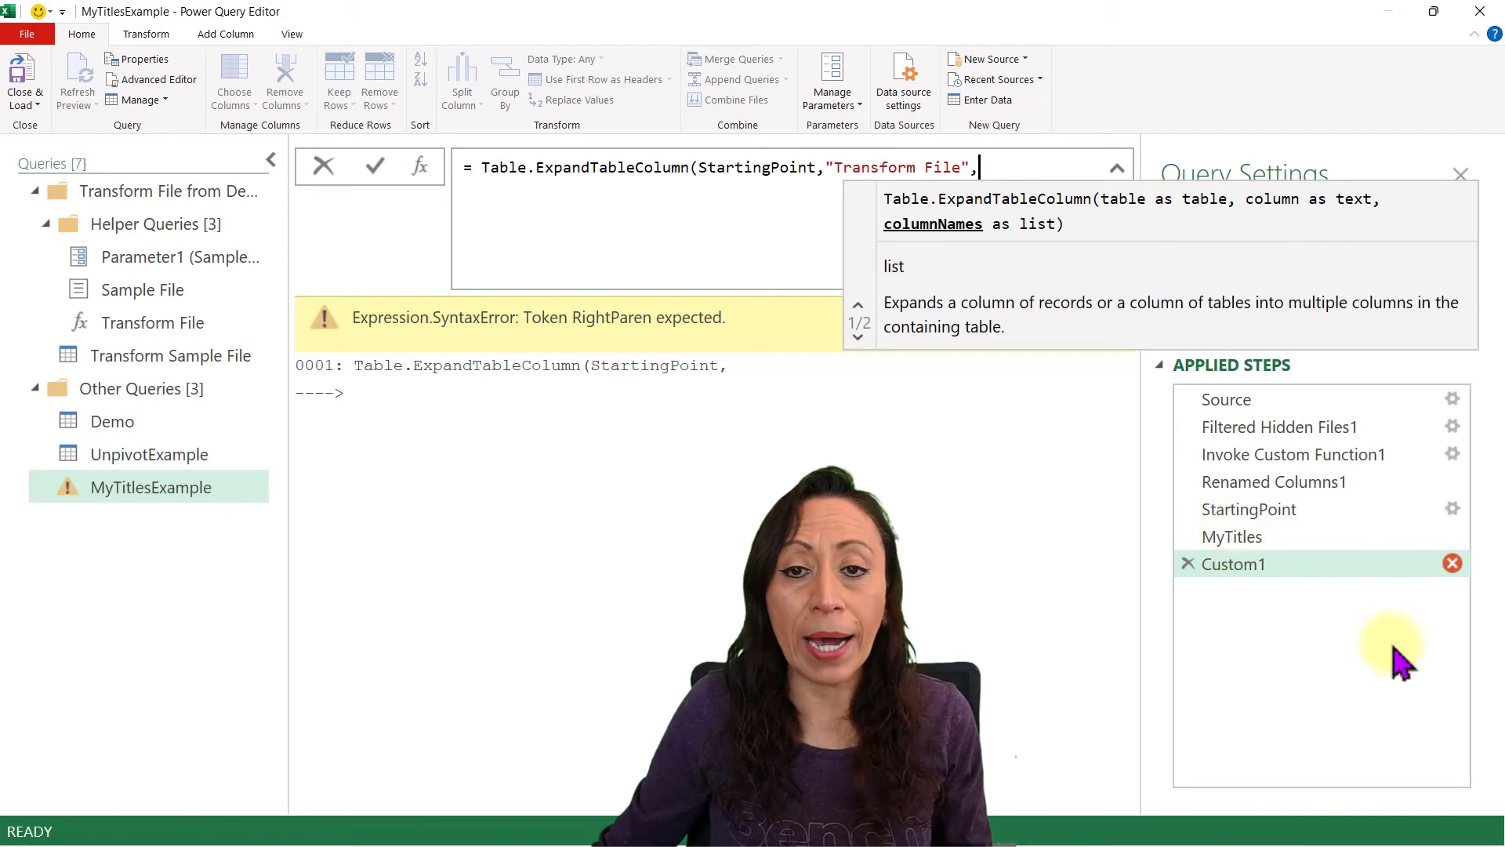
type("MyTi")
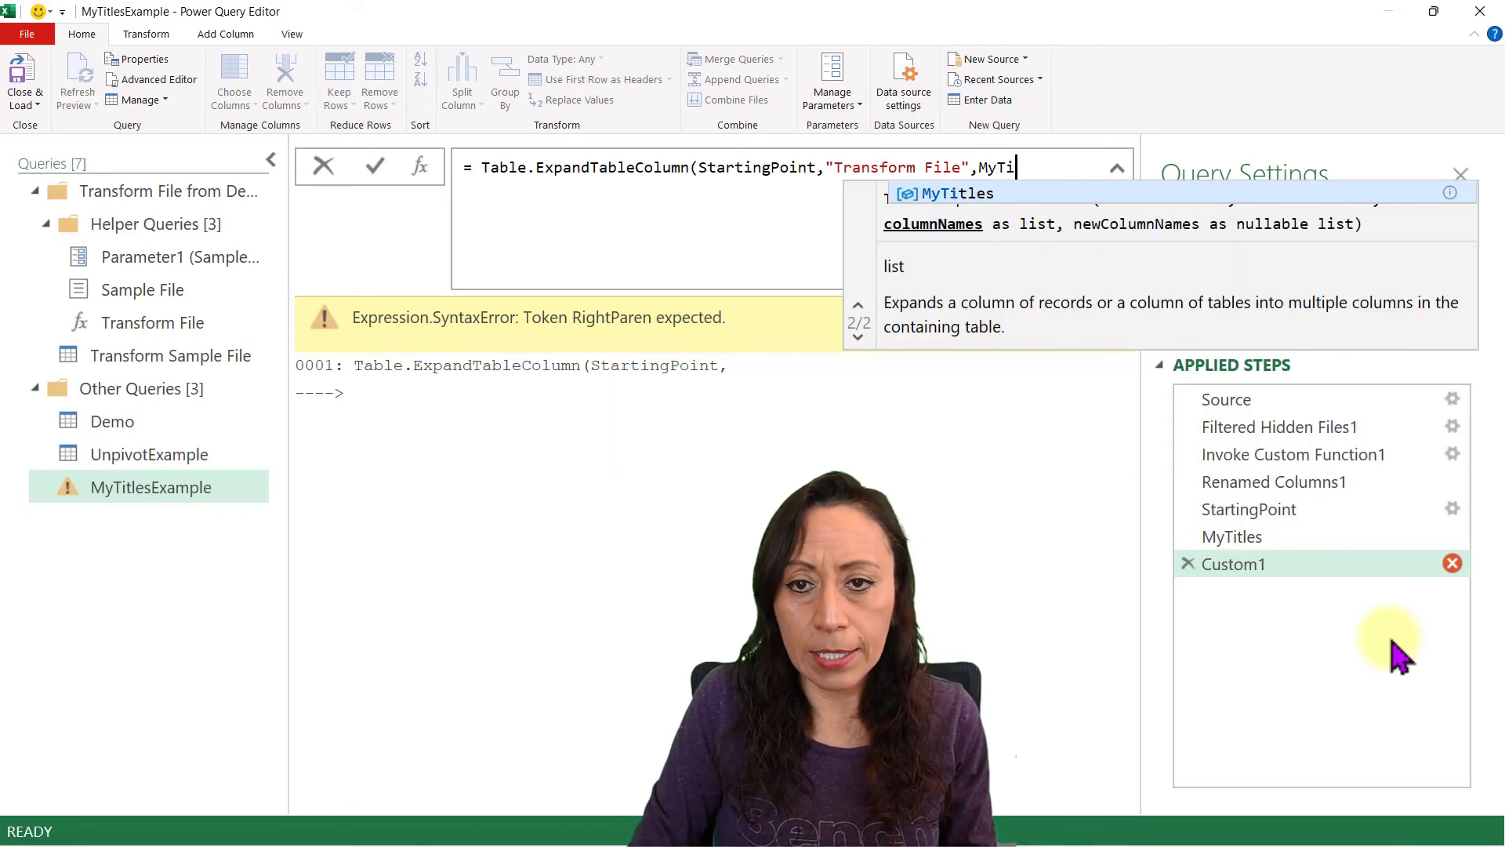
key("Tab")
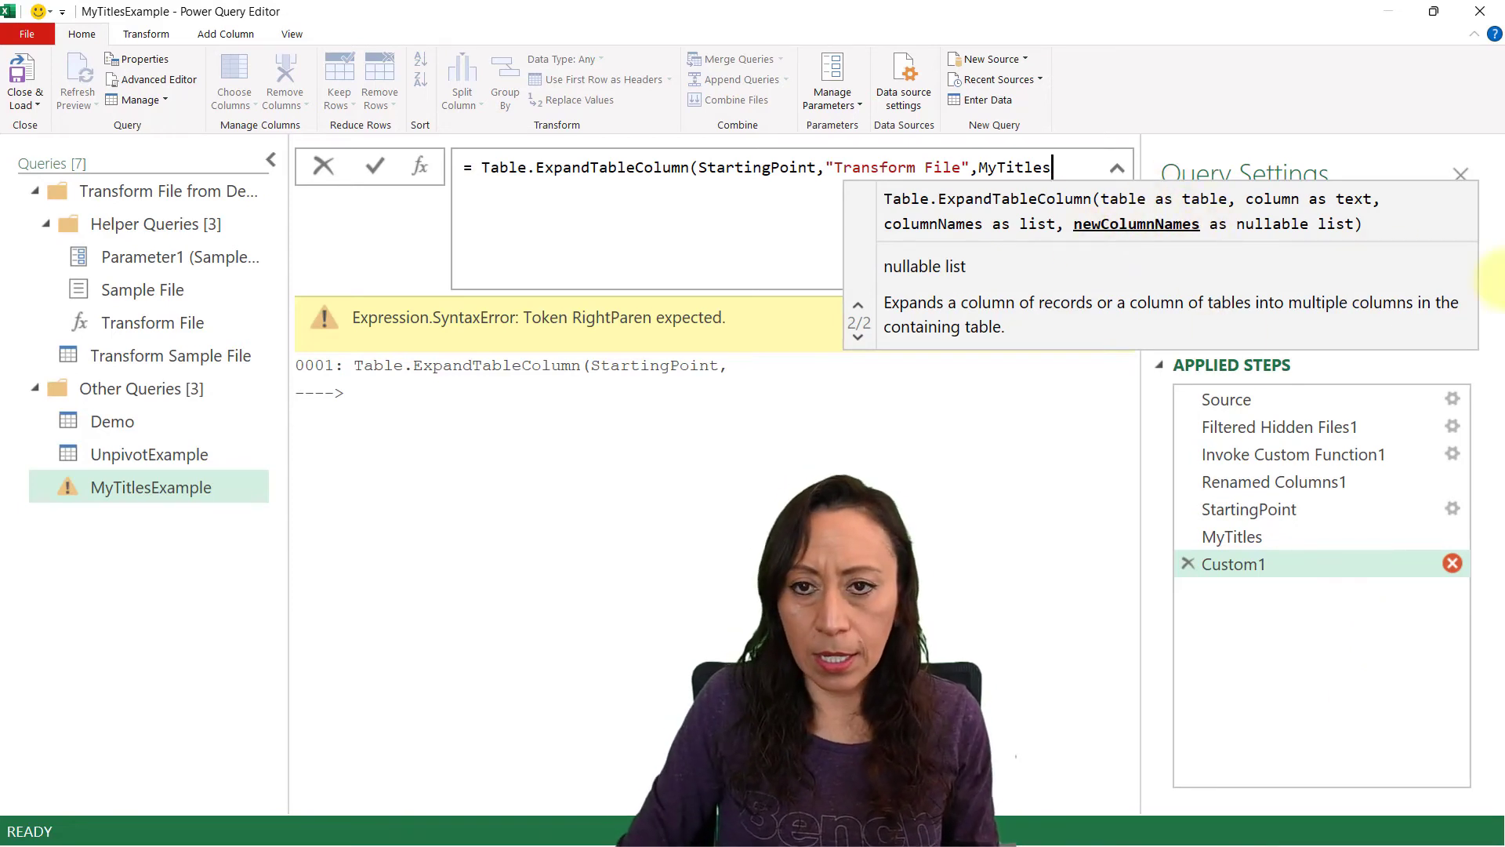
type(")")
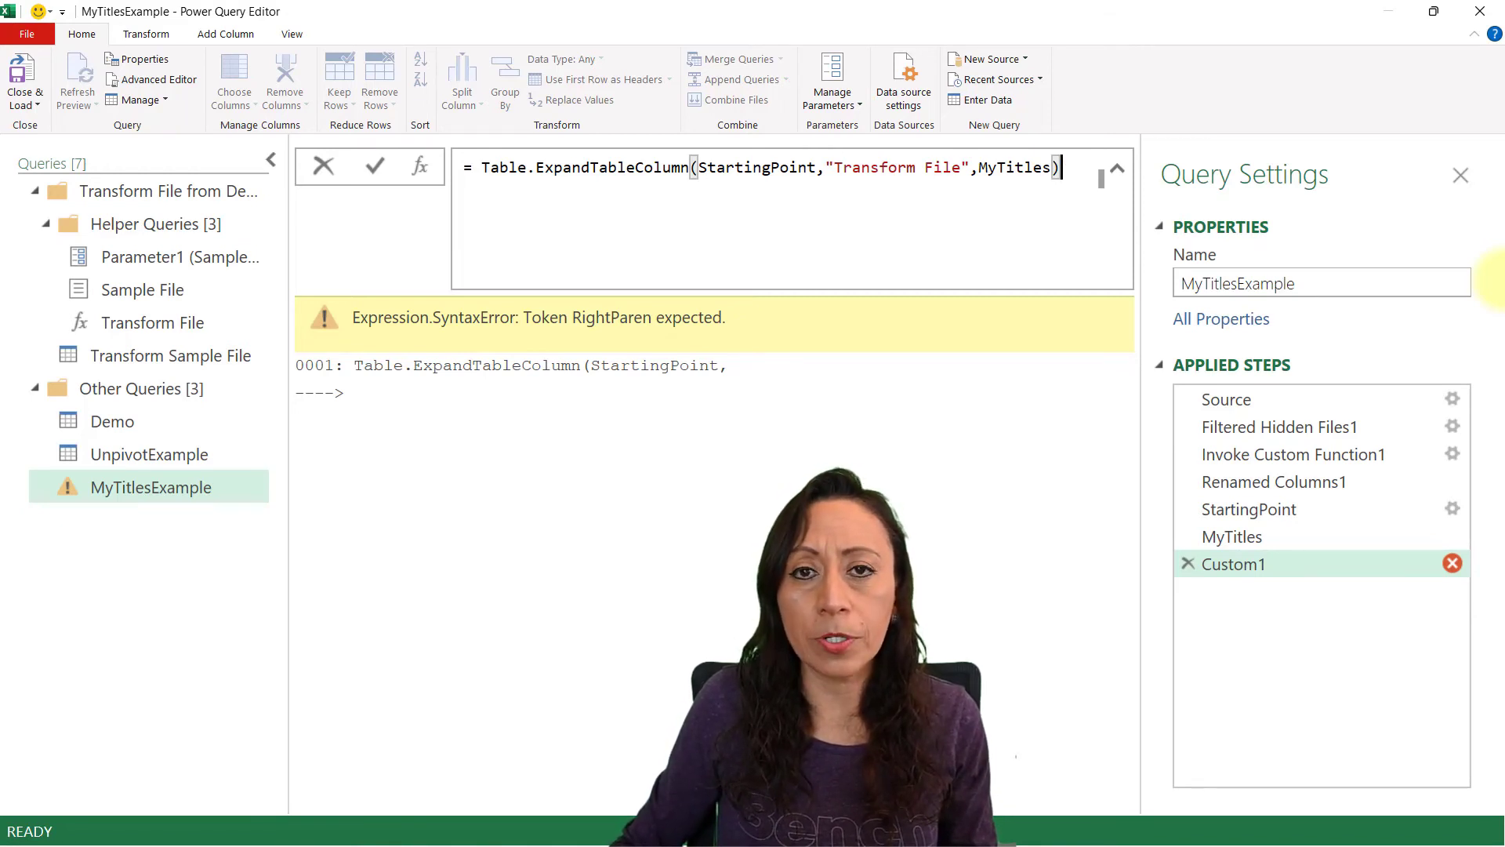
key("Return")
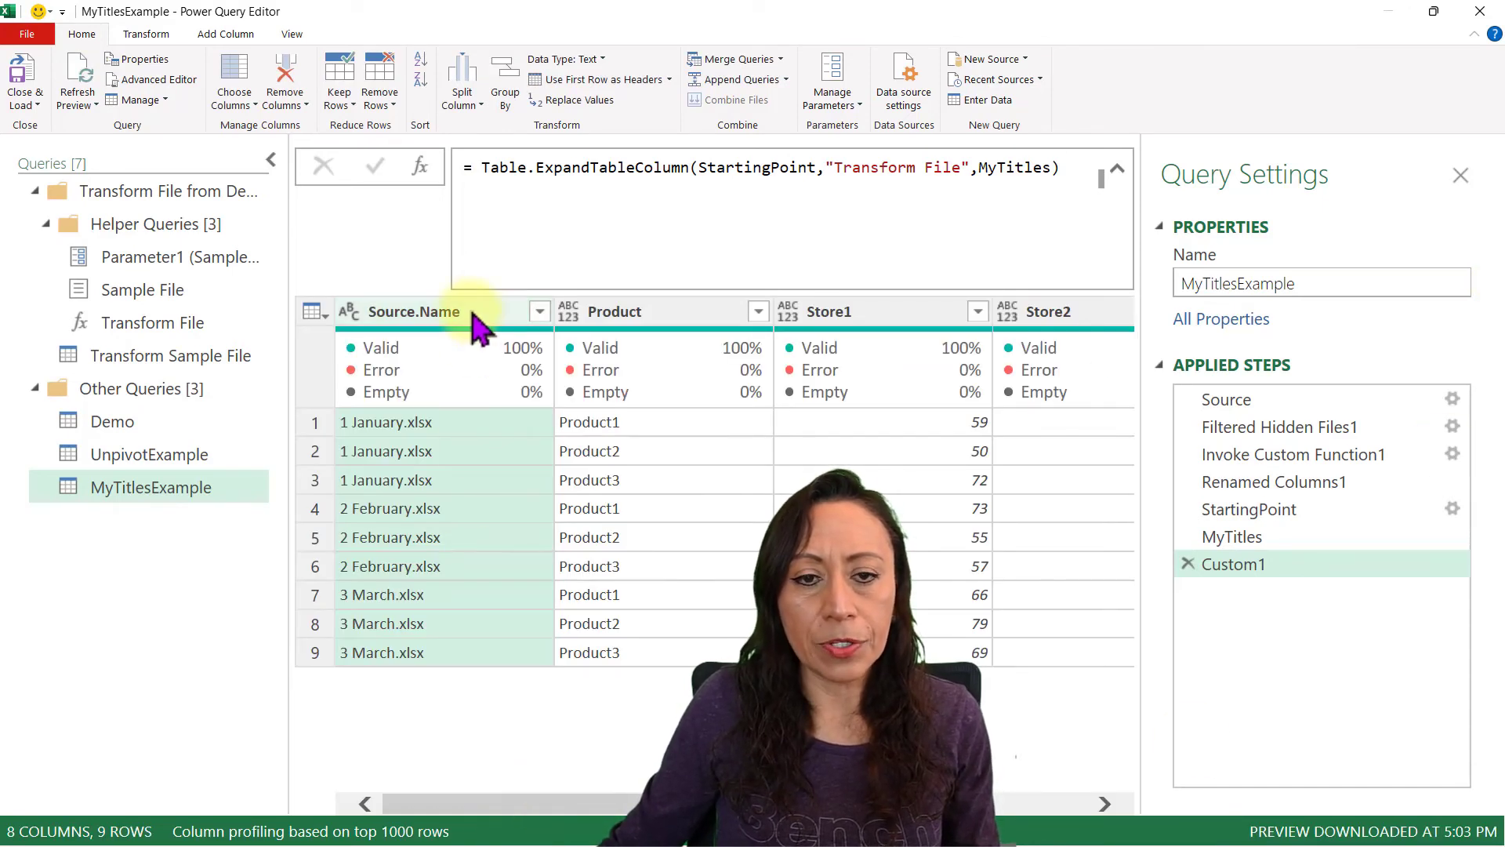
Step: Examine the Store5 and Store6 columns of the expanded table and row 7's Store5 value, enlarging the table area
left_click_drag(576, 808, 1027, 804)
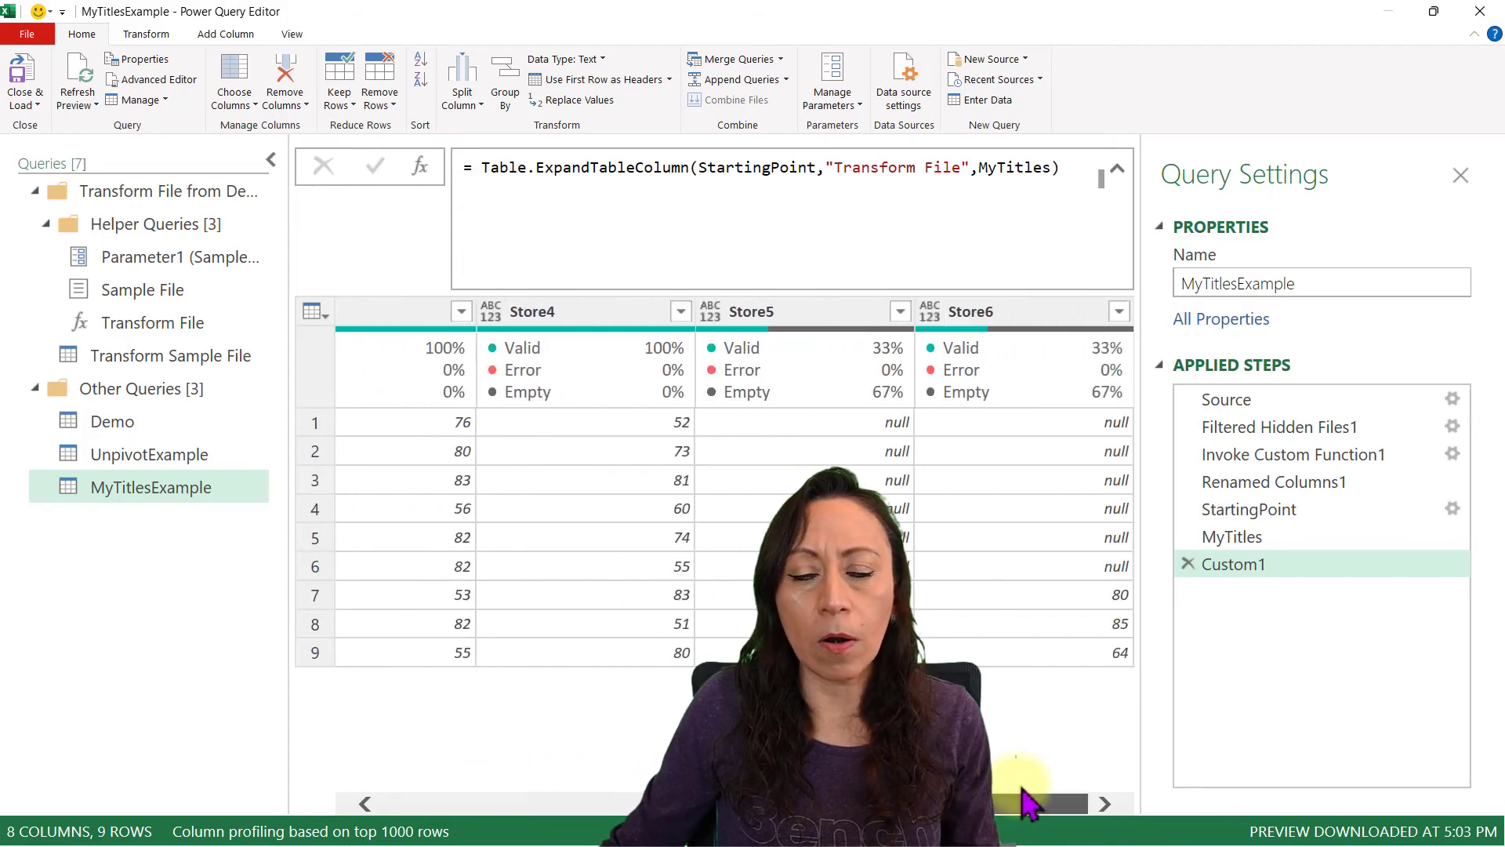
left_click(985, 310)
left_click(816, 310)
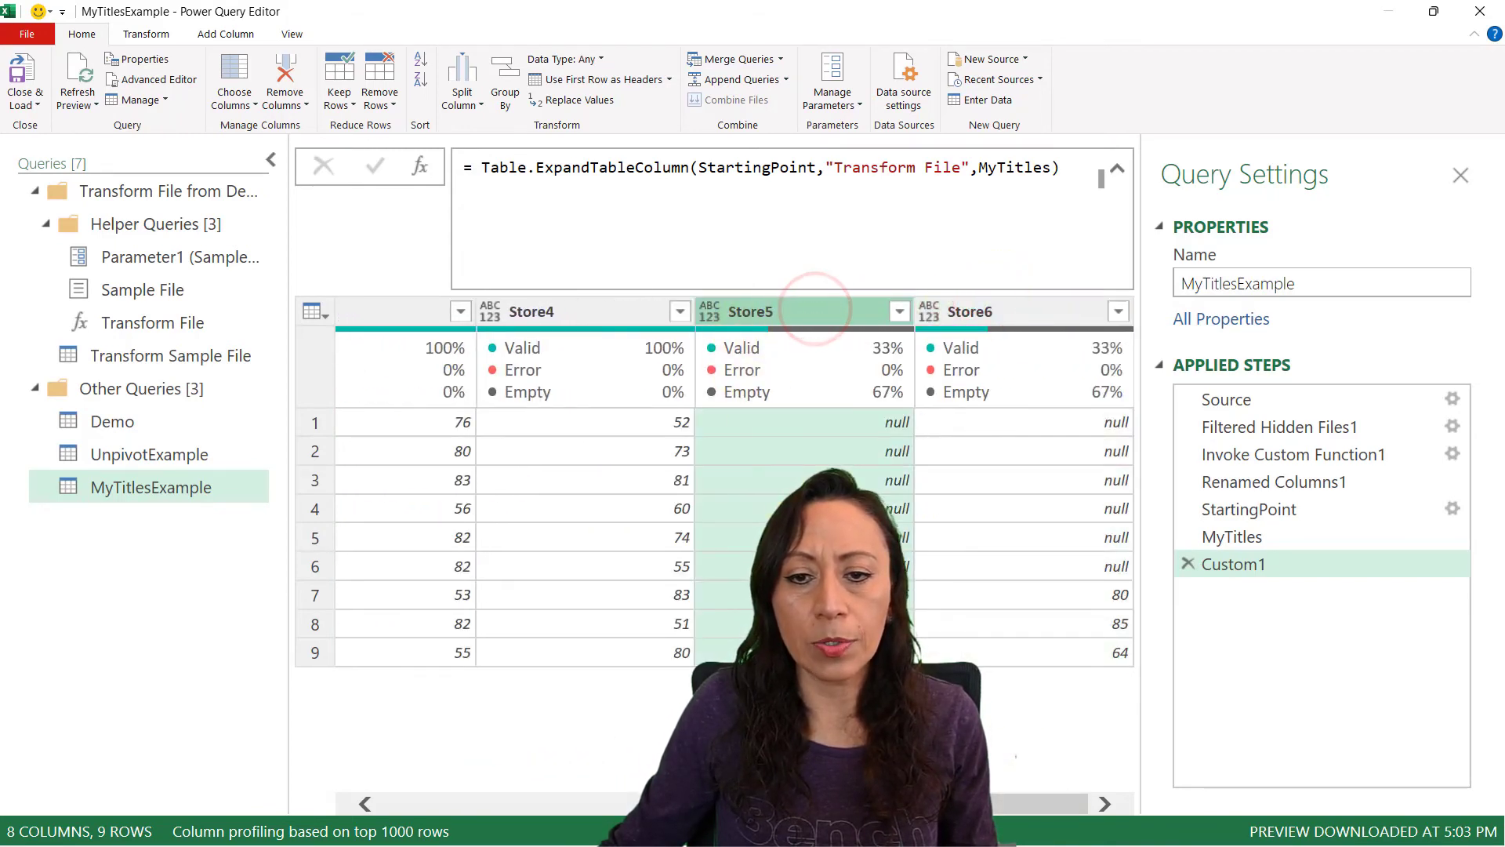
left_click(807, 595)
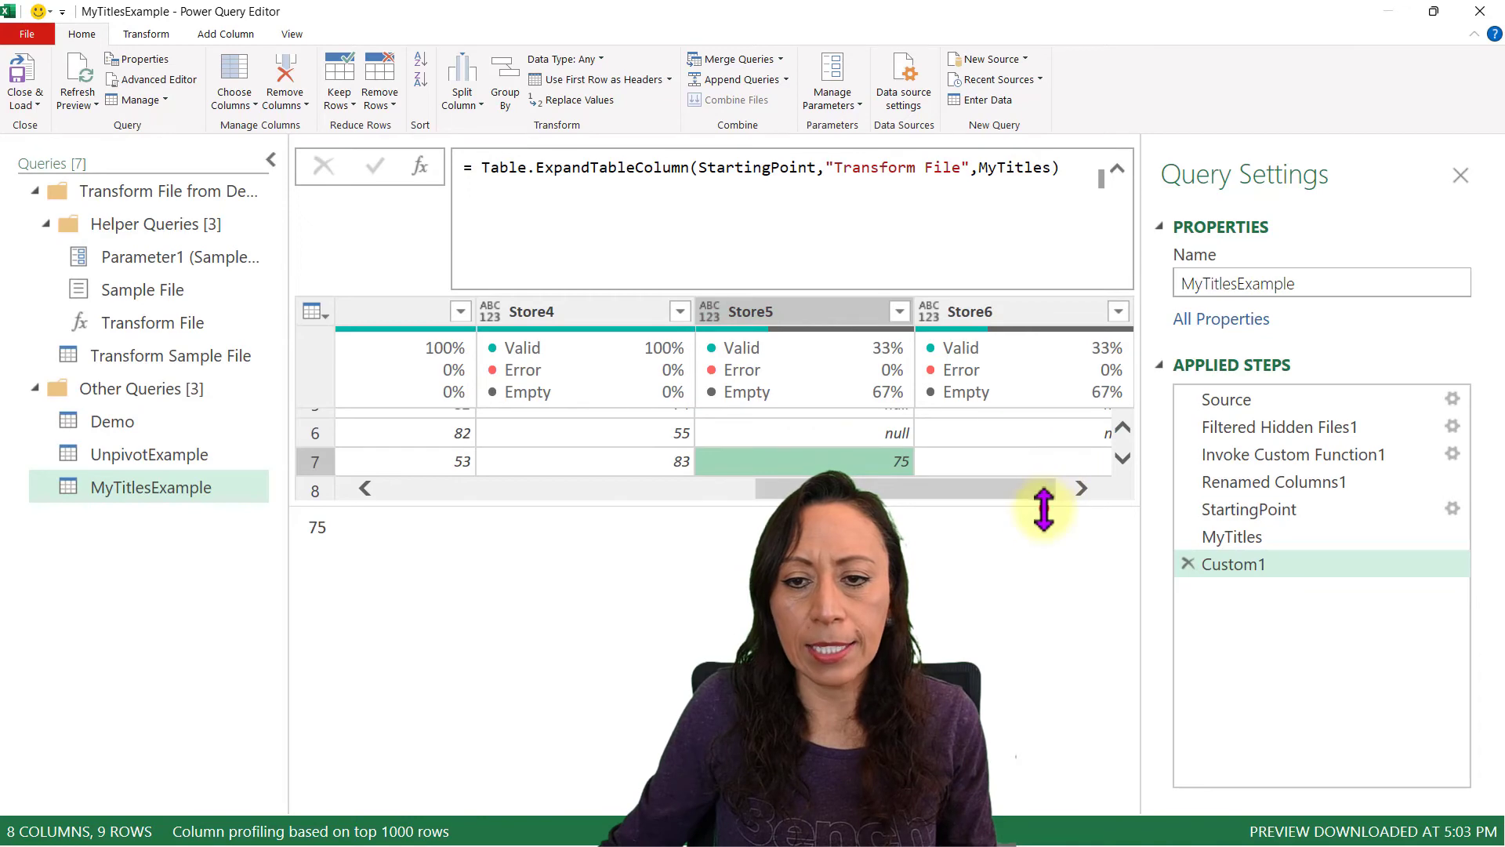
left_click_drag(1044, 510, 1045, 566)
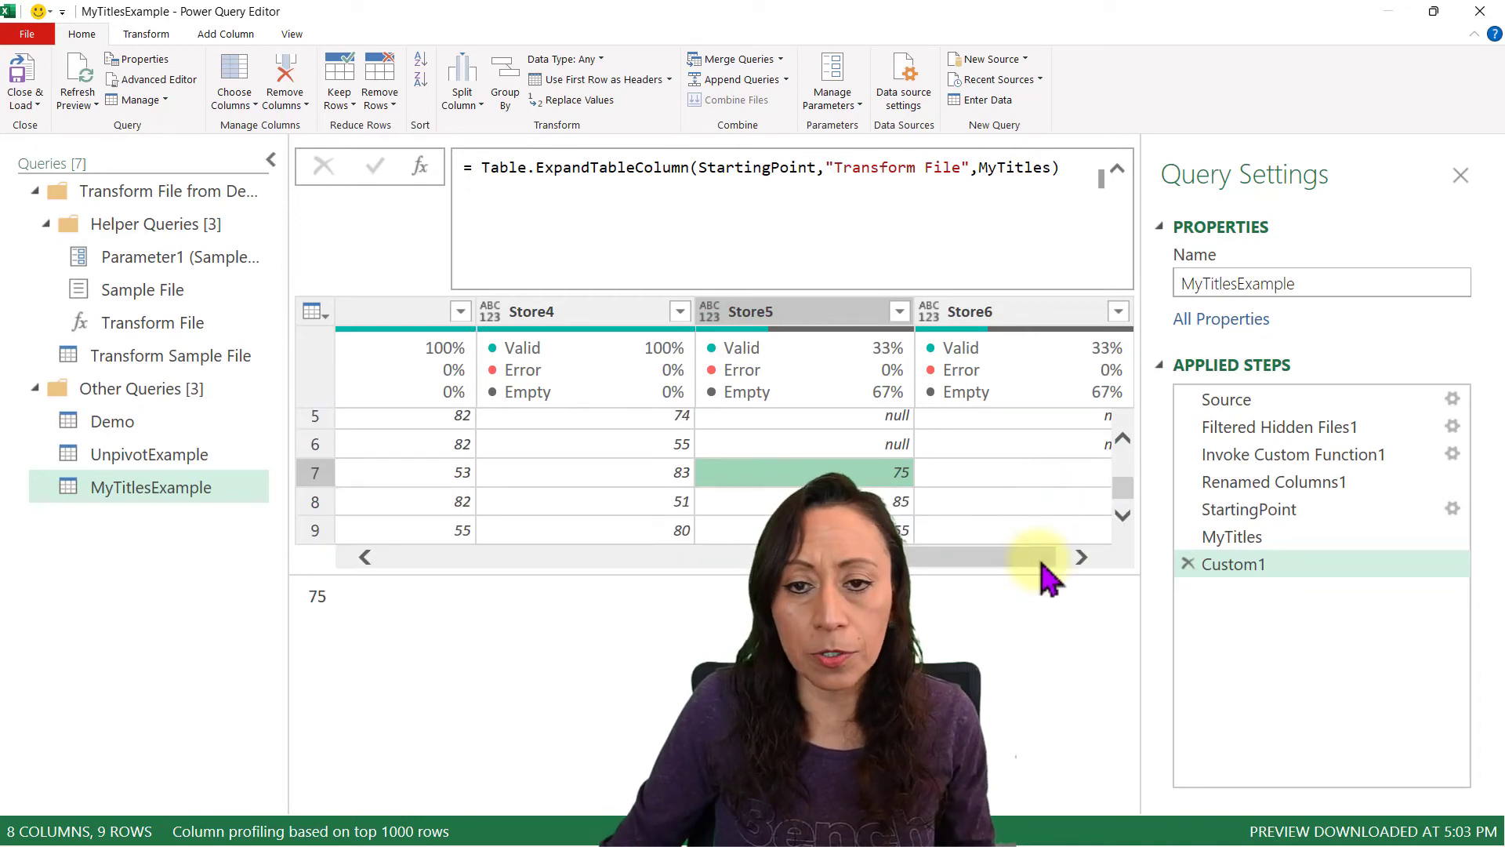
Step: Reduce the editor's display size and examine the combined table from the source file names across to Store4, Store5 and Store6
key("ctrl+minus")
key("ctrl+minus")
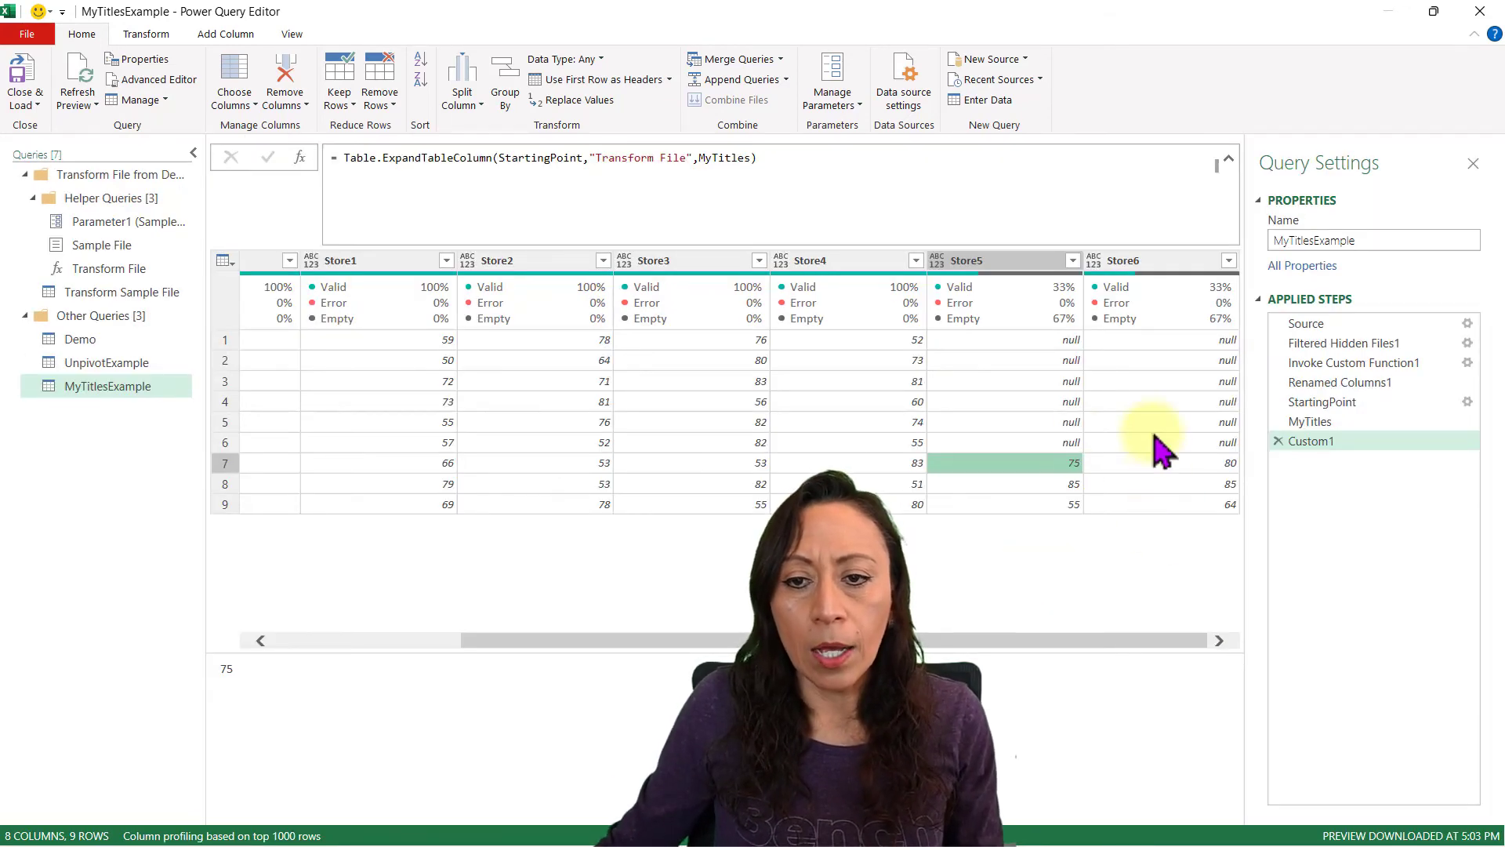
left_click_drag(641, 645, 387, 649)
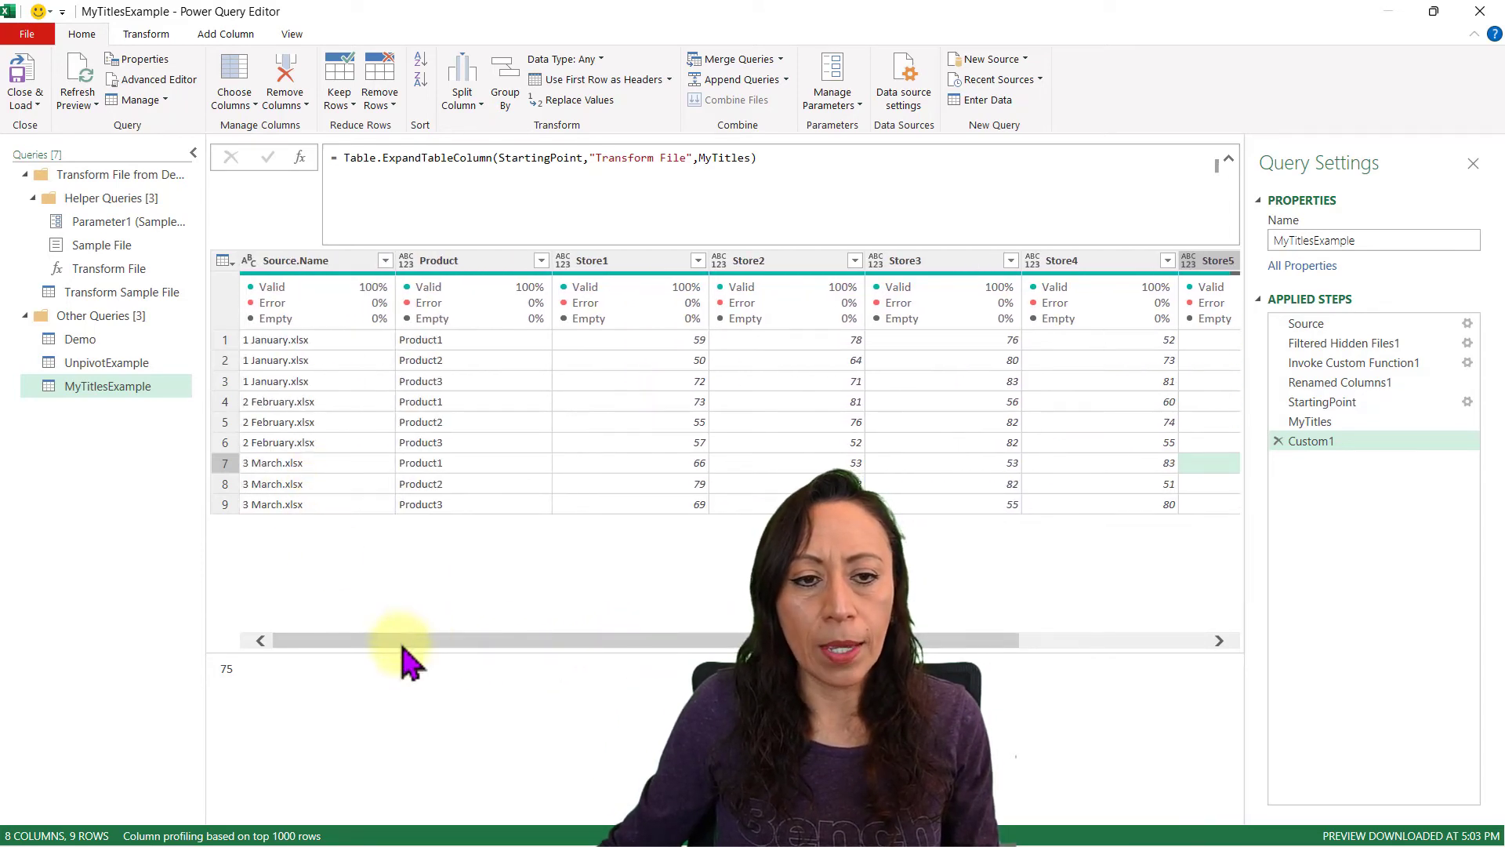
left_click(348, 443)
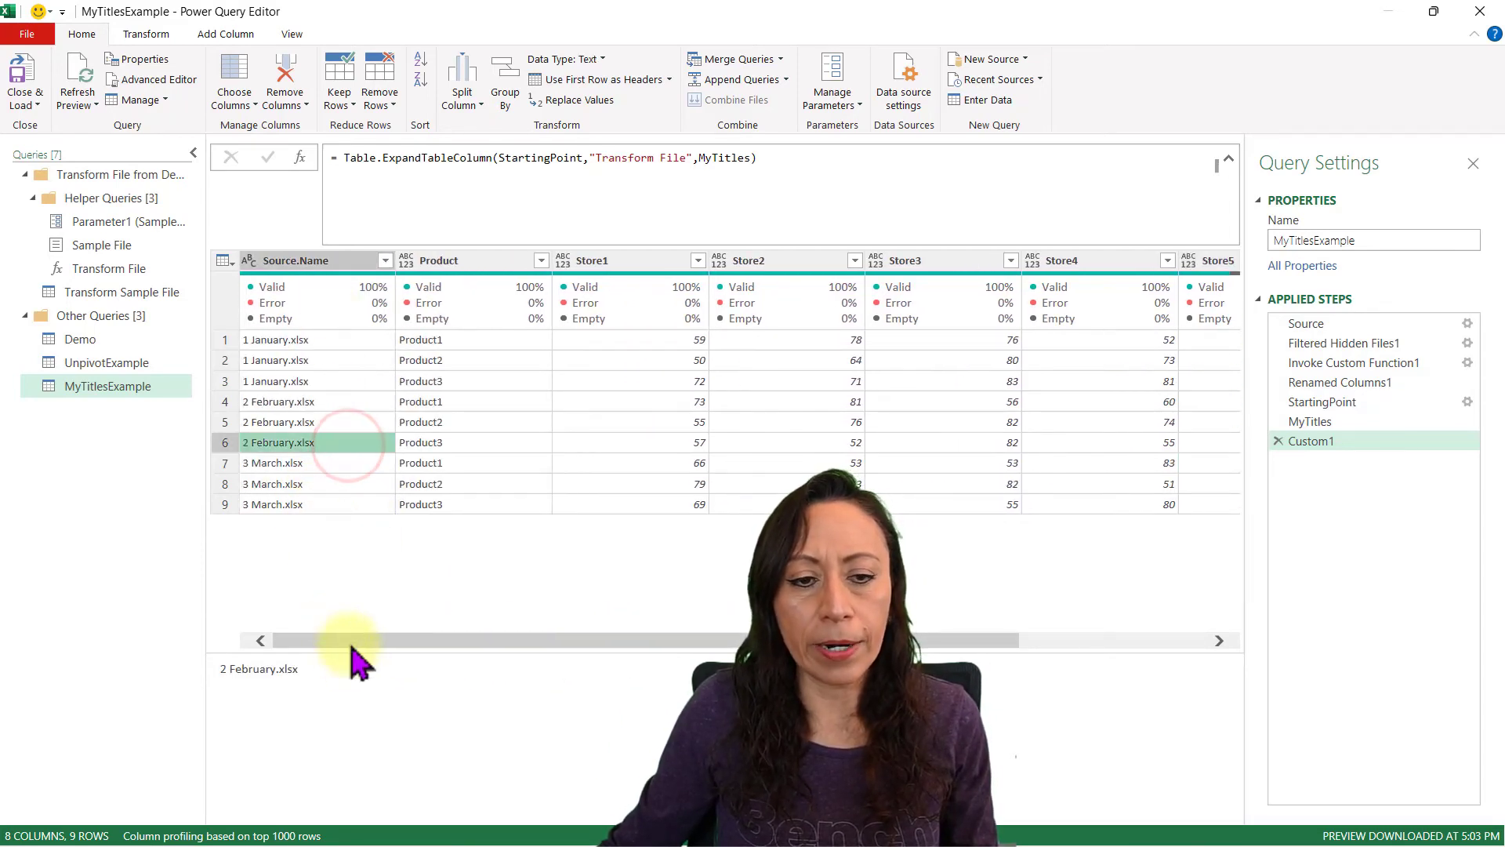
left_click_drag(345, 640, 538, 656)
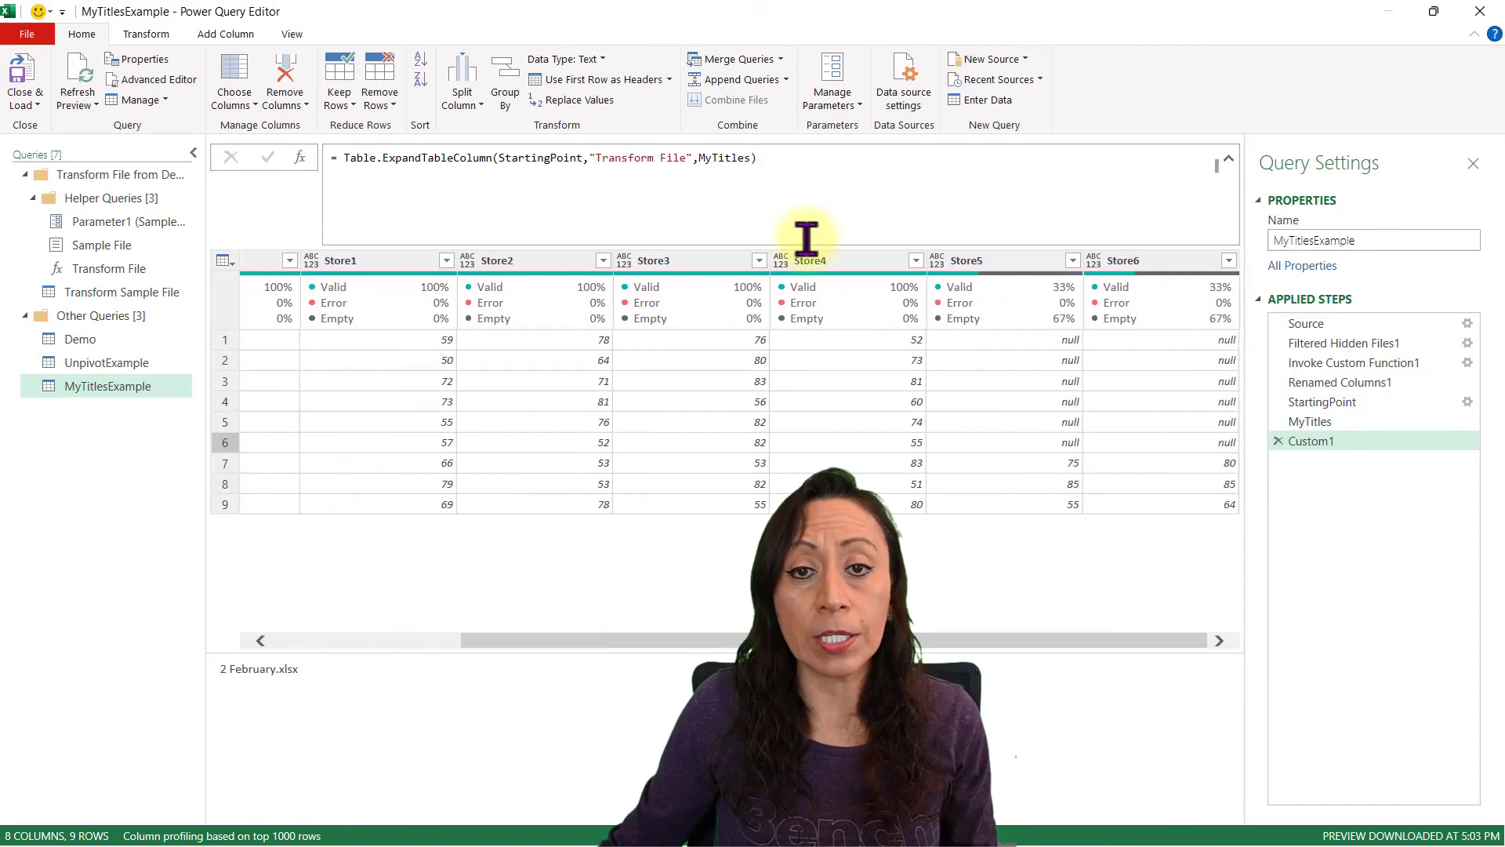
left_click(810, 260)
left_click(965, 258)
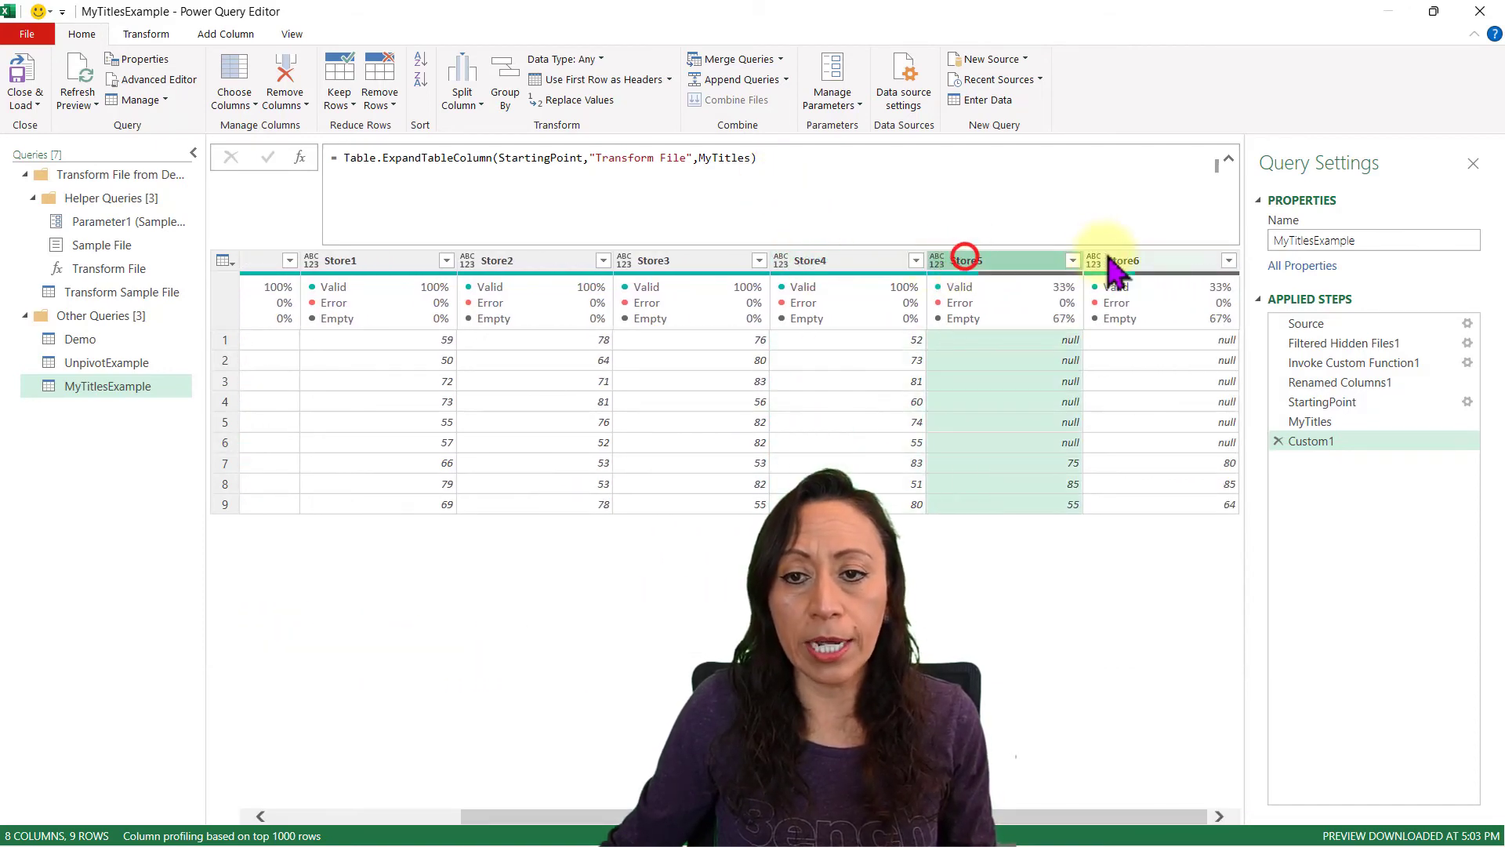
left_click(1132, 261)
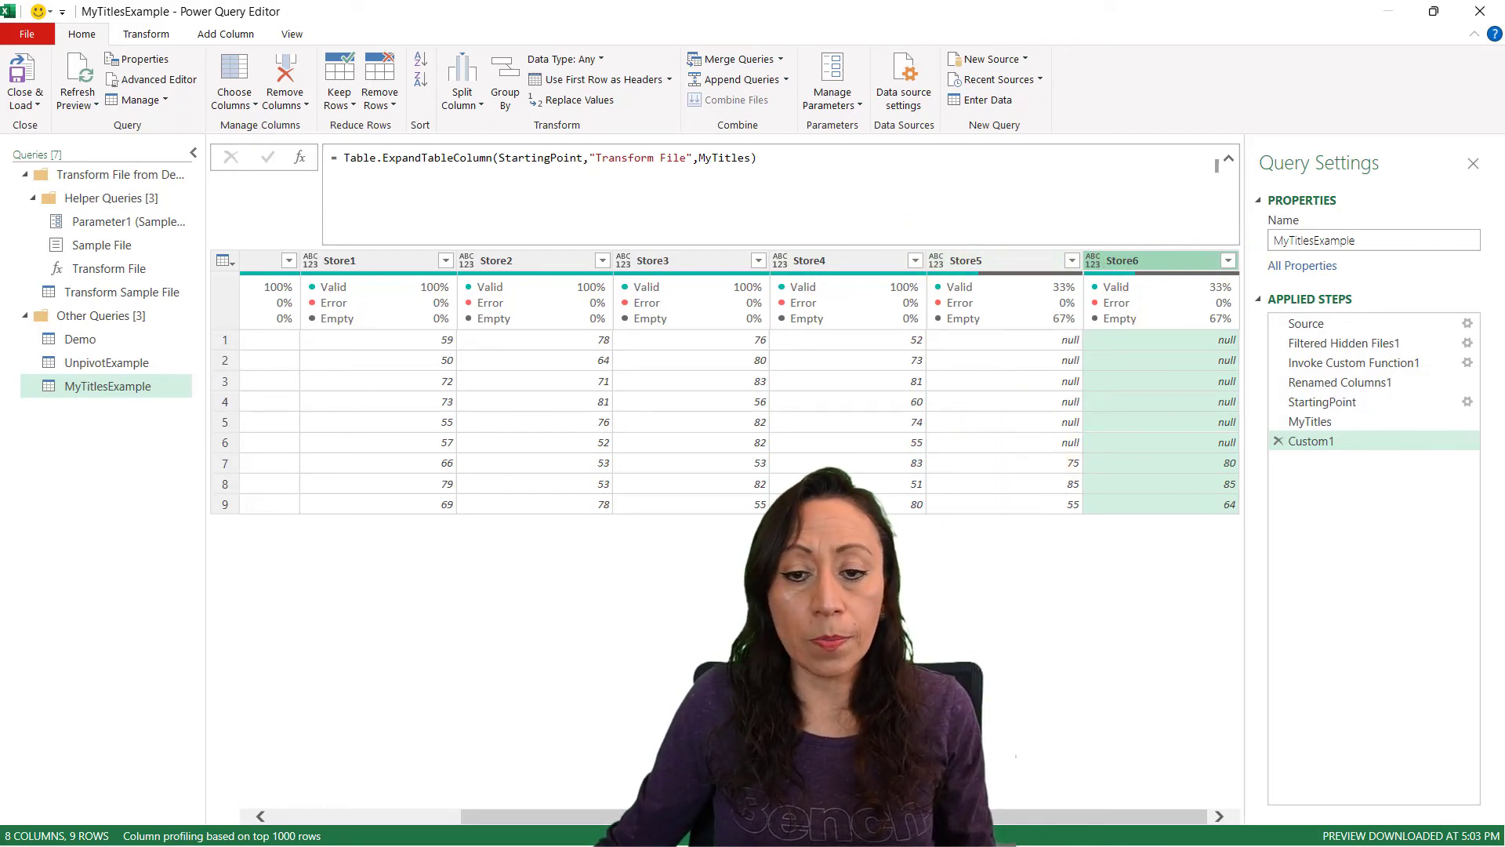
Step: Unpivot all columns of the combined table except Source.Name and Product
left_click_drag(753, 816, 438, 775)
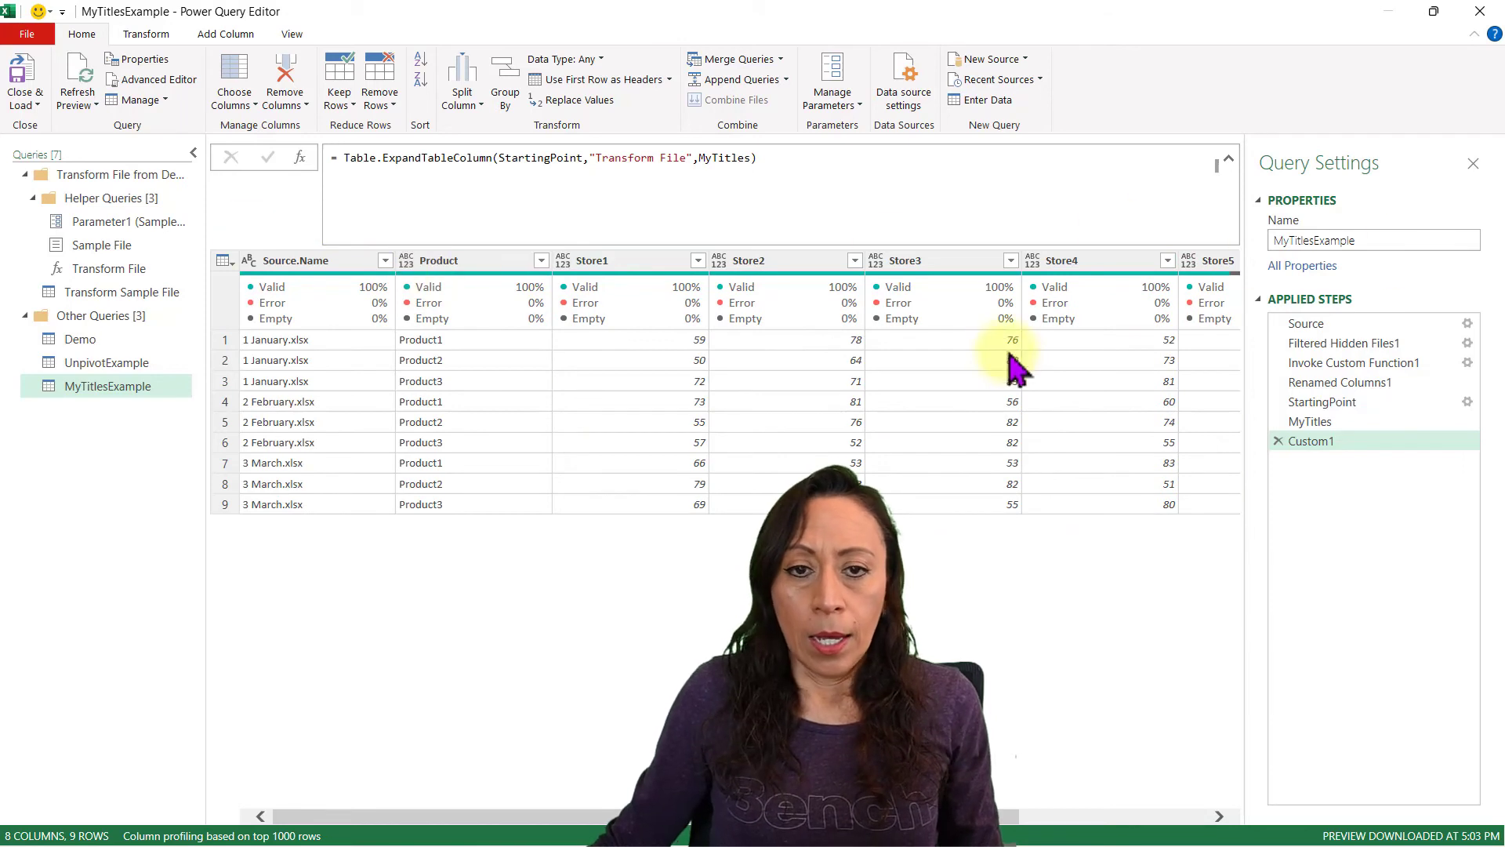
left_click(309, 262)
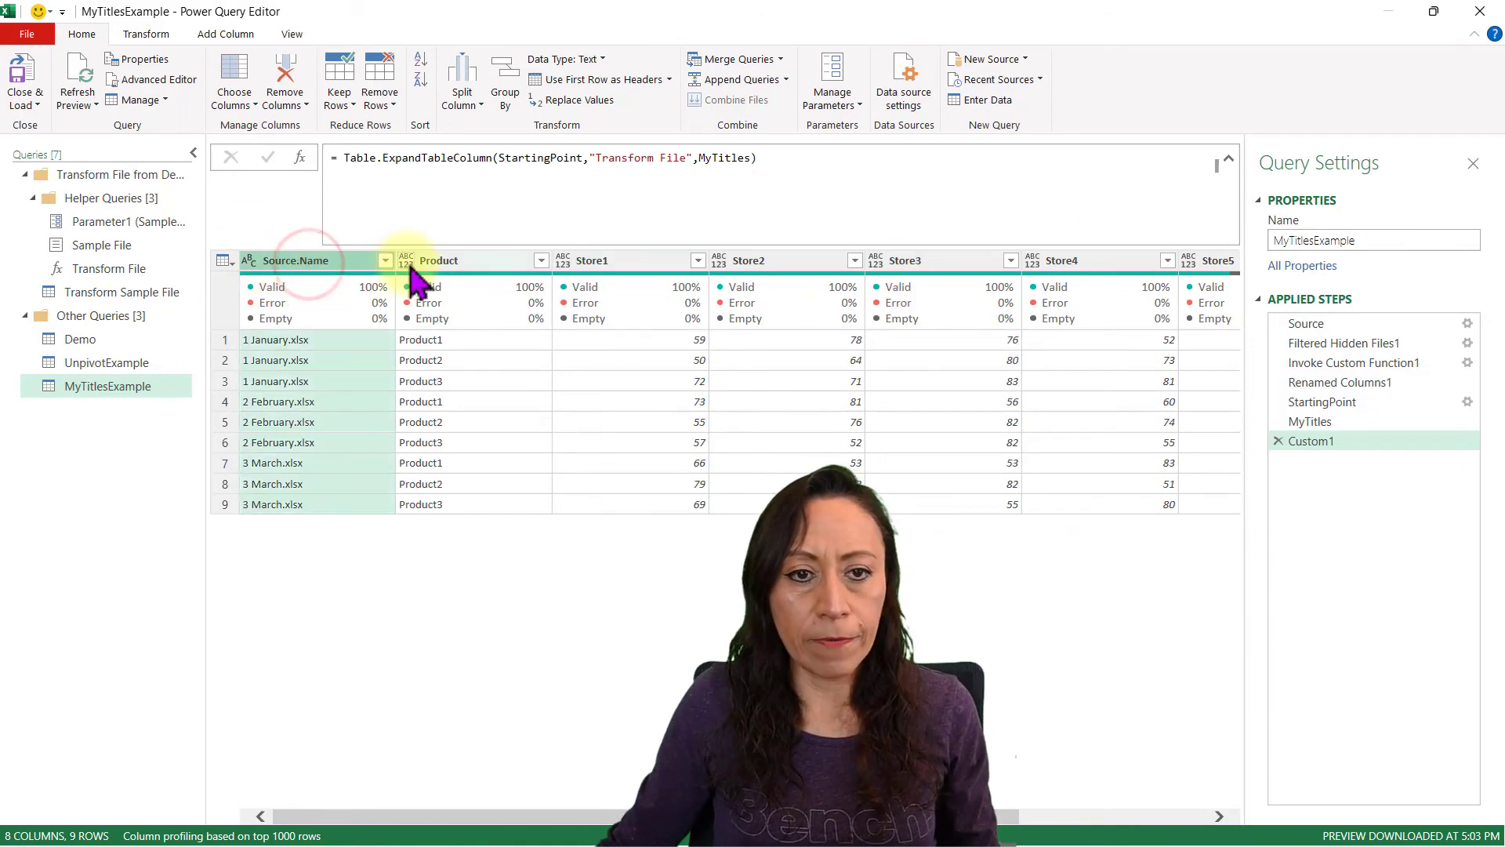
left_click(489, 259, "ctrl")
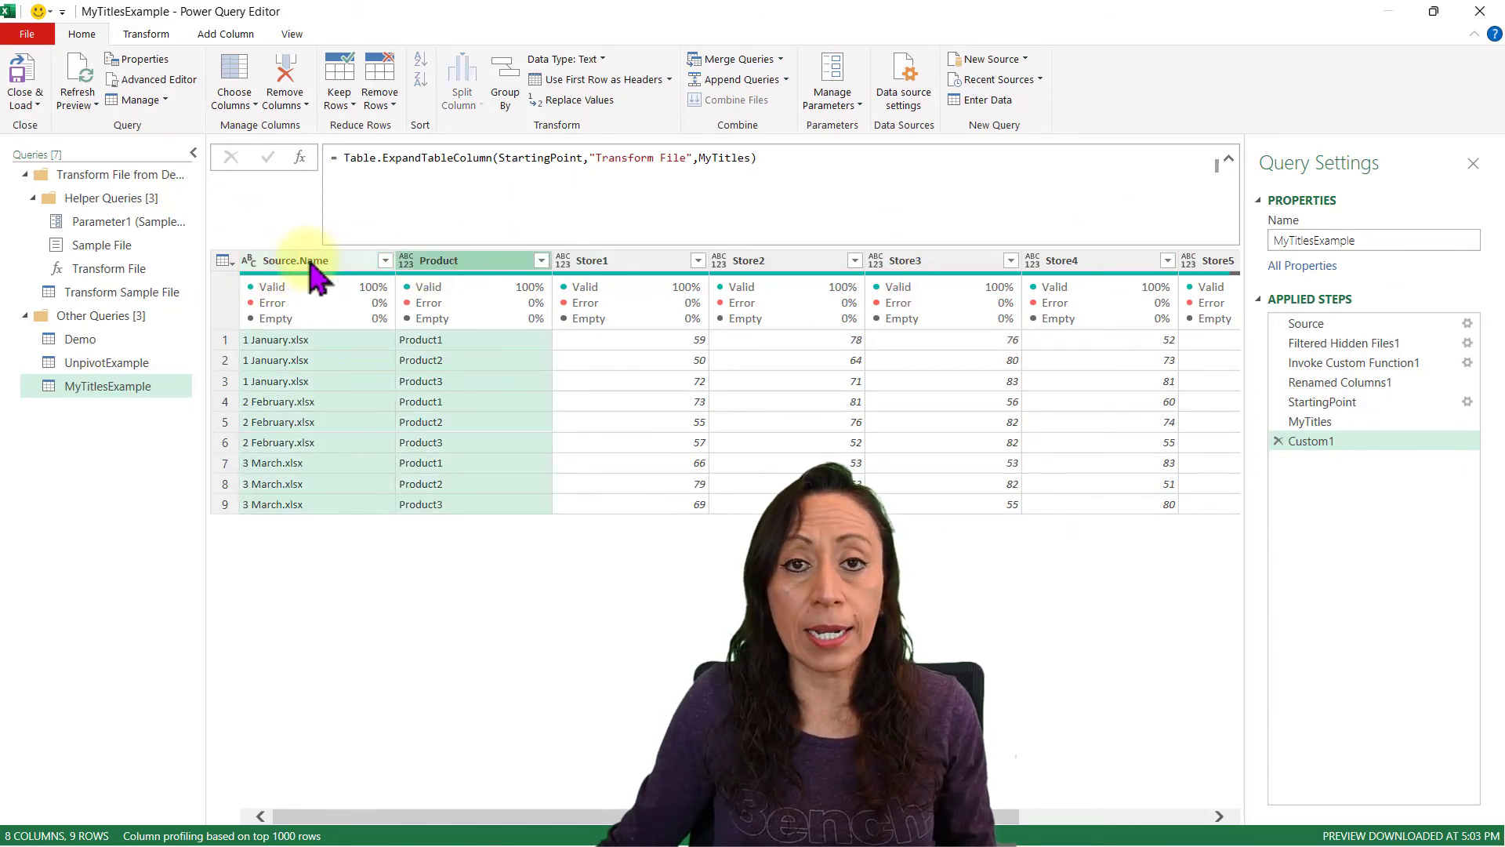
right_click(469, 260)
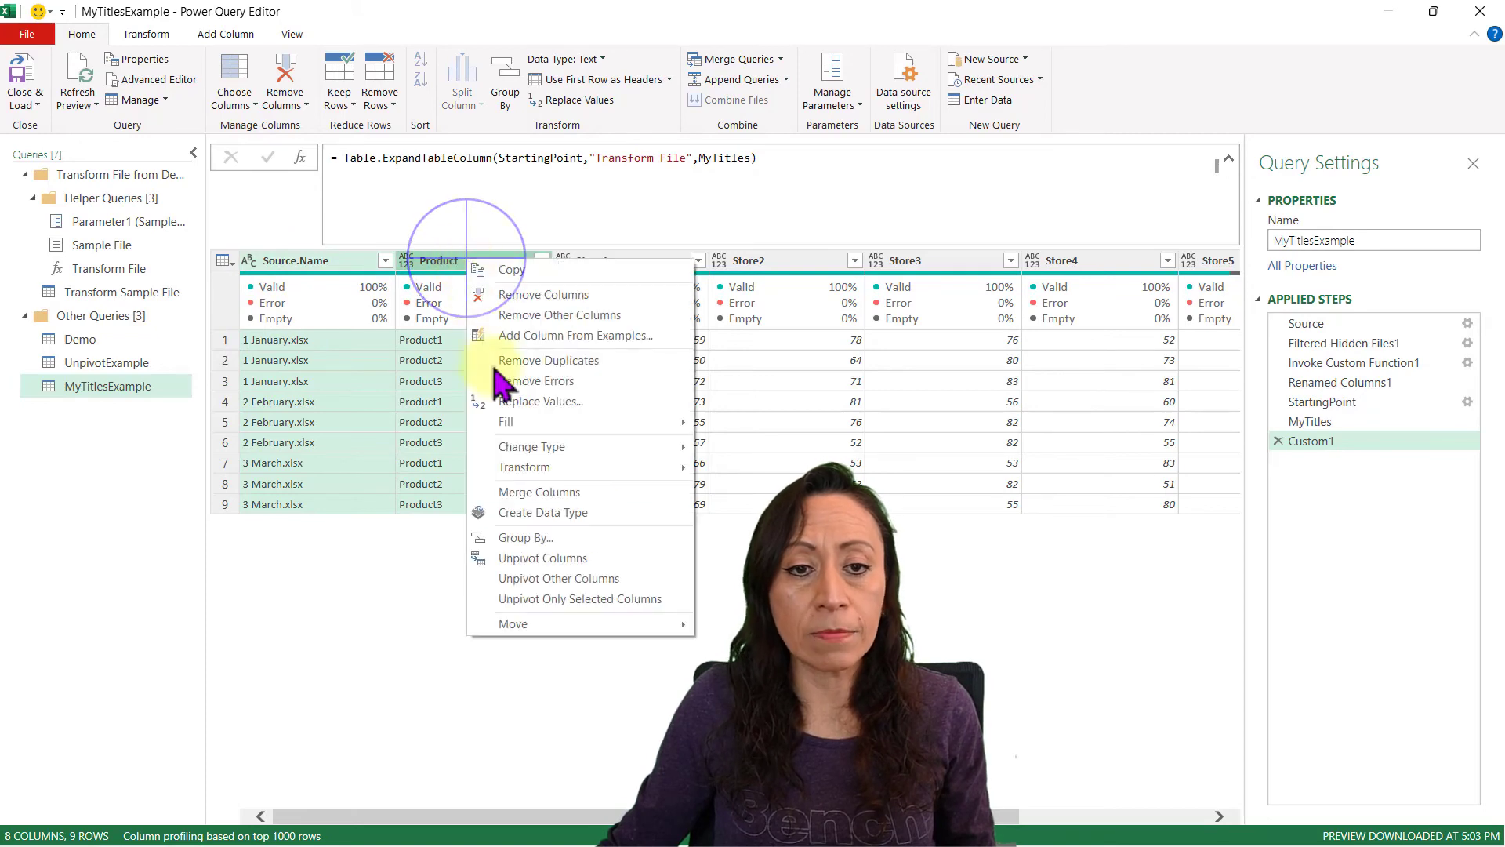
left_click(607, 578)
Step: Rename the unpivoted Attribute and Value columns as Store and Amount within the Table.UnpivotOtherColumns formula
double_click(776, 157)
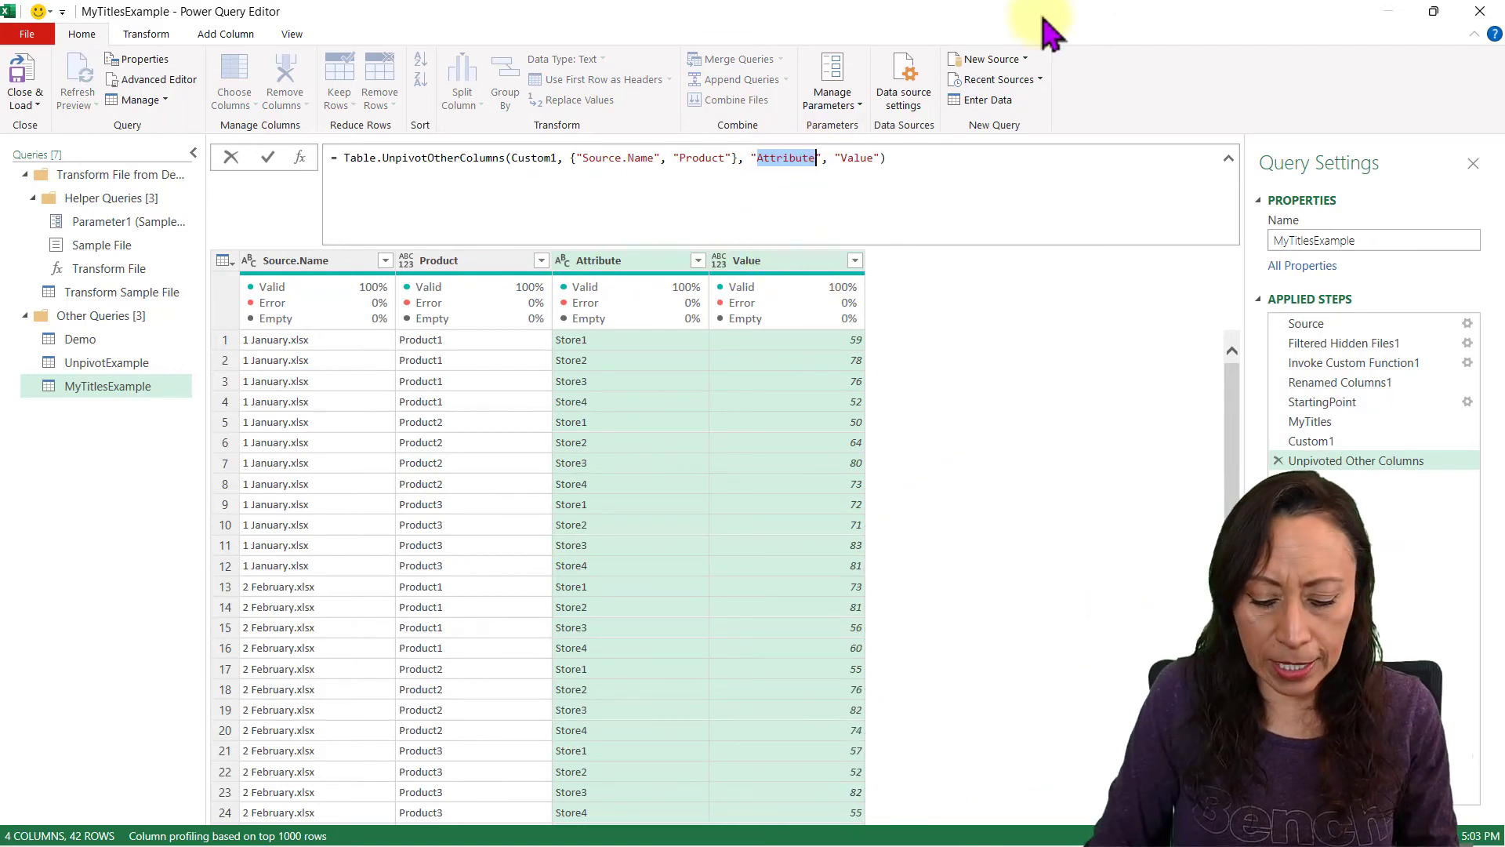
type("Stor")
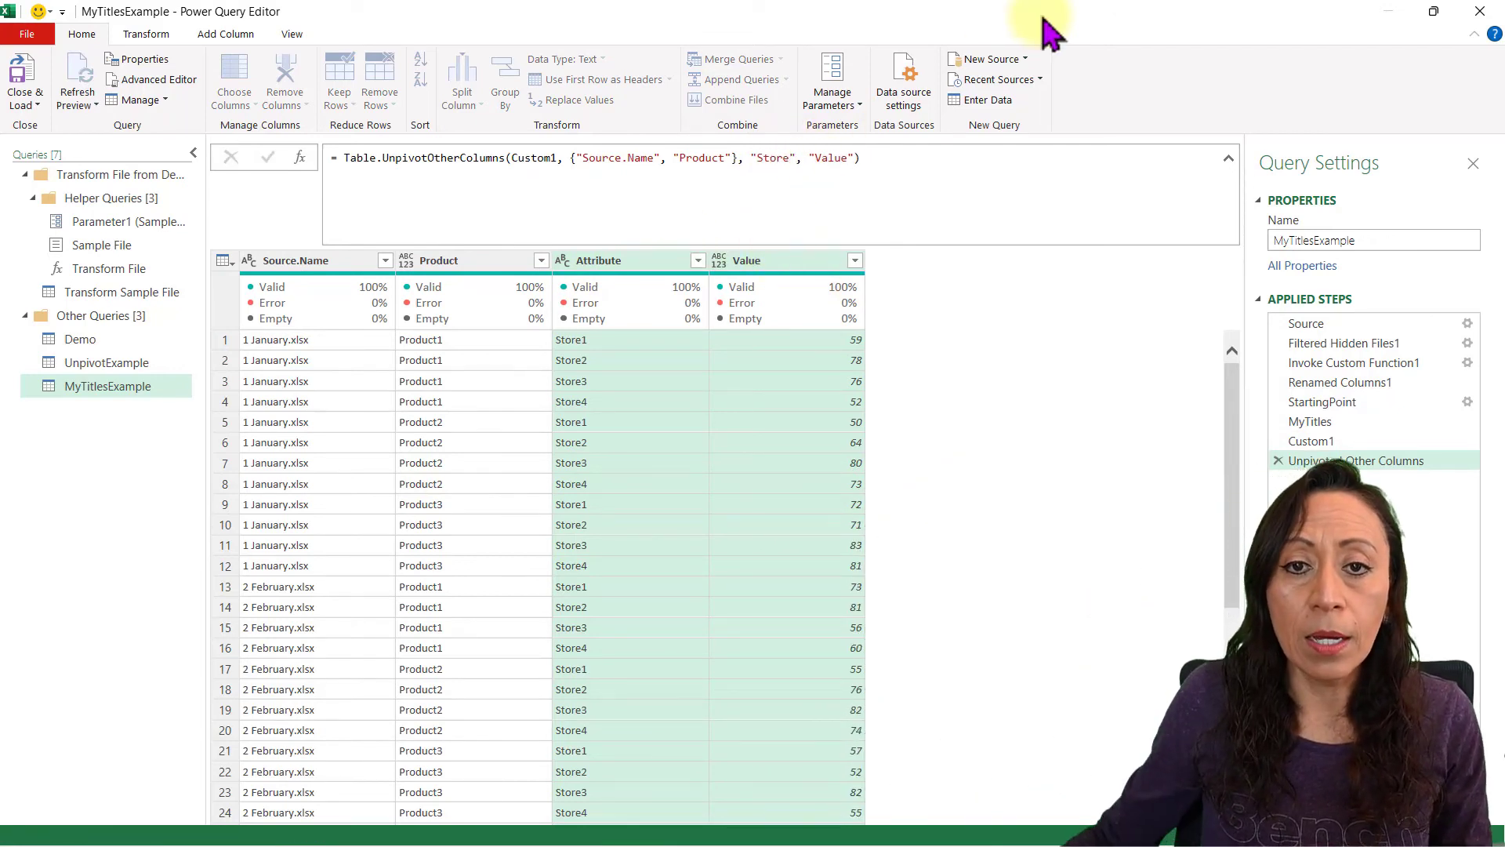
key("Return")
double_click(819, 158)
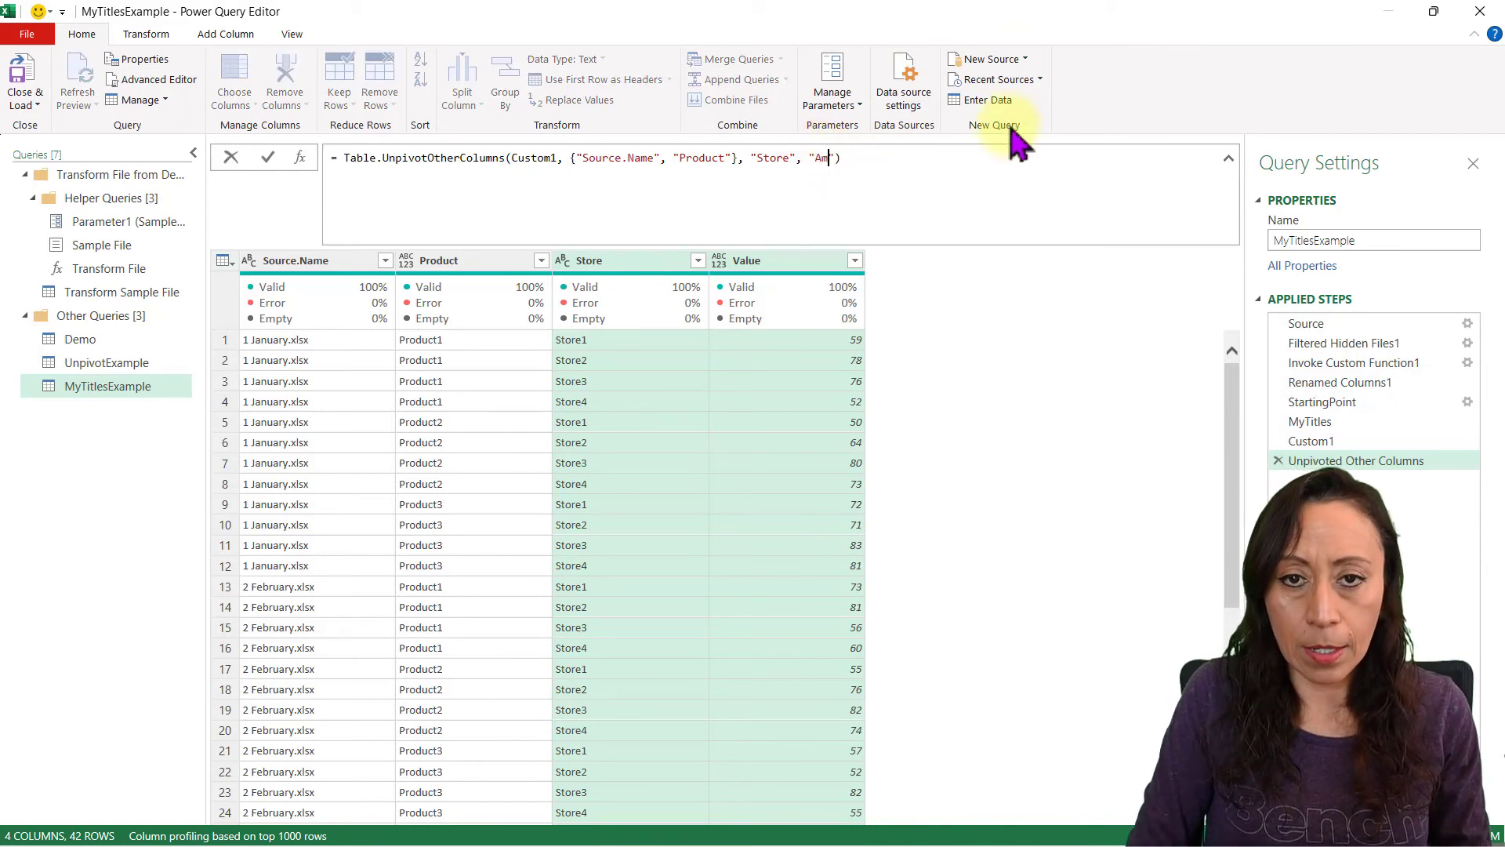
type("Amount")
key("Return")
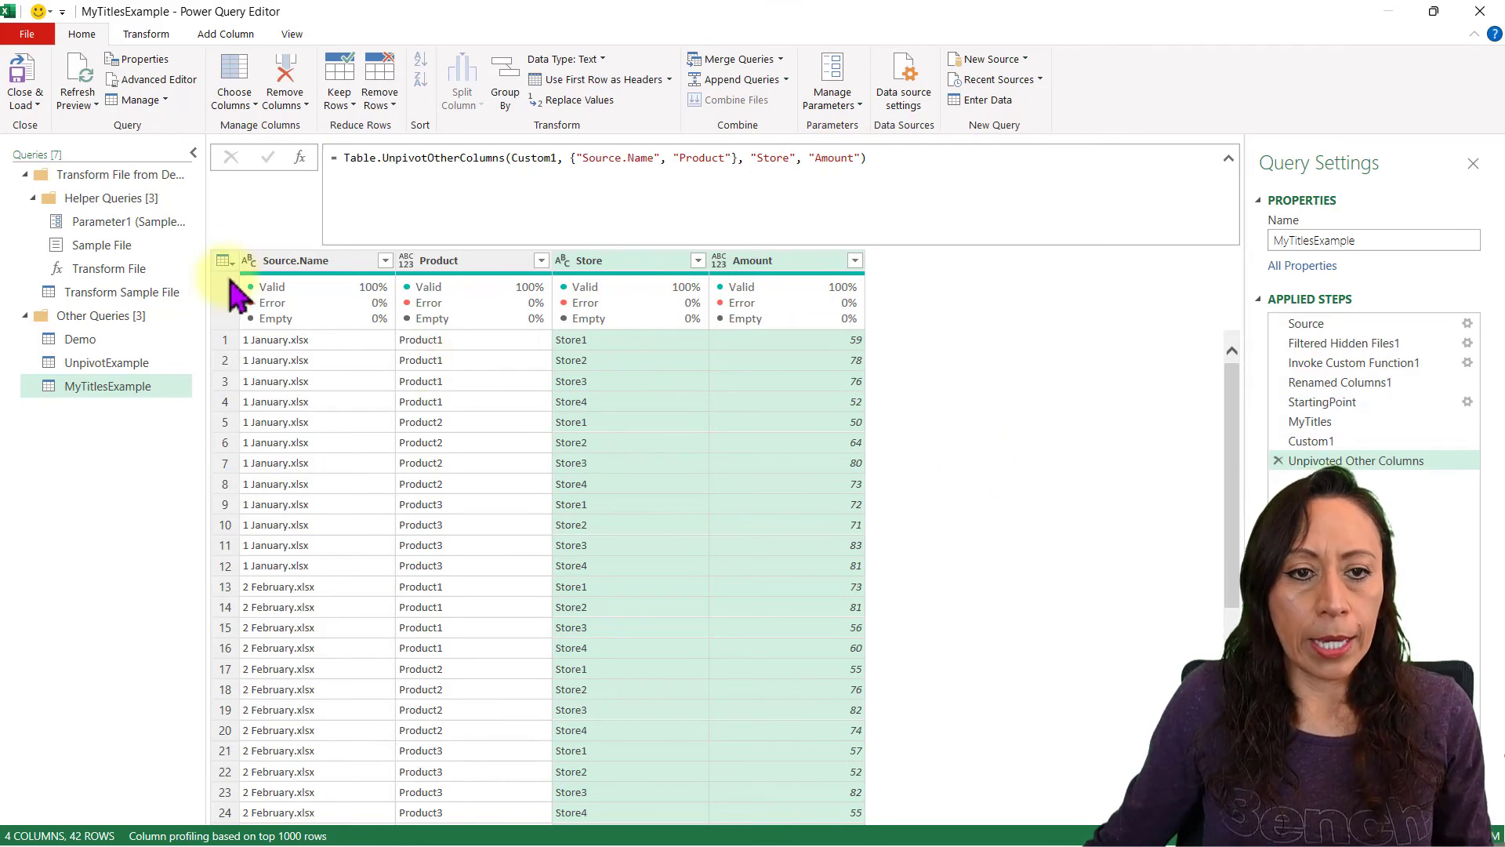
Step: Add a column extracting the text between a space and a period from Source.Name
left_click(295, 261)
left_click(248, 35)
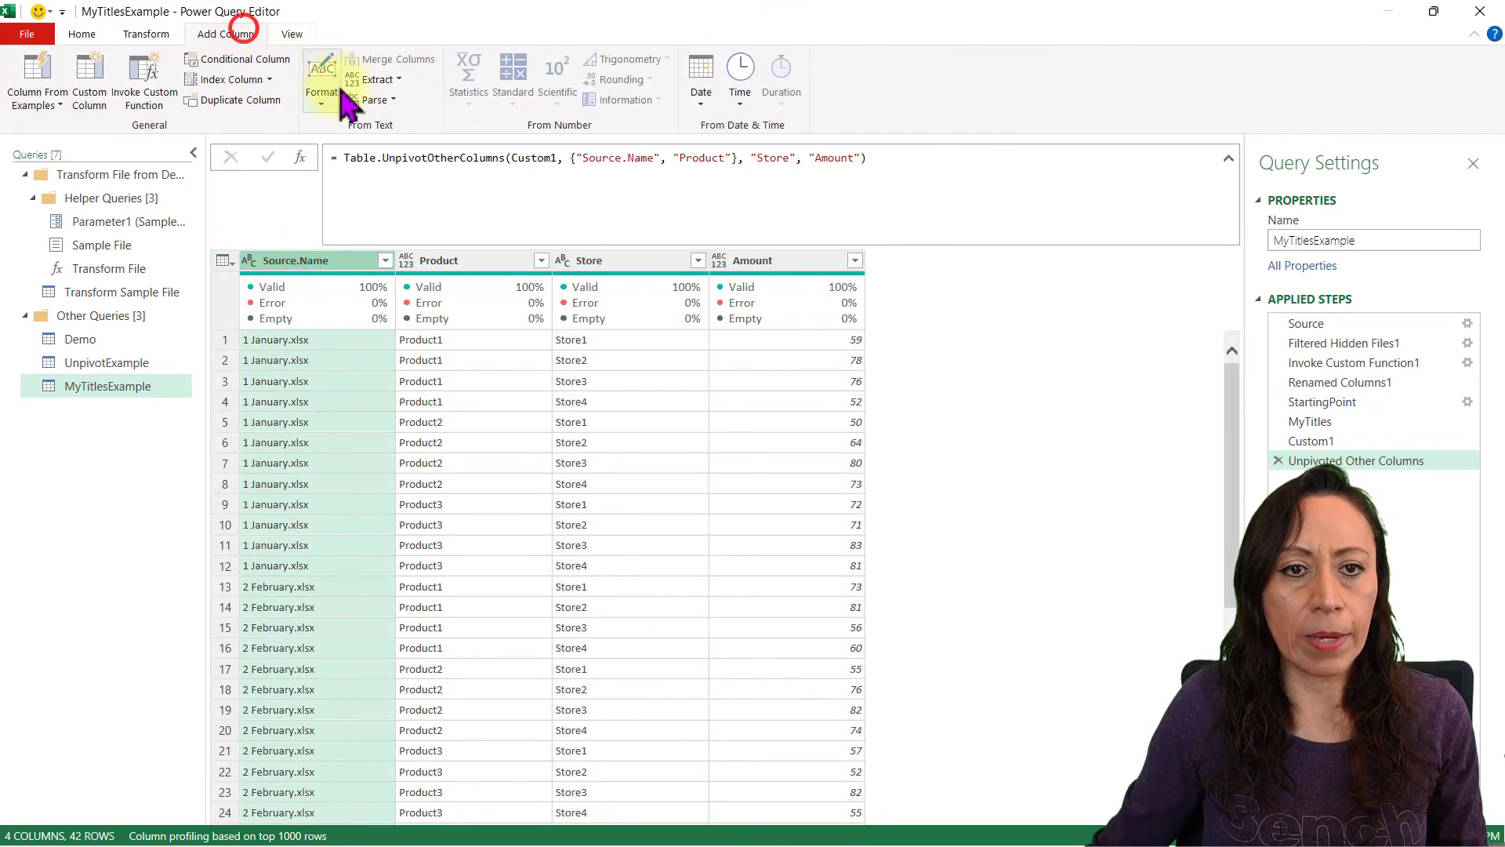
left_click(395, 79)
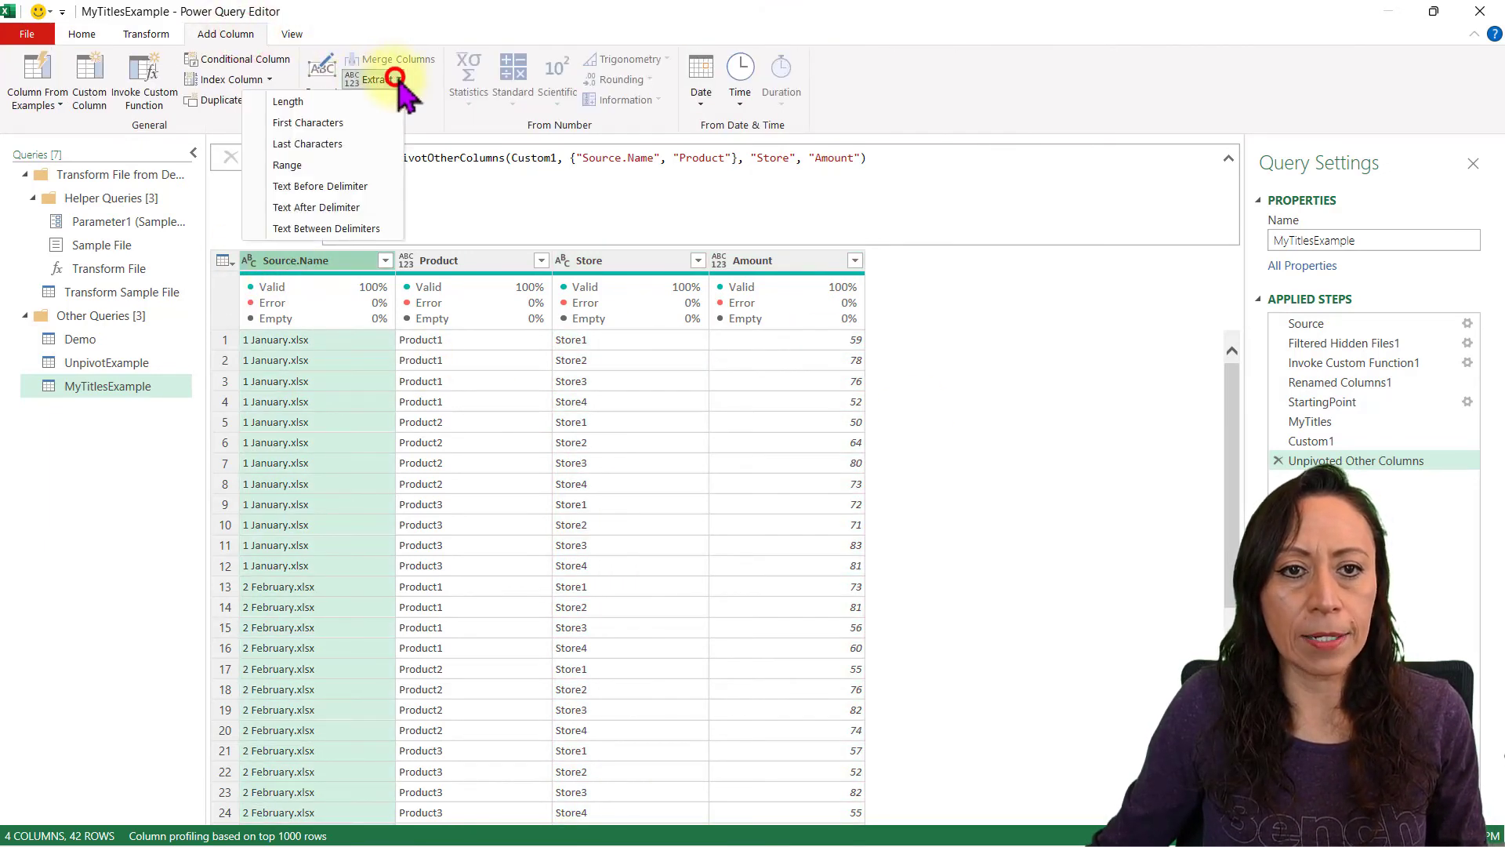
left_click(333, 229)
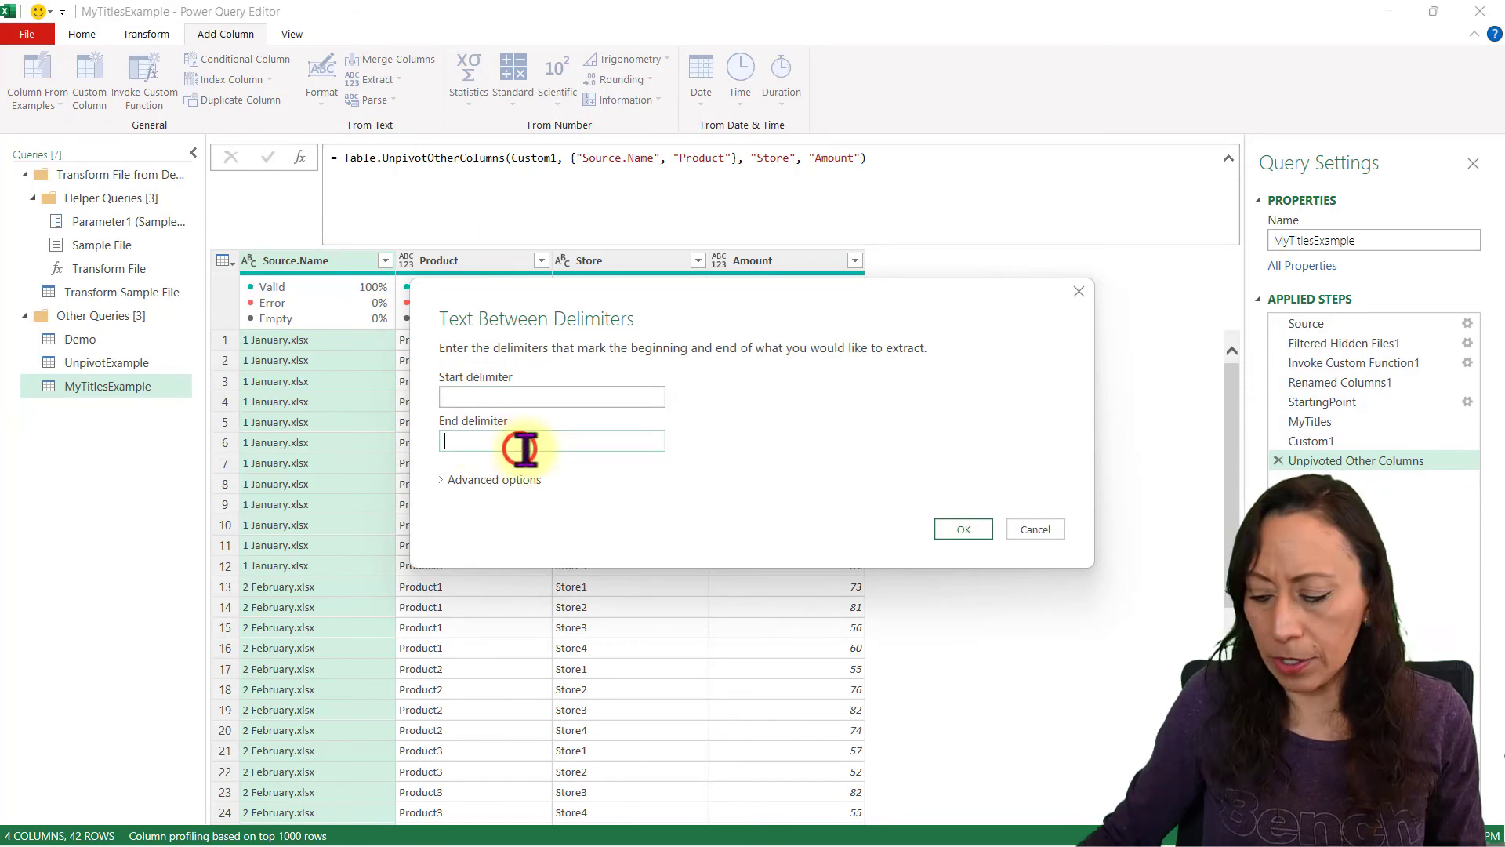
left_click(963, 529)
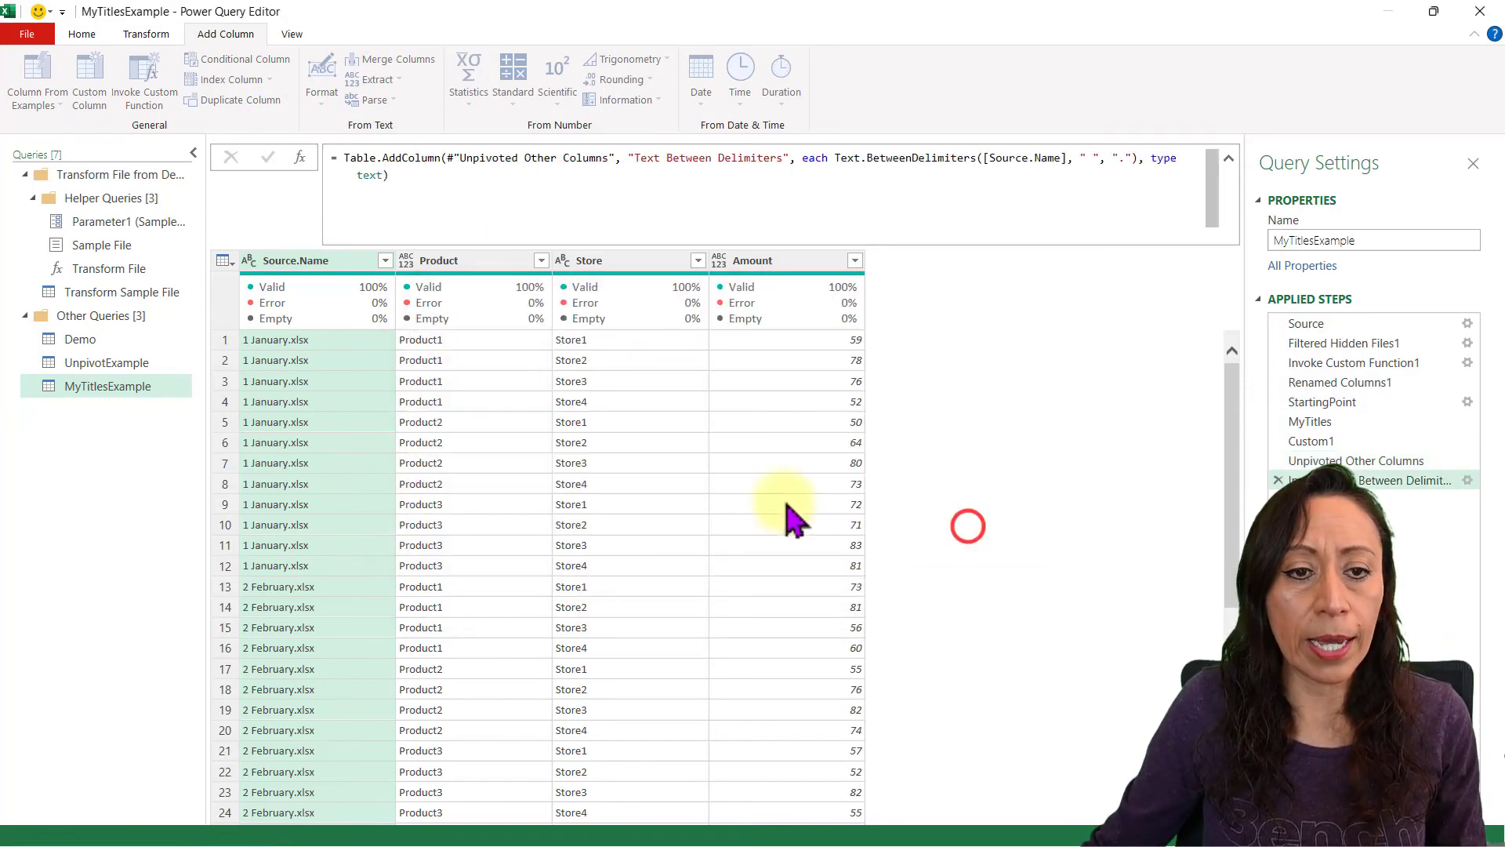
Step: Name the extracted text column Month by editing the column name in its Table.AddColumn formula
left_click(937, 265)
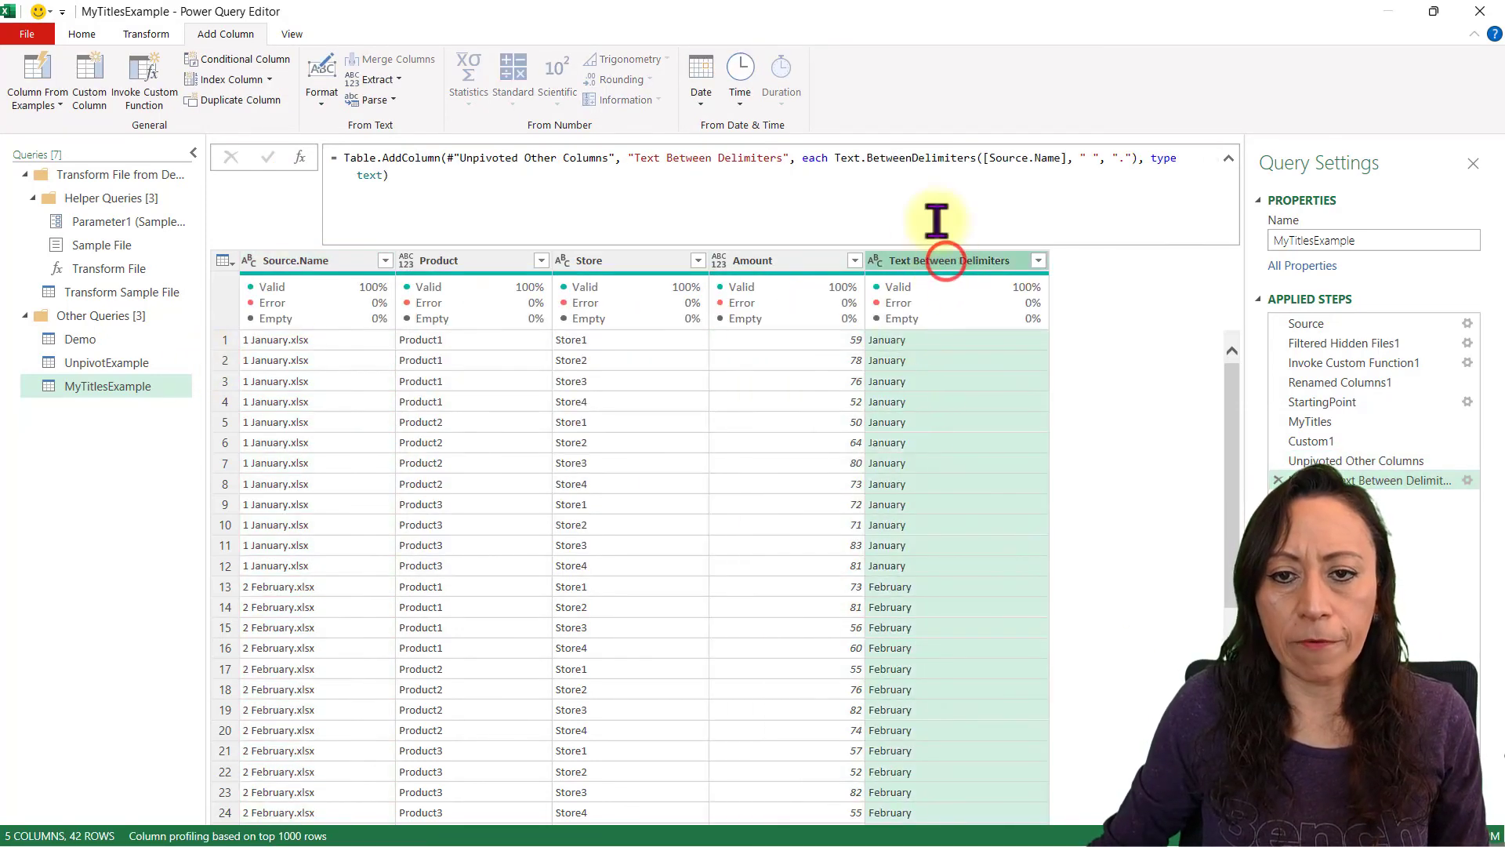
left_click_drag(783, 158, 635, 149)
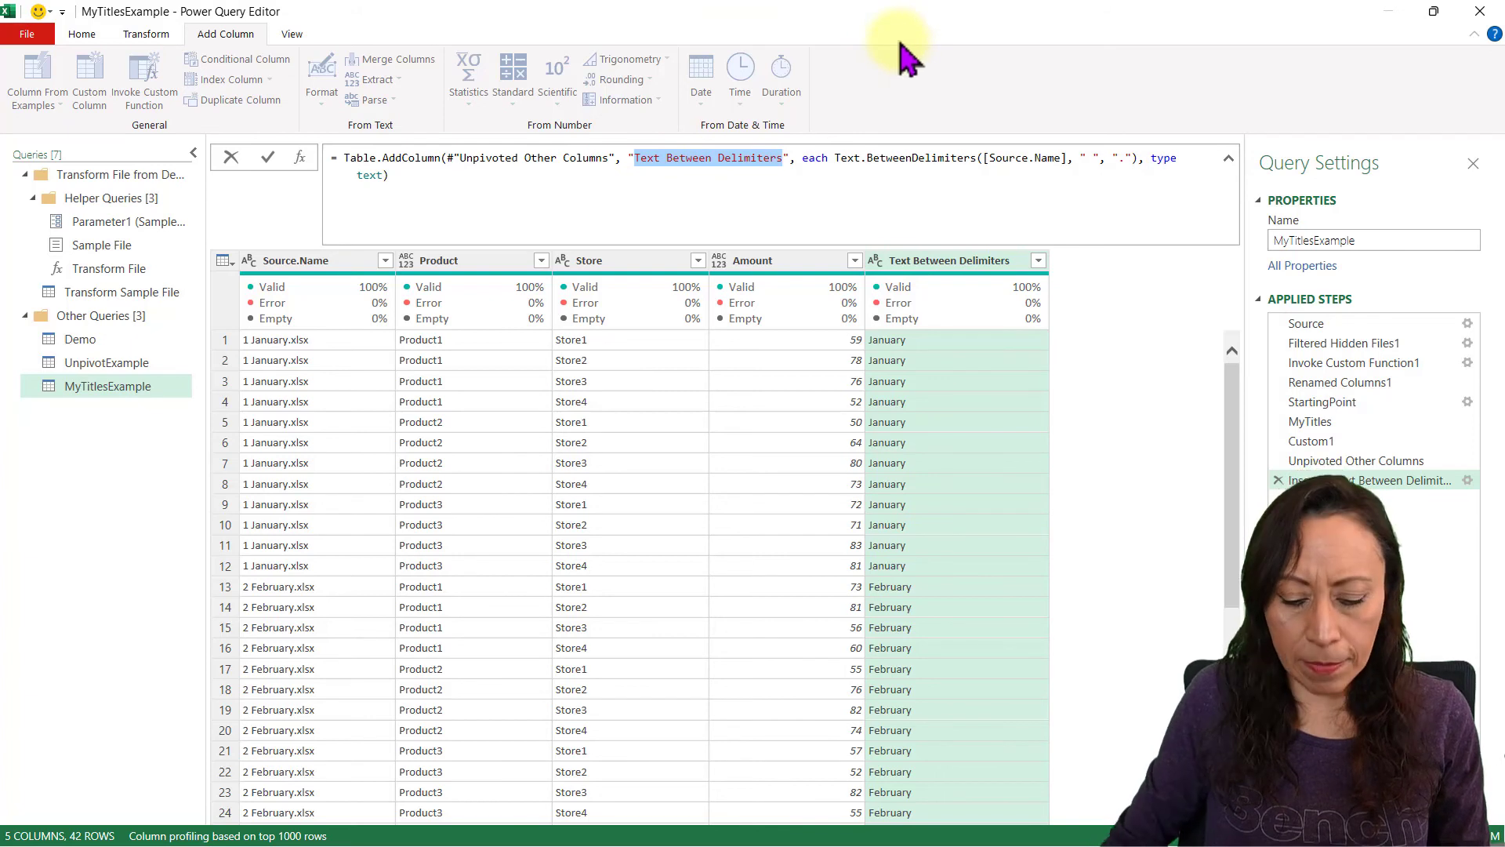
type("Month")
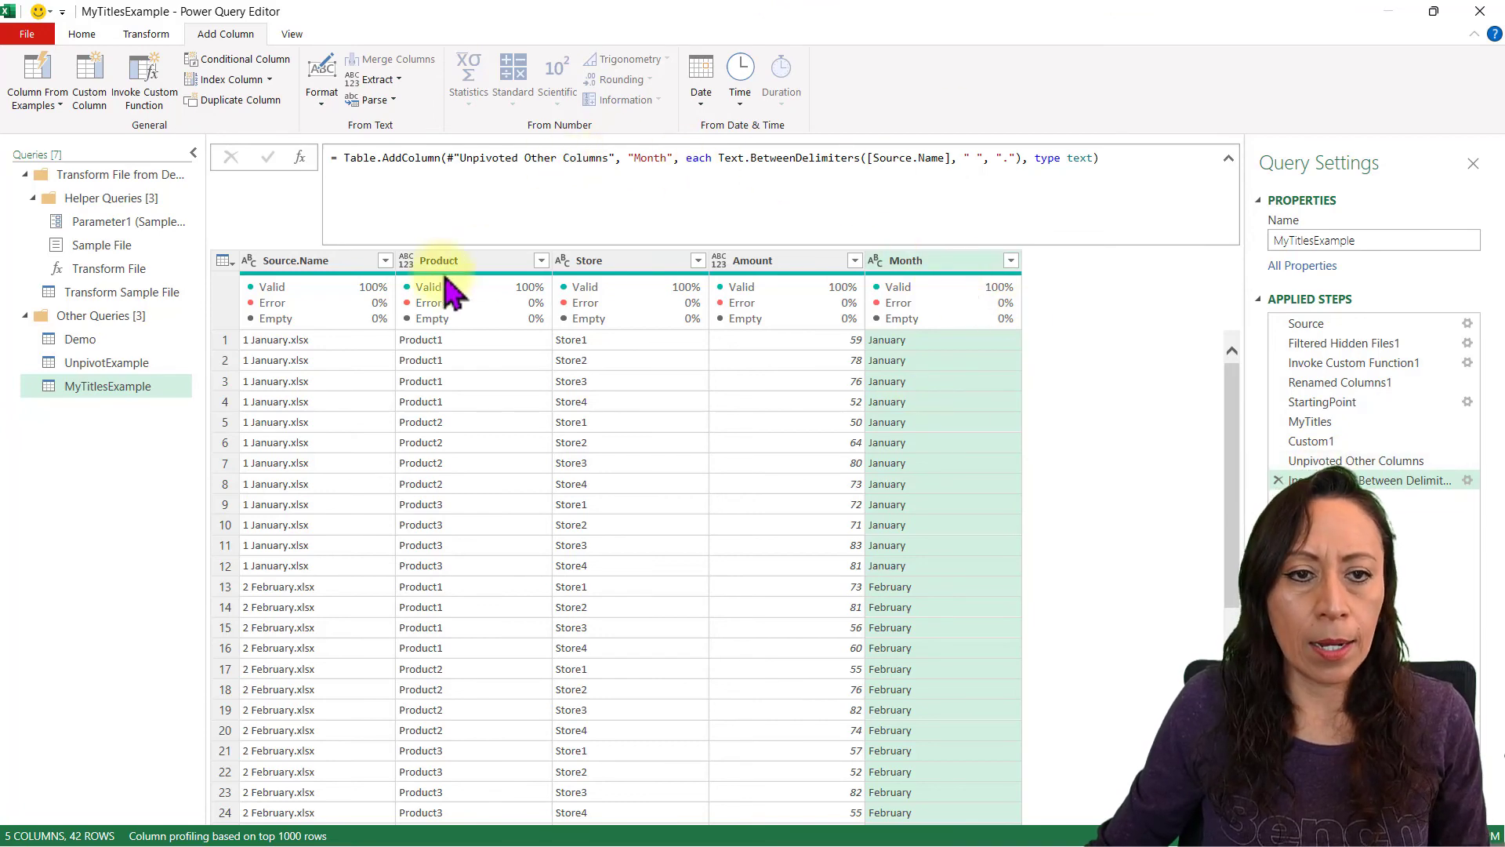
Step: Remove the Source.Name column and make Month the first column of the table
left_click(333, 262)
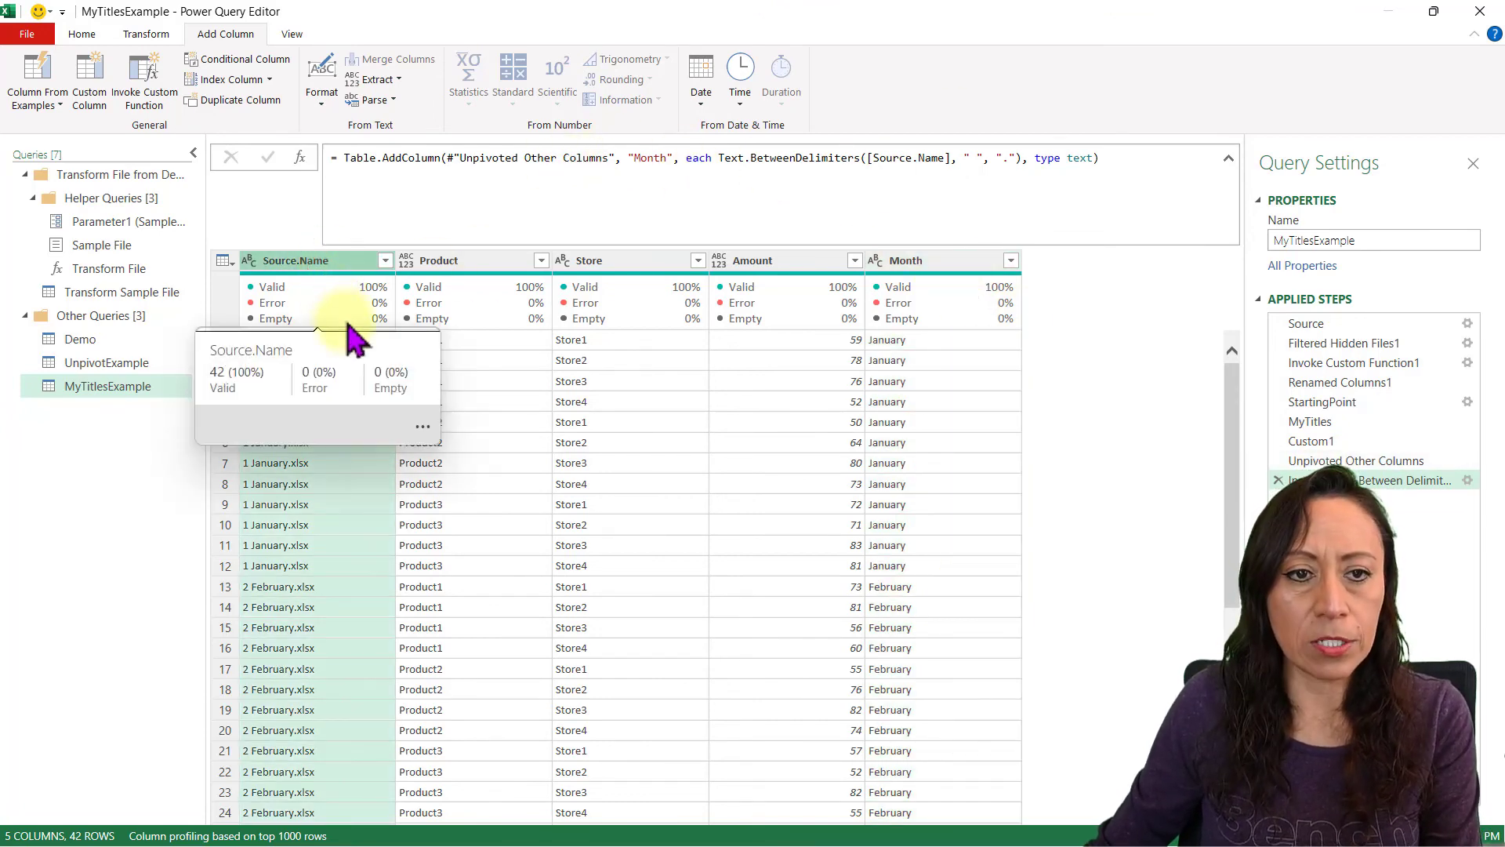
key("Delete")
left_click_drag(781, 266, 321, 290)
Step: Detect the data types of all four columns, Month, Product, Store and Amount
left_click(465, 264)
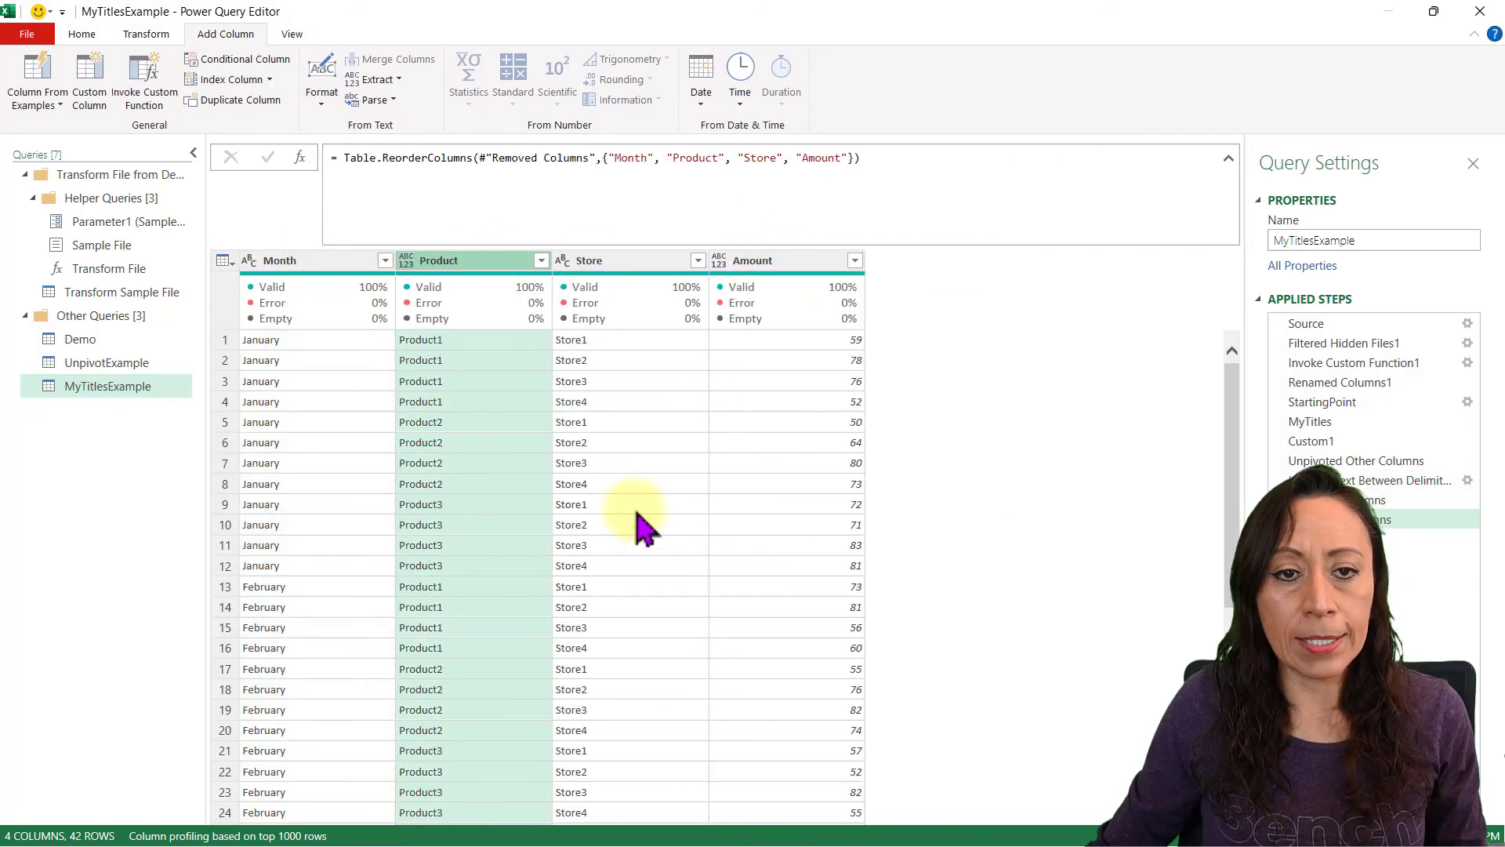
key("ctrl+a")
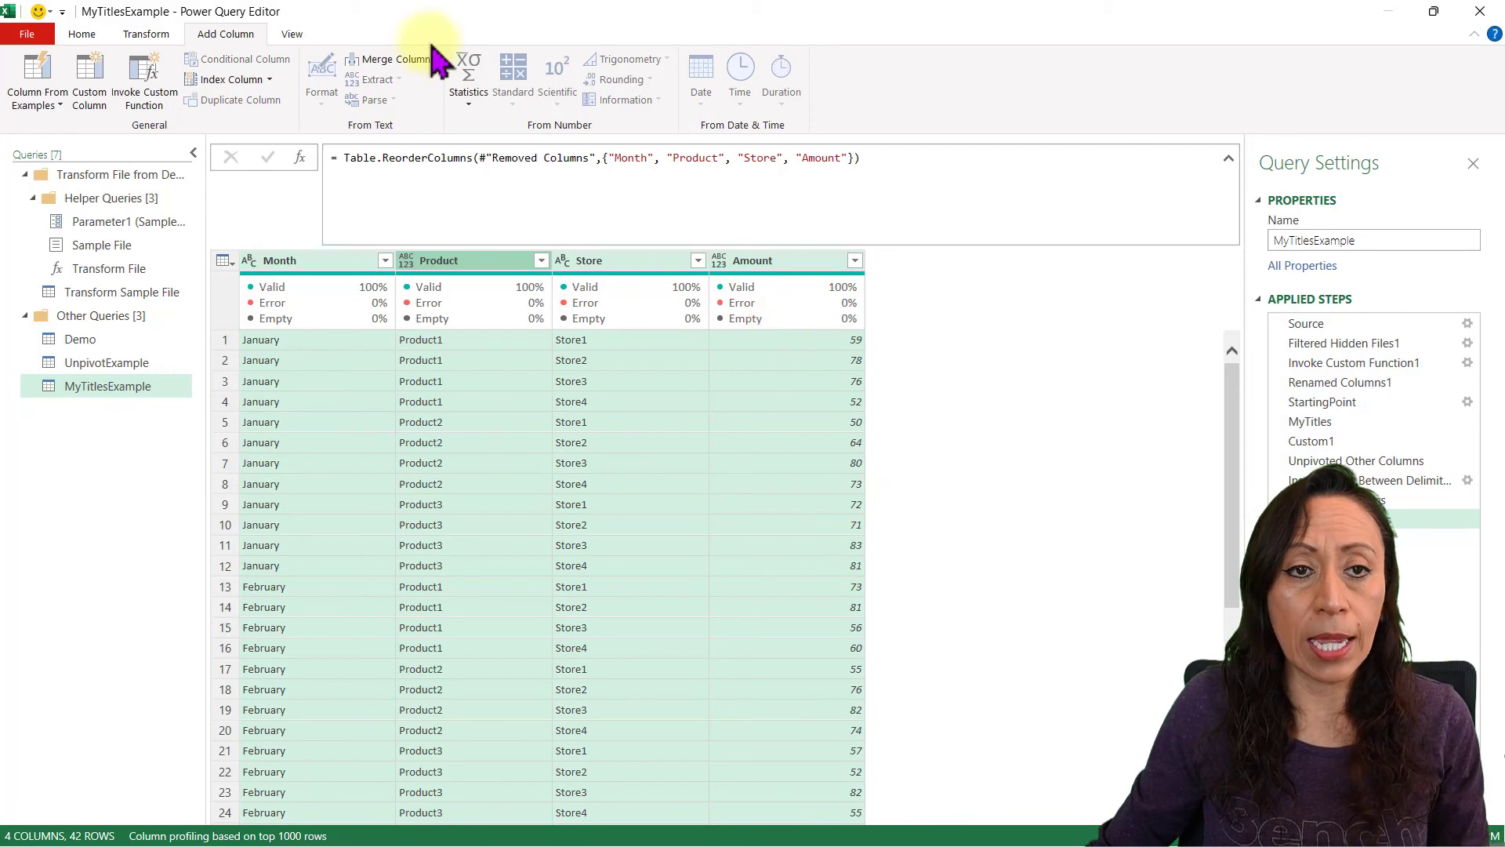
left_click(156, 34)
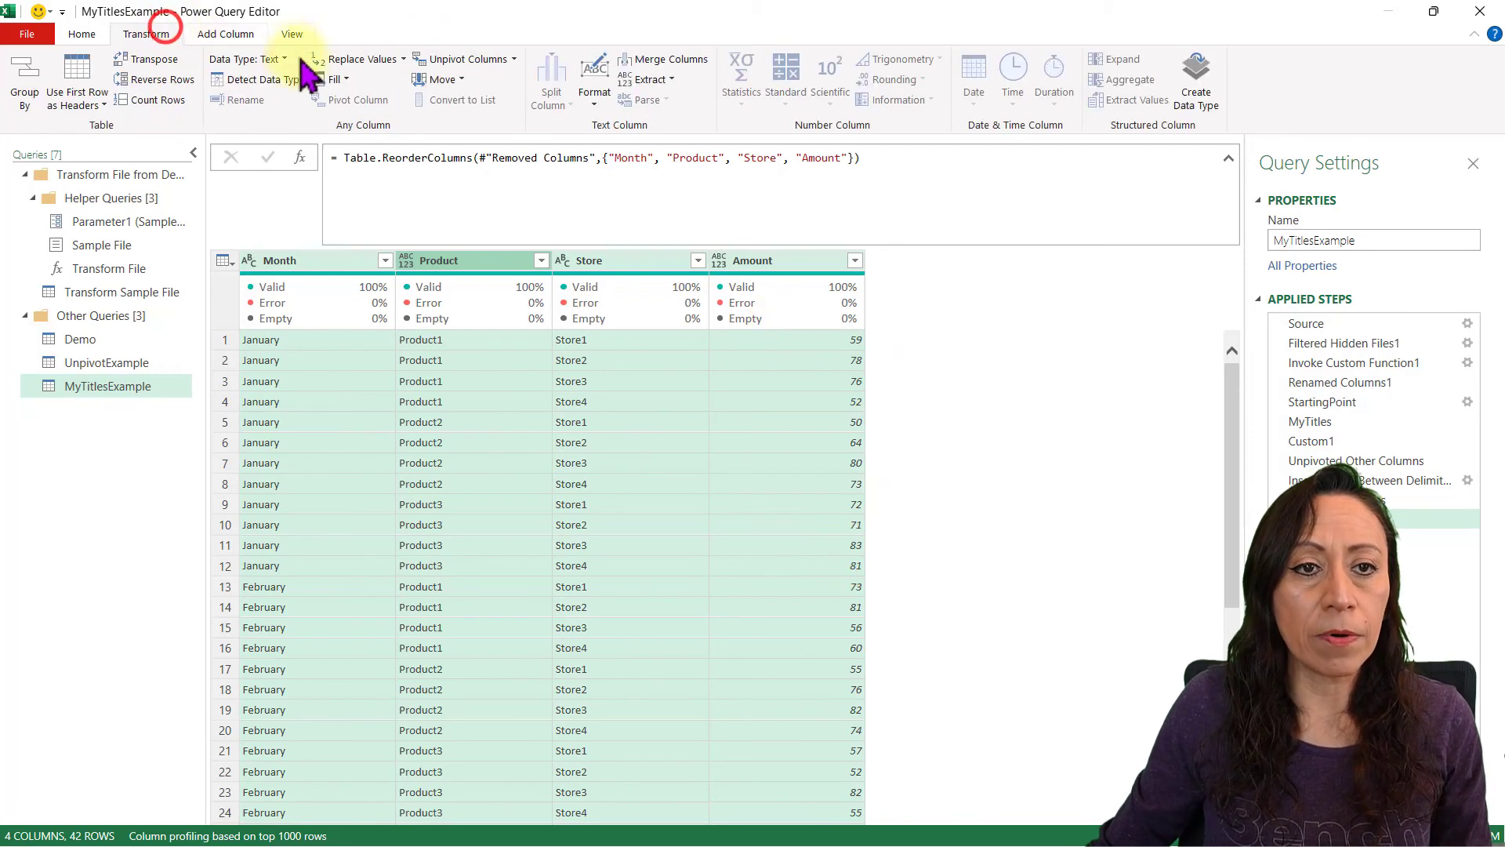
left_click(259, 79)
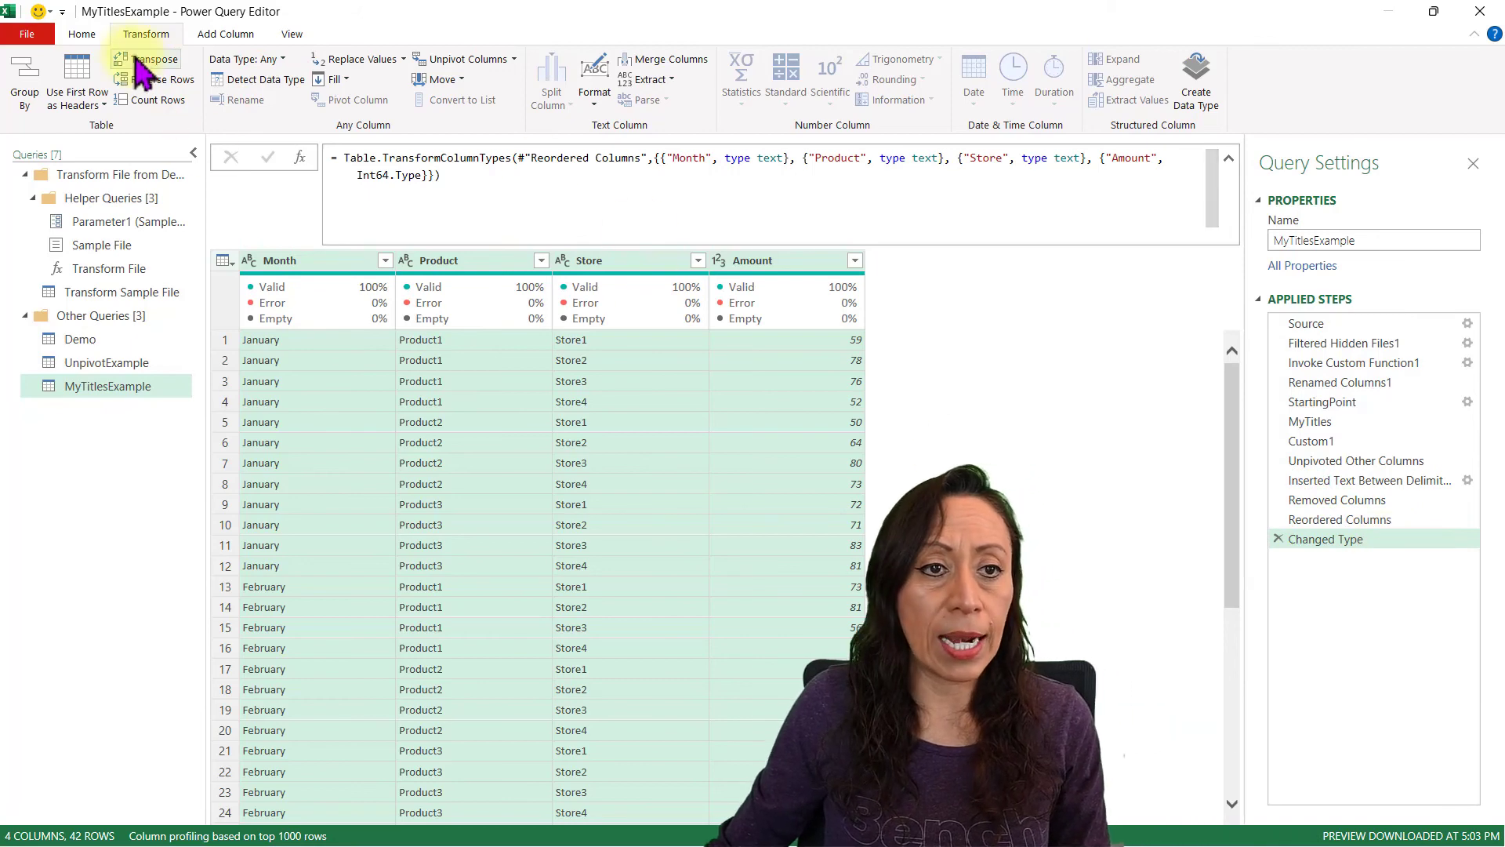
Step: Load MyTitlesExample as a PivotTable Report on the existing worksheet at Sheet1 cell A12, adding it to the Data Model
left_click(83, 34)
left_click(37, 102)
left_click(44, 148)
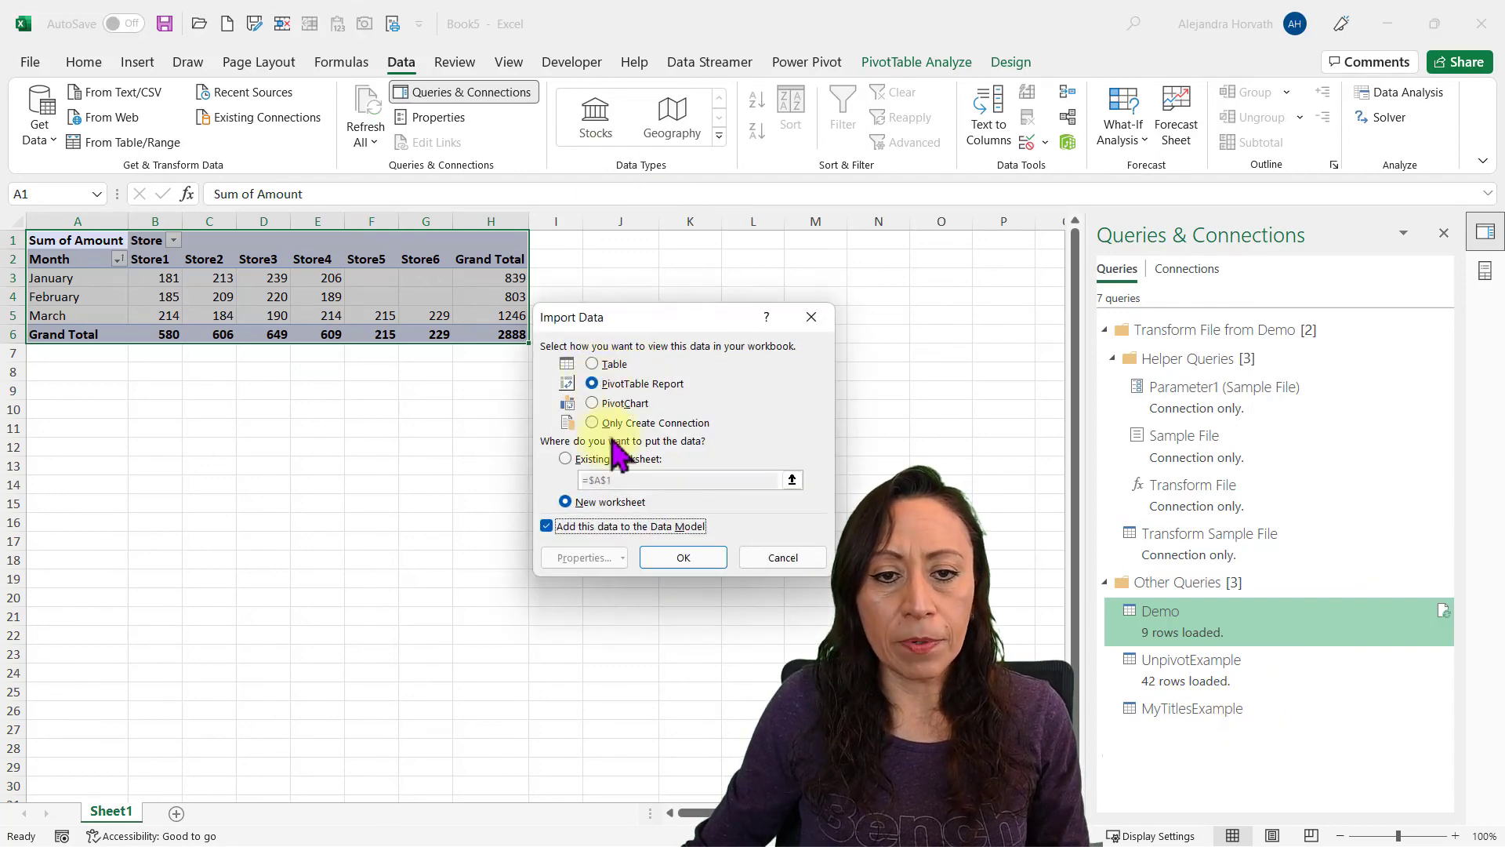
left_click(566, 458)
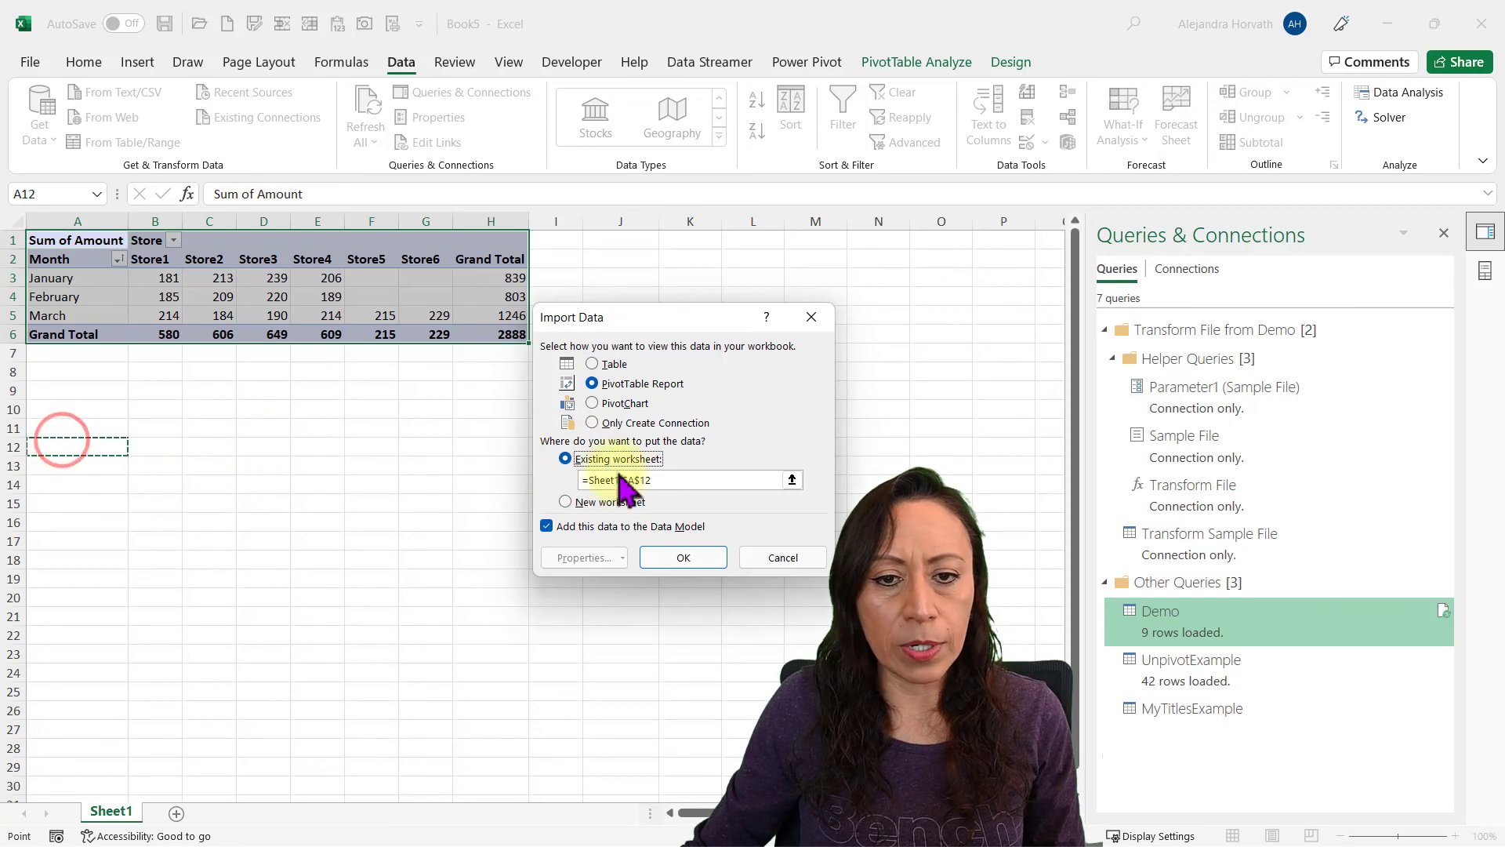
left_click(691, 553)
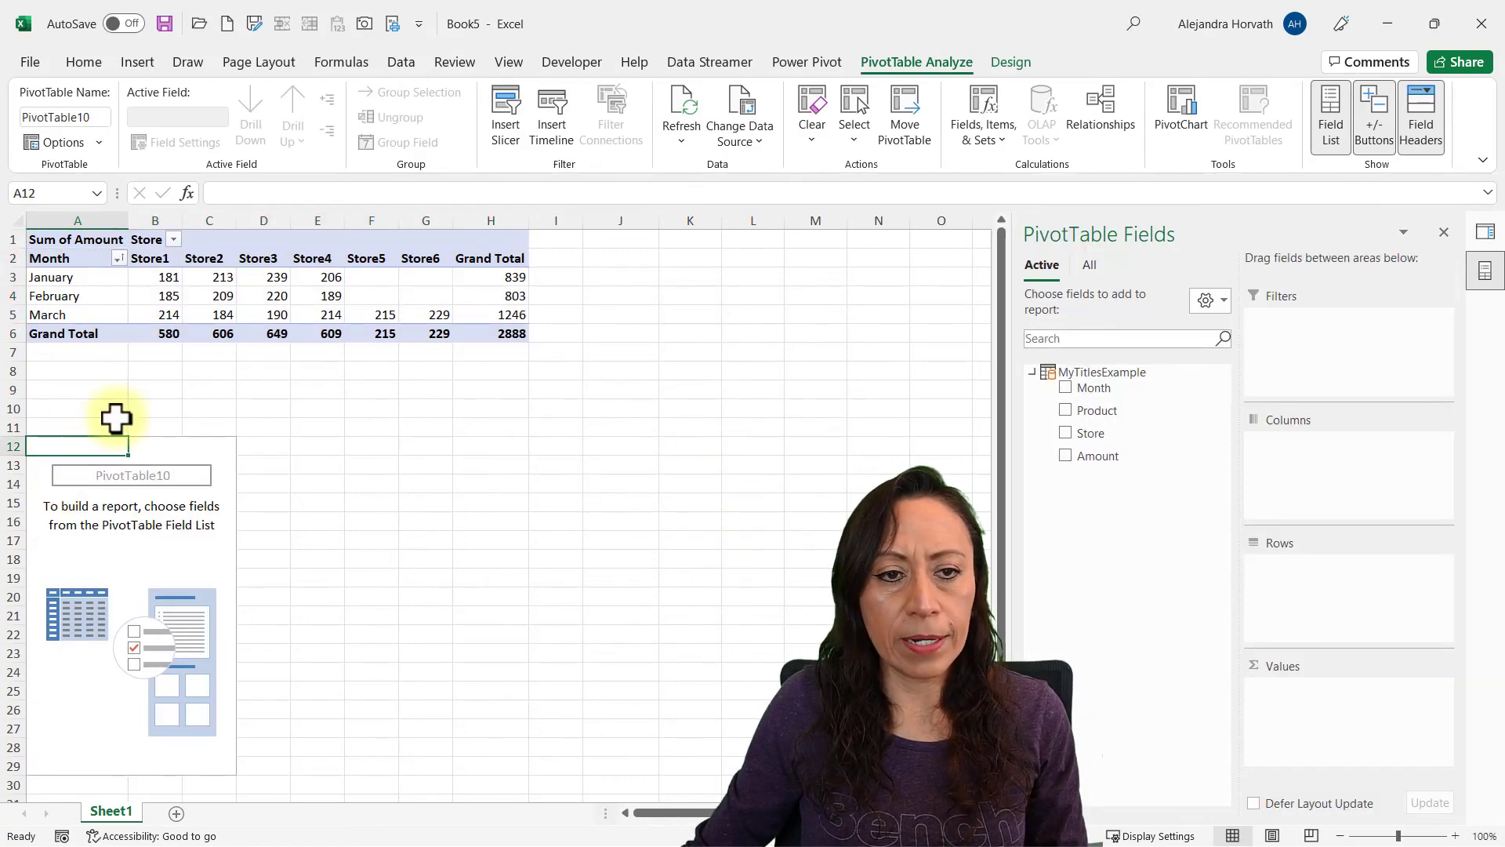
Step: Check the upper PivotTable's field layout and build the new one with Month in Rows, Store in Columns and Amount in Values
left_click(160, 276)
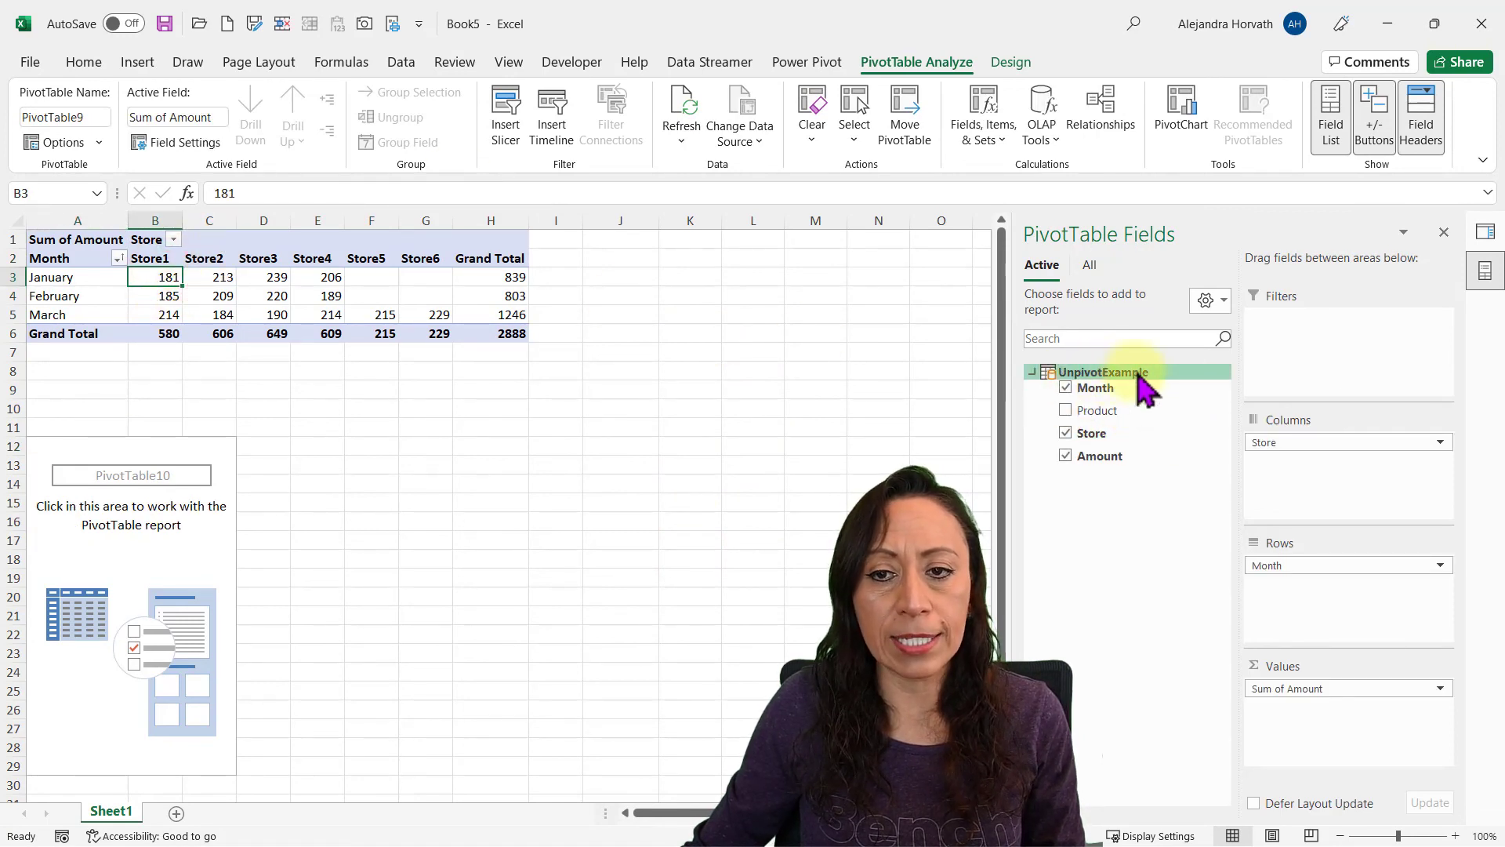
left_click(66, 559)
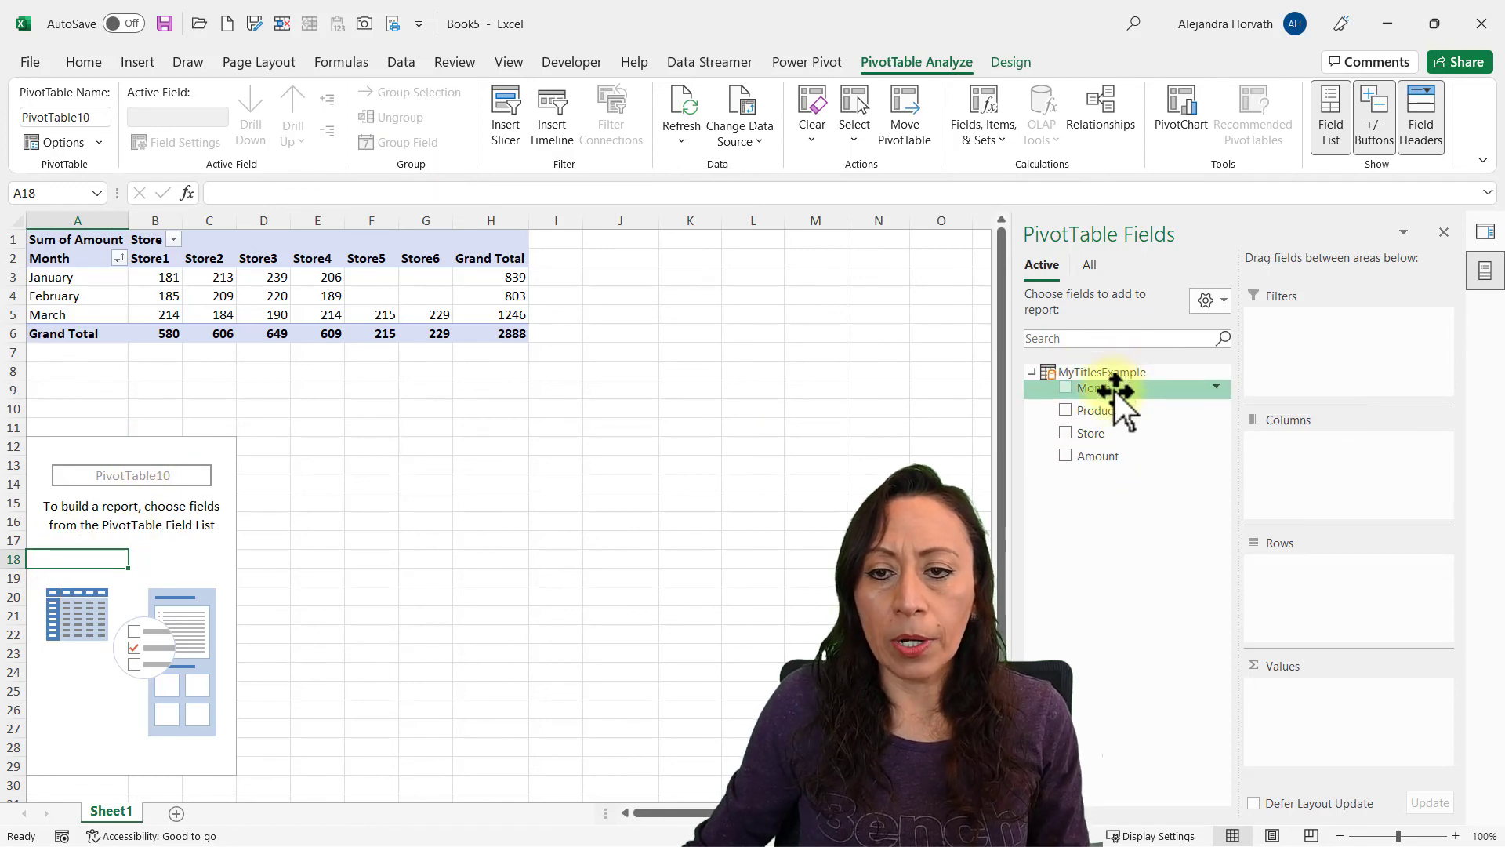
left_click_drag(1117, 390, 1280, 558)
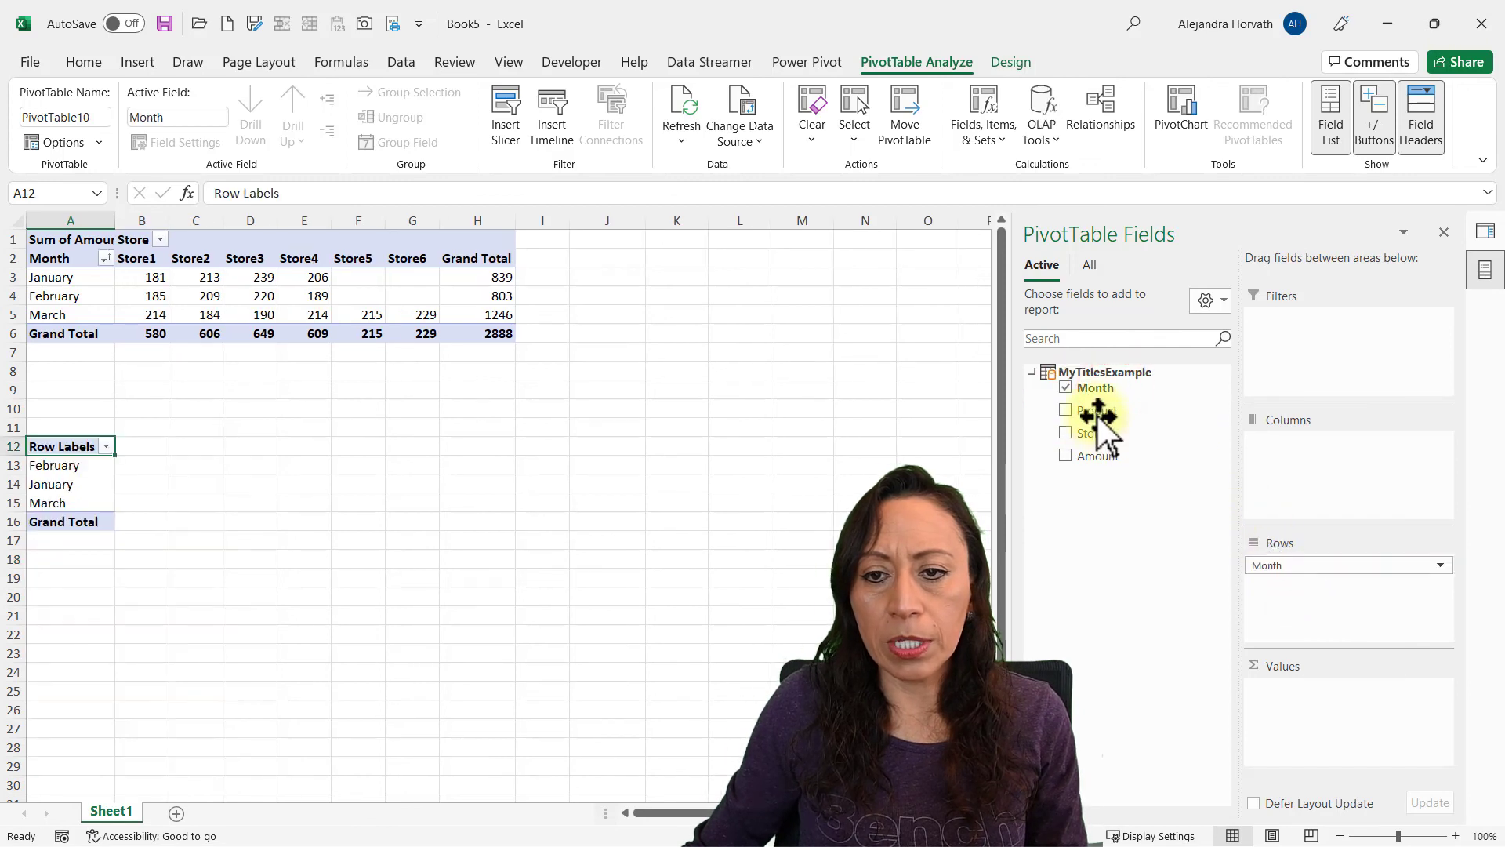
left_click_drag(1096, 433, 1372, 702)
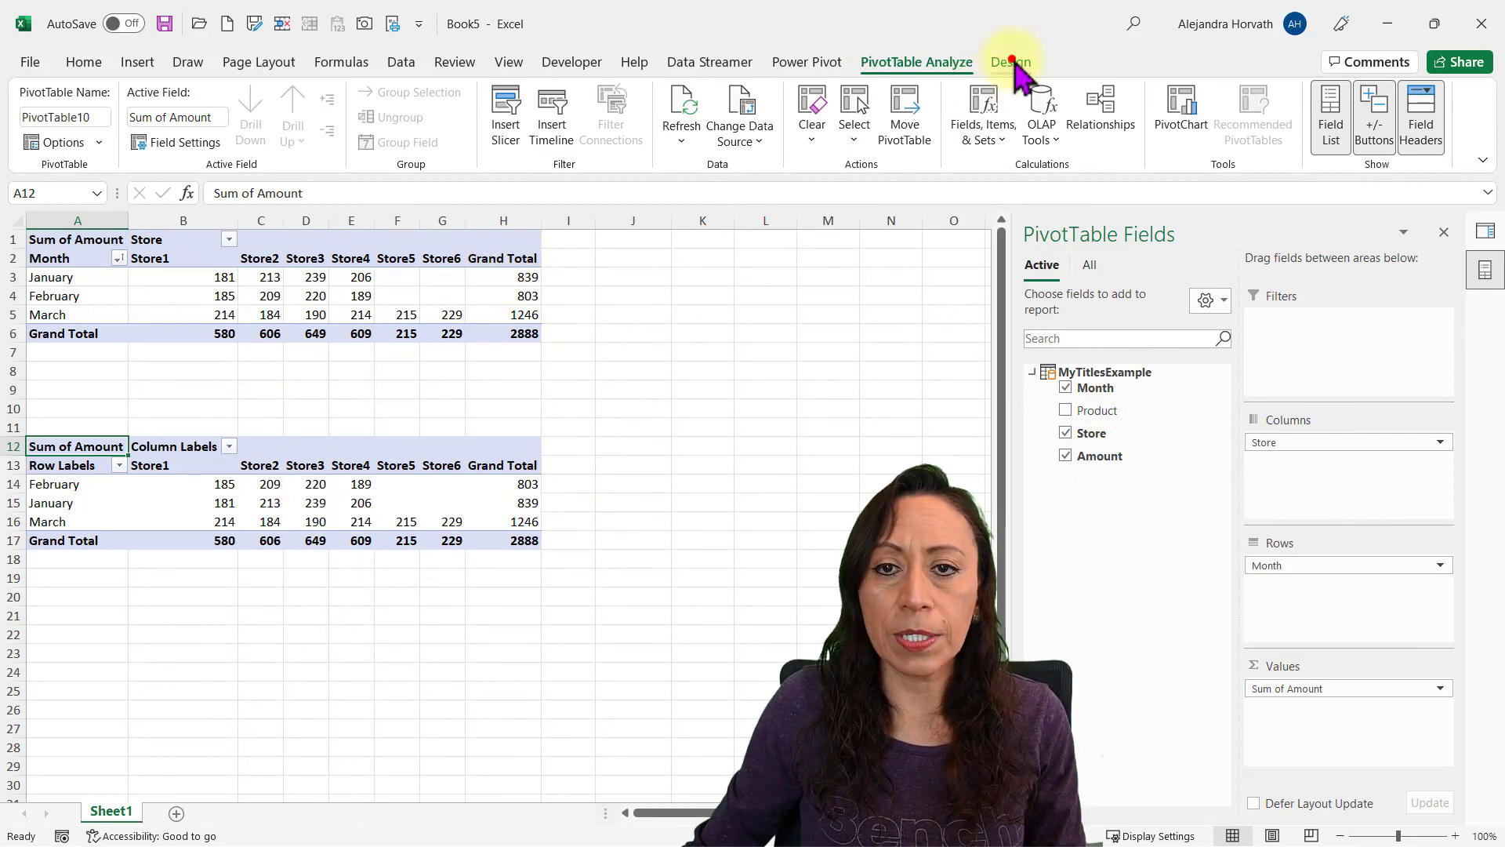
Step: Show the new PivotTable's report layout in Tabular Form
left_click(1010, 61)
left_click(161, 138)
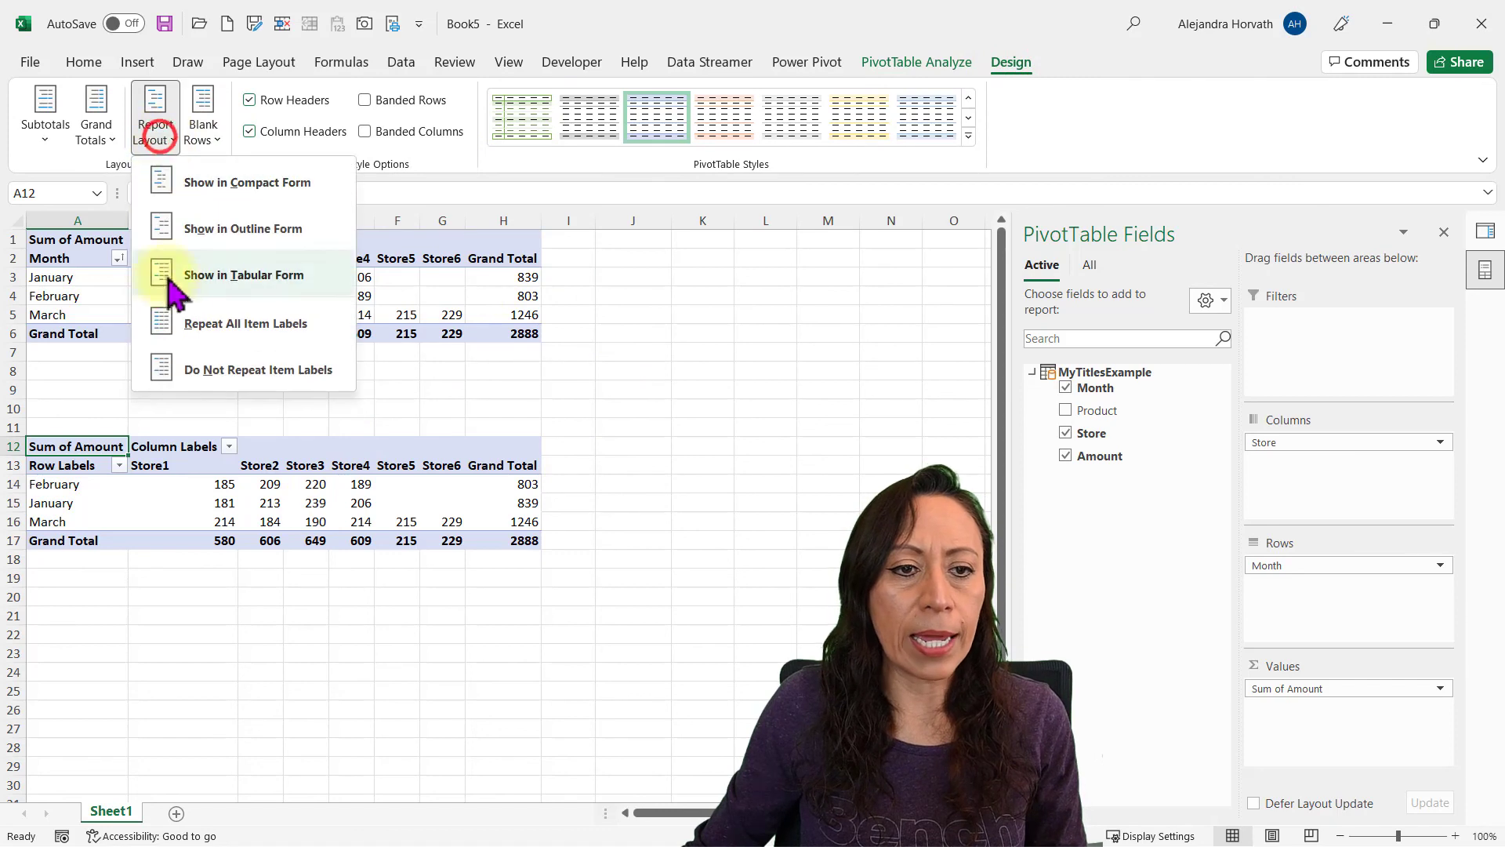
left_click(210, 276)
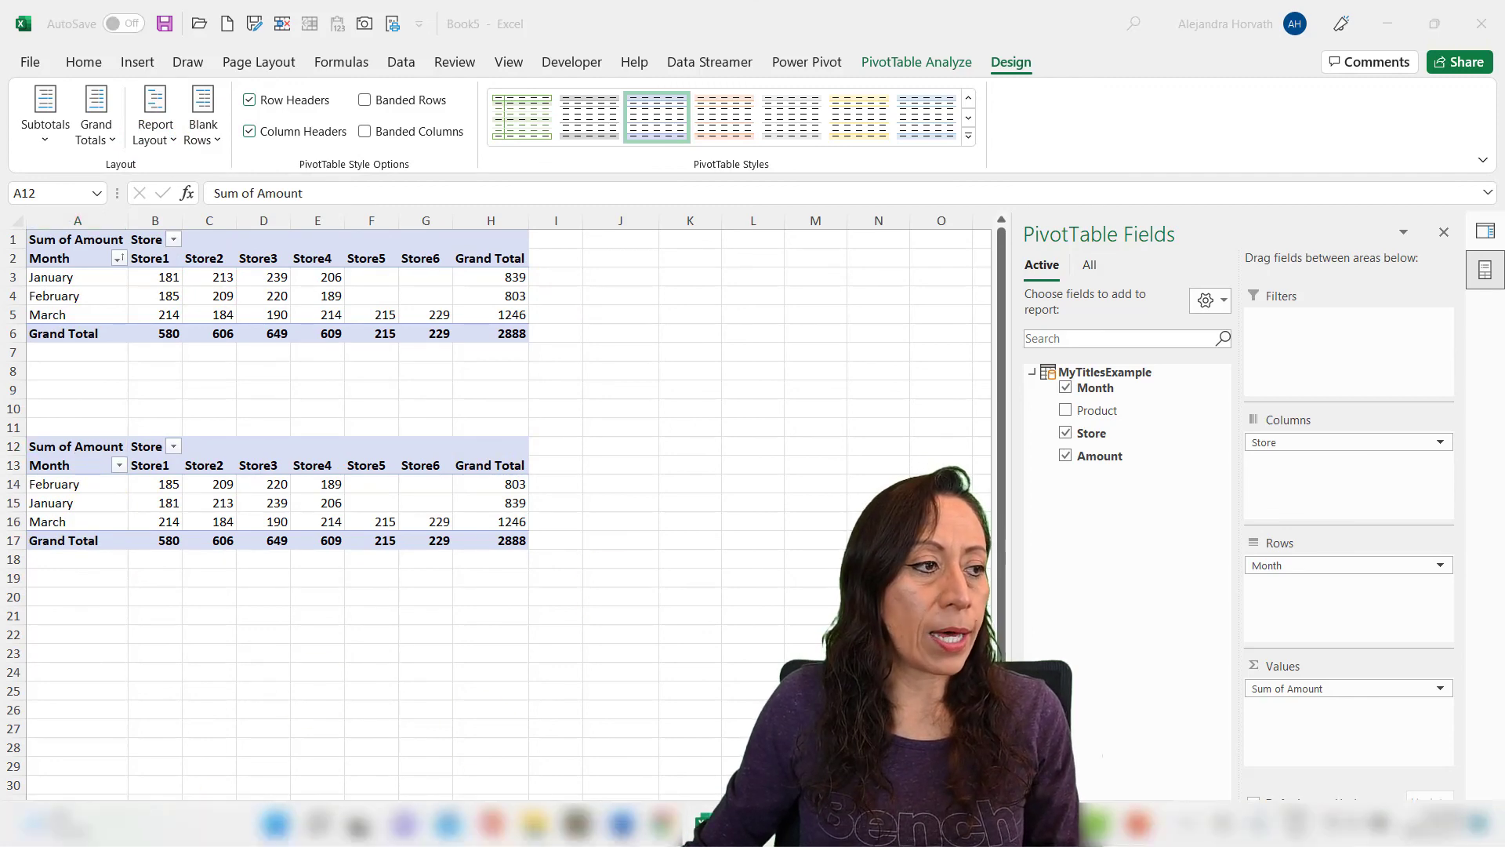
Step: Switch to File Explorer and copy the 4 April workbook from the Additional Info folder into the Demo folder
left_click(534, 825)
left_click(535, 825)
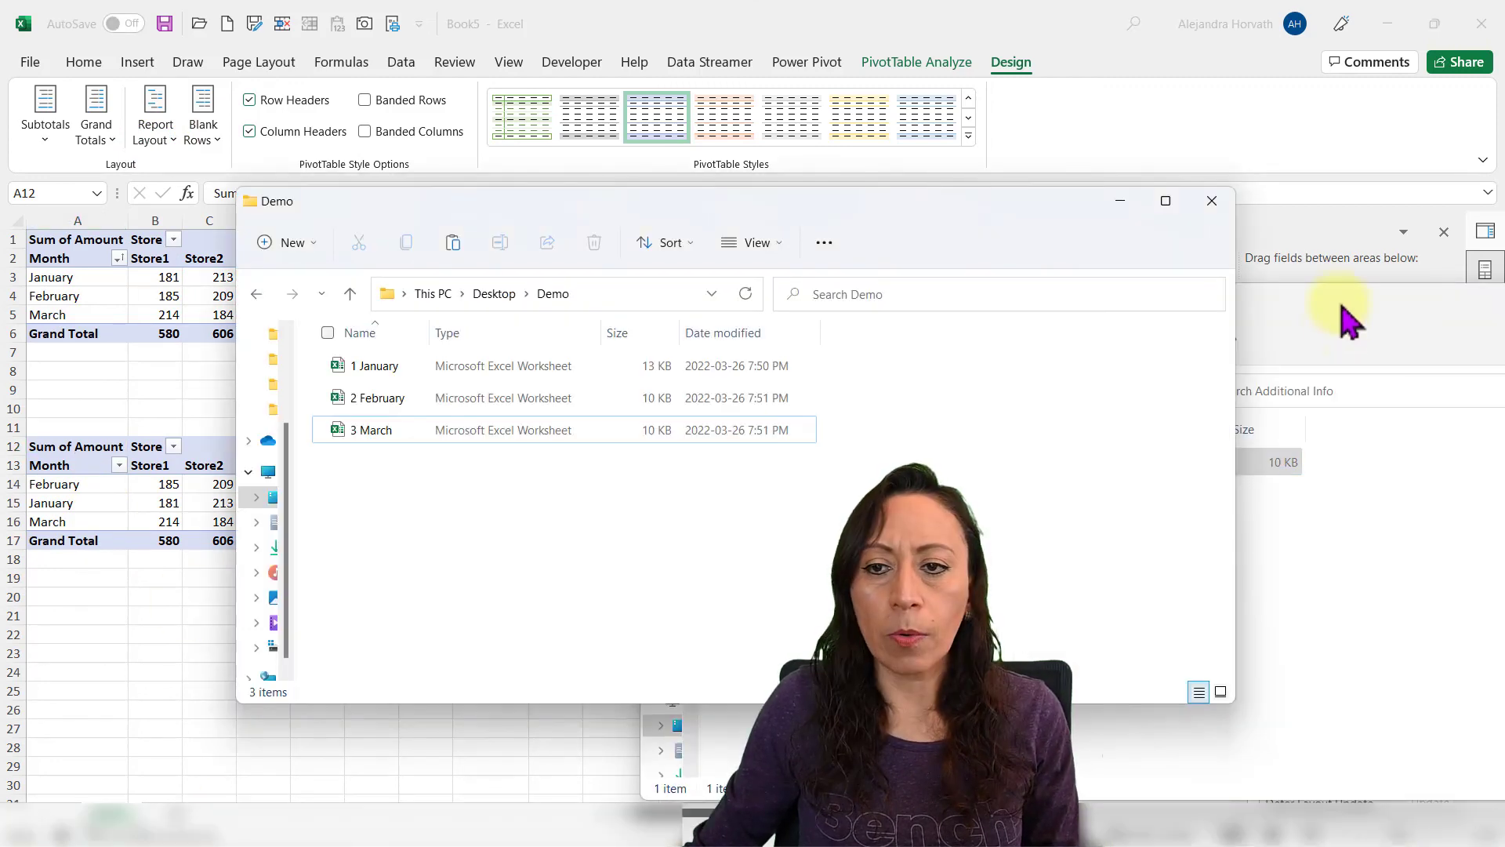
left_click(1339, 301)
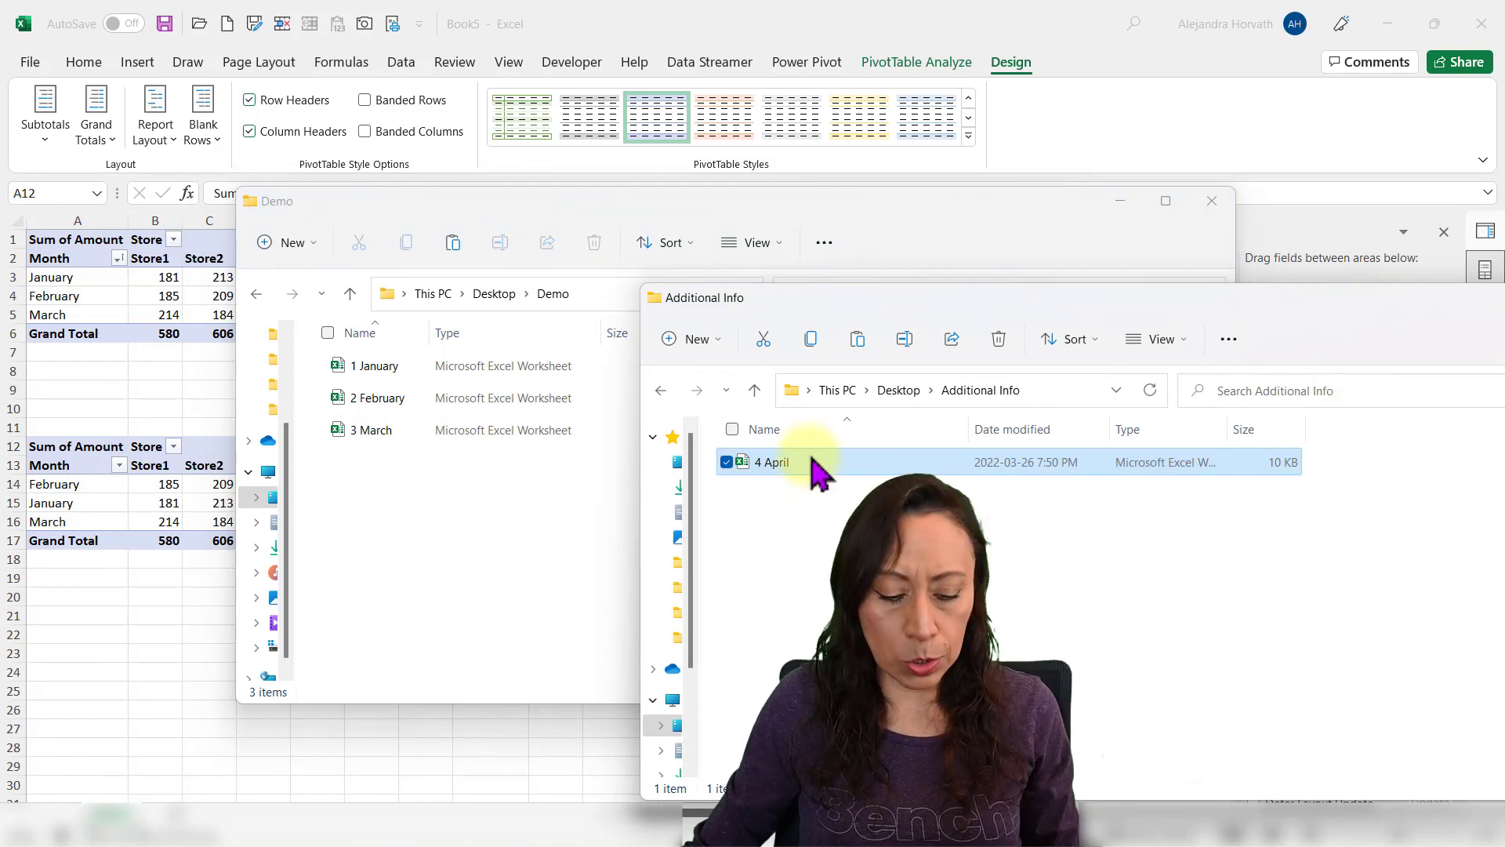
left_click(405, 515)
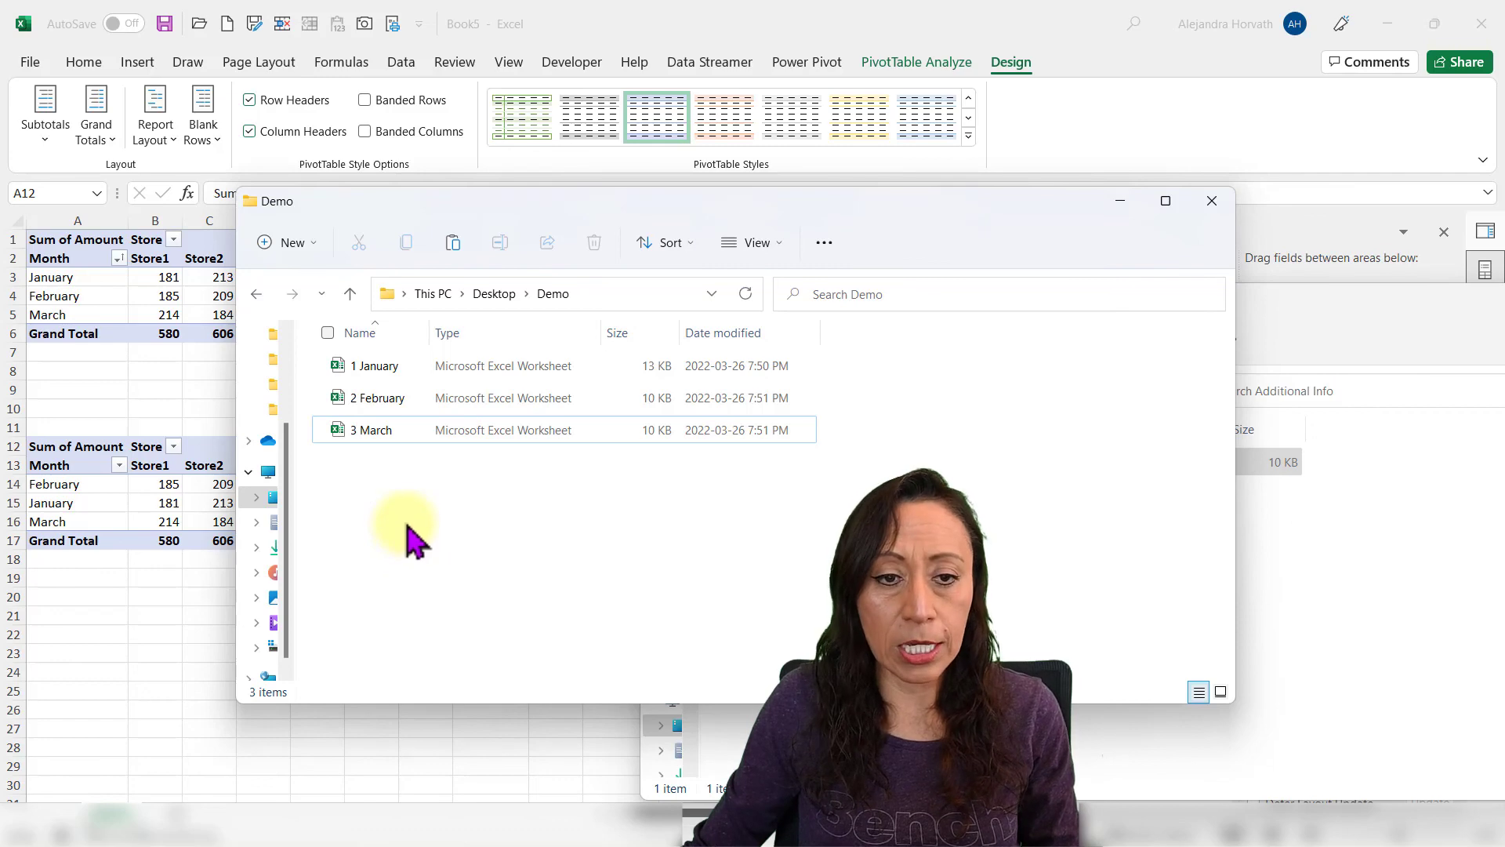
key("ctrl+v")
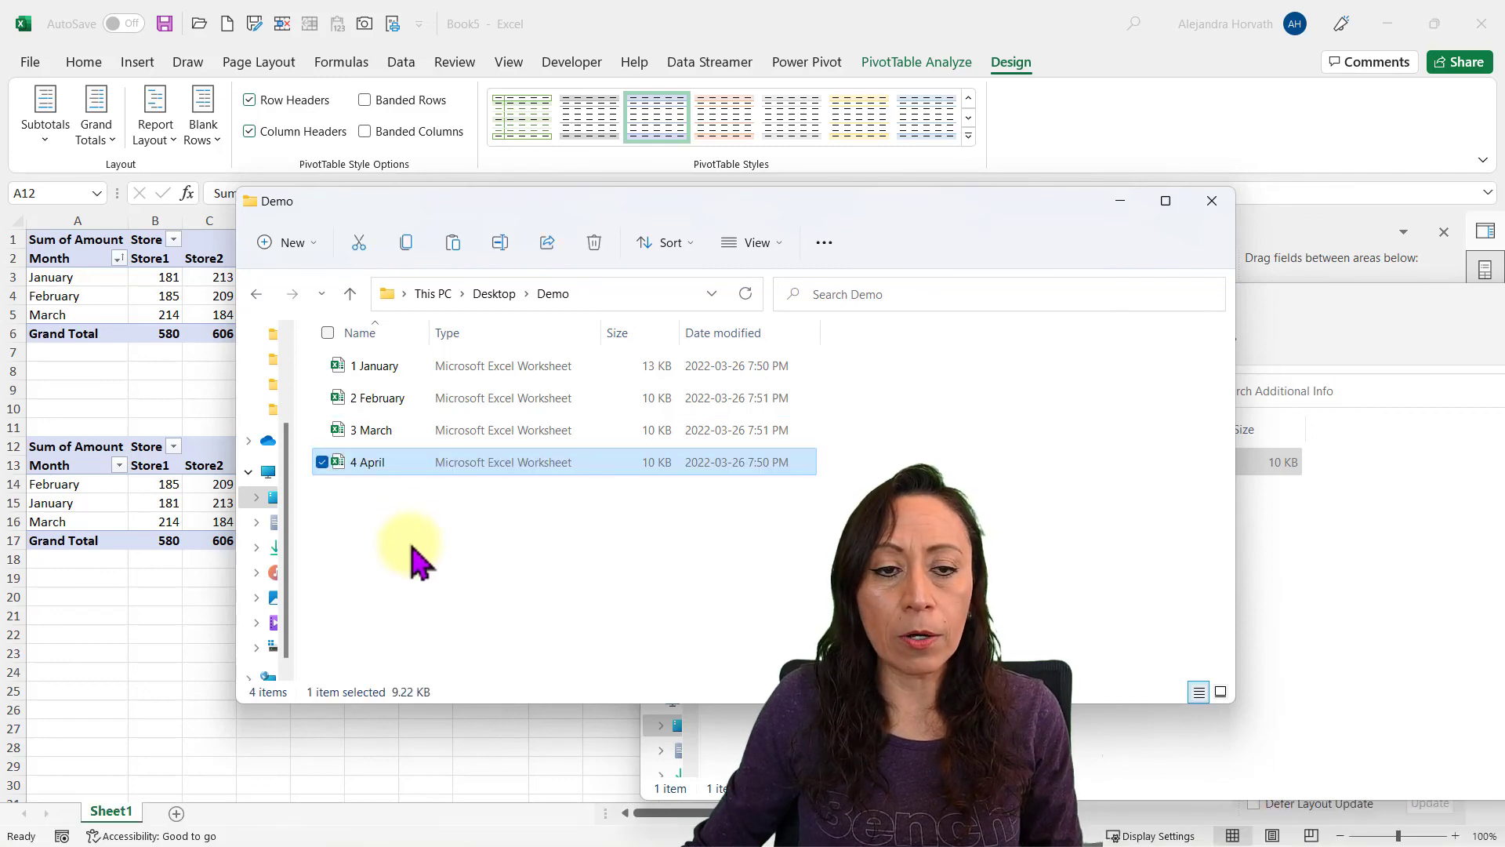
Step: Return to Excel, refresh all the workbook's queries and select March's grand total in the upper PivotTable
left_click(558, 299)
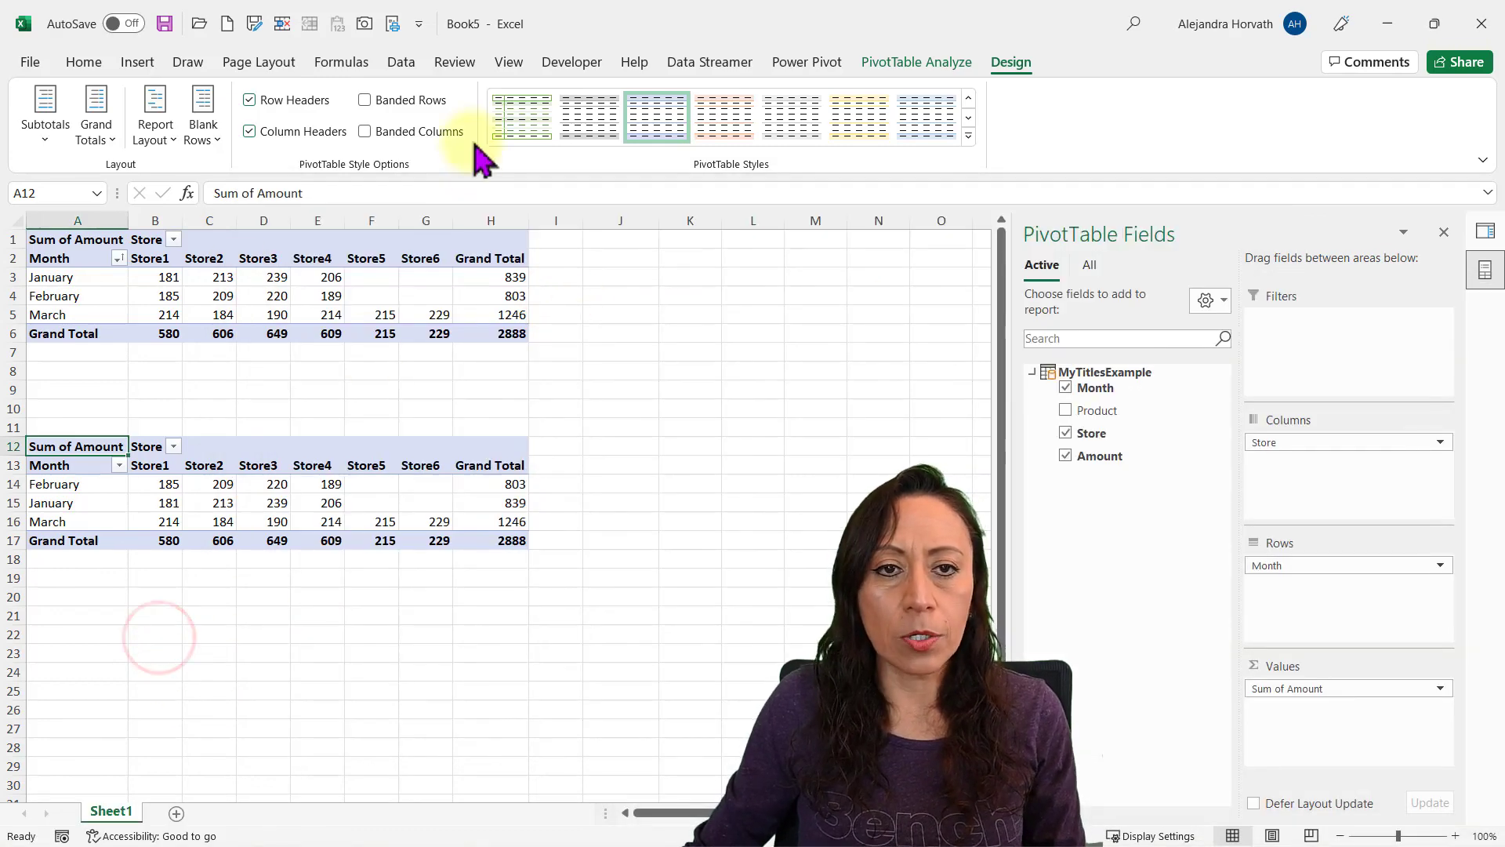
left_click(401, 62)
left_click(494, 314)
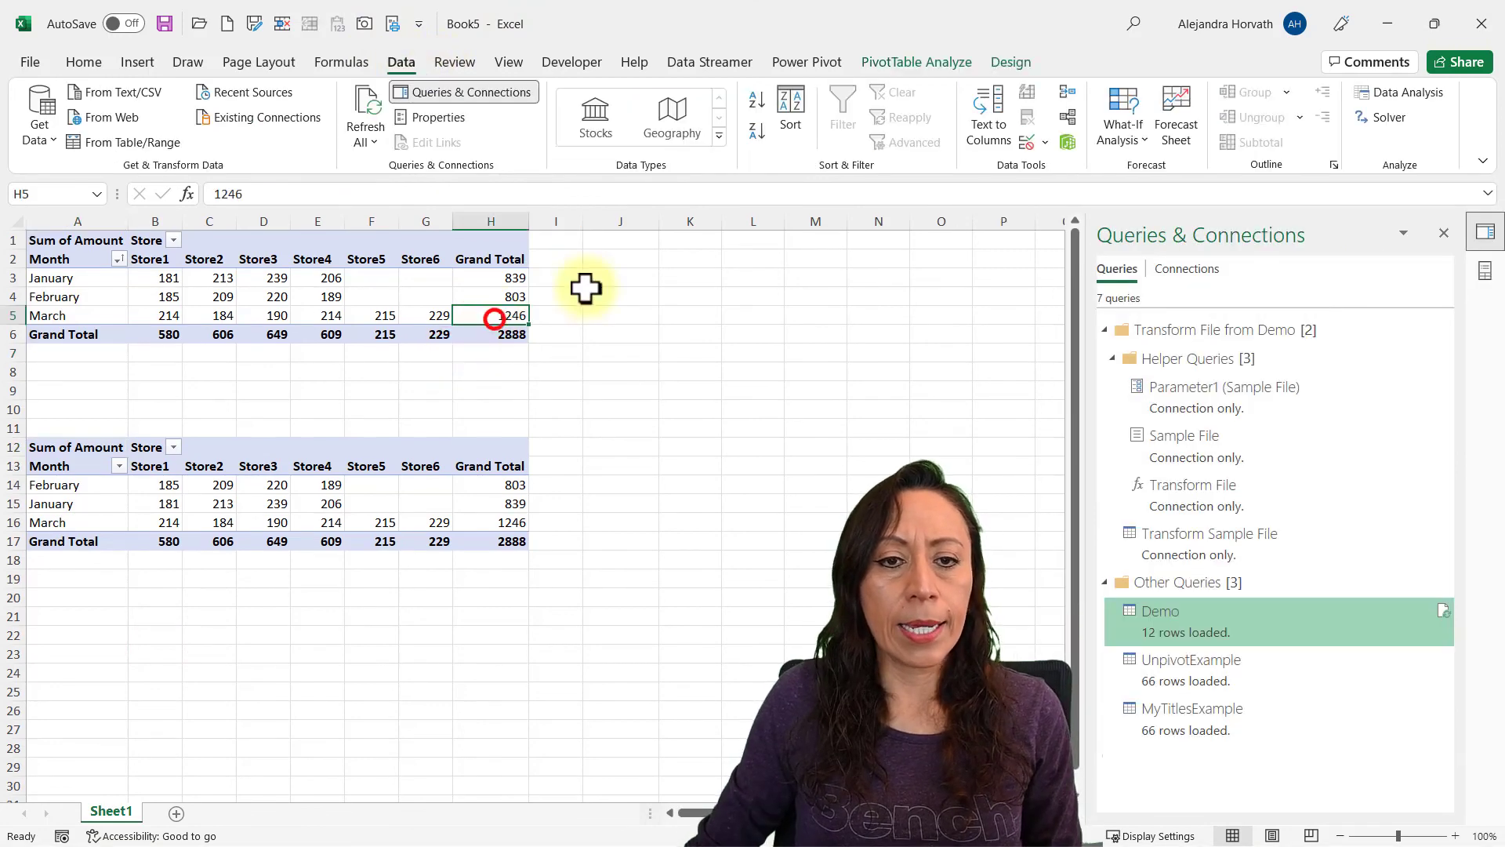
Step: Refresh the upper PivotTable and all the workbook's data, and check the STORE7, STORE8 and Grand Total columns in both PivotTables
right_click(314, 302)
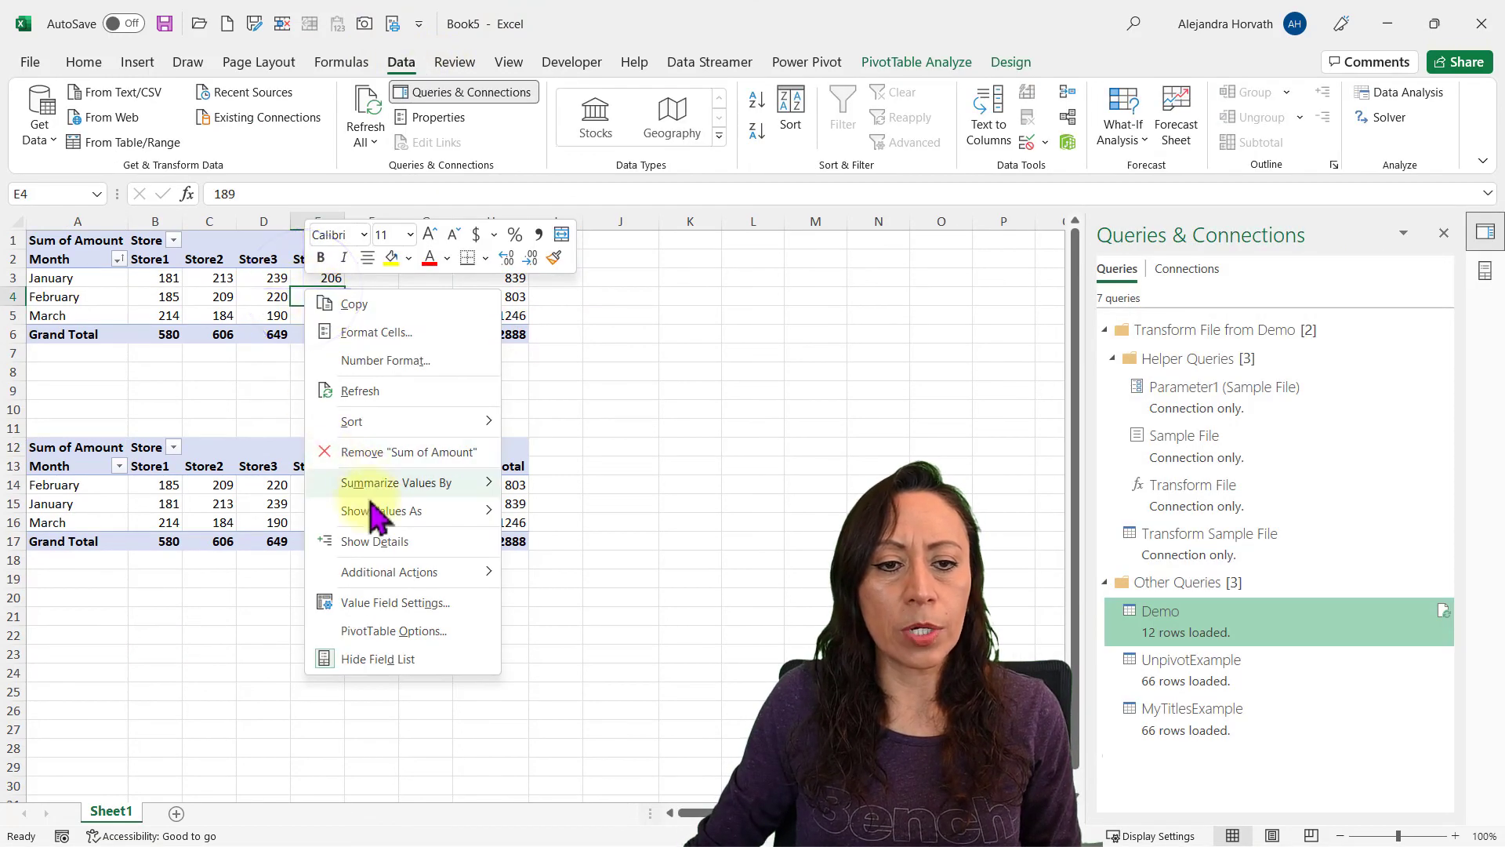
left_click(373, 399)
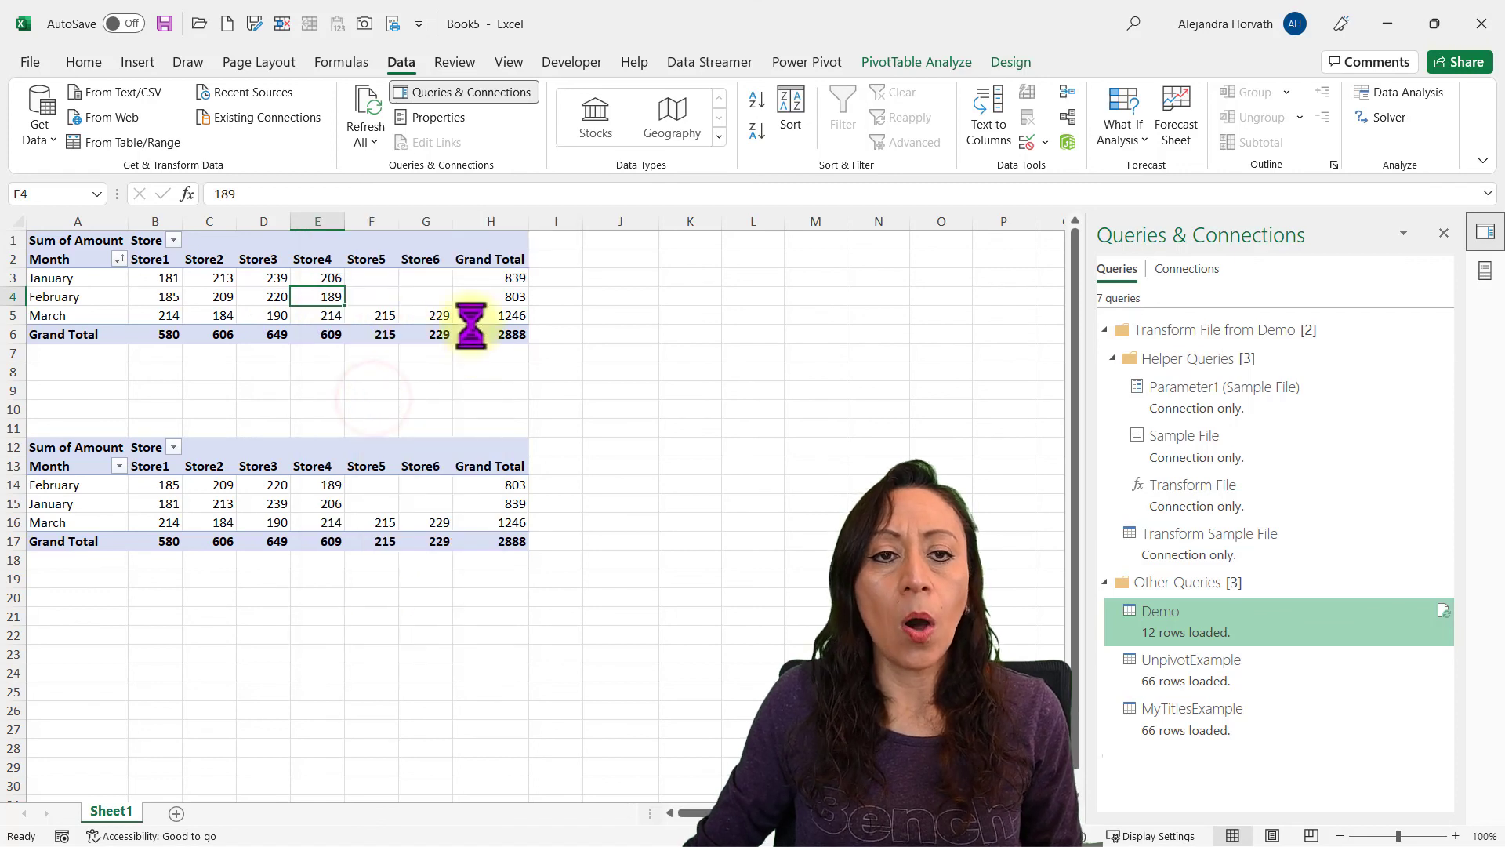
left_click(364, 105)
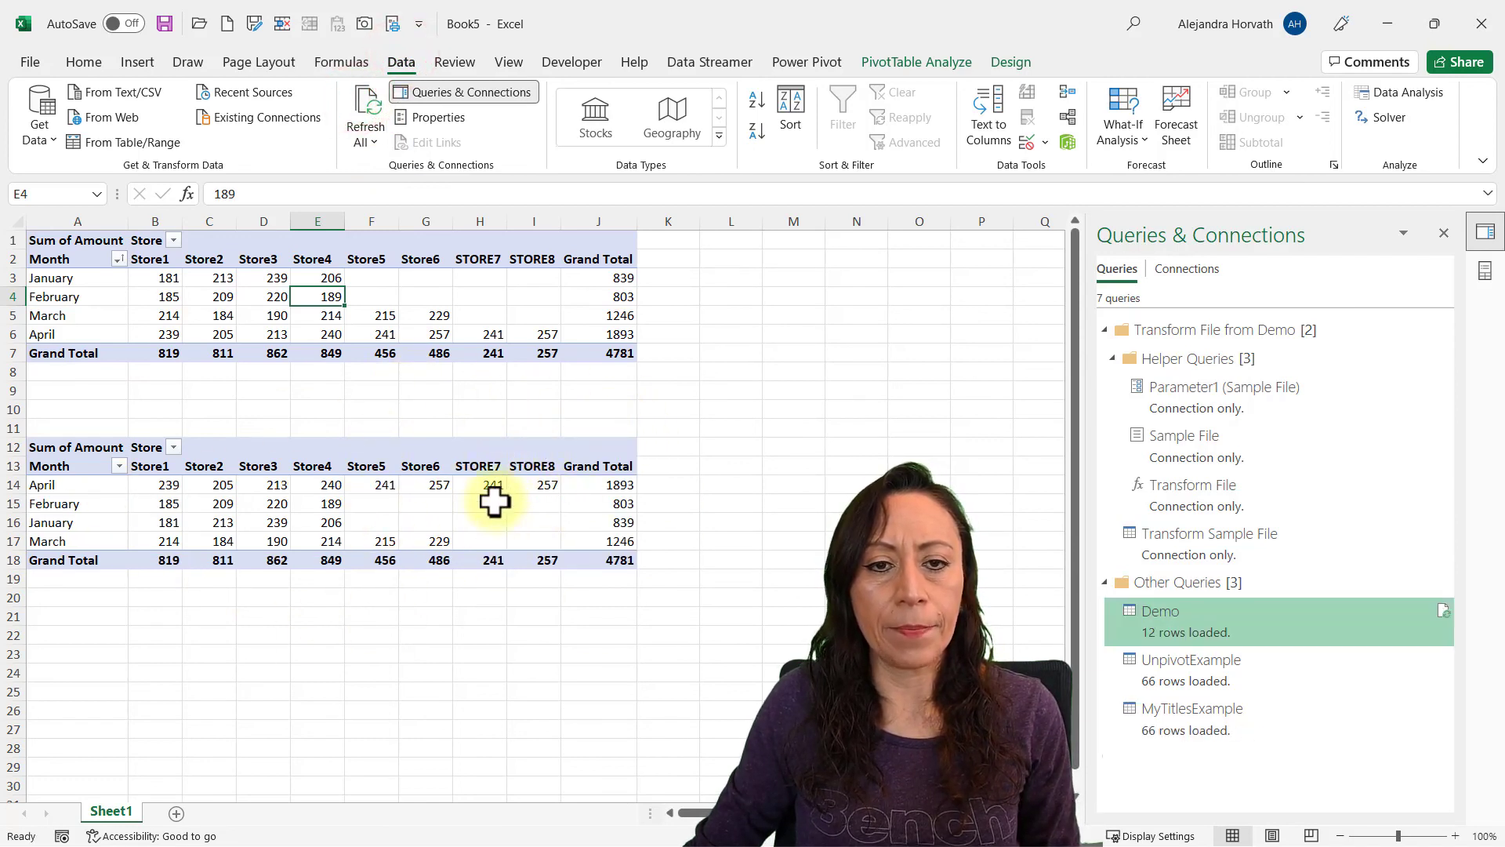
left_click_drag(494, 216, 527, 225)
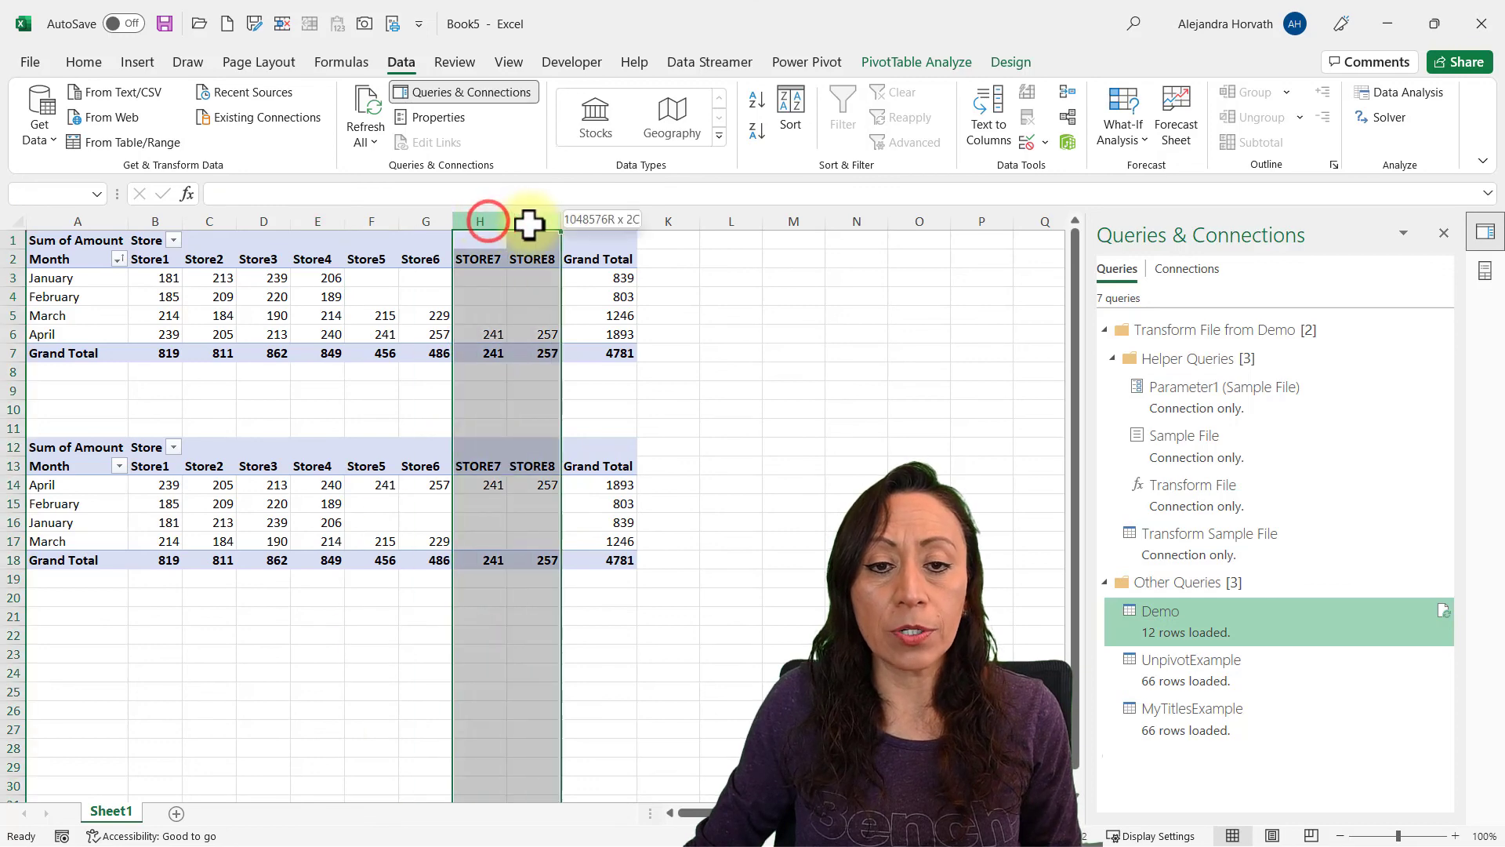
left_click(625, 313)
left_click(619, 517)
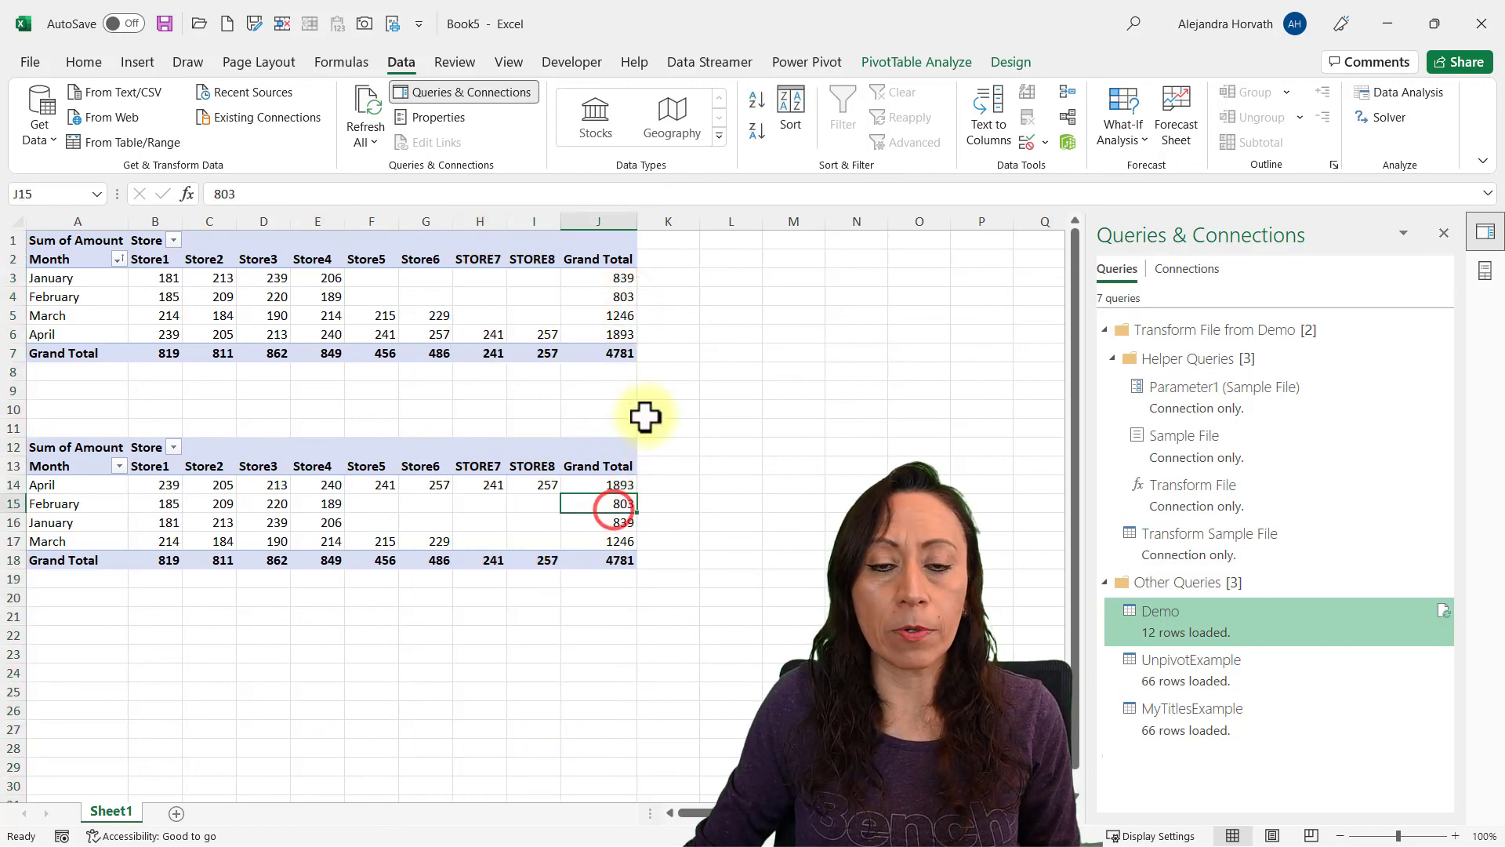
Step: Sort the lower PivotTable's Month field A to Z and select an empty cell beside the table
left_click(119, 466)
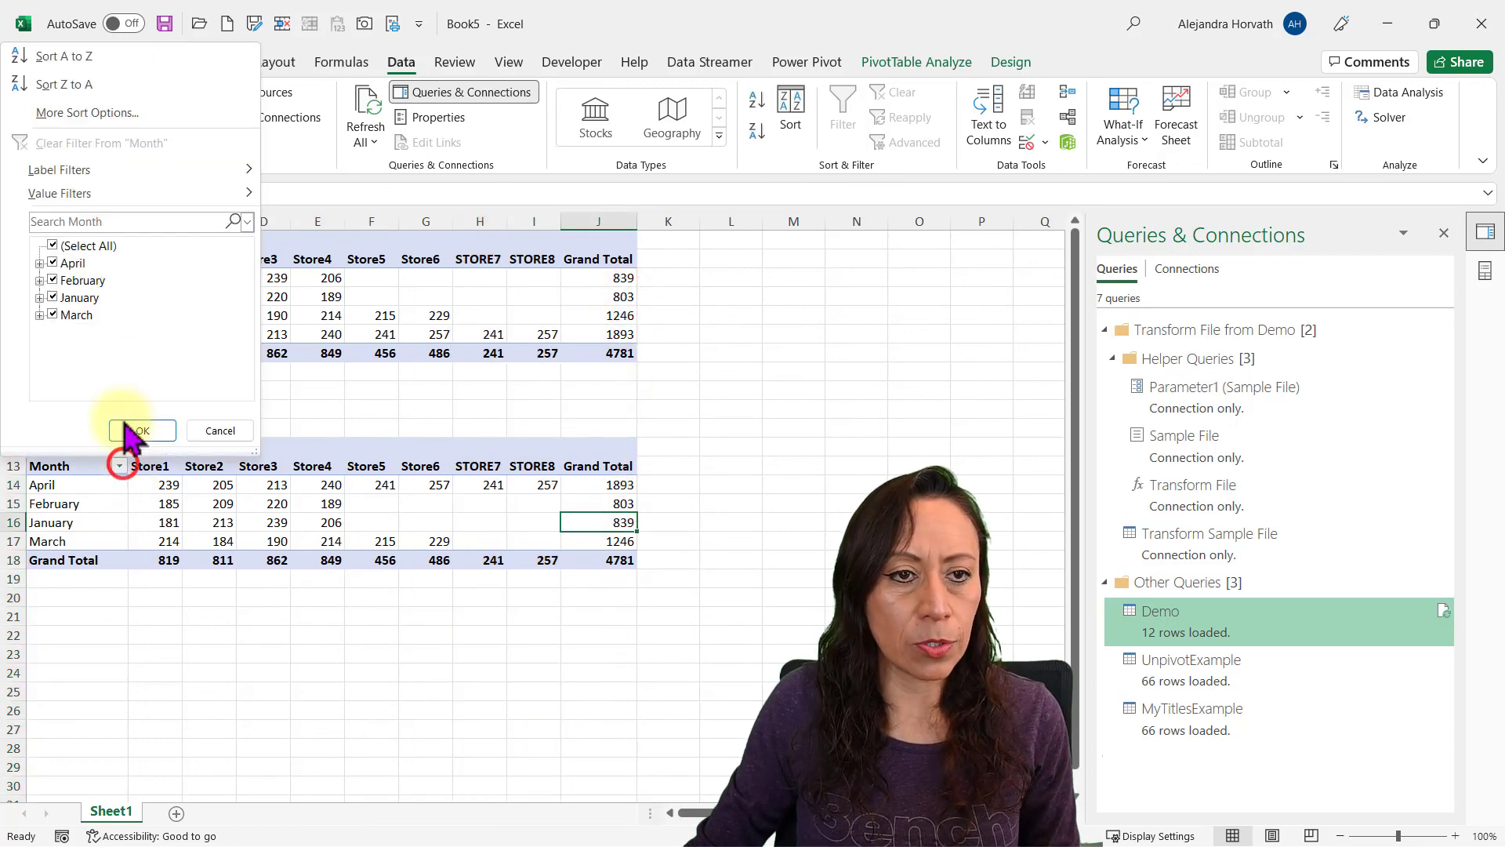
left_click(123, 57)
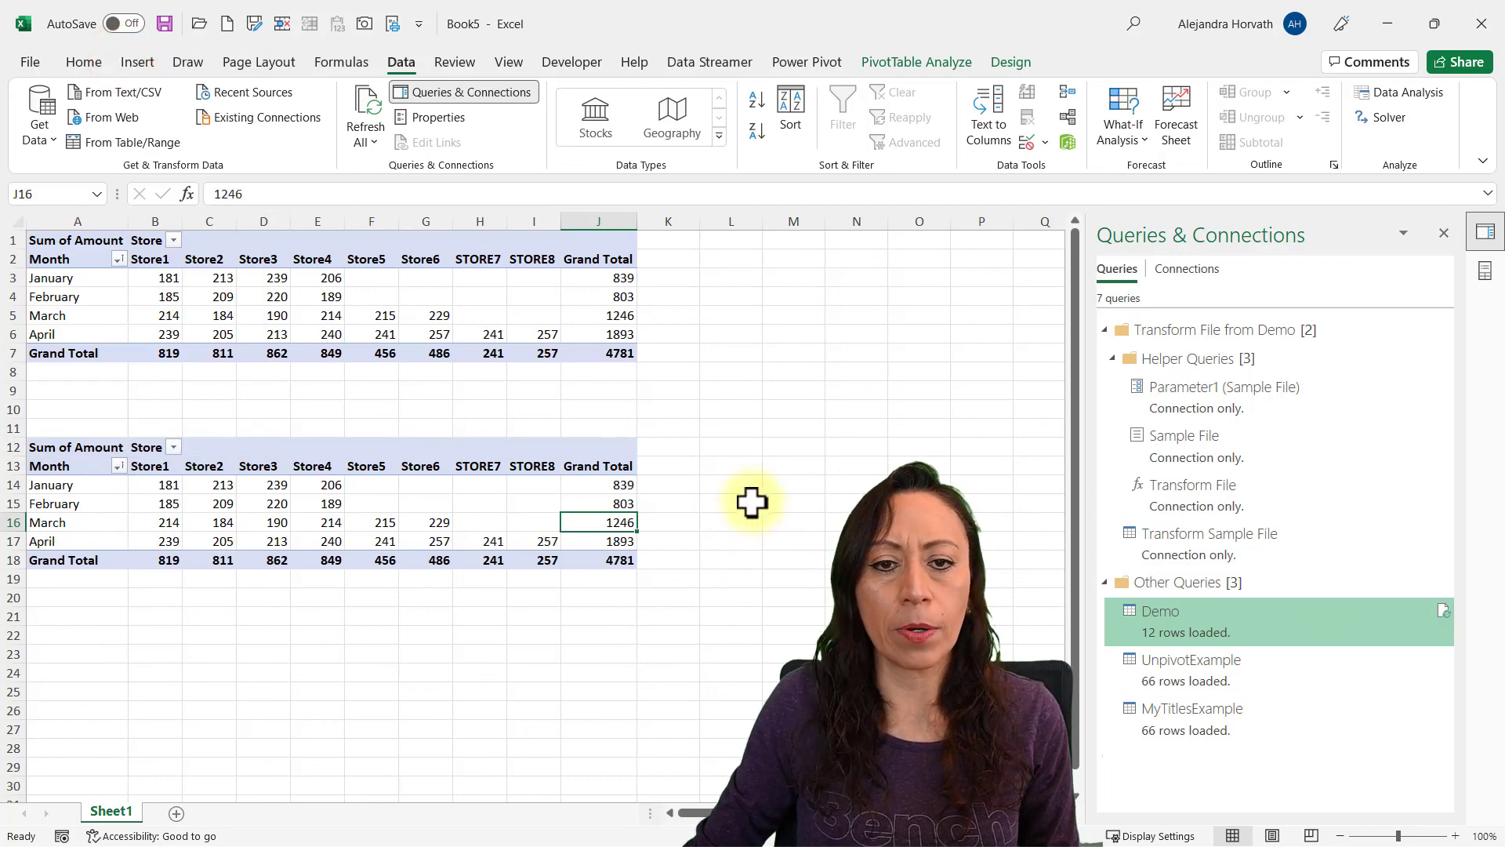
left_click(668, 539)
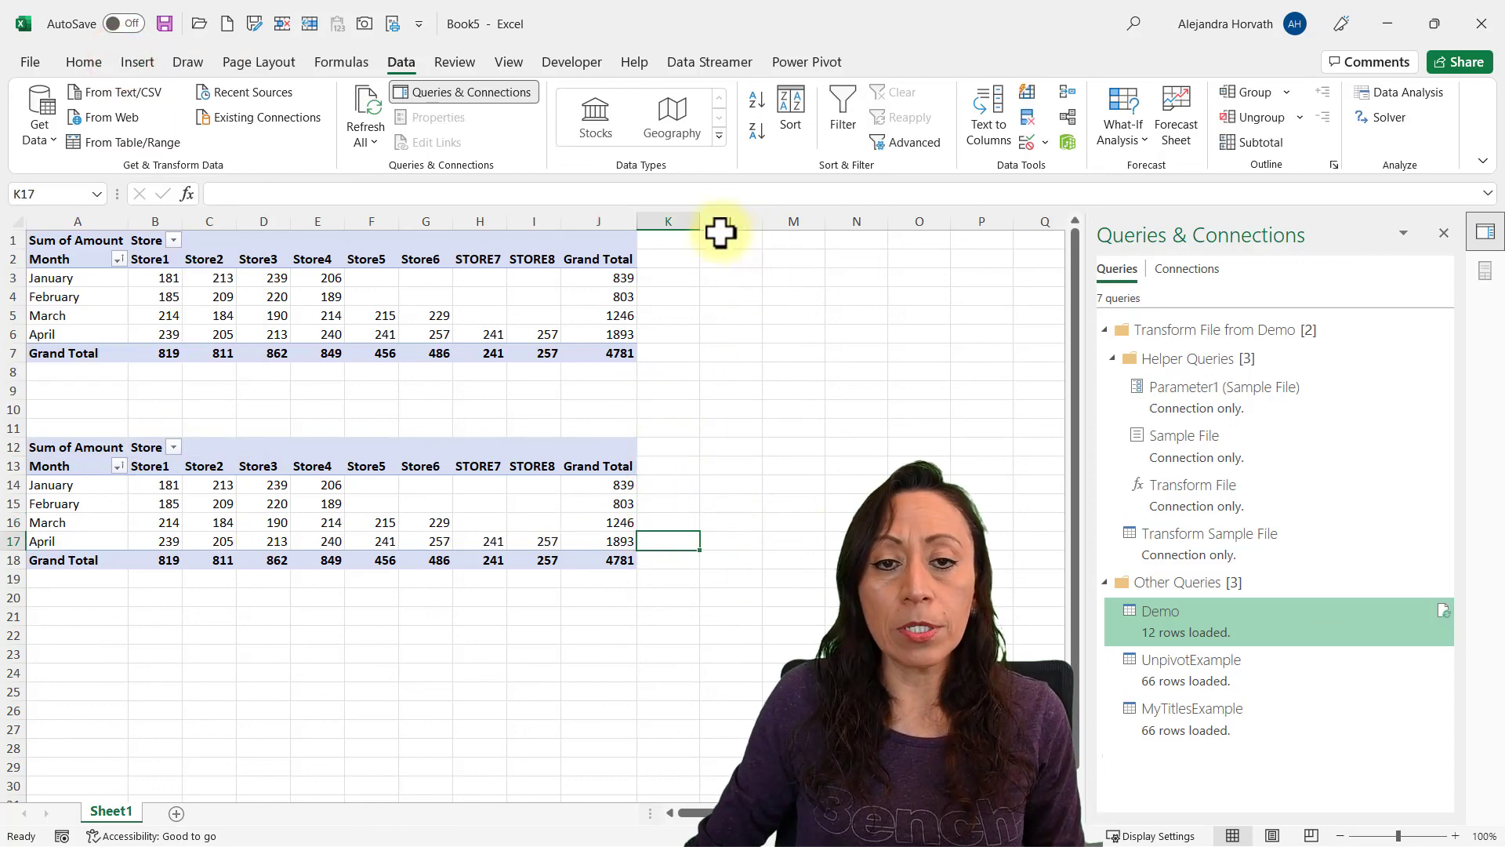